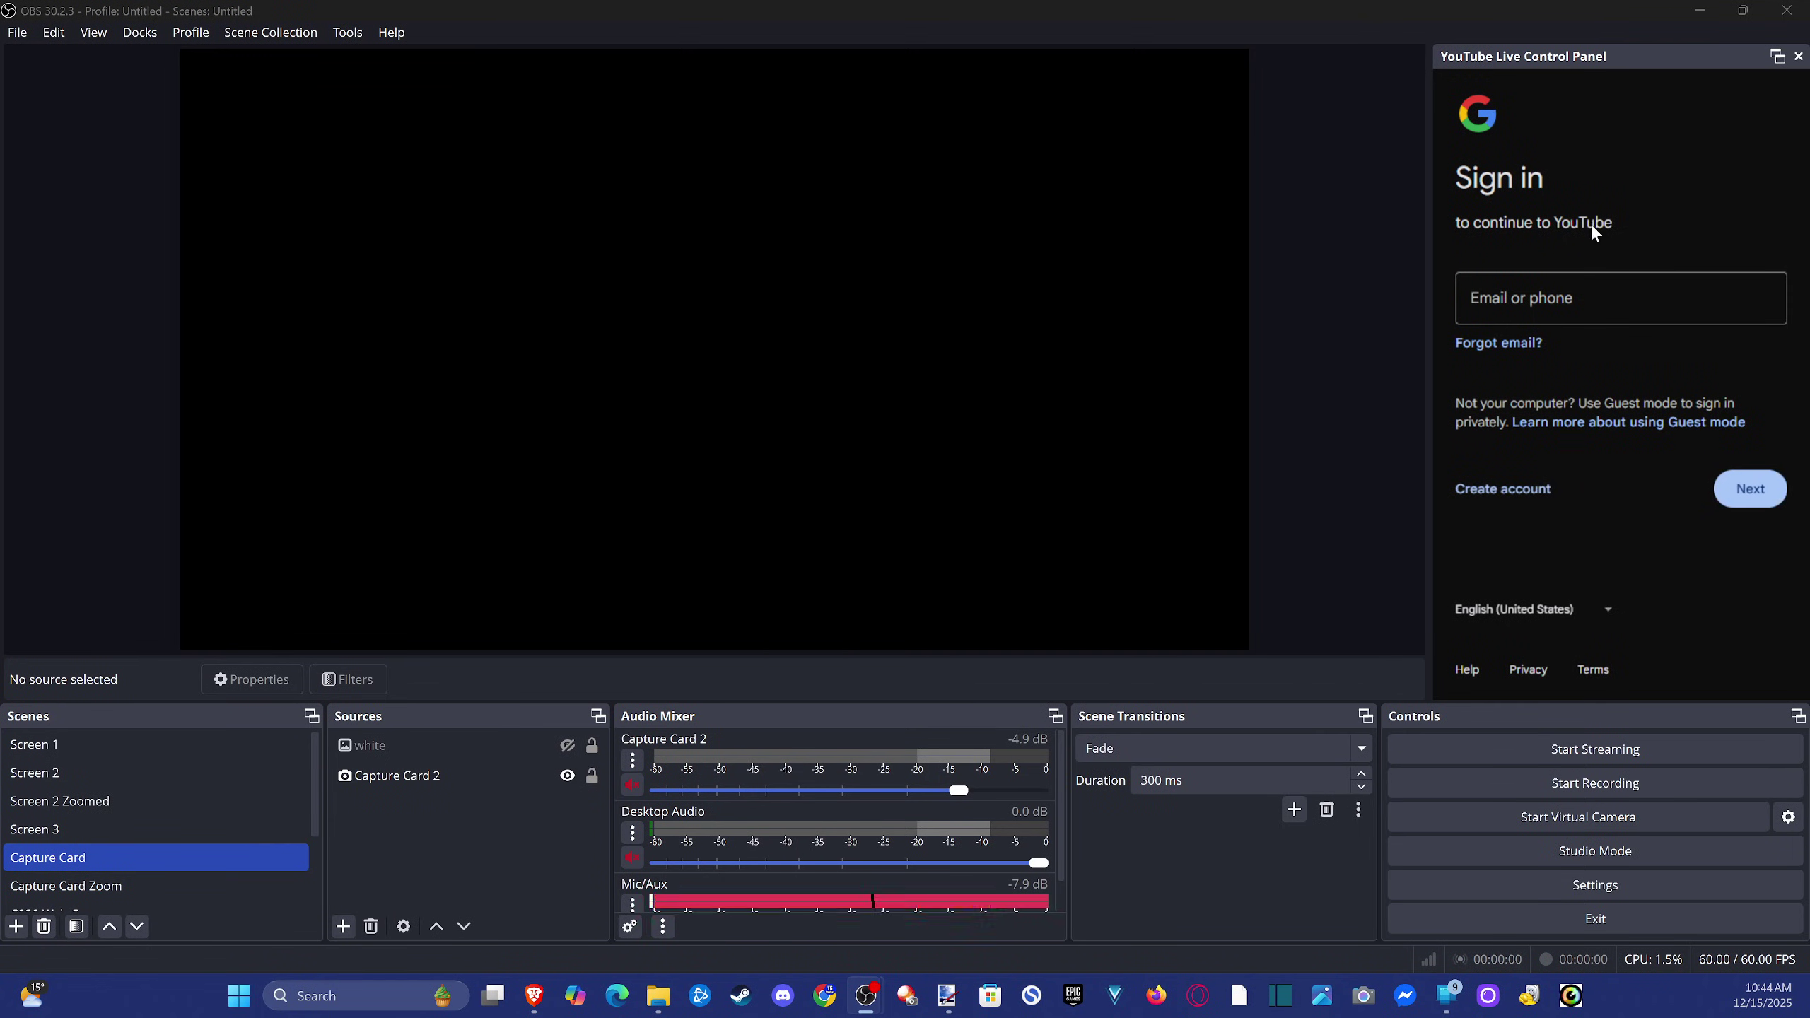
Open the OBS Studio download page from the obsproject.com Google result's Download link.
left_click(1700, 10)
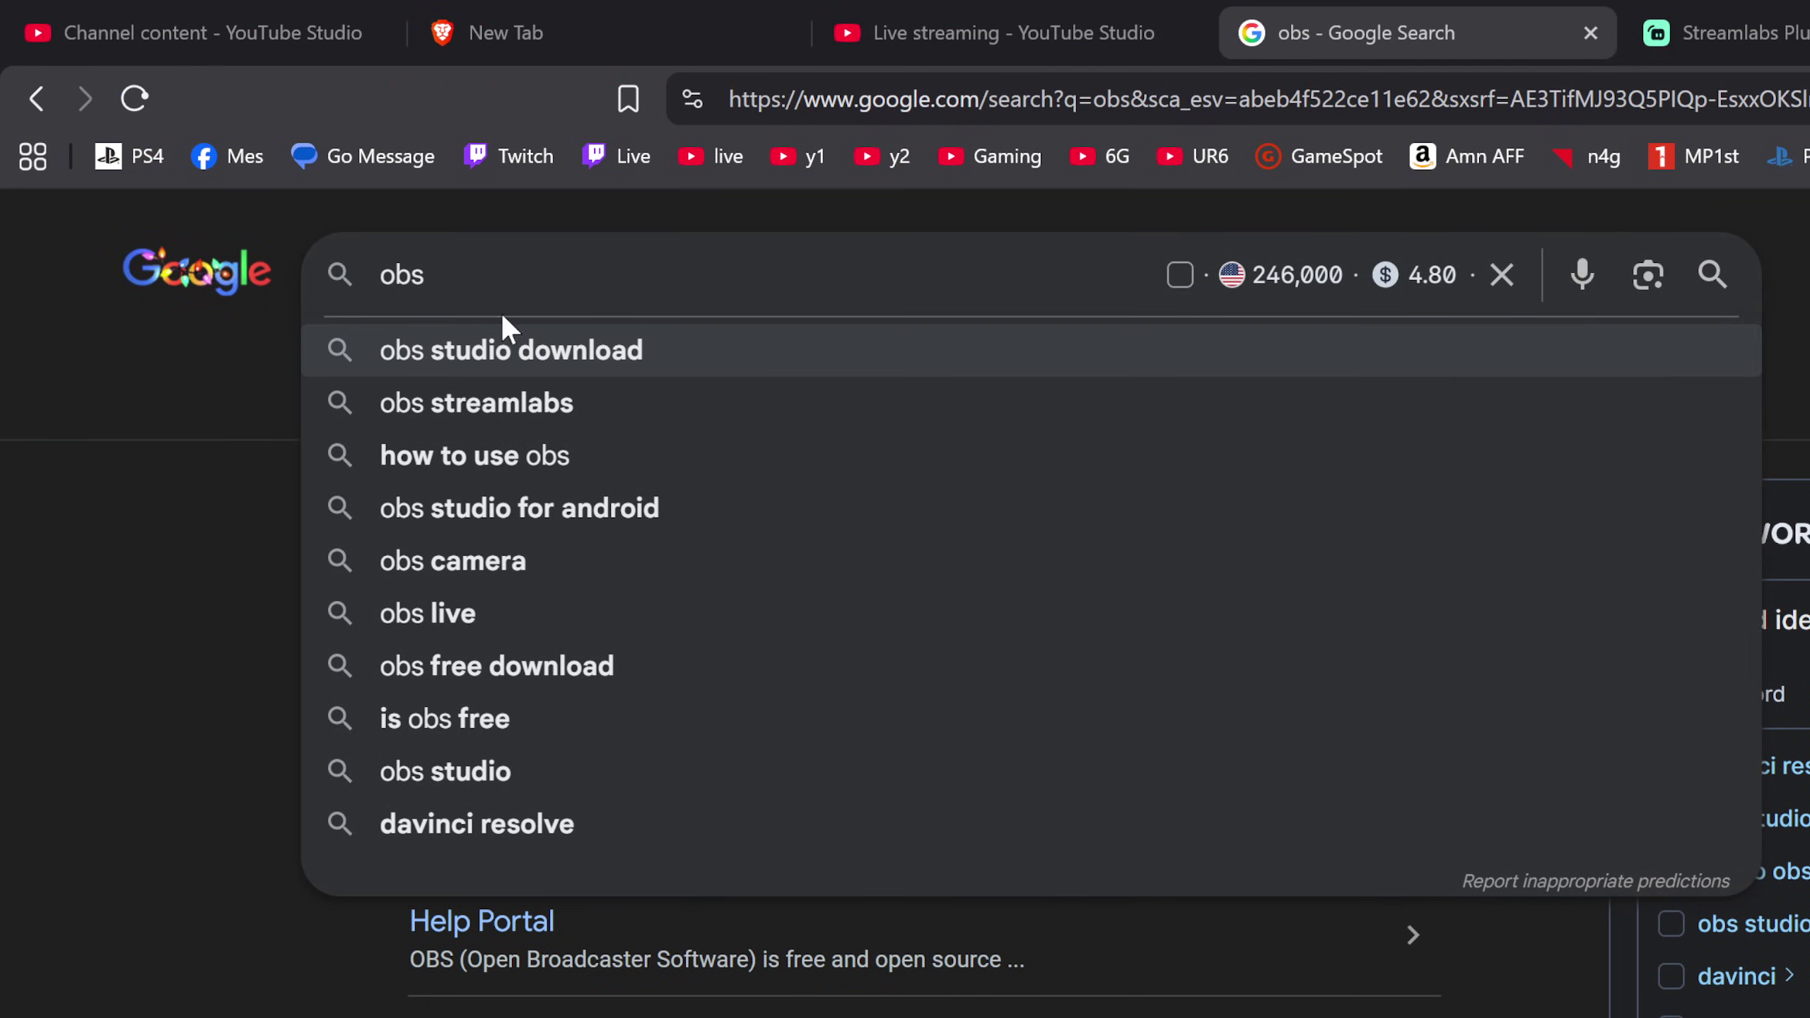
left_click(163, 926)
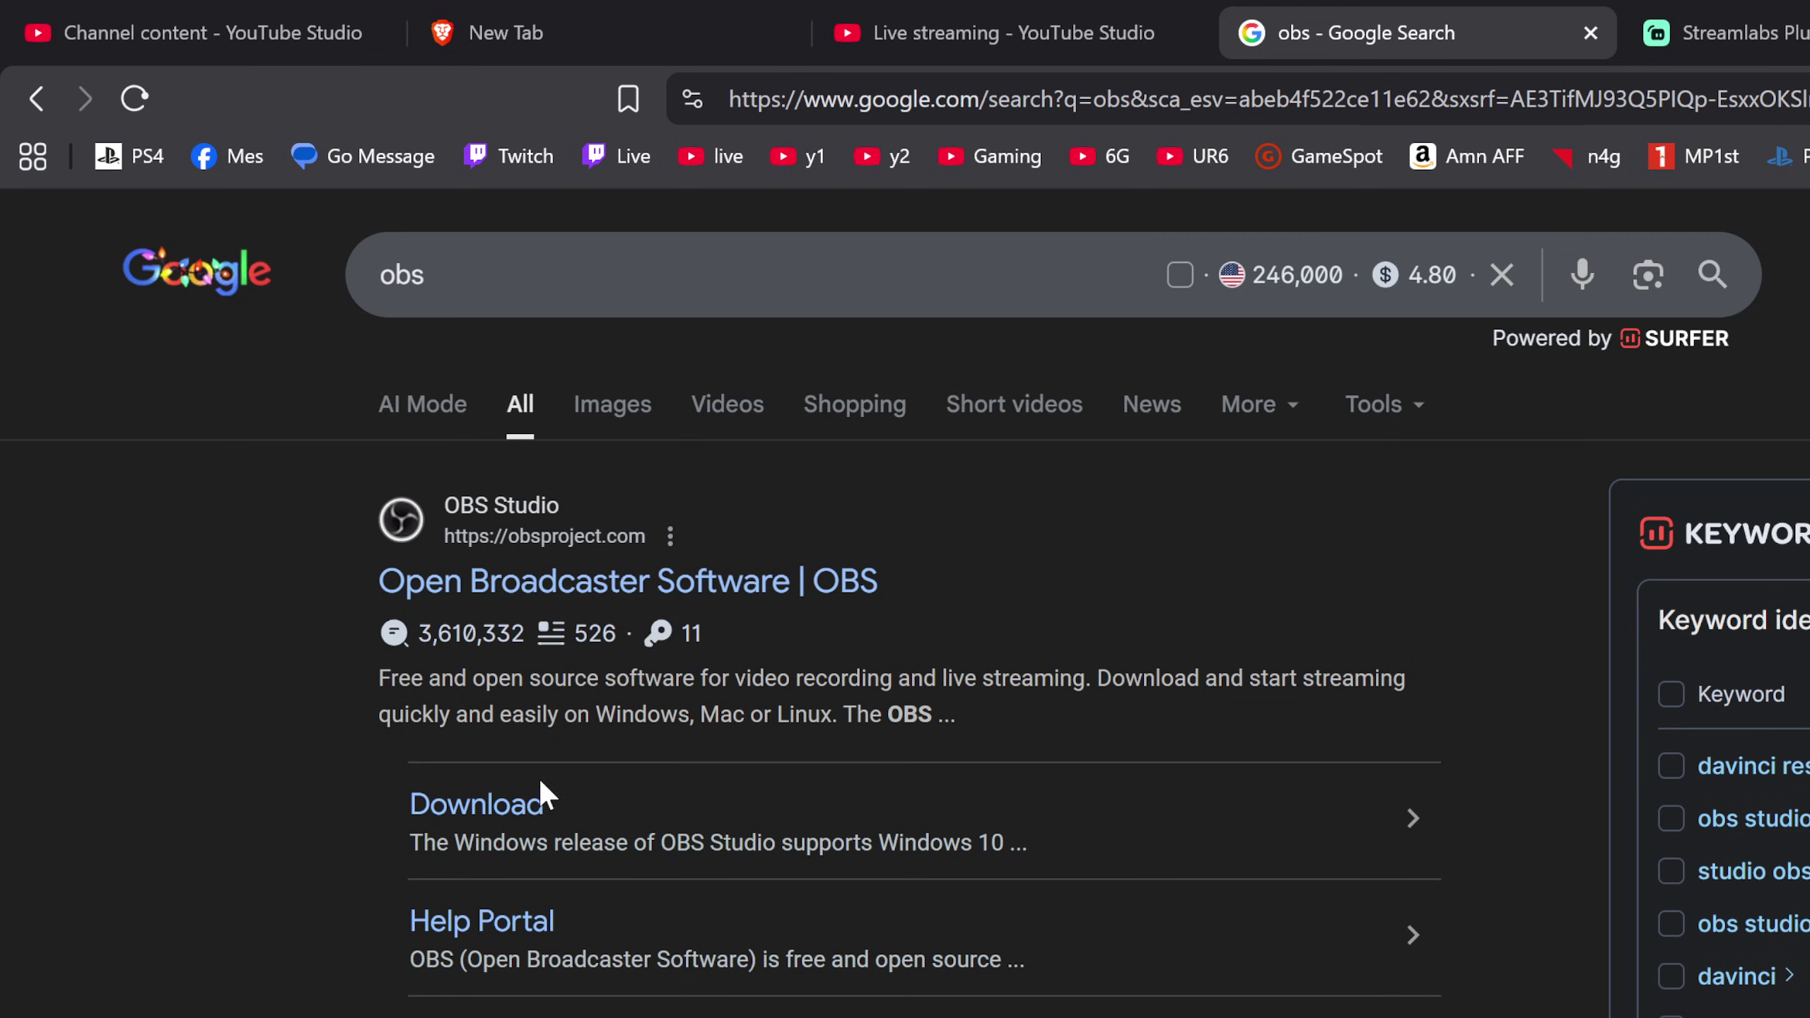
left_click(492, 801)
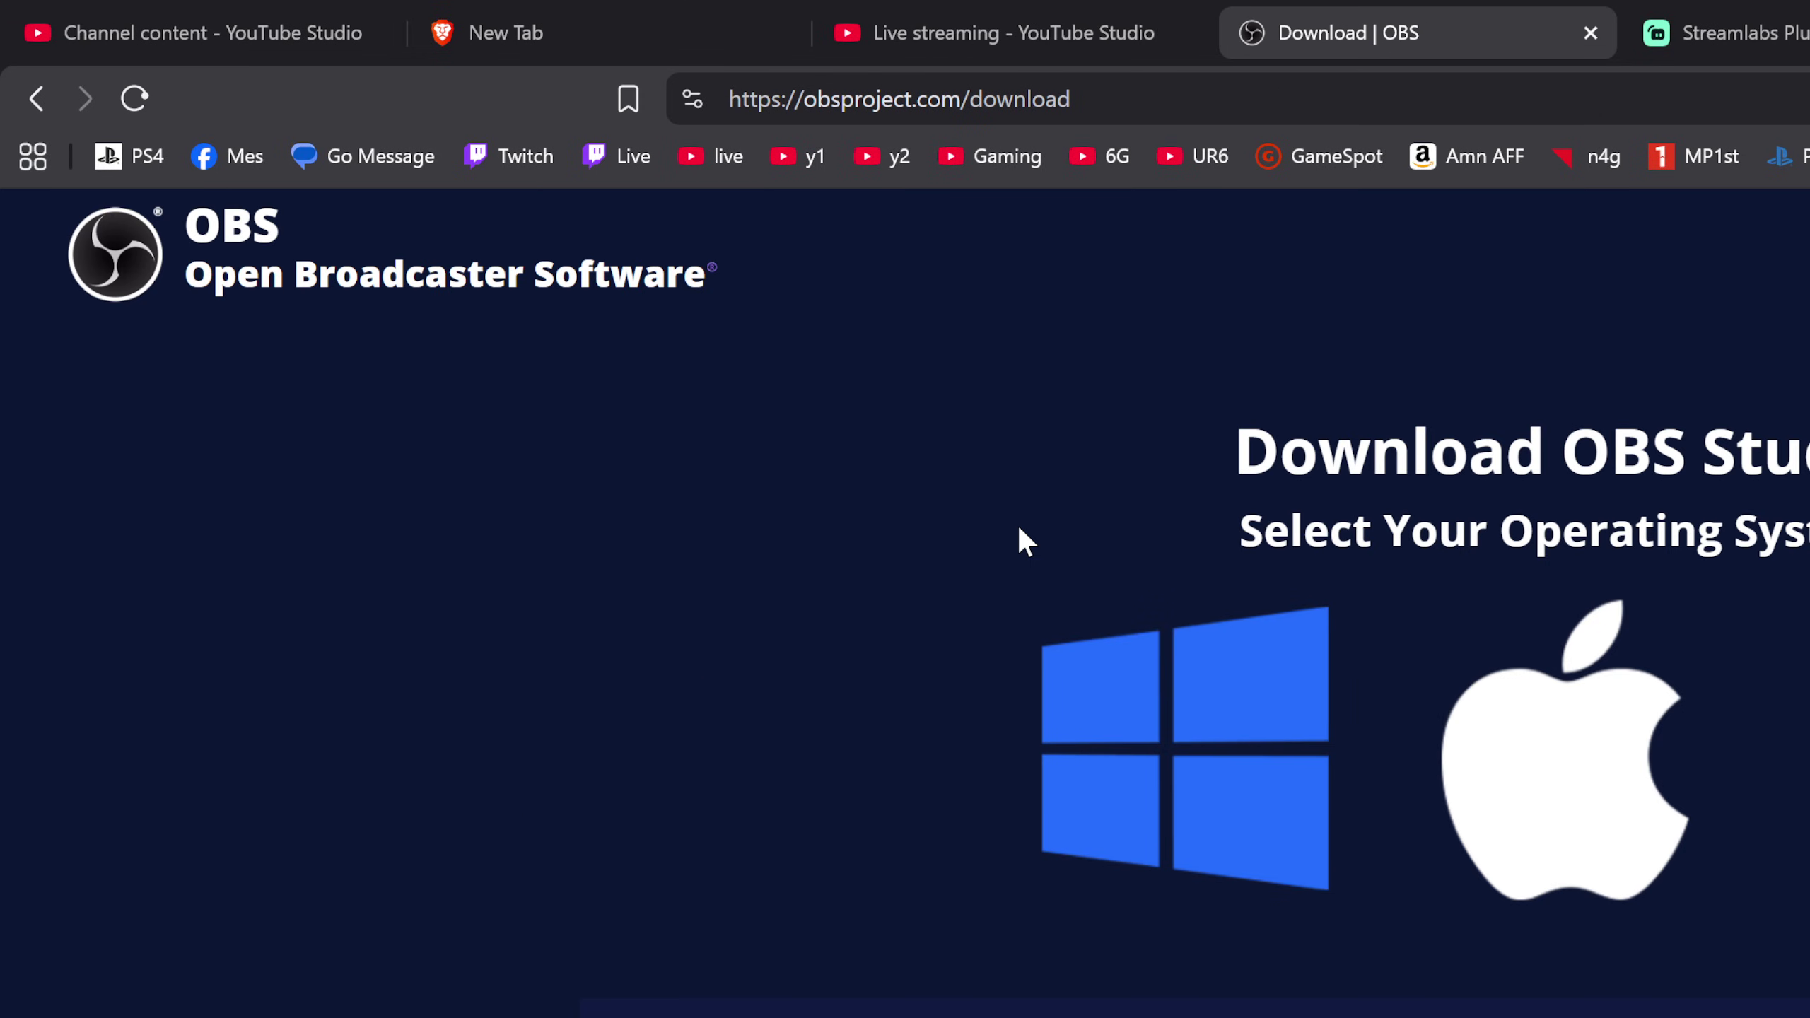
Browse the download page and open OBS Studio's Steam store page.
scroll(1333, 465, "down", 5)
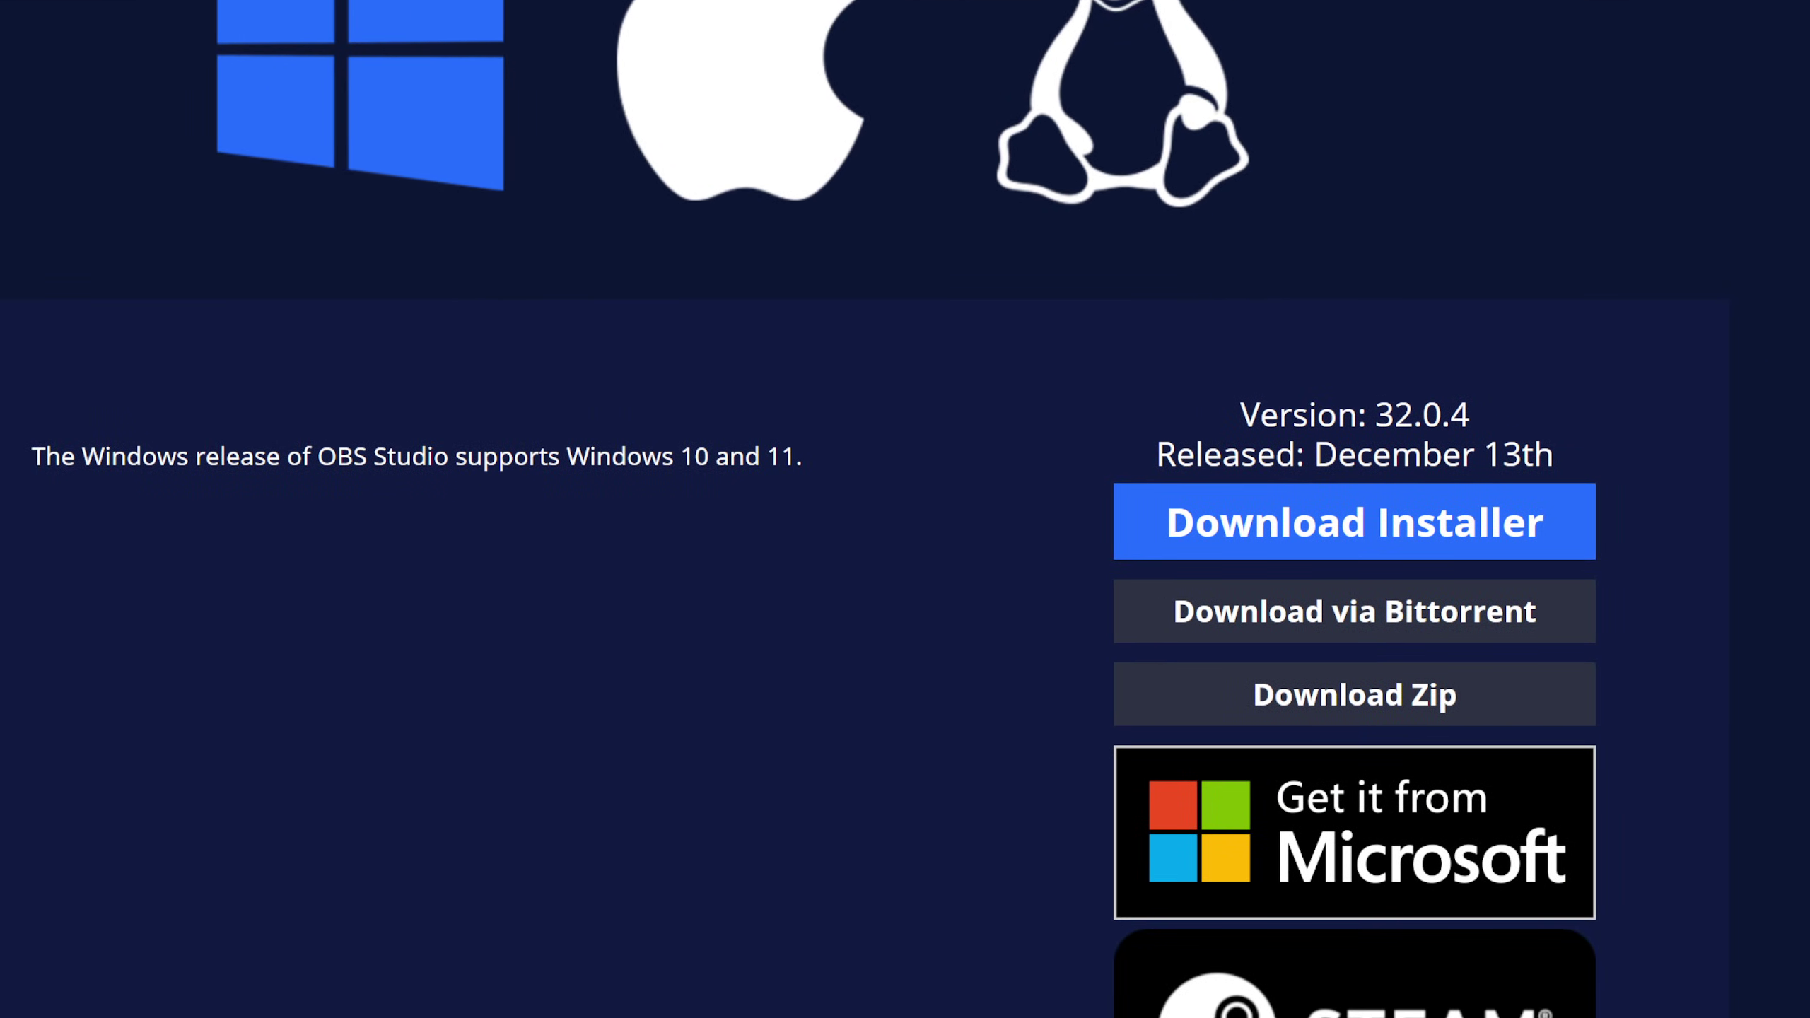
scroll(1115, 457, "down", 5)
scroll(1228, 275, "up", 2)
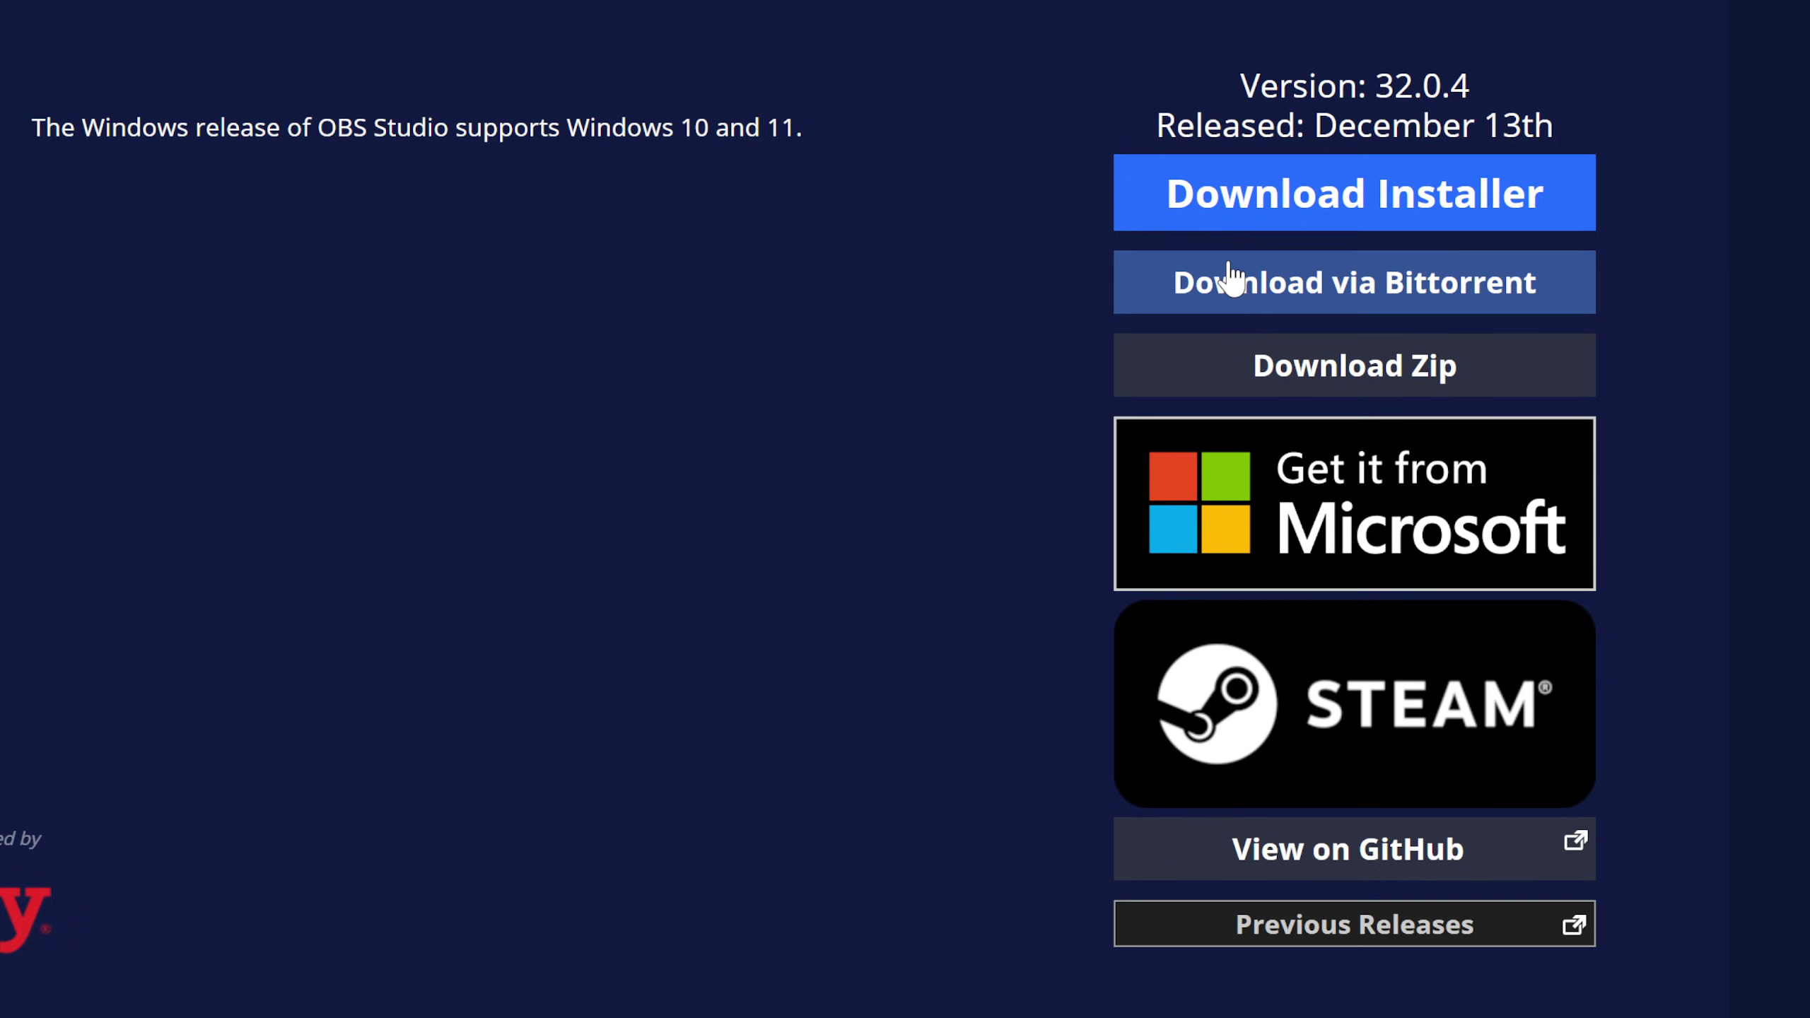
scroll(1079, 513, "up", 2)
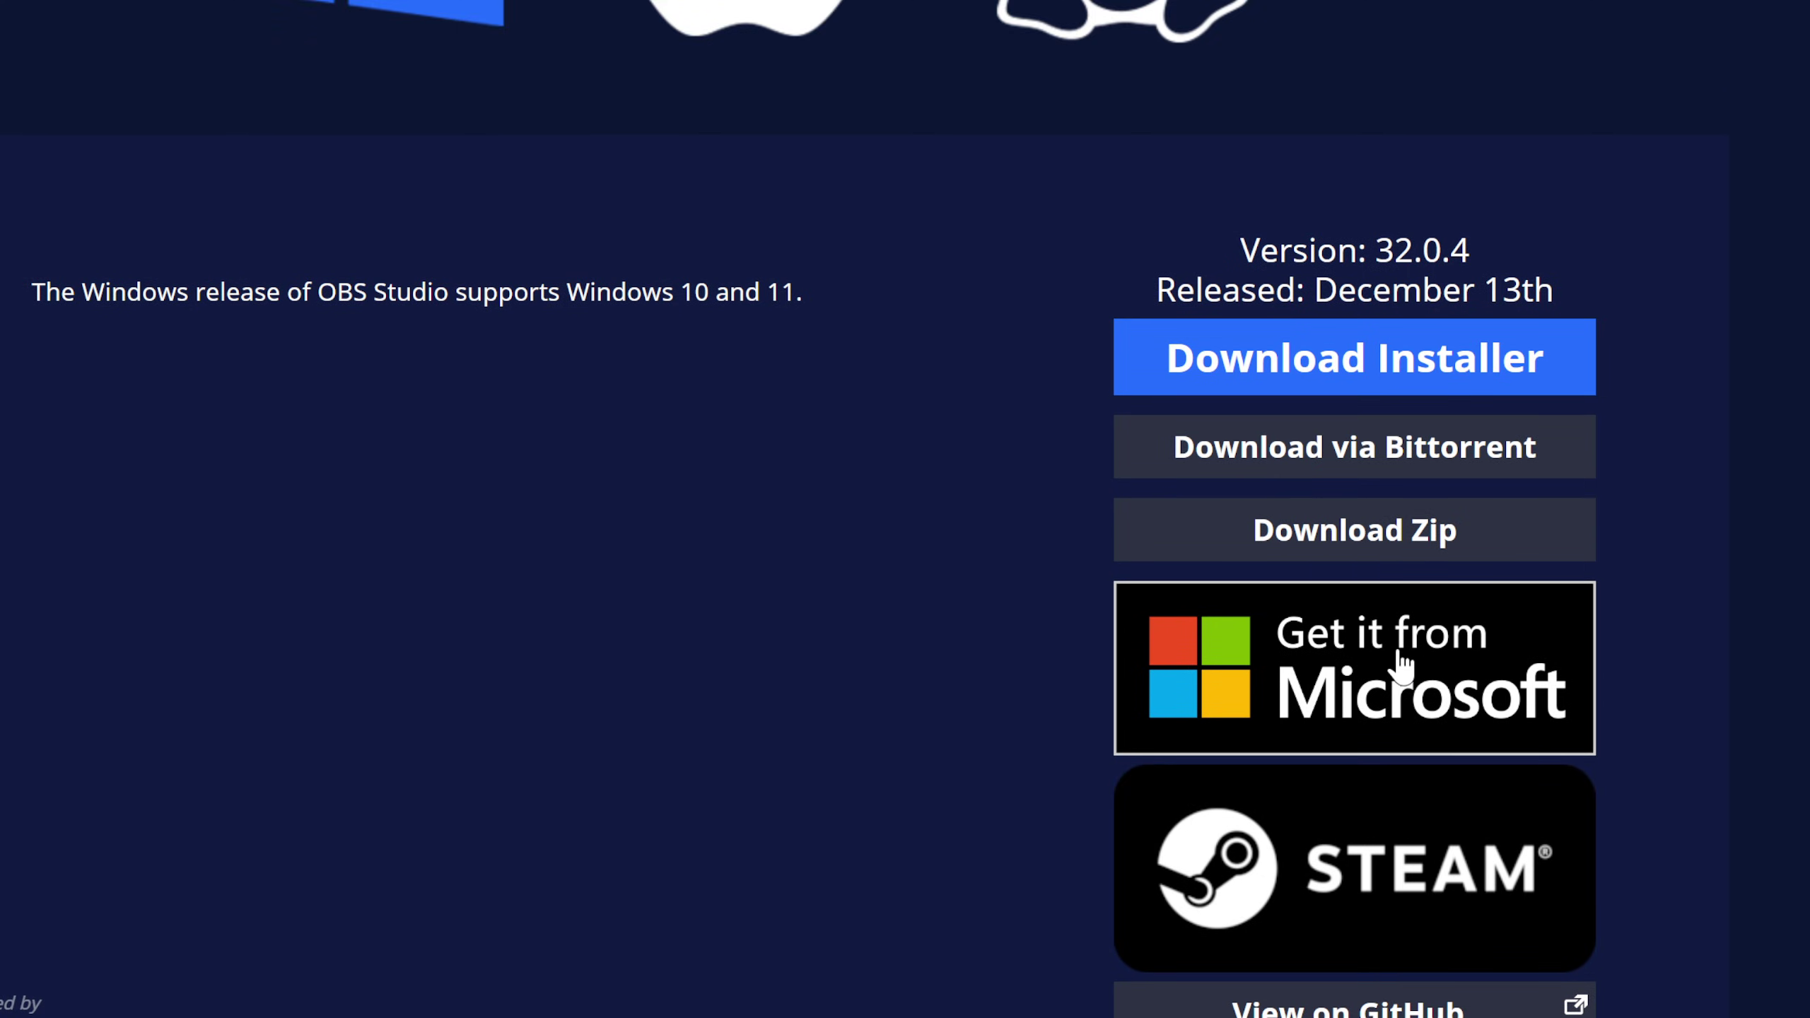
left_click(1286, 890)
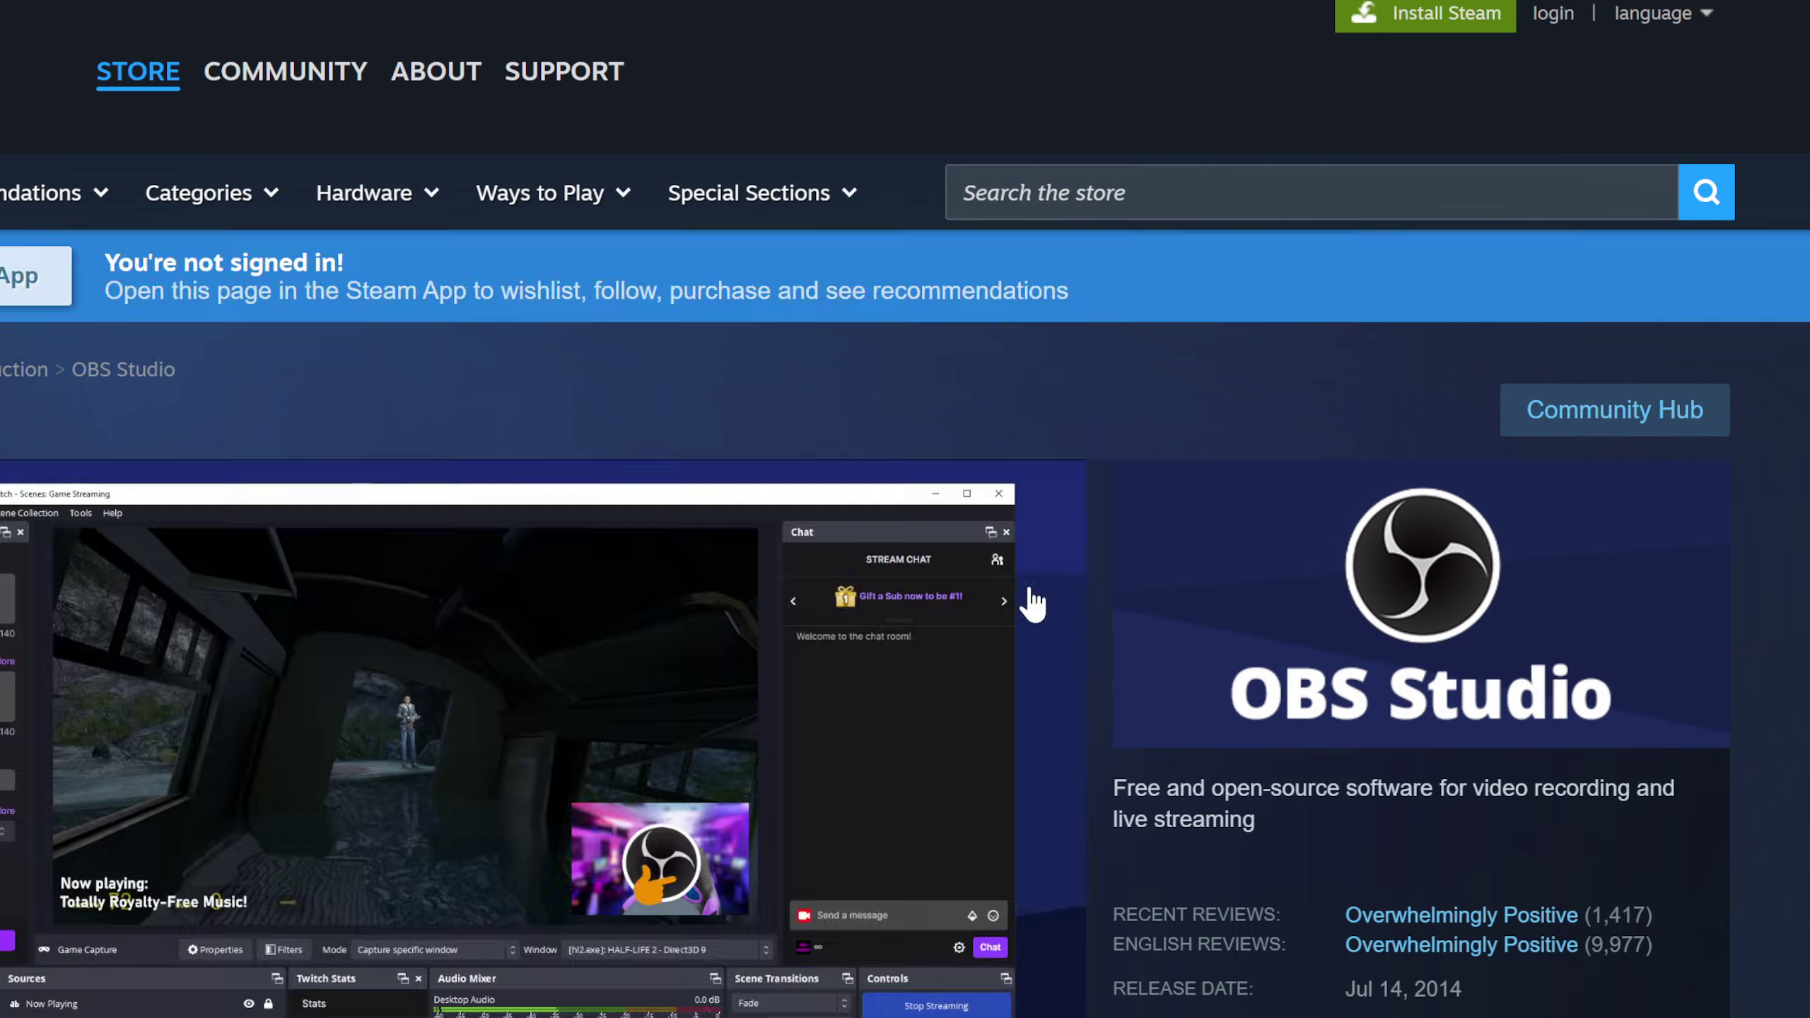
Dismiss the installer Save As prompt and return to the Windows 32.0.4 download options.
scroll(1021, 590, "down", 5)
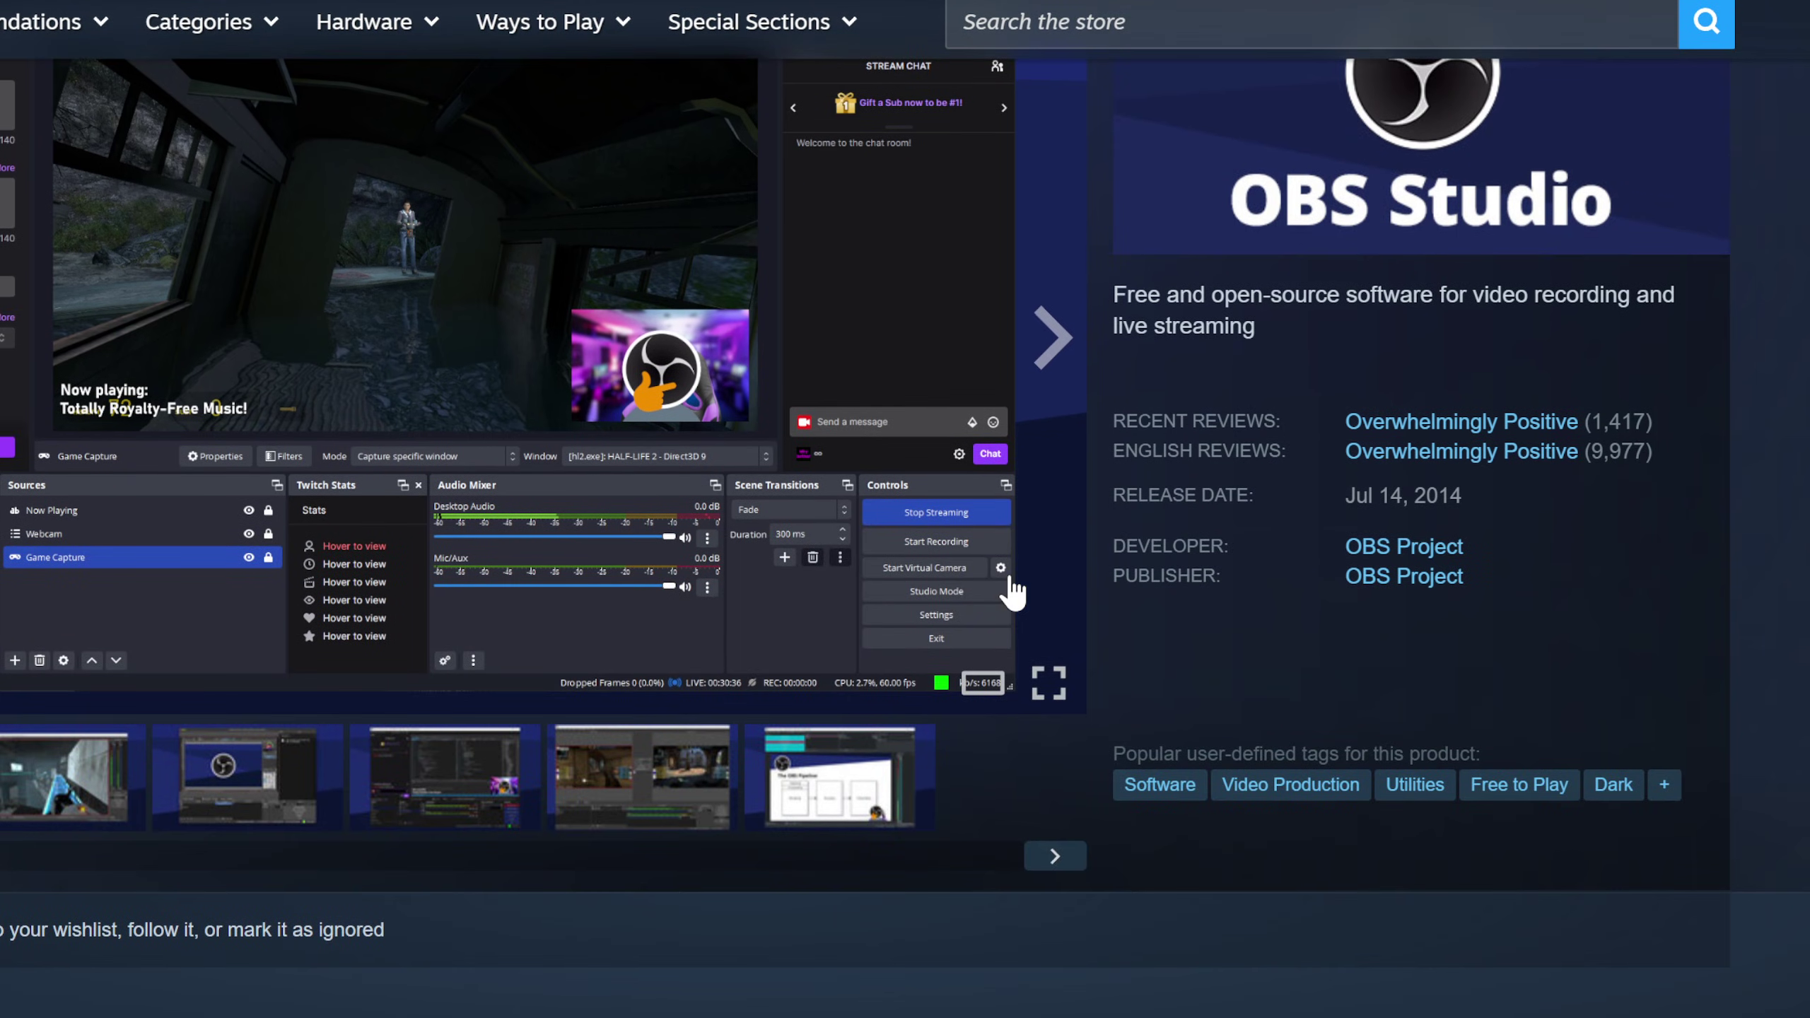
scroll(1012, 592, "down", 5)
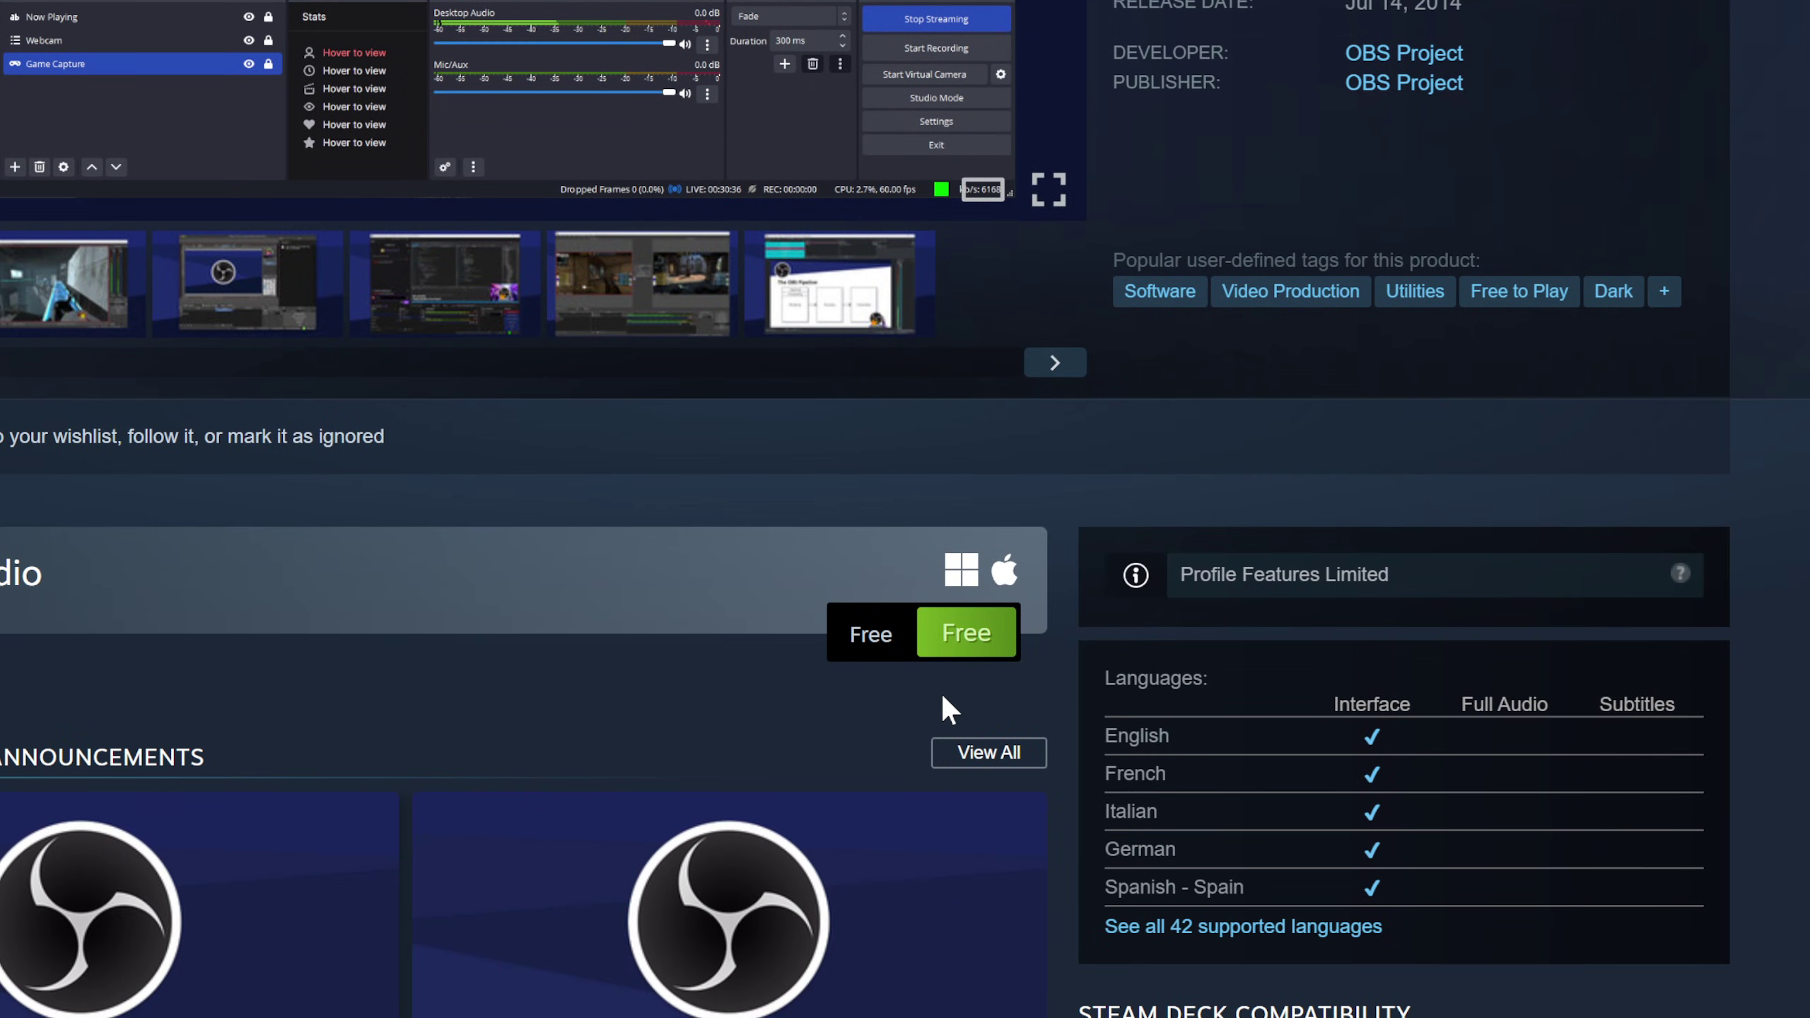
scroll(941, 693, "up", 7)
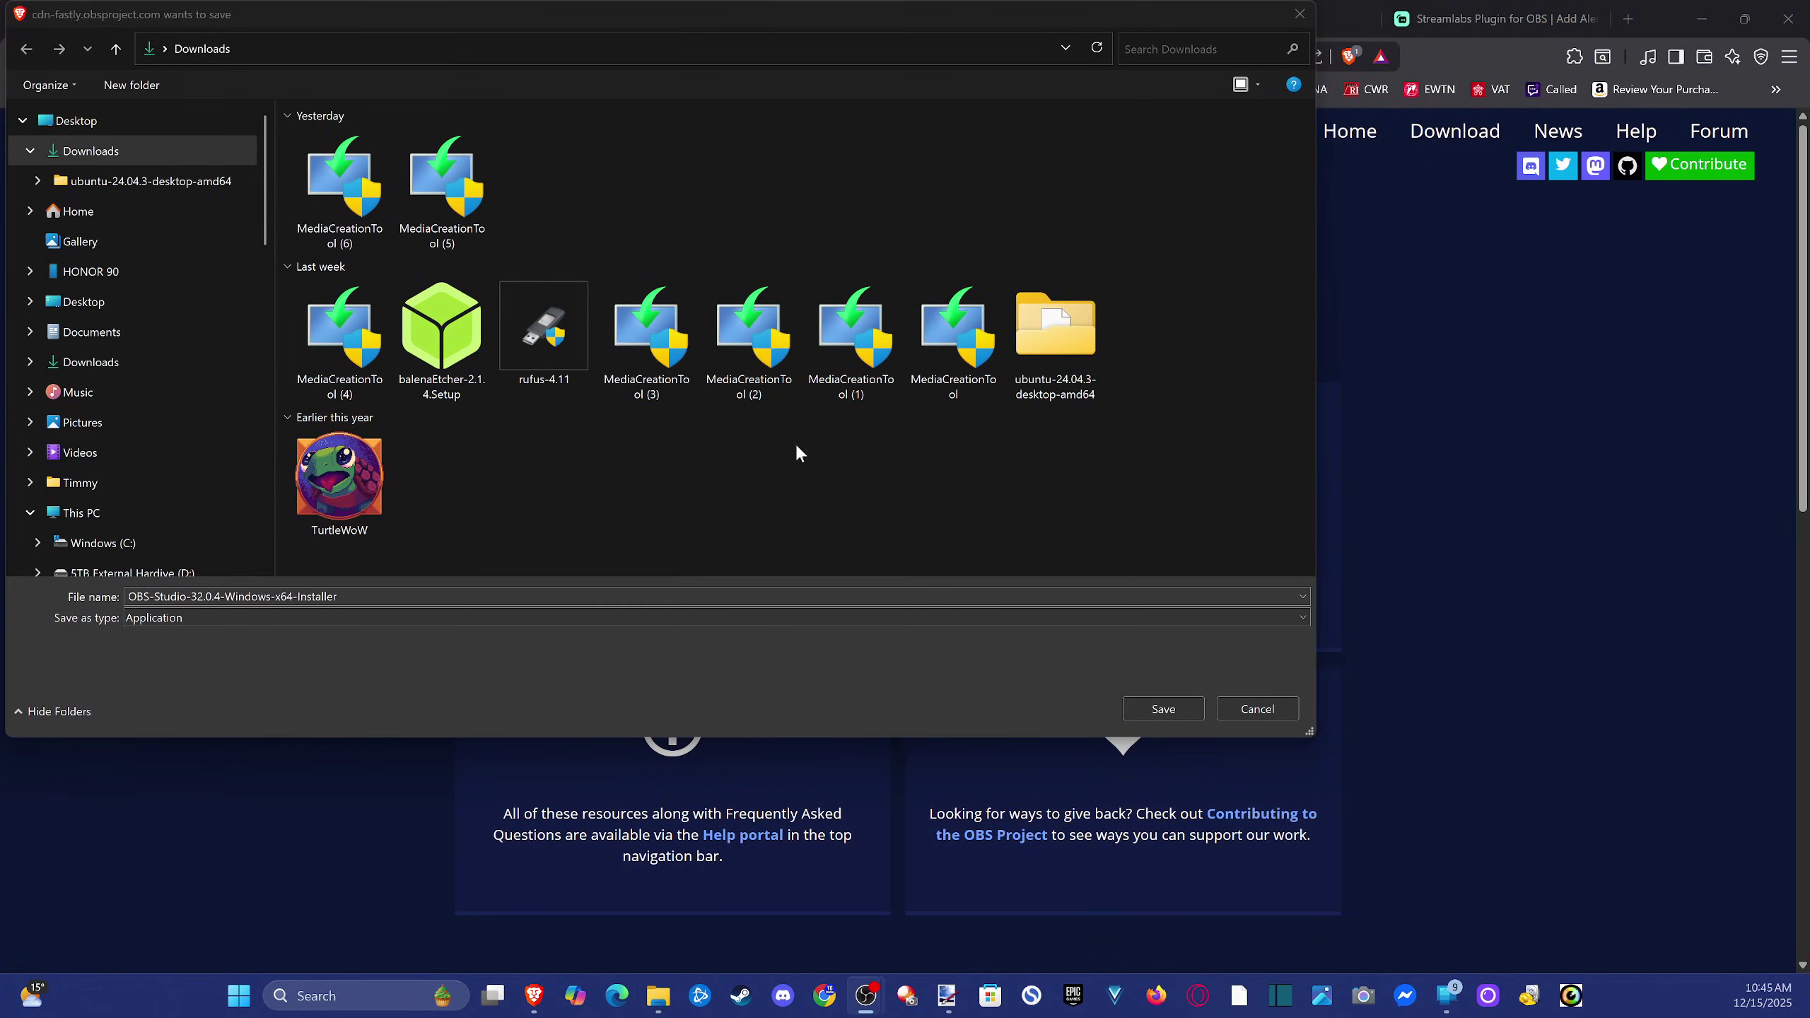
left_click(1298, 13)
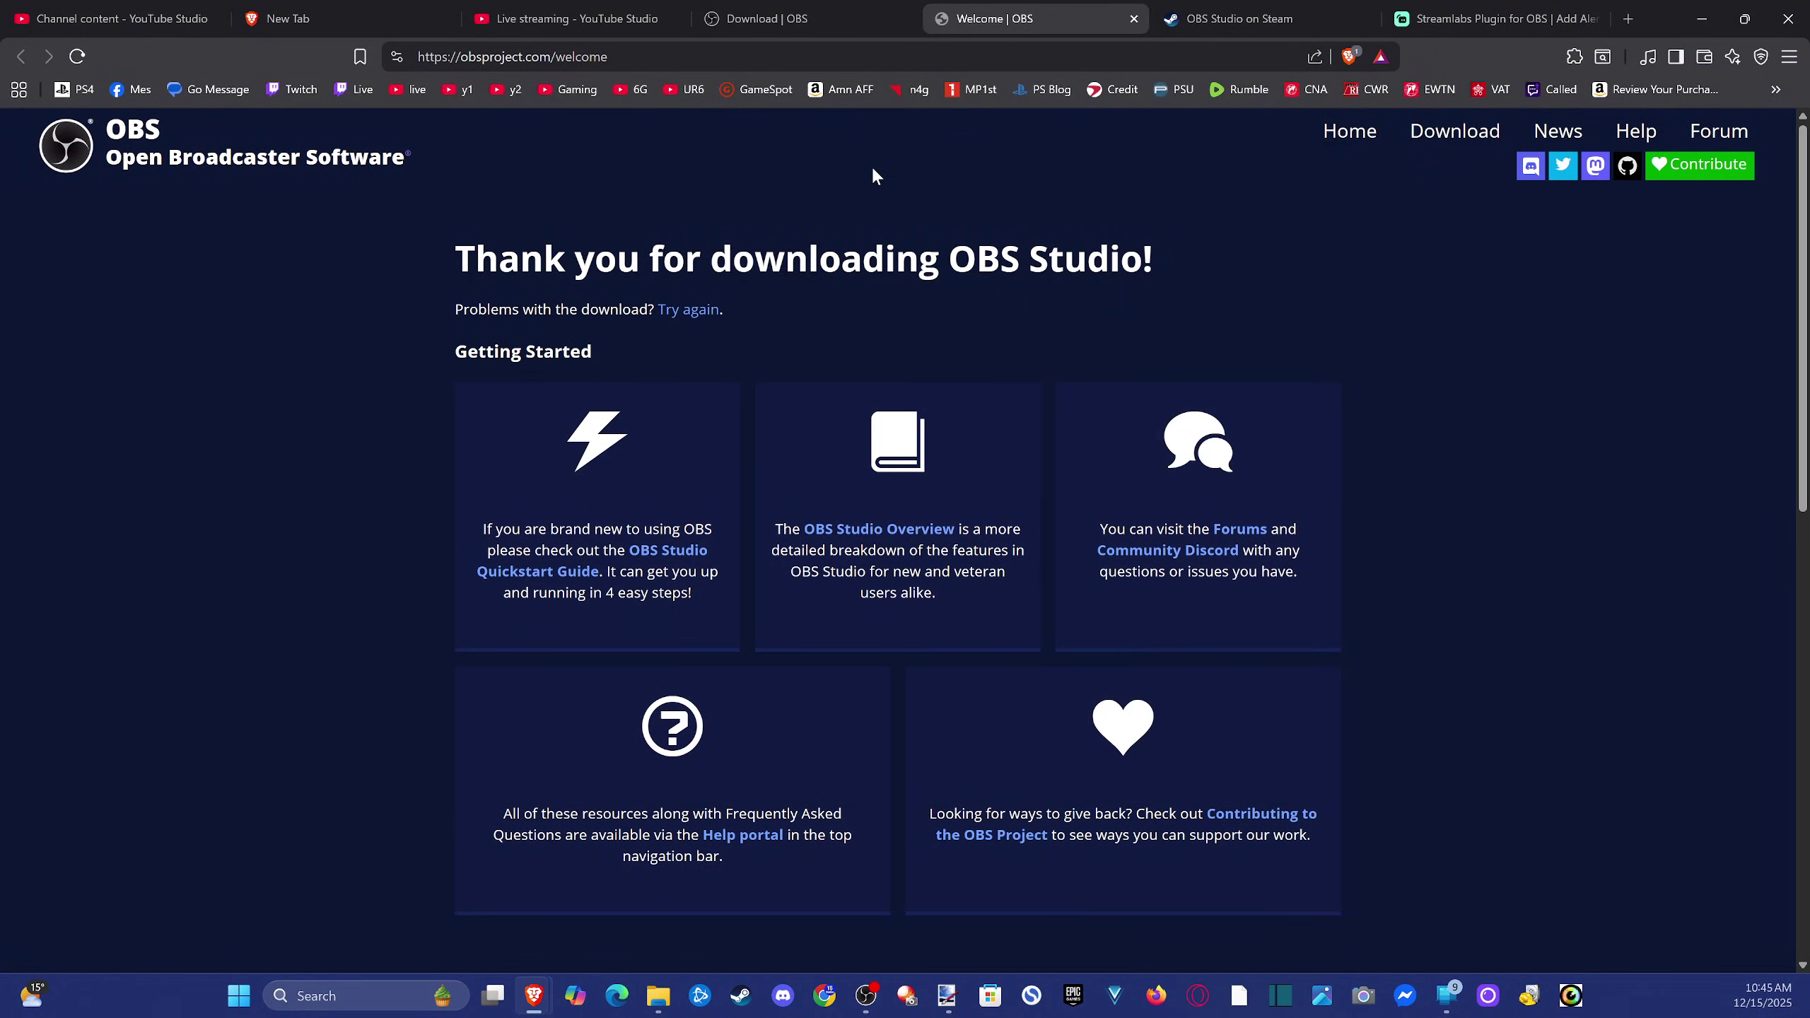
left_click(863, 8)
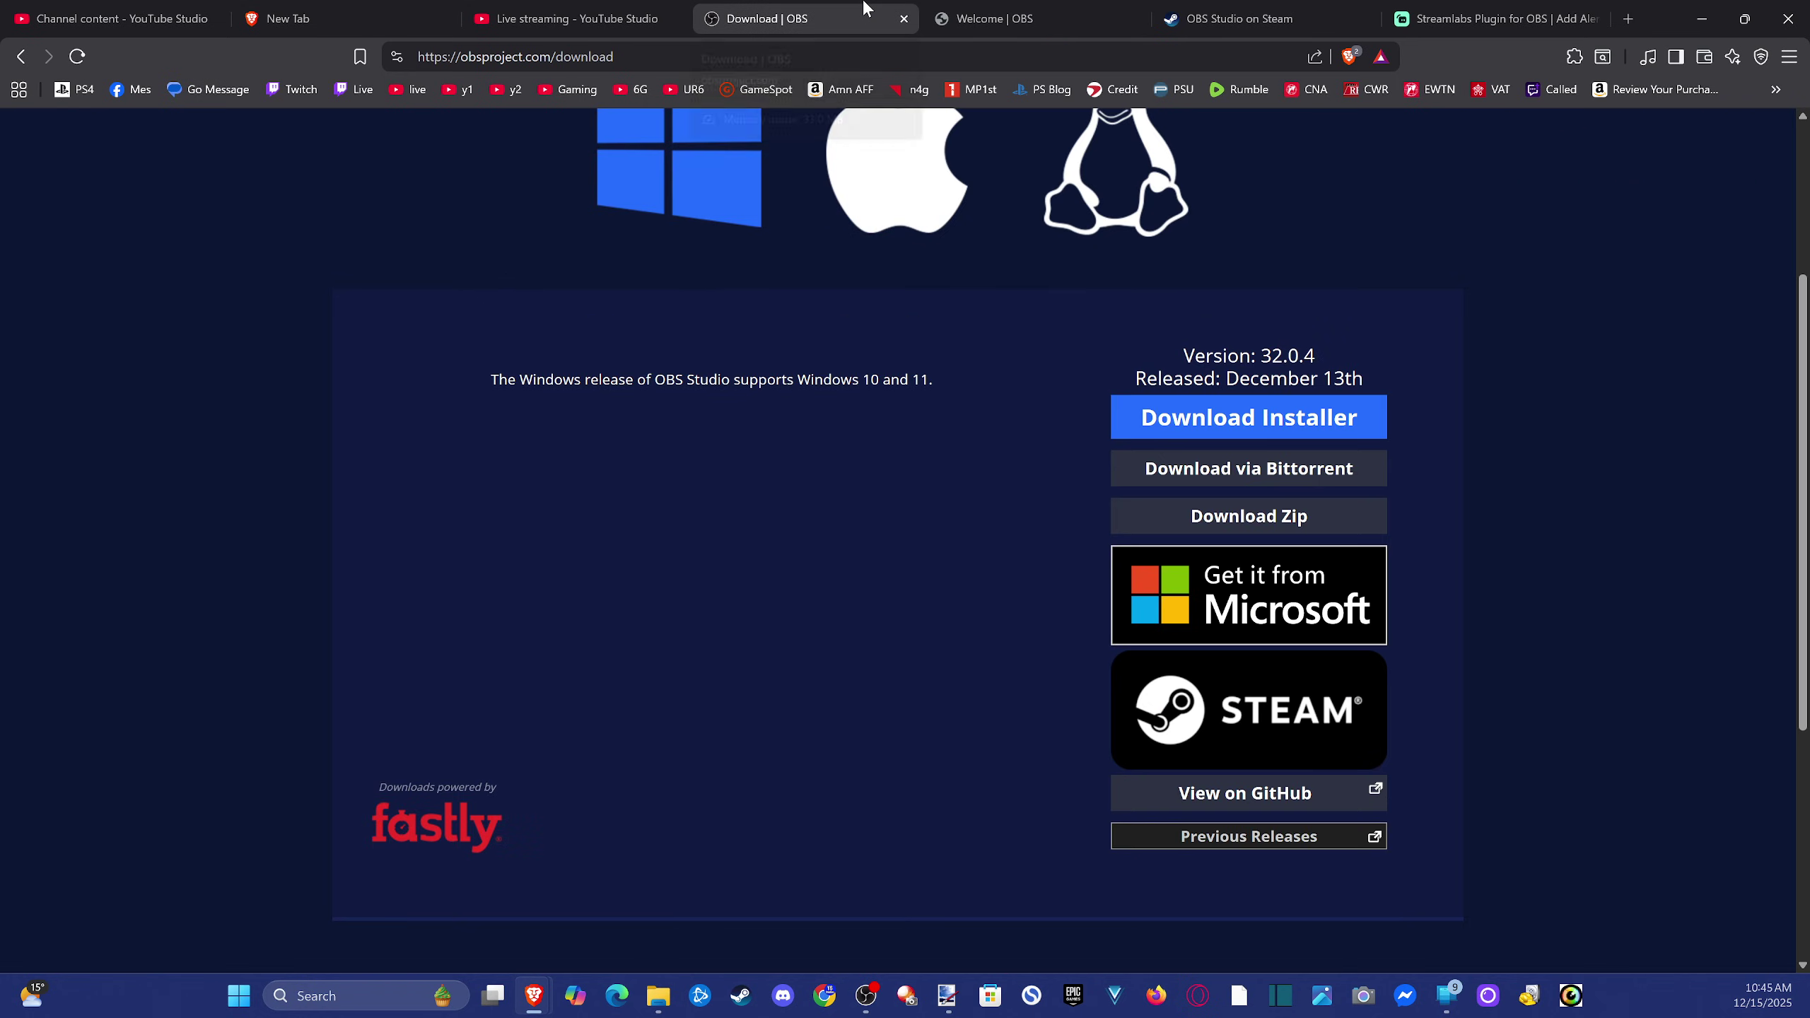
scroll(1027, 494, "up", 4)
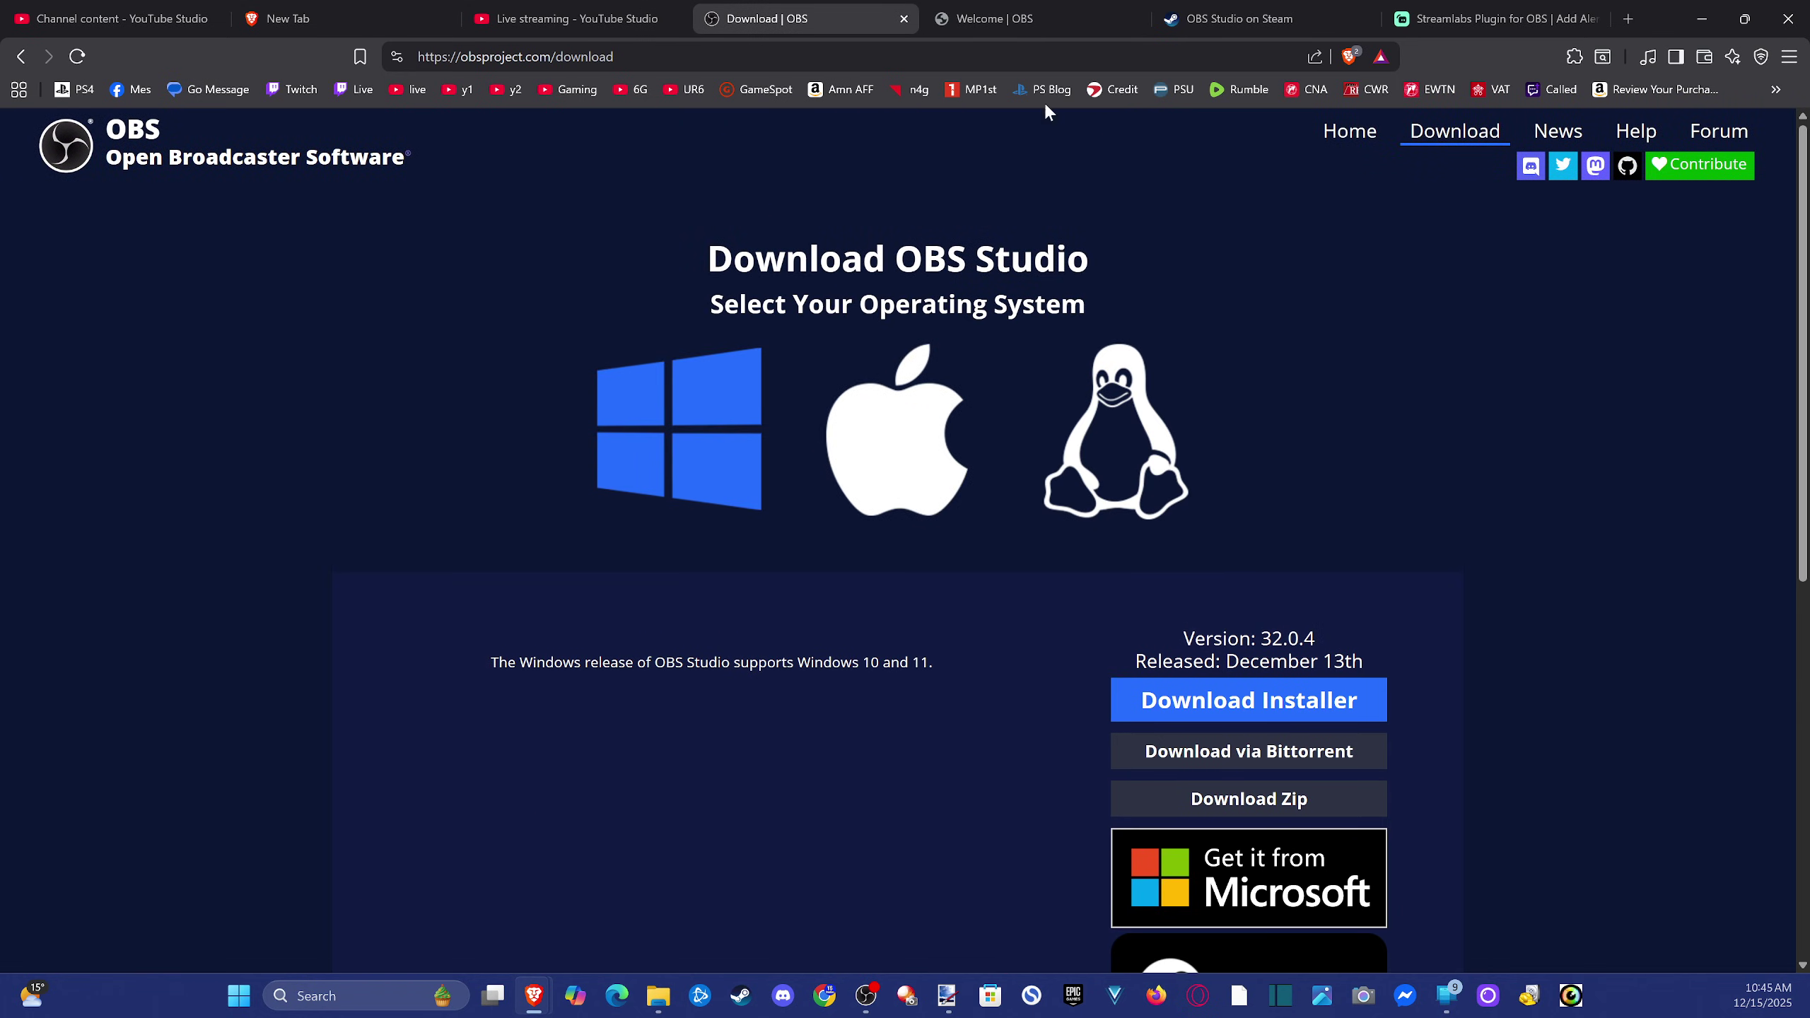
Go back to Google and search for 'streamlabs obs'.
key("alt+Left")
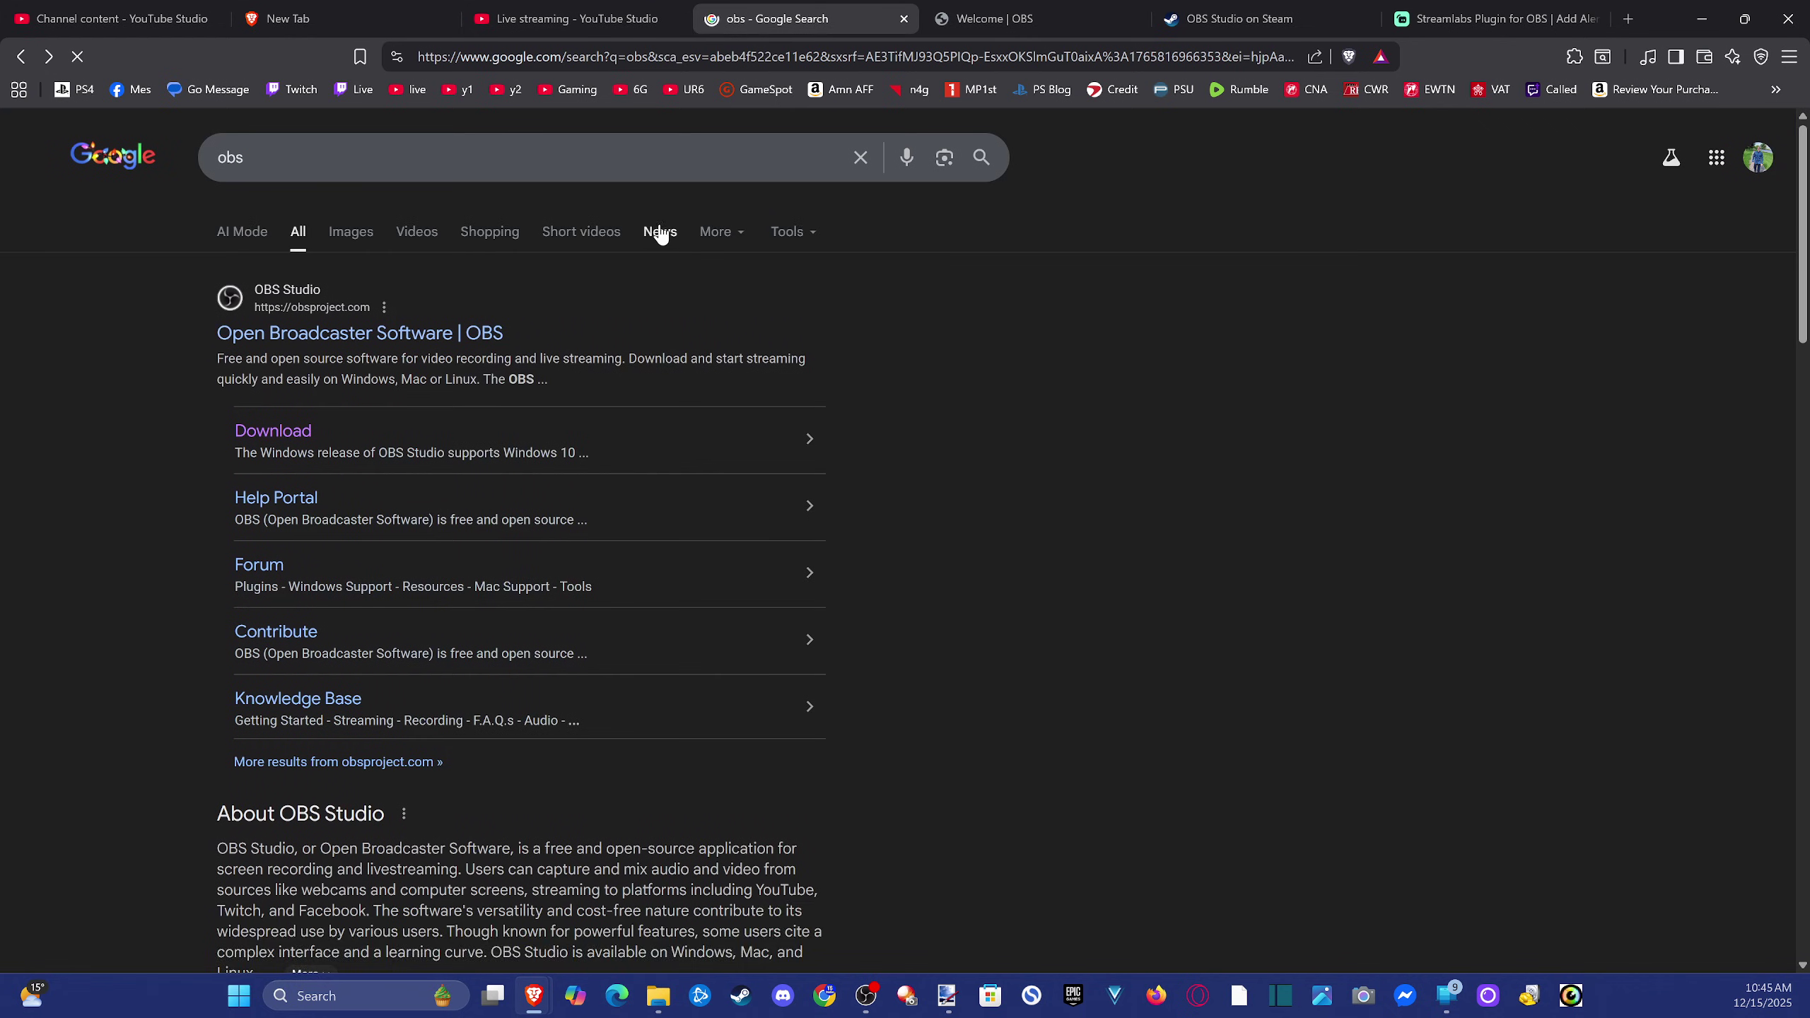
left_click(221, 158)
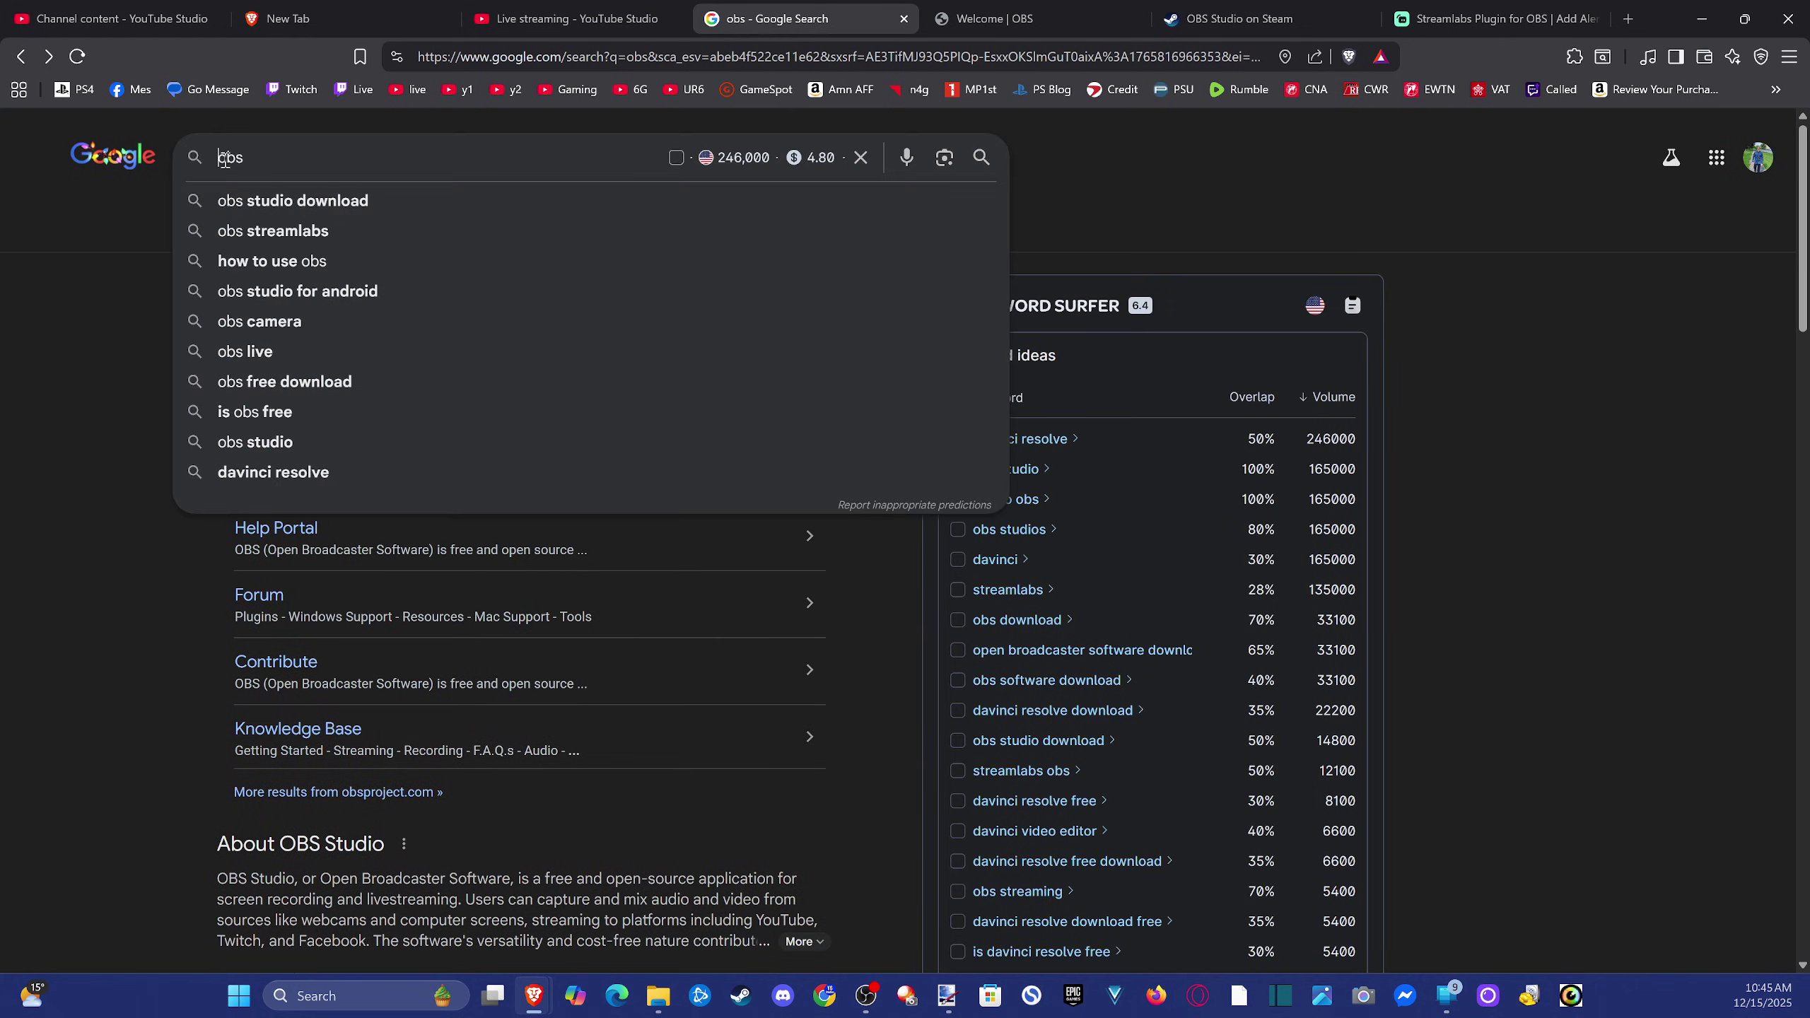
type("streamlab")
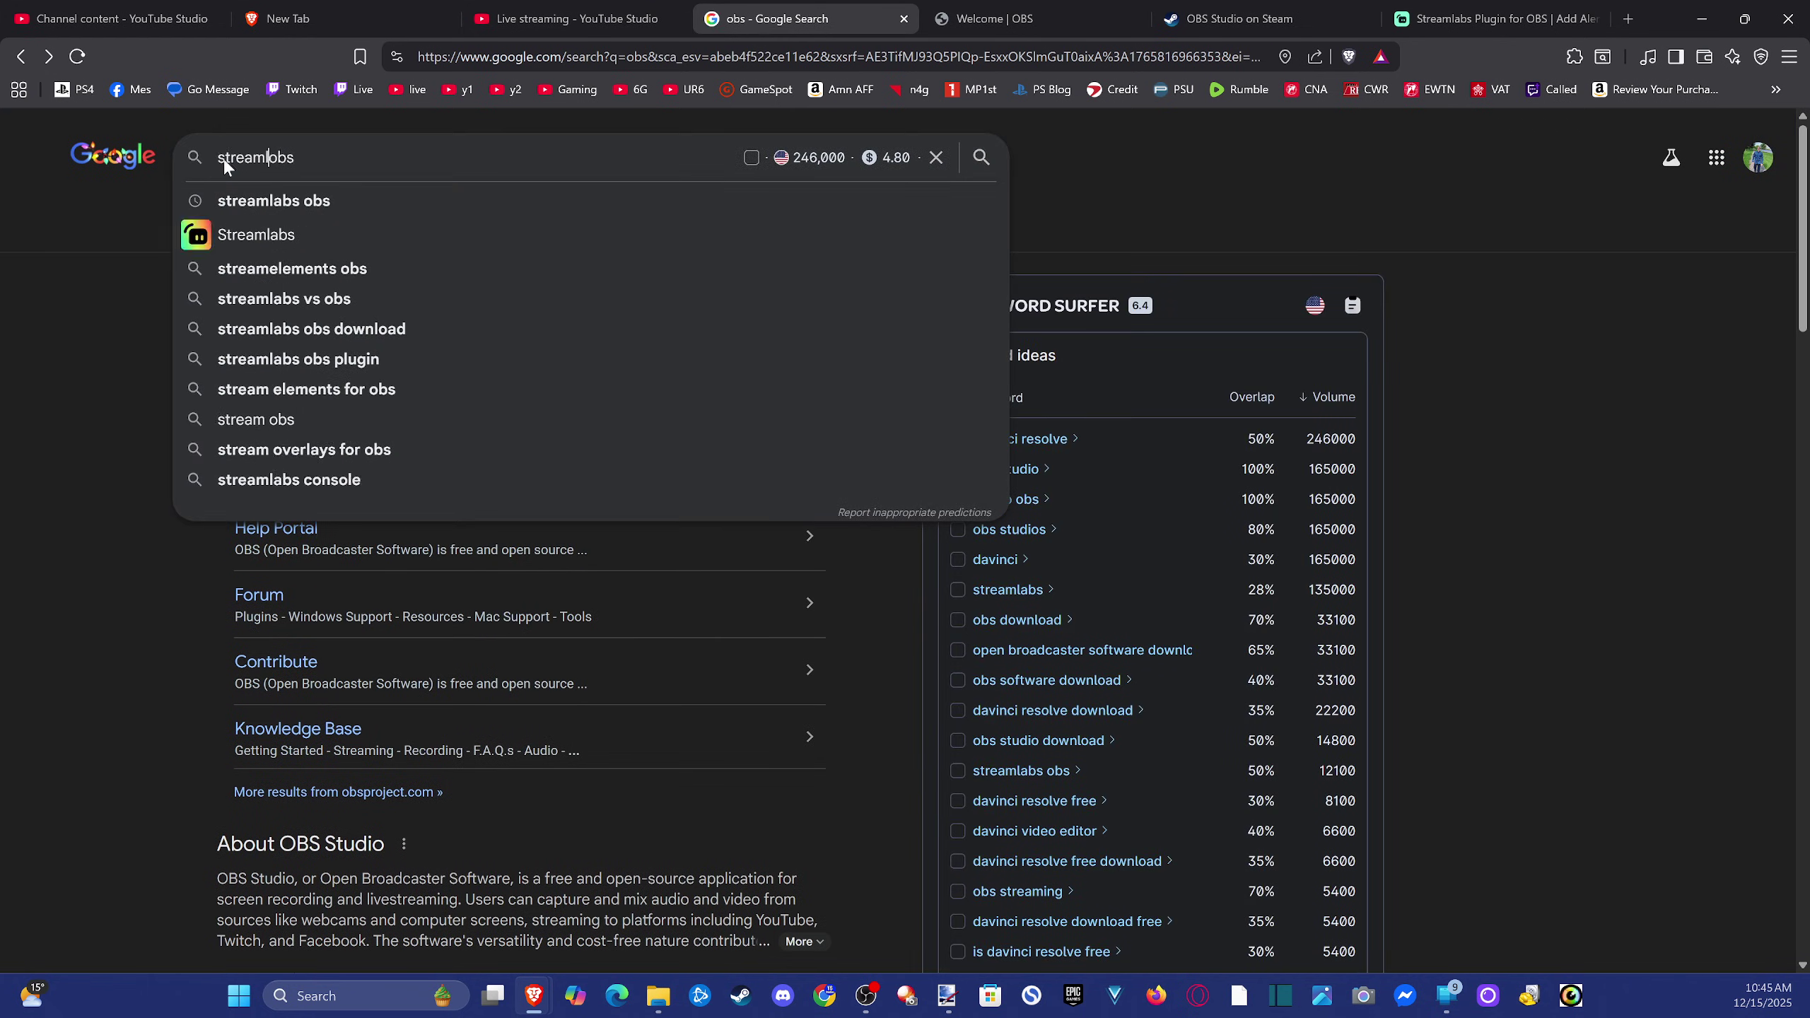
key("Down")
key("Return")
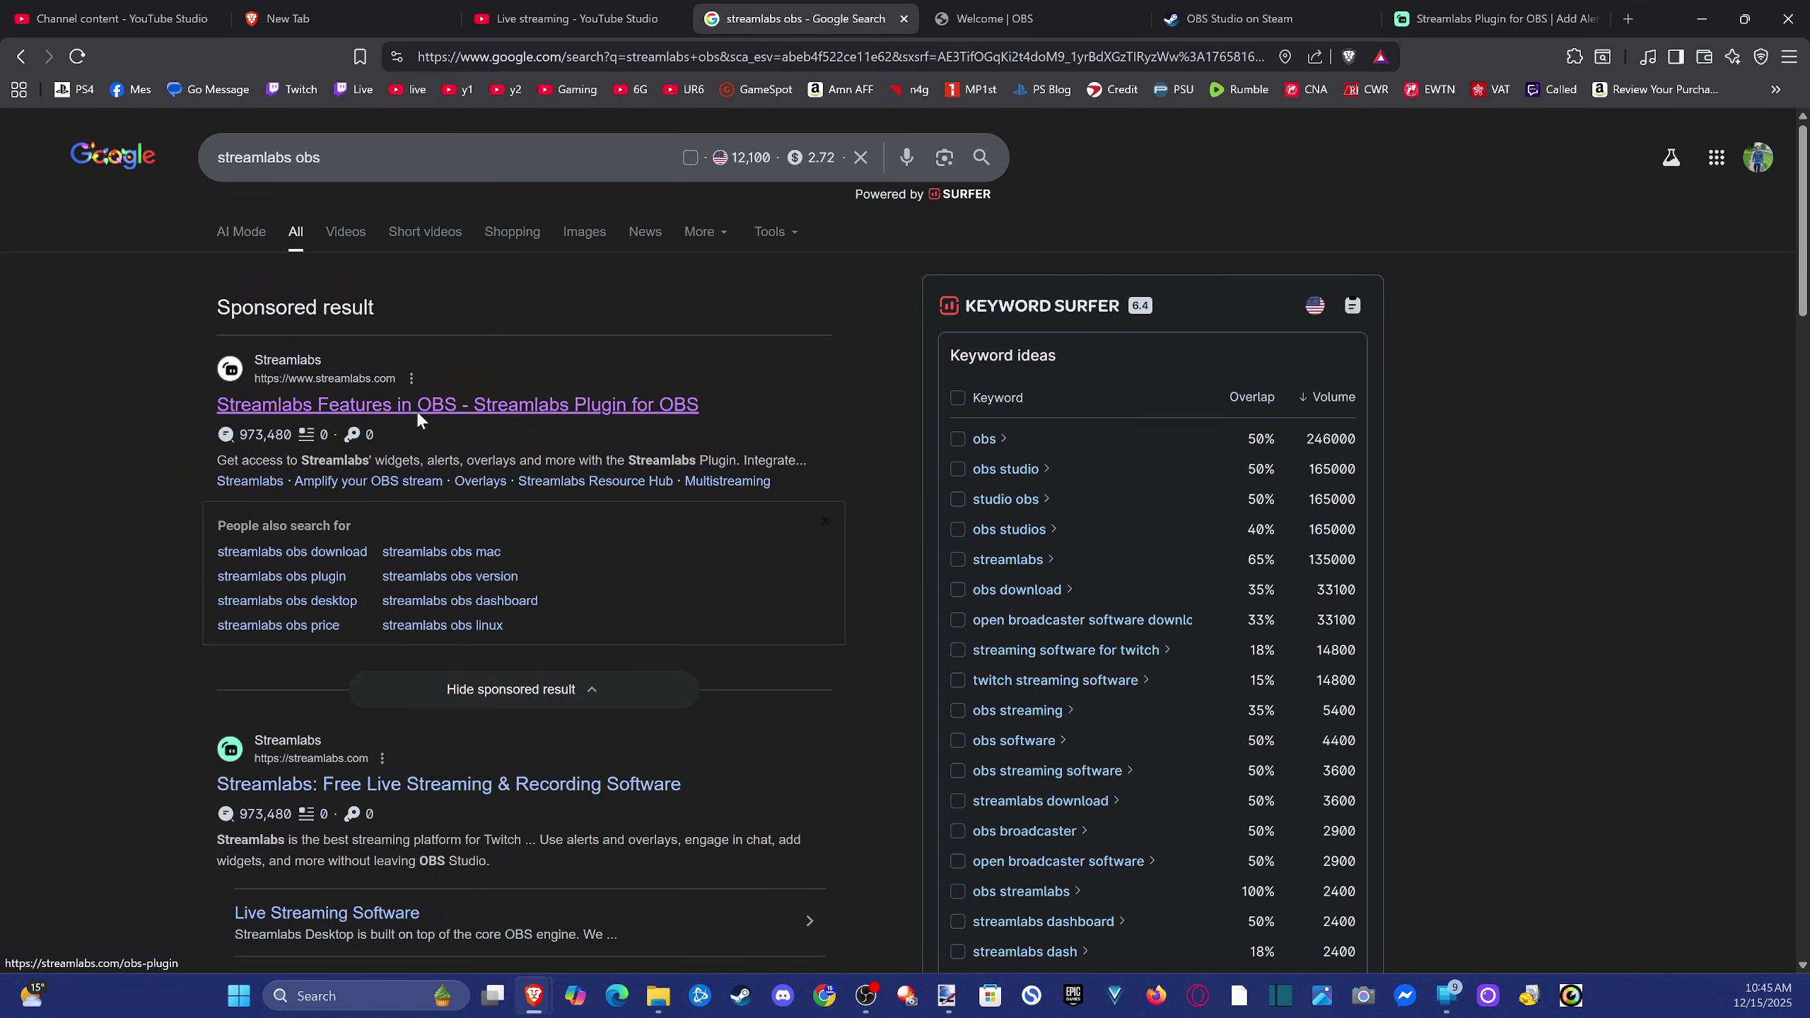
Open the sponsored 'Streamlabs Plugin for OBS' page and look over it.
left_click(417, 412)
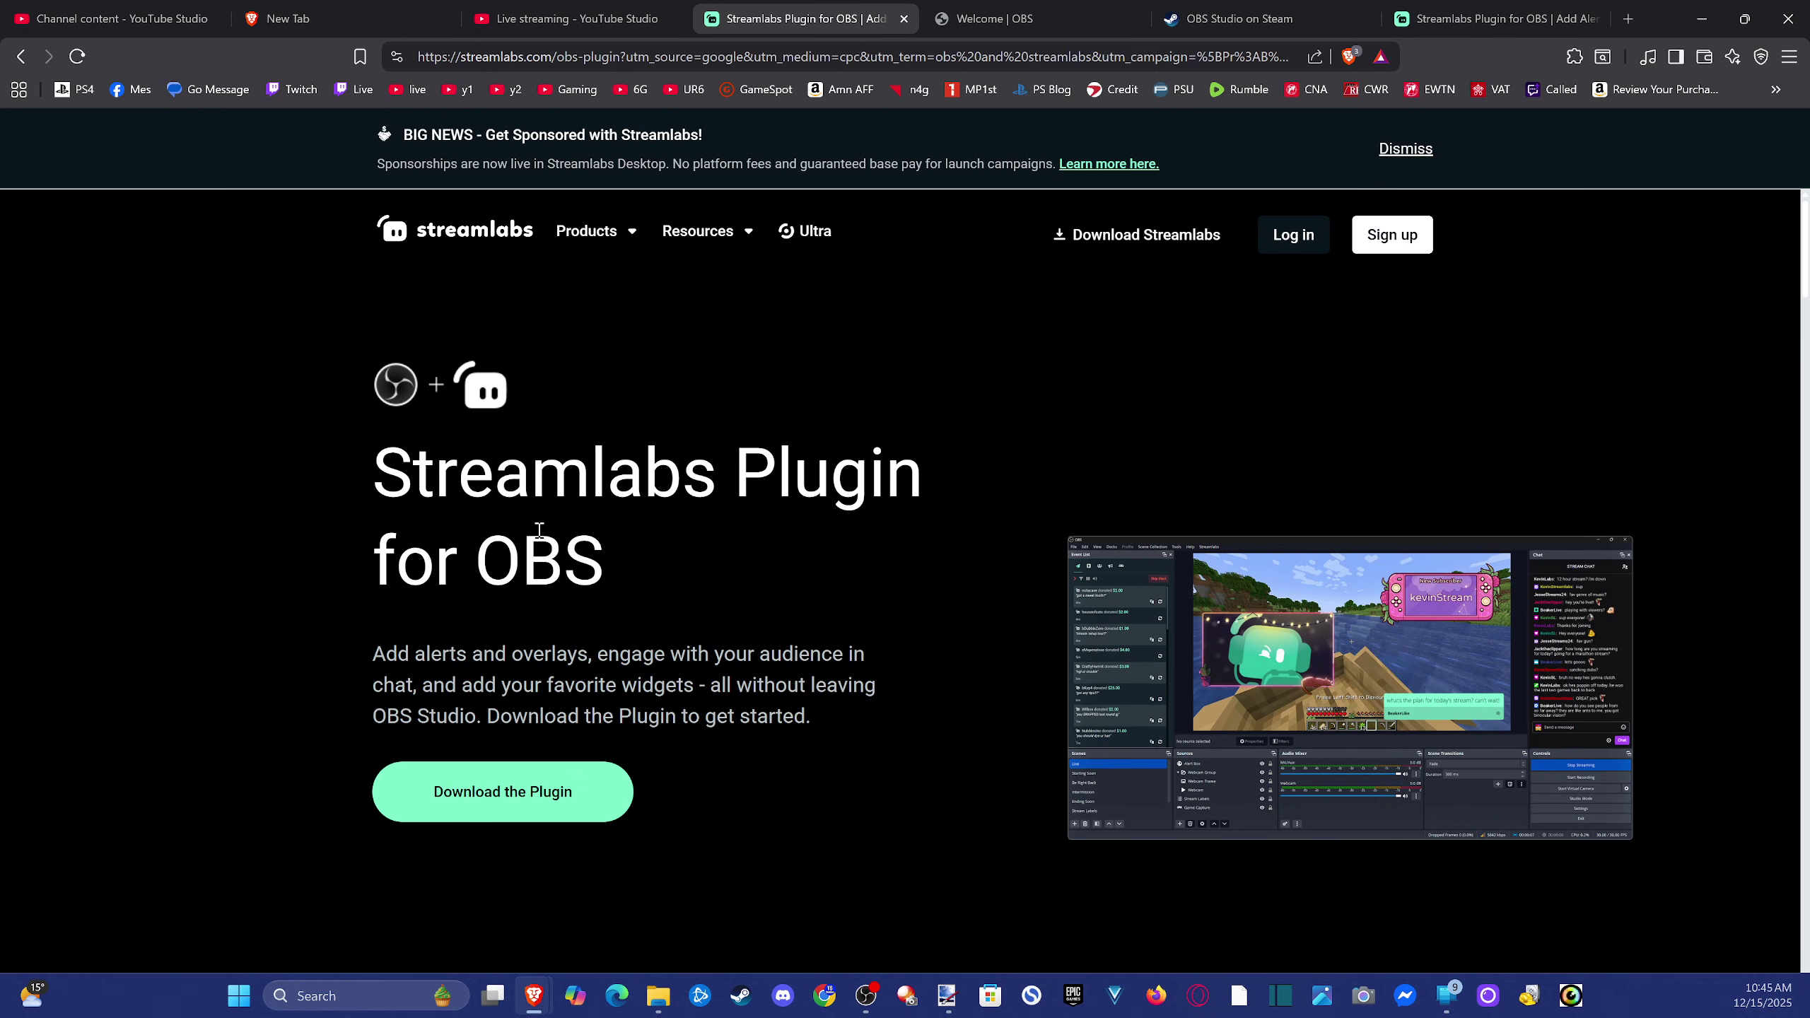
scroll(811, 761, "down", 8)
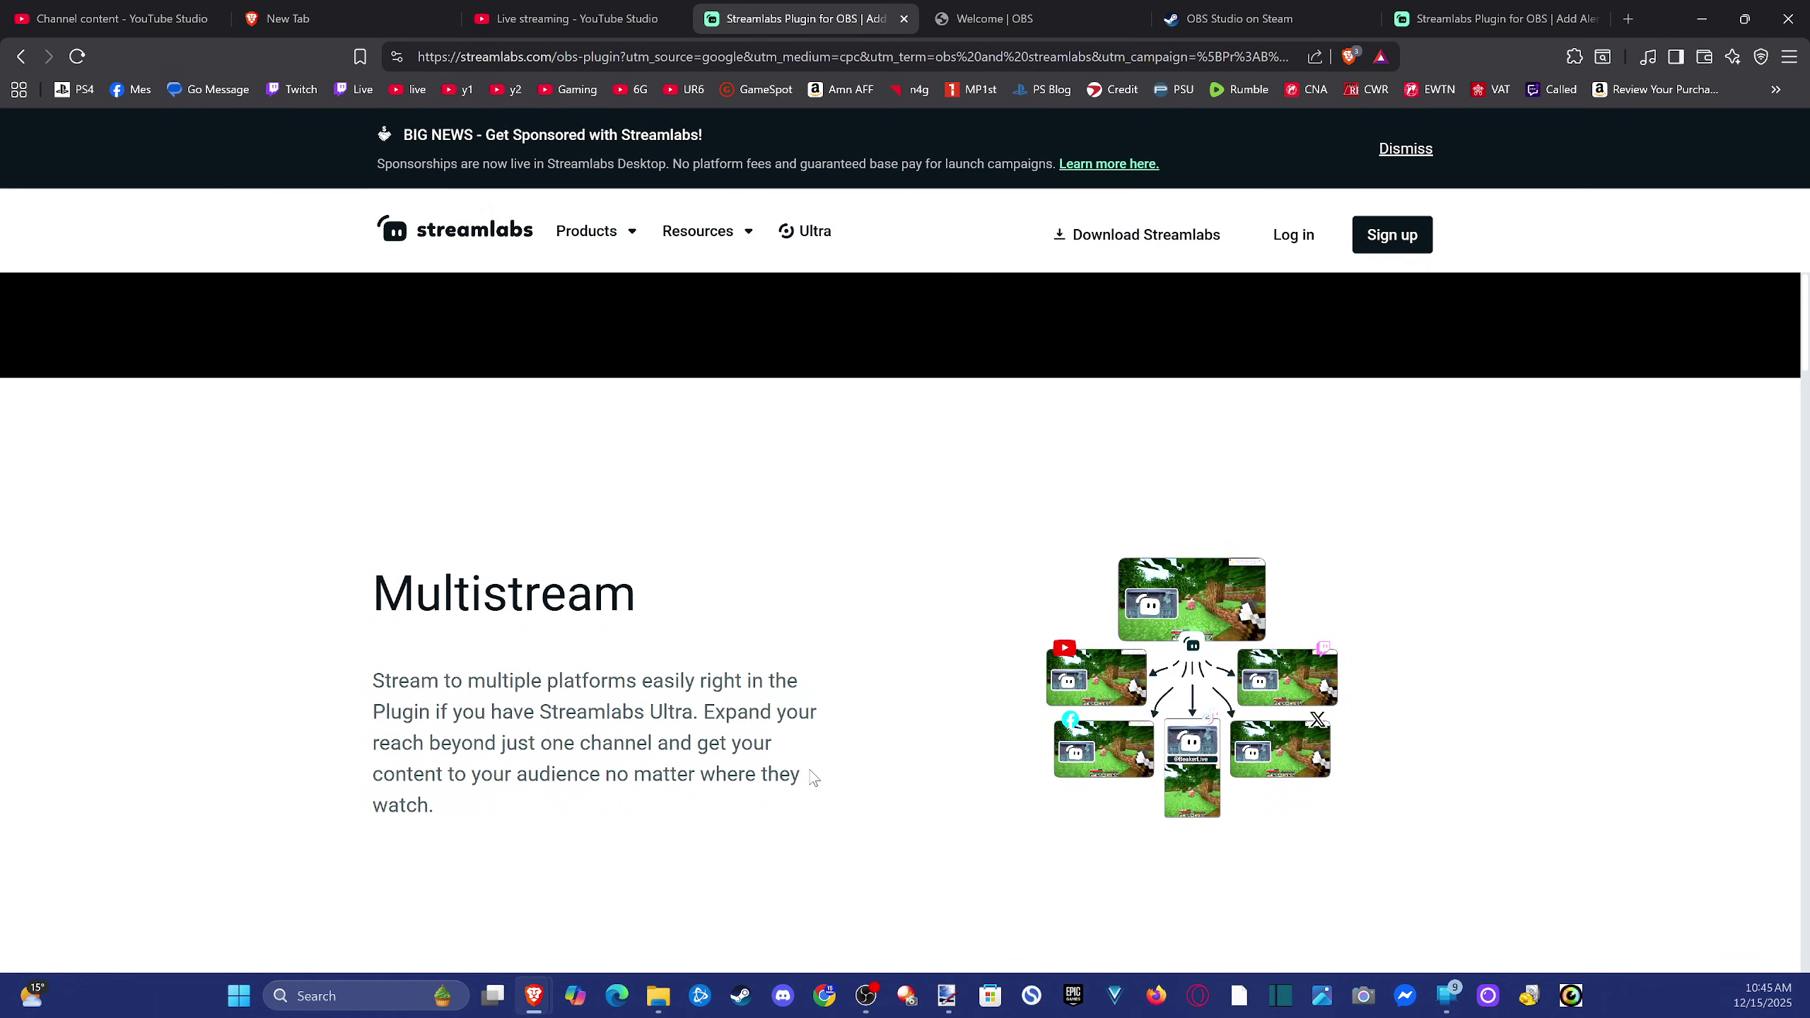
scroll(812, 777, "up", 8)
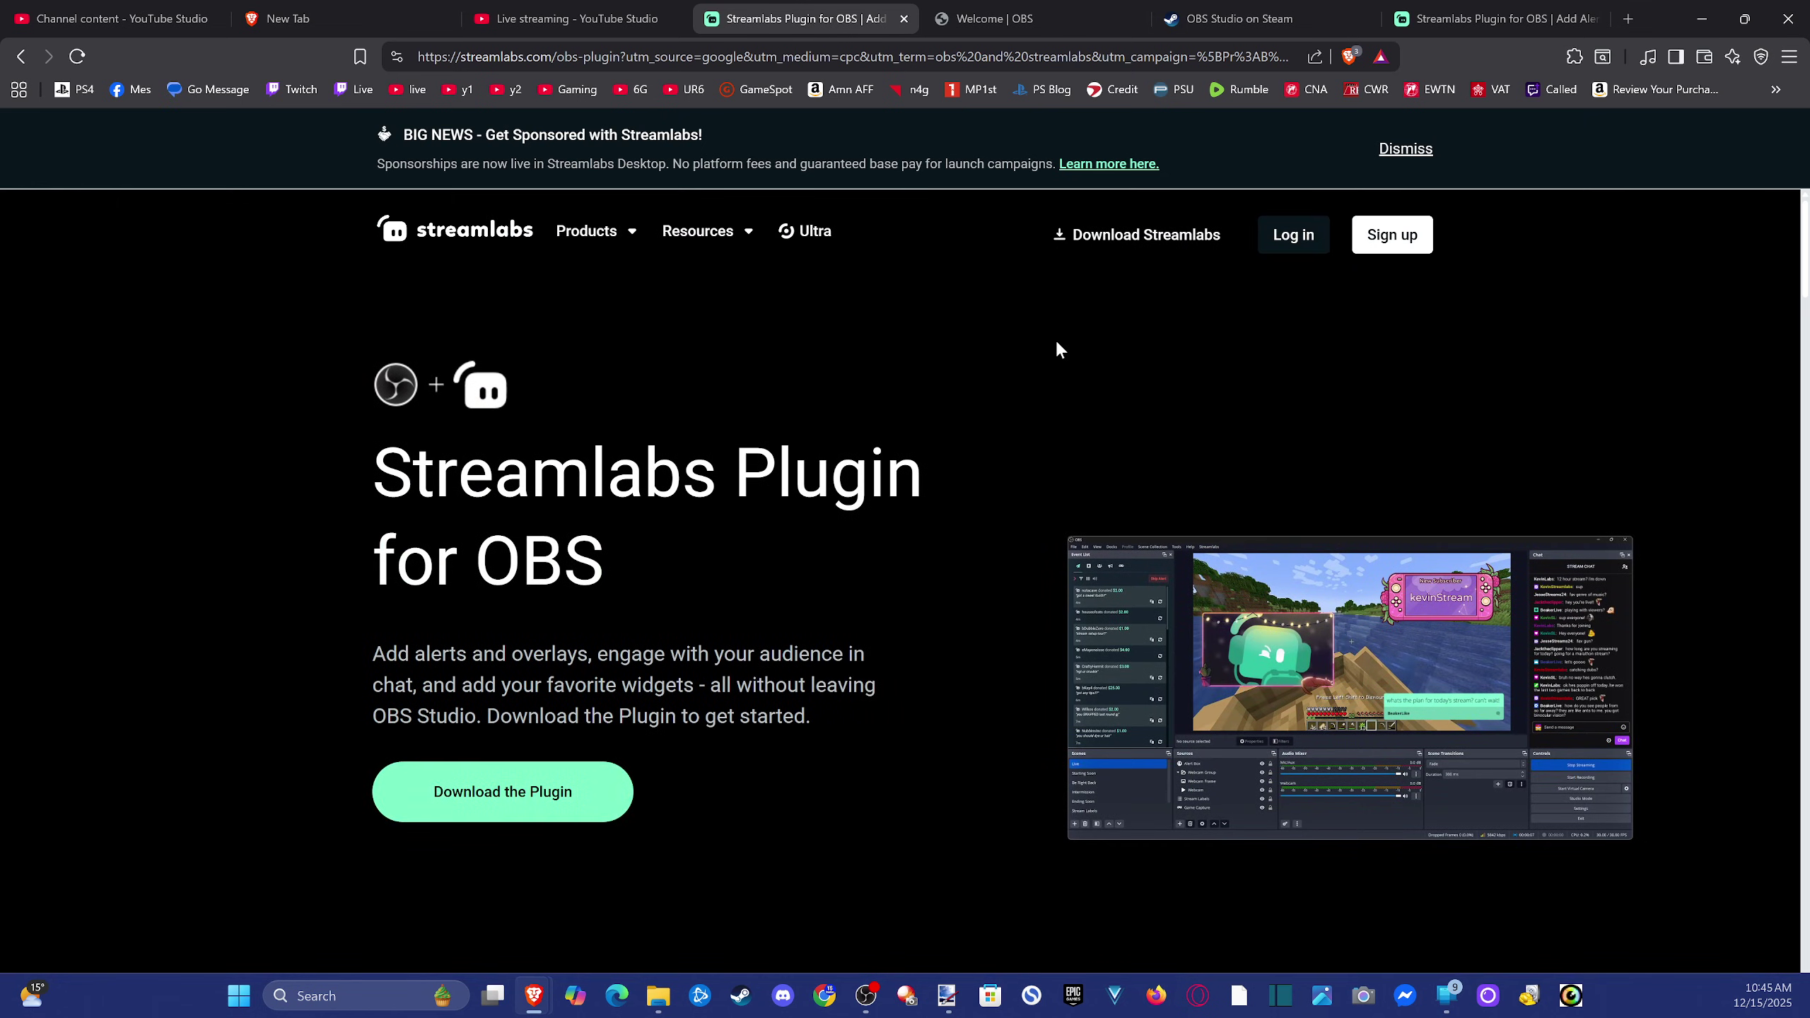
Restore OBS Studio 30.2.3 in front, showing the Capture Card scene.
left_click(1048, 9)
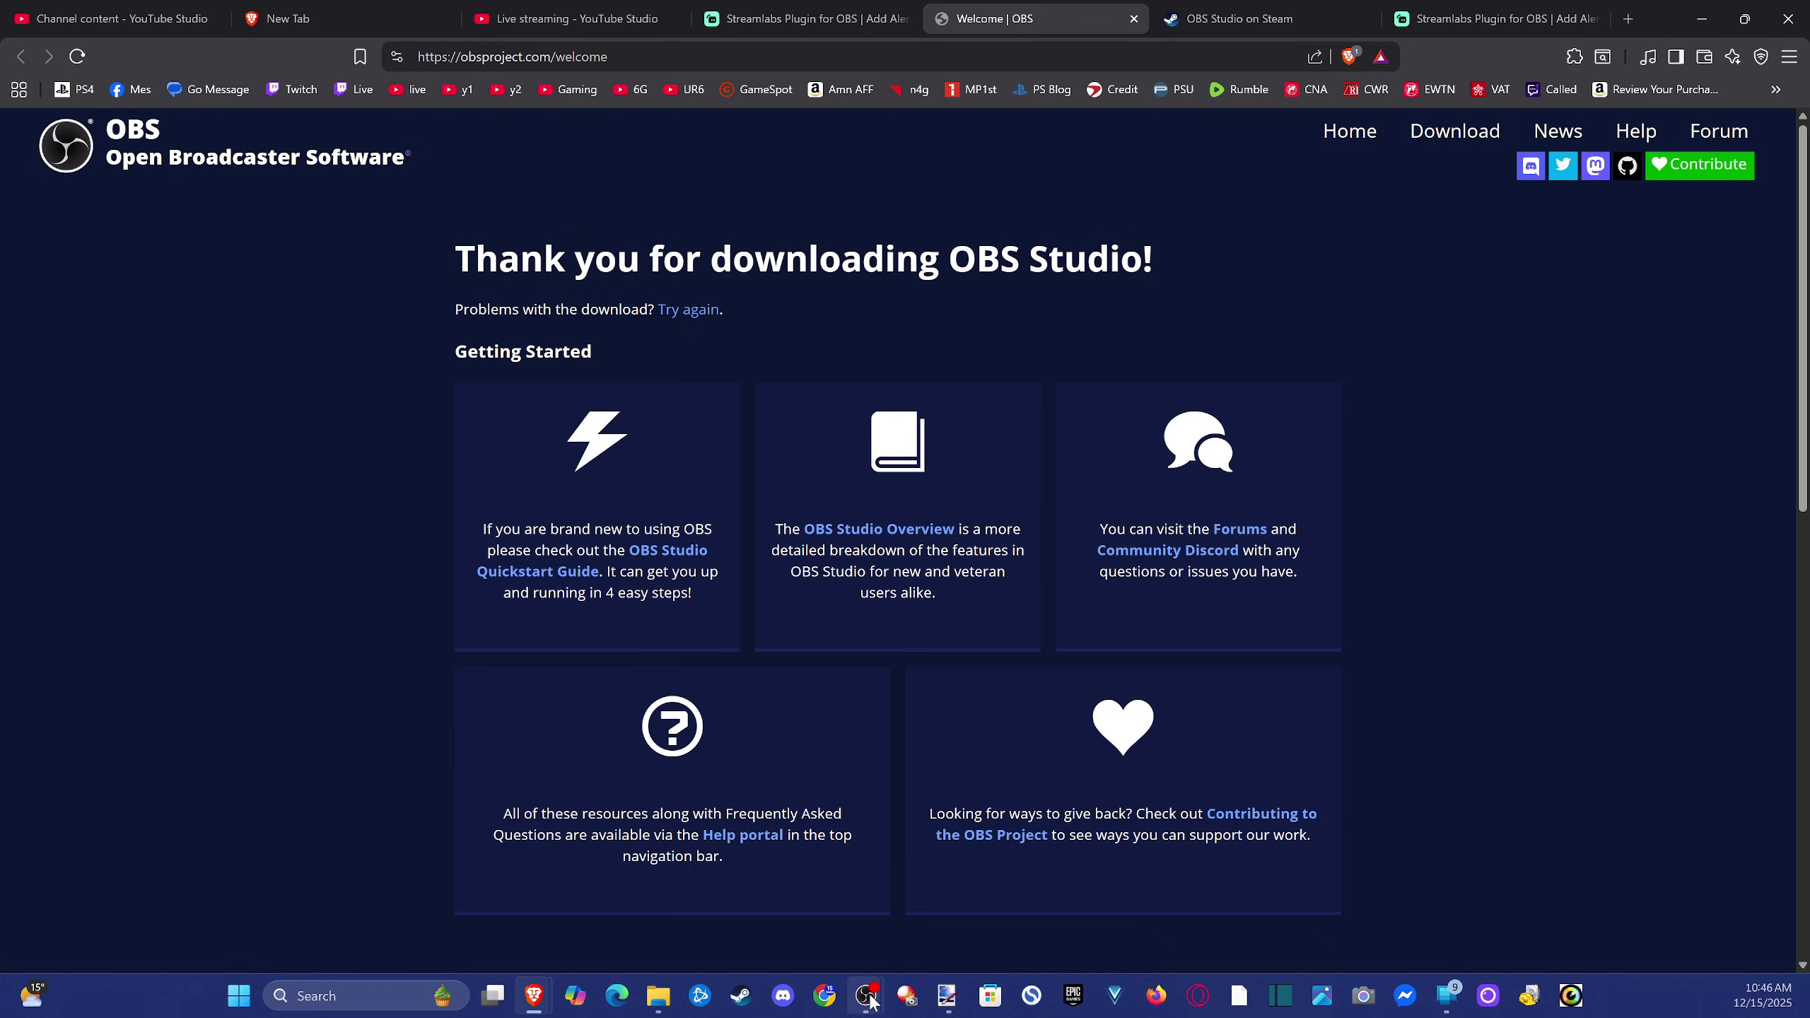
mouse_move(866, 996)
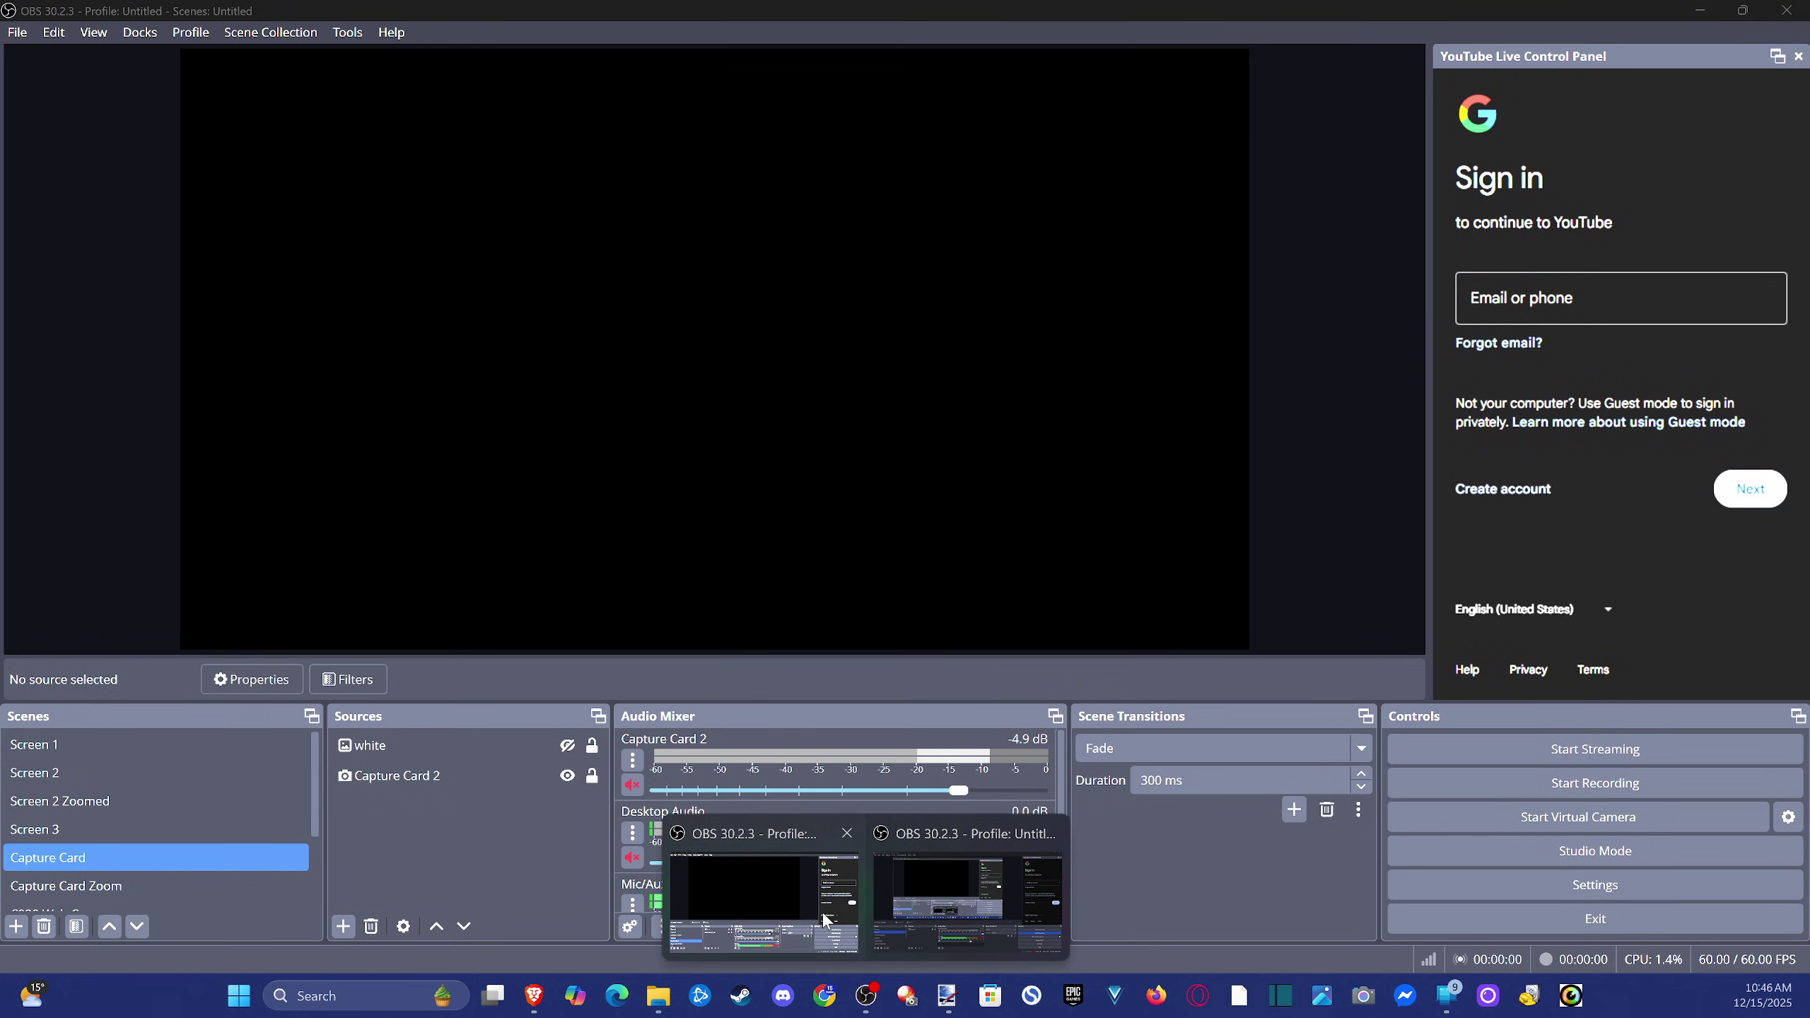
left_click(824, 919)
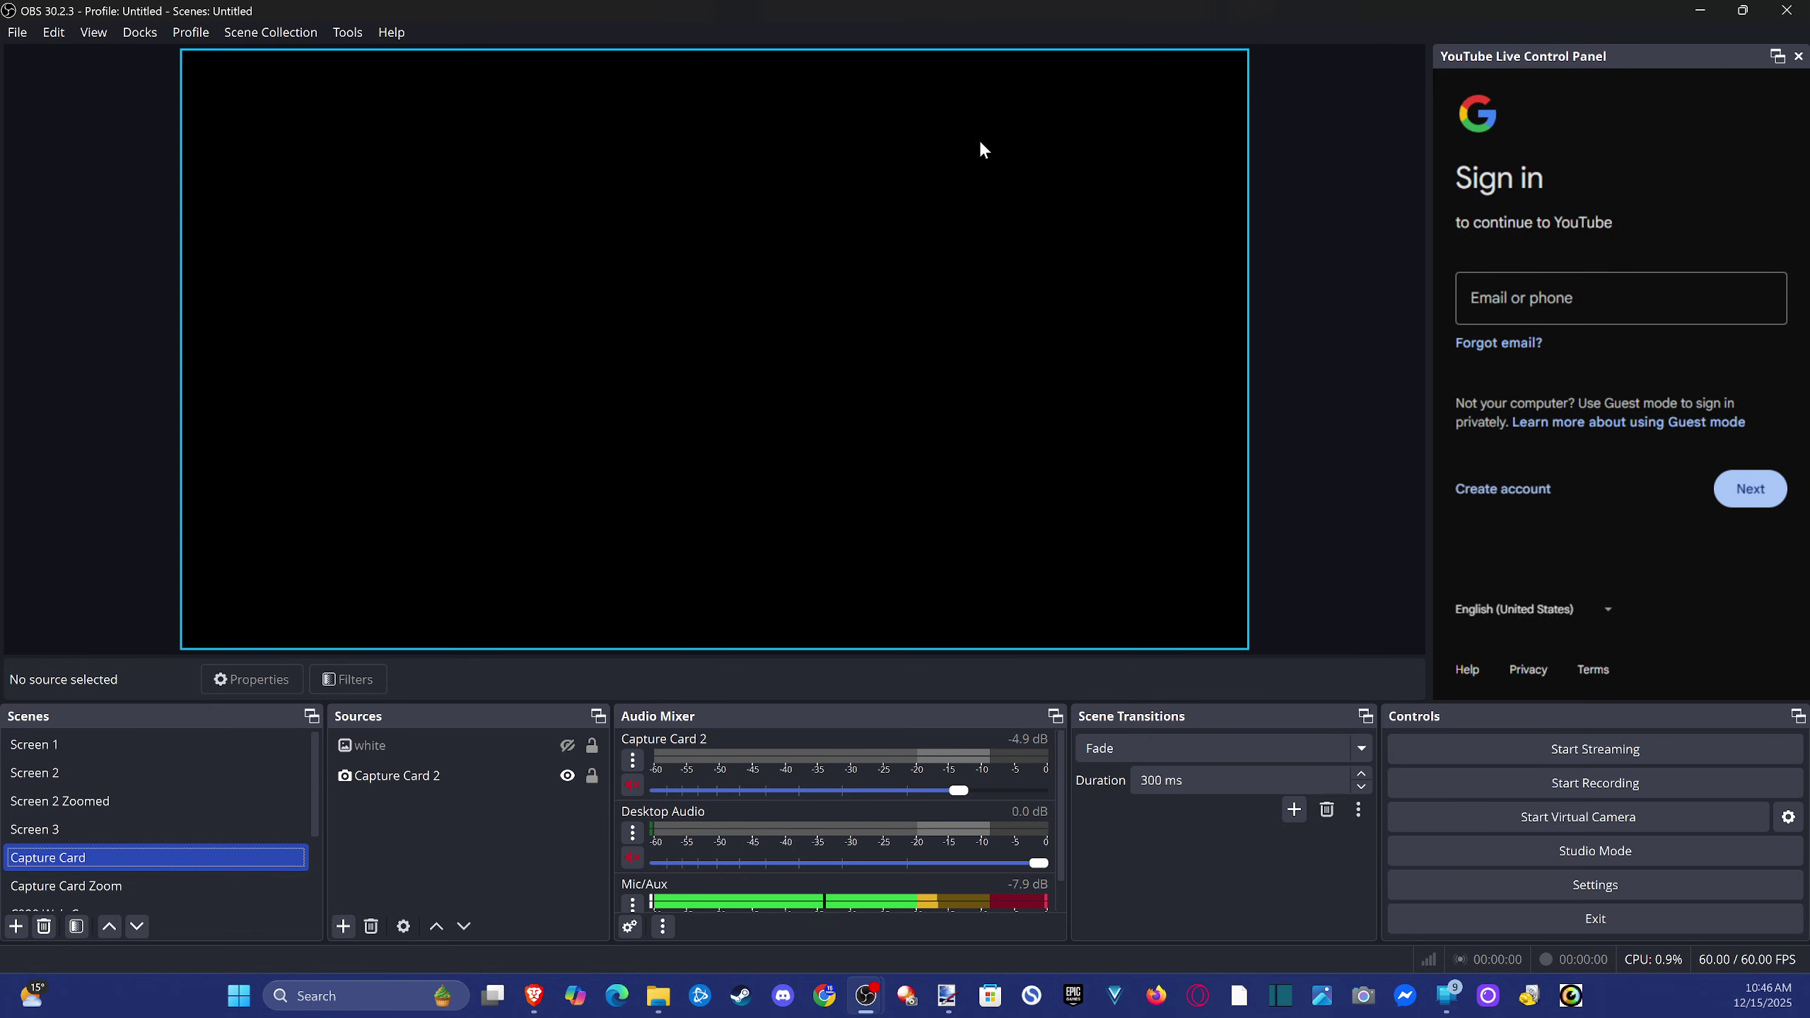
In Stream settings keep YouTube - RTMPS, switch to Use Stream Key (advanced), and save.
left_click(14, 34)
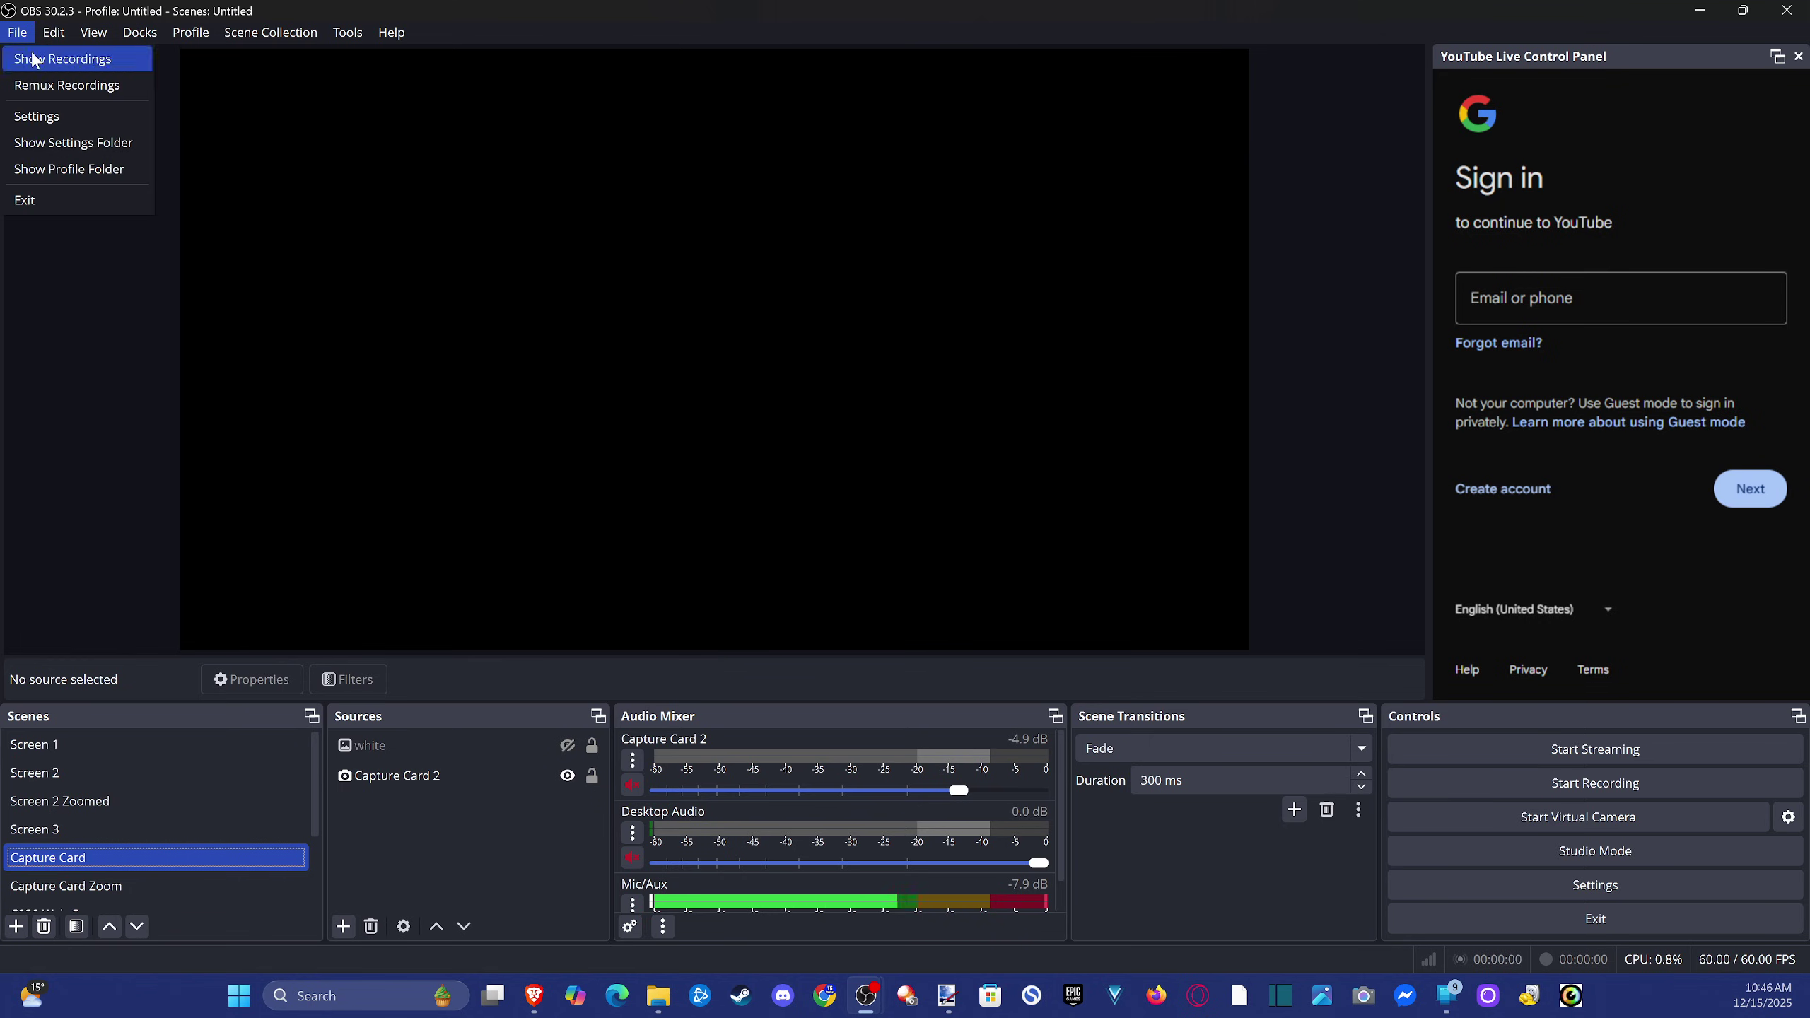
left_click(48, 118)
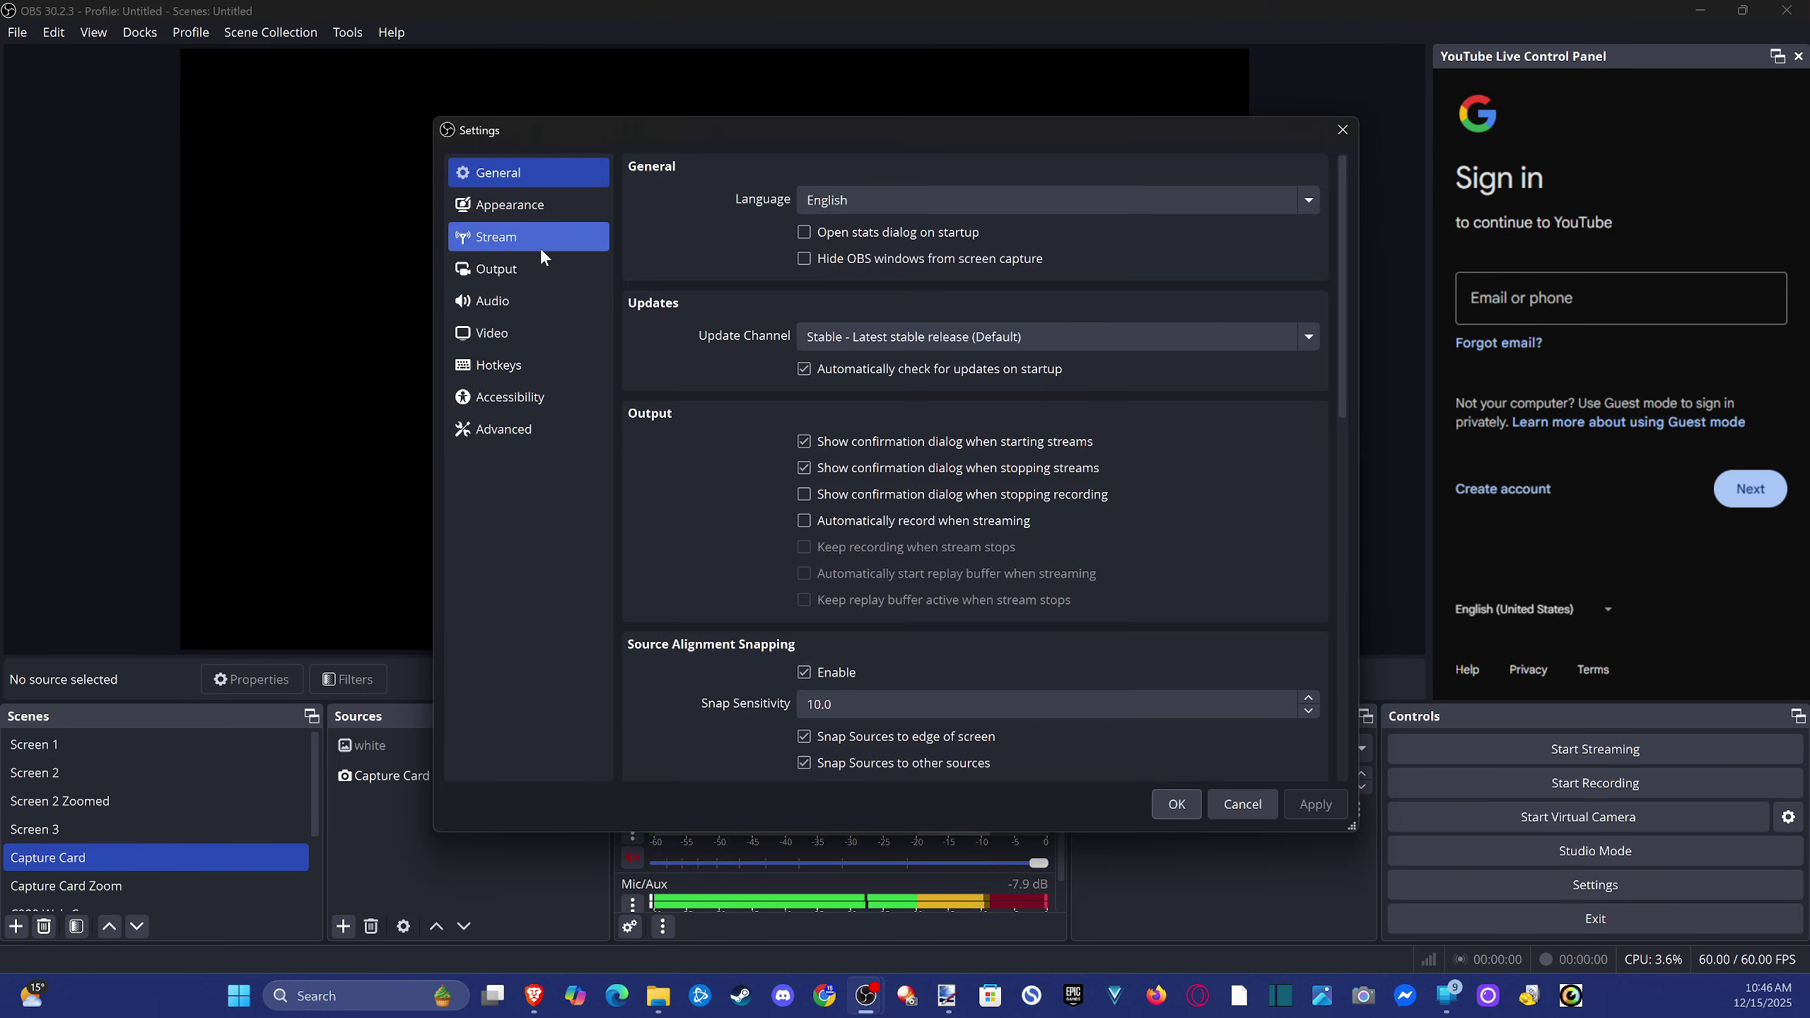
left_click(541, 251)
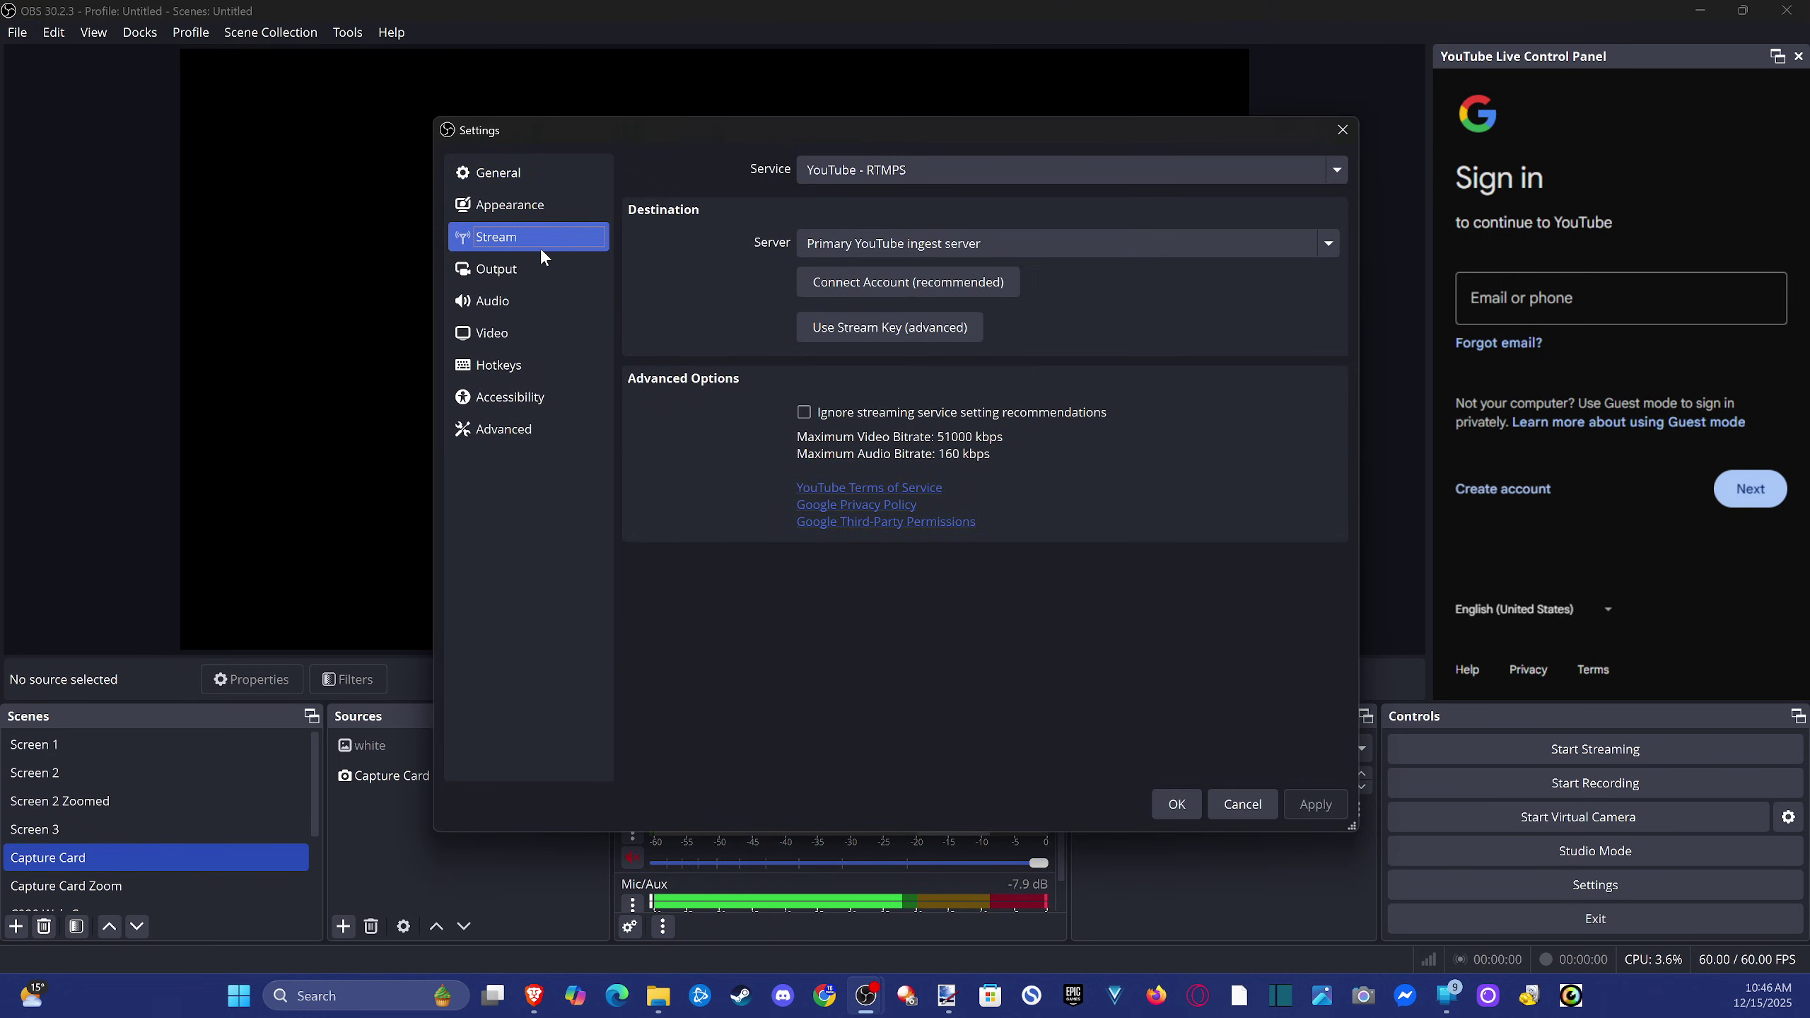
left_click(876, 175)
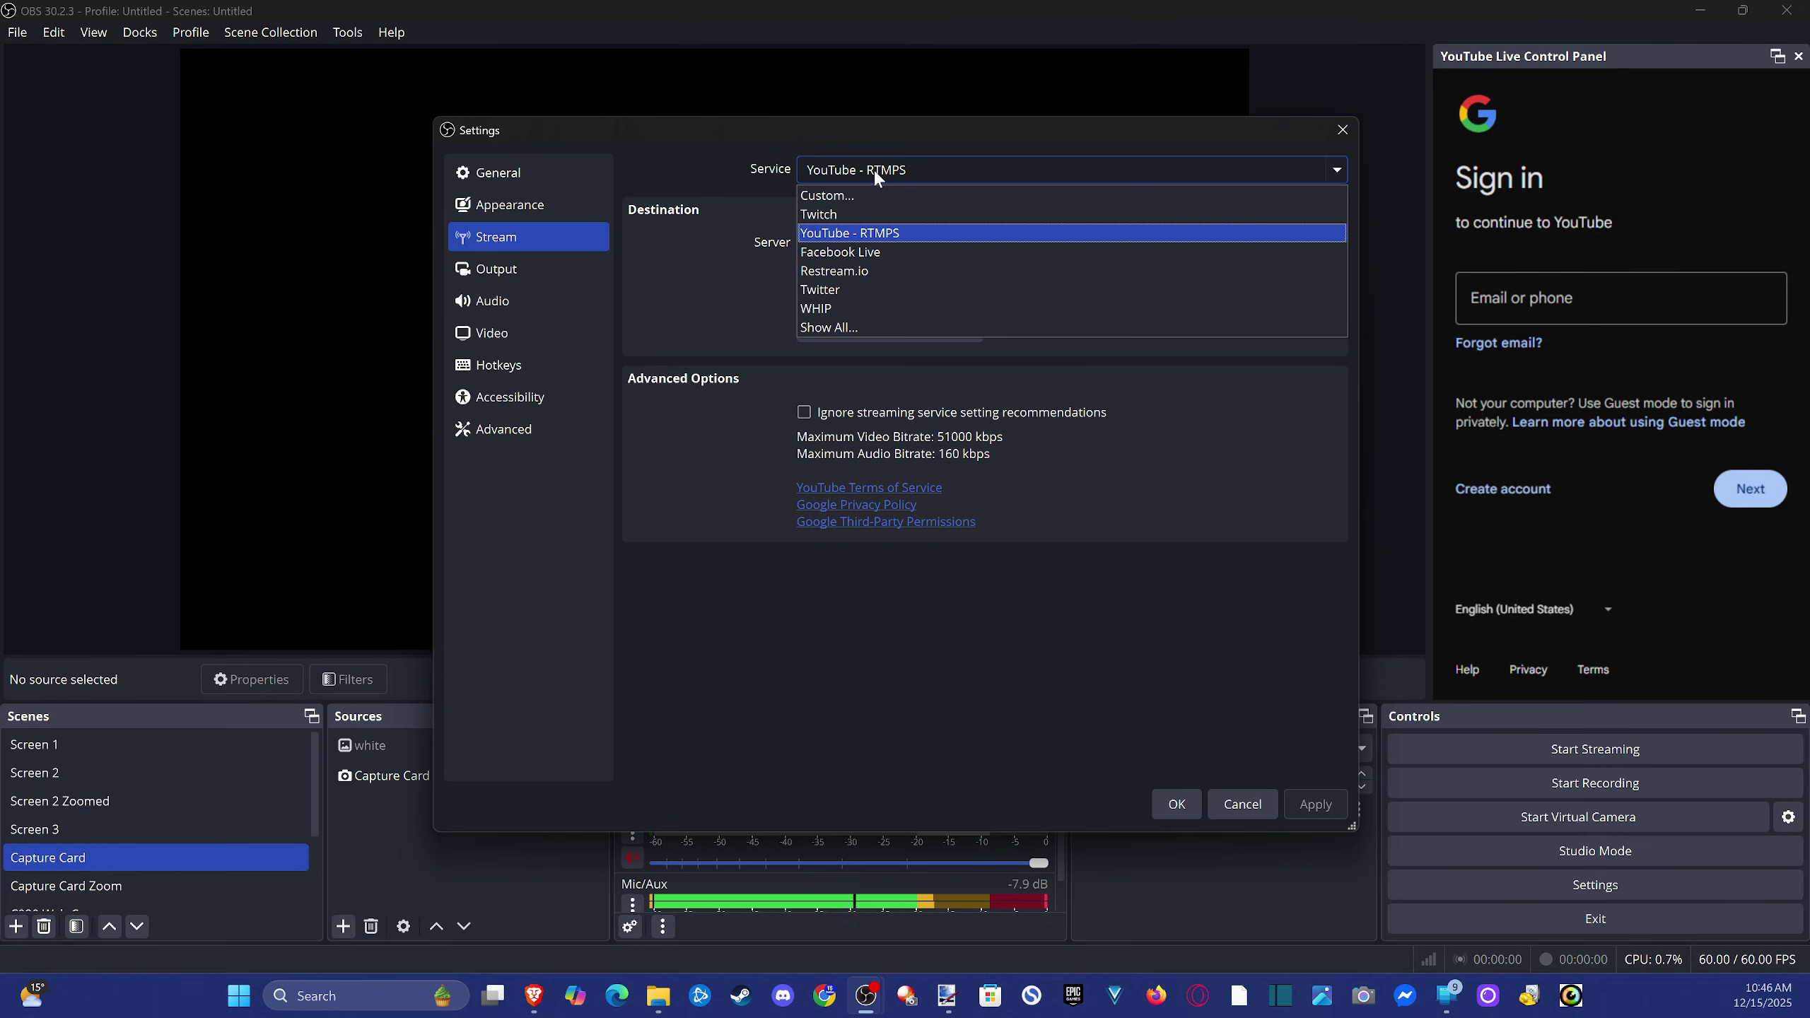
left_click(853, 235)
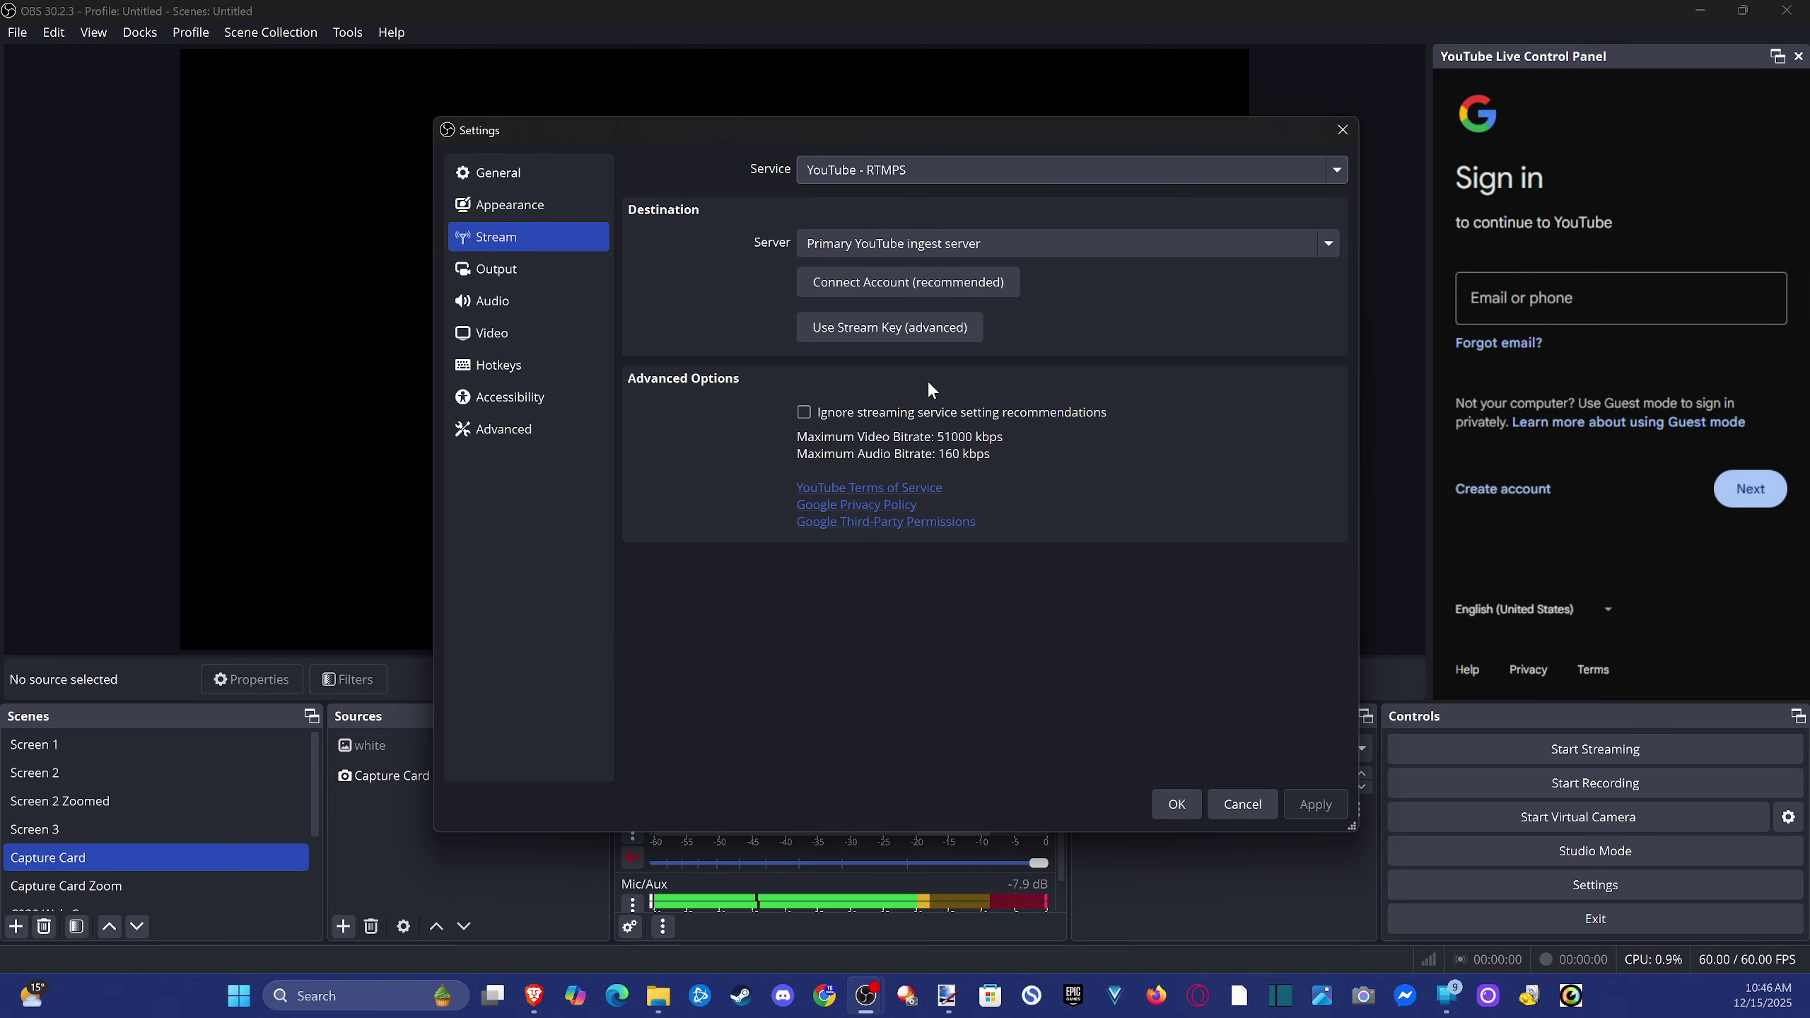
left_click(882, 328)
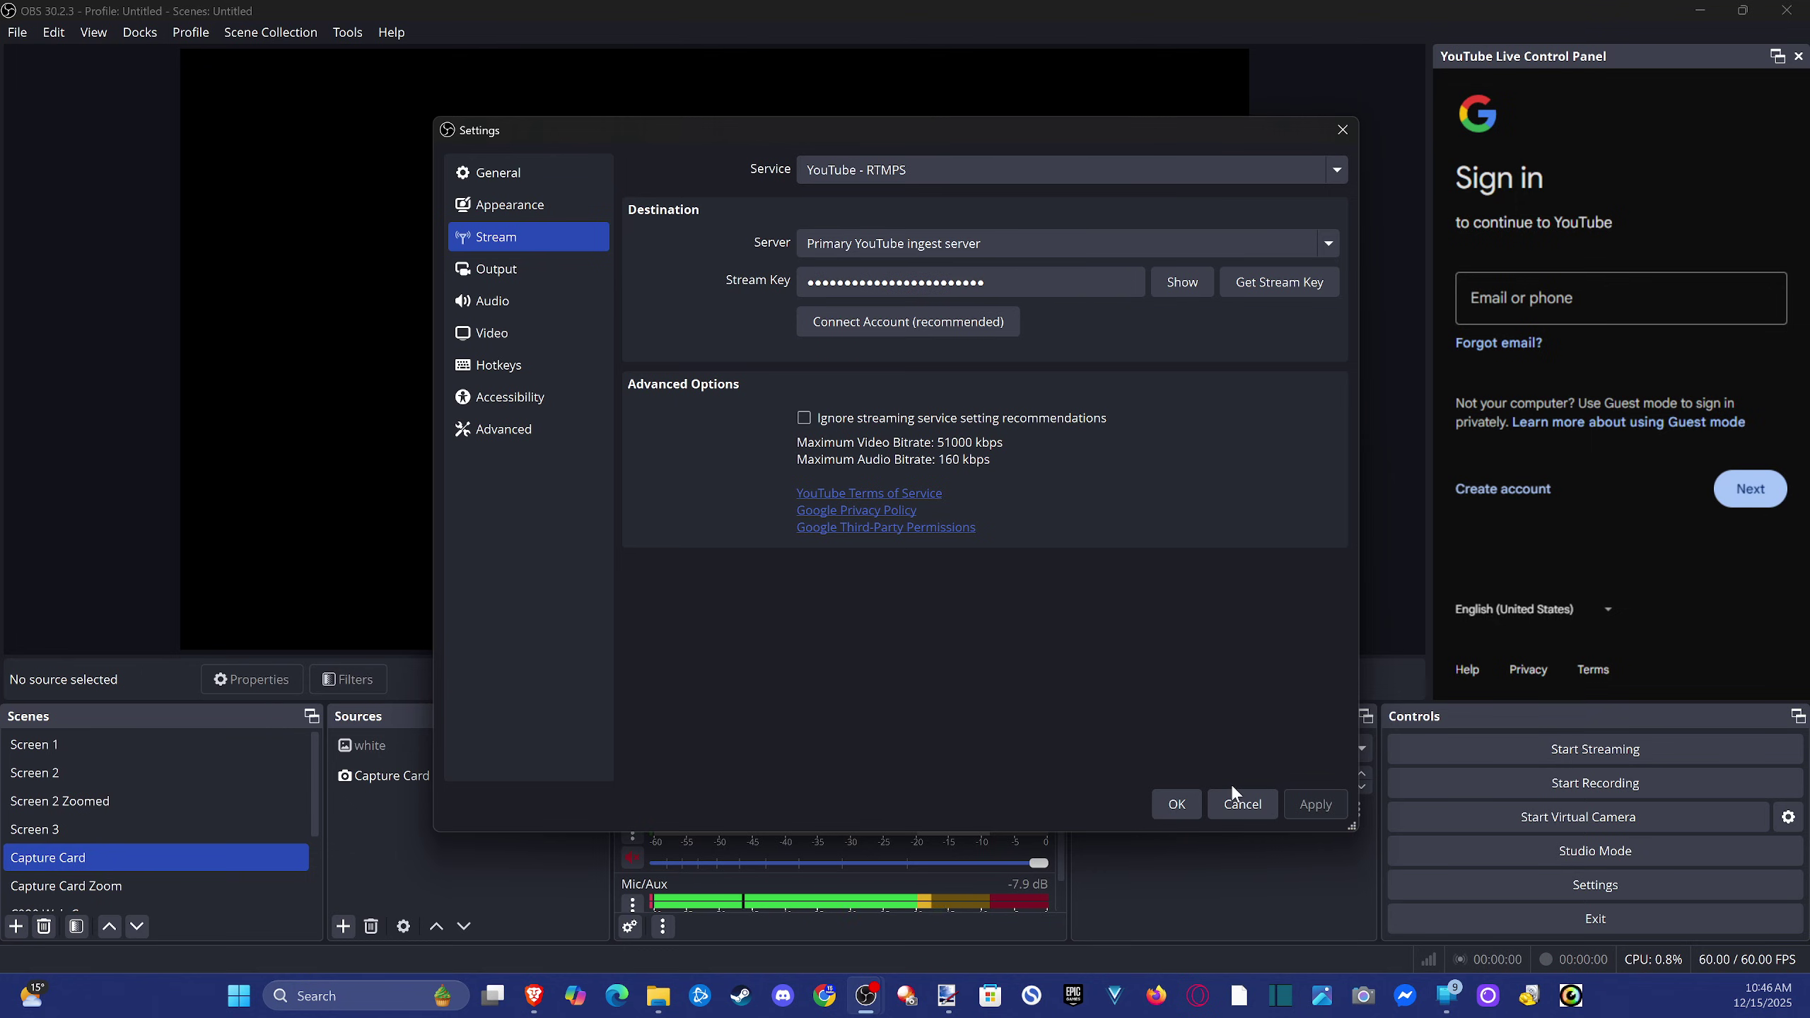
left_click(1195, 800)
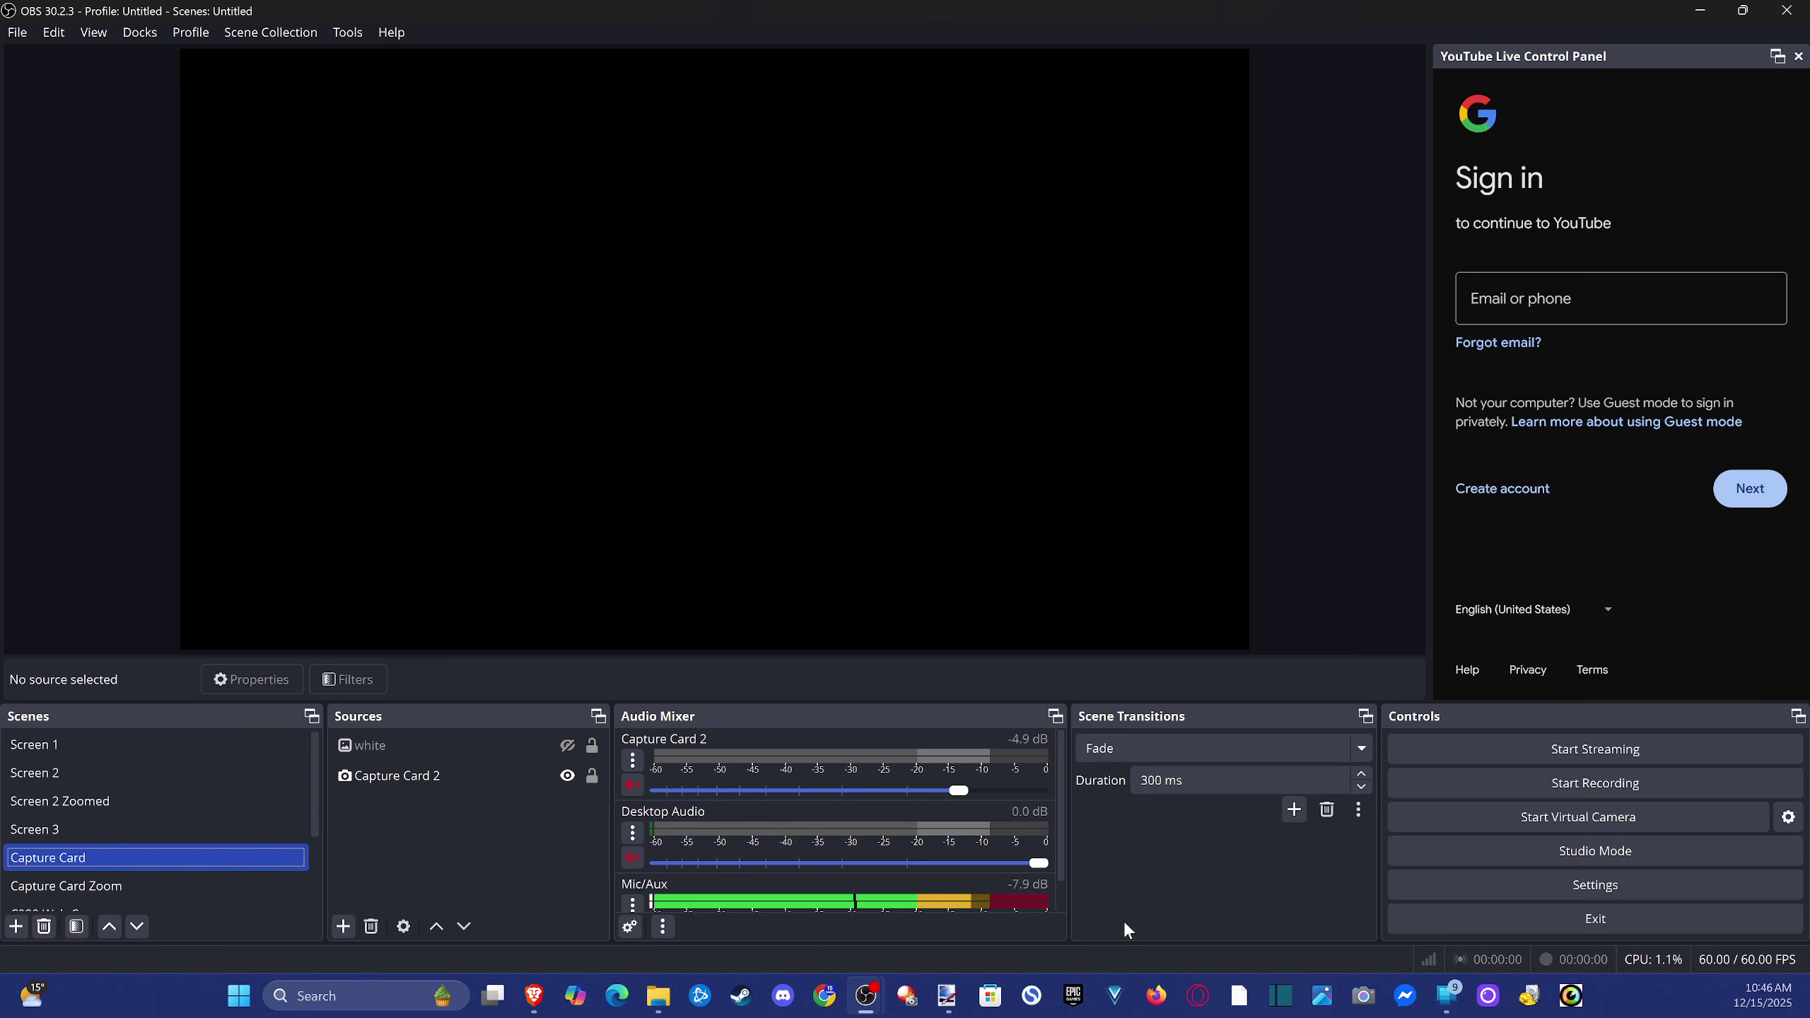
Switch to the 'Live streaming - YouTube Studio' tab showing the Default stream key.
left_click(1699, 10)
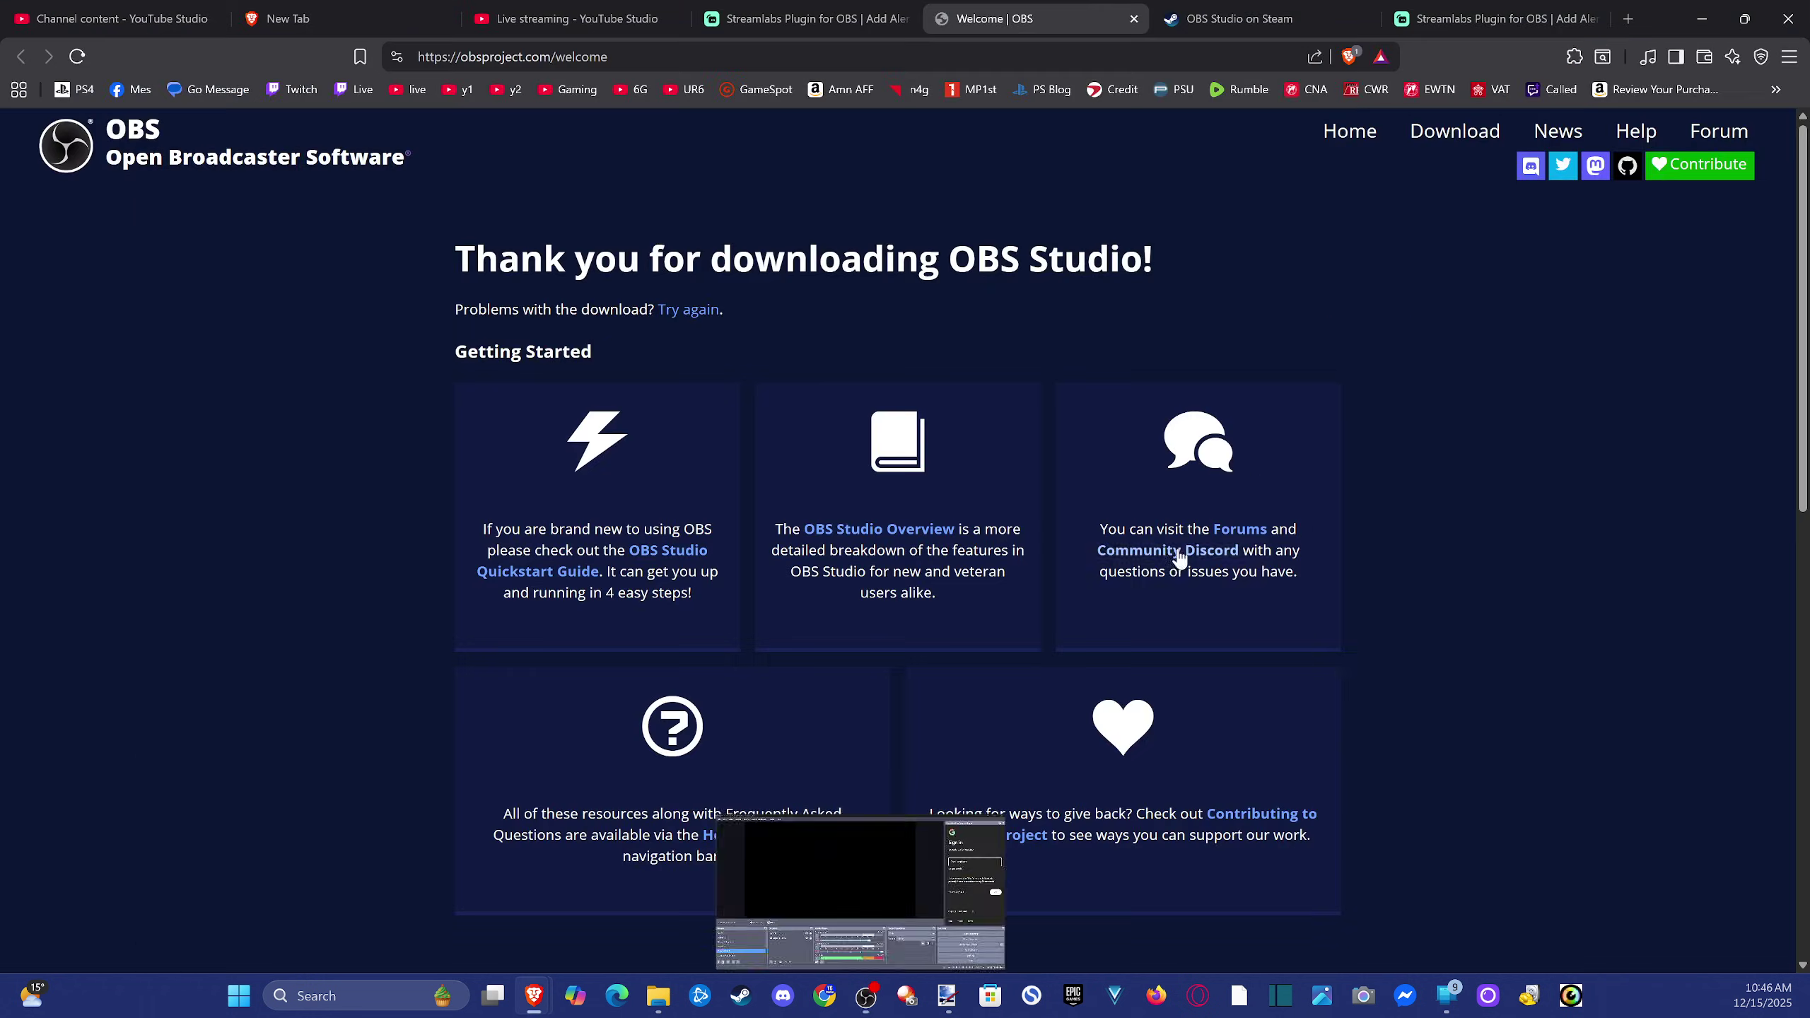
left_click(569, 62)
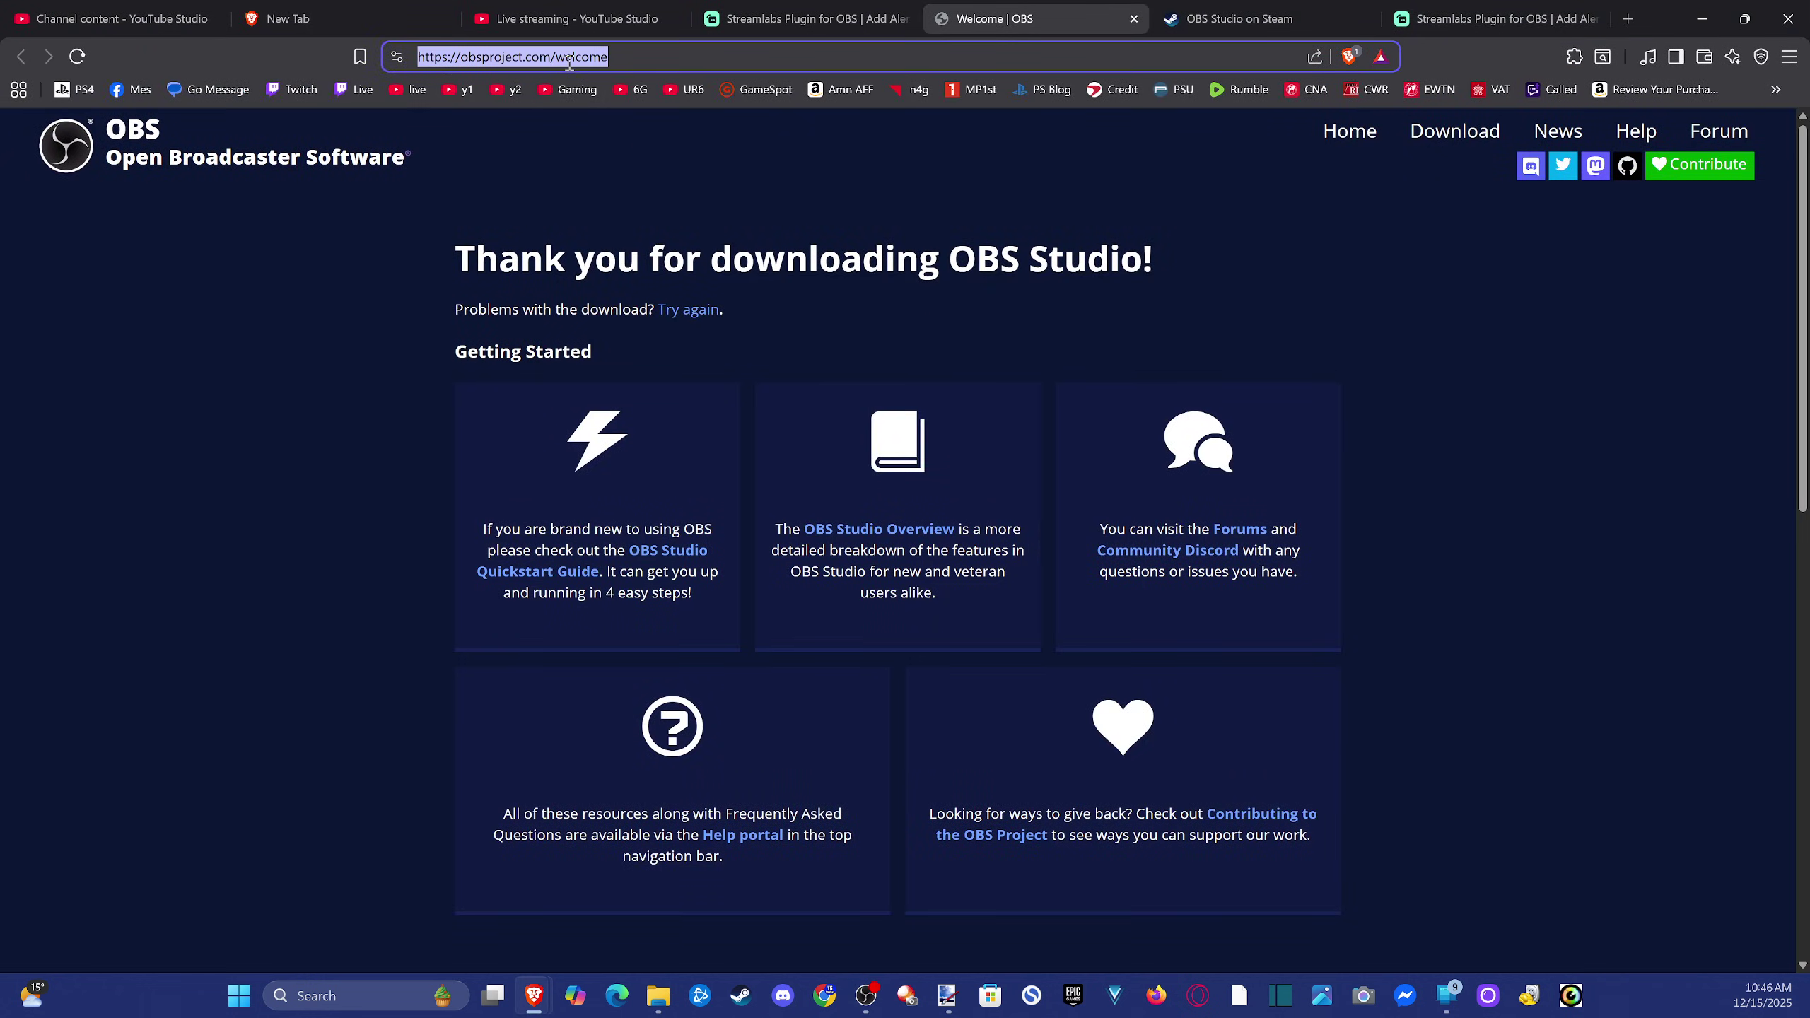
left_click(573, 10)
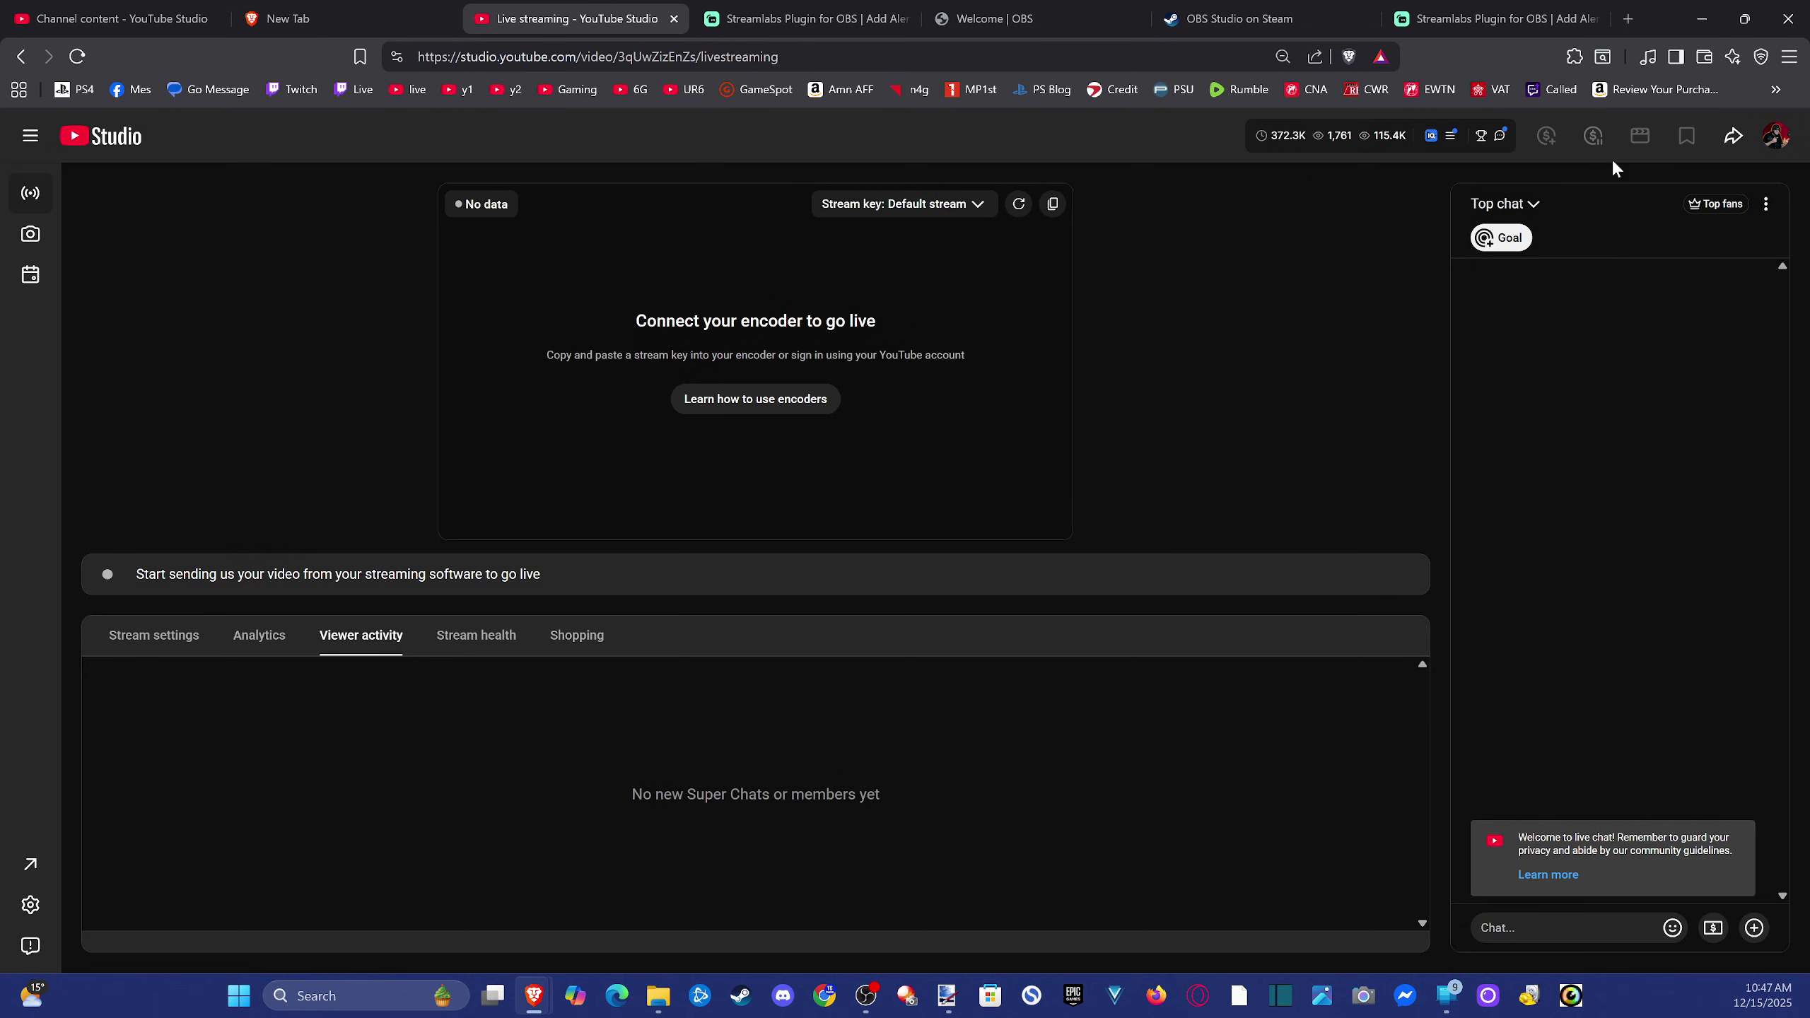
key("alt+Left")
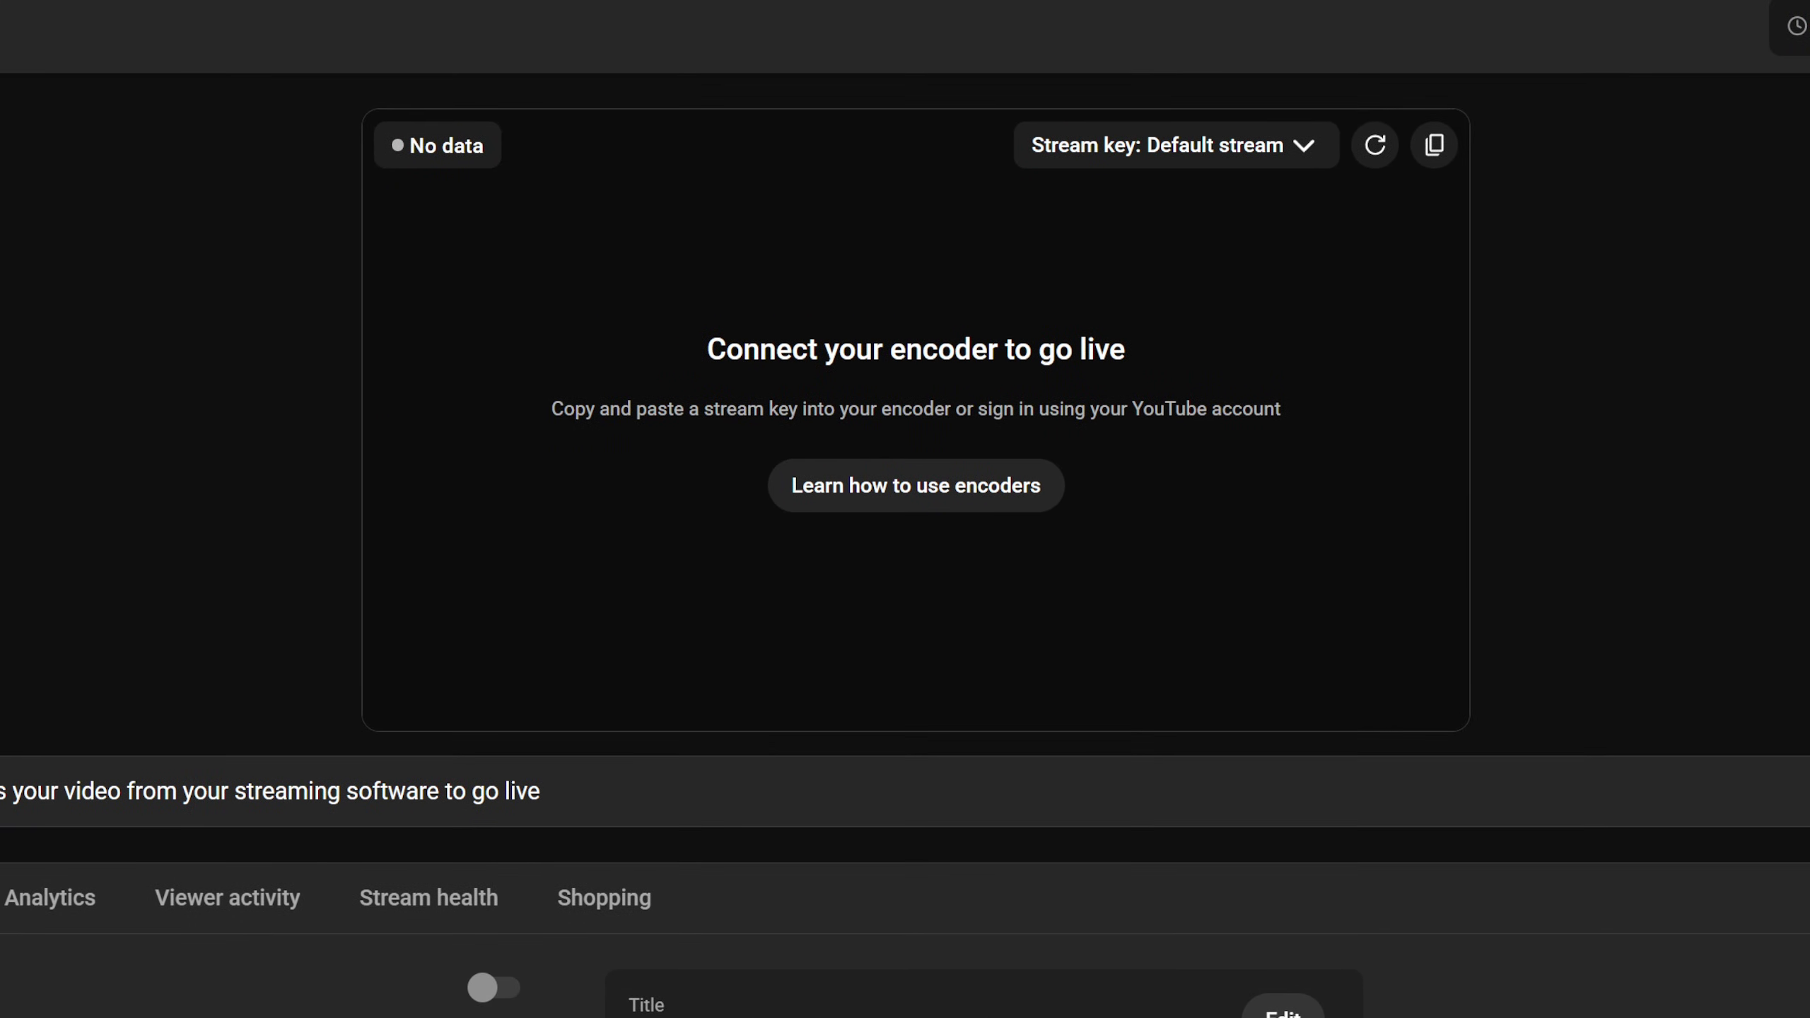
Copy the Default stream key from 'Learn how to use encoders' and close the help.
left_click(937, 491)
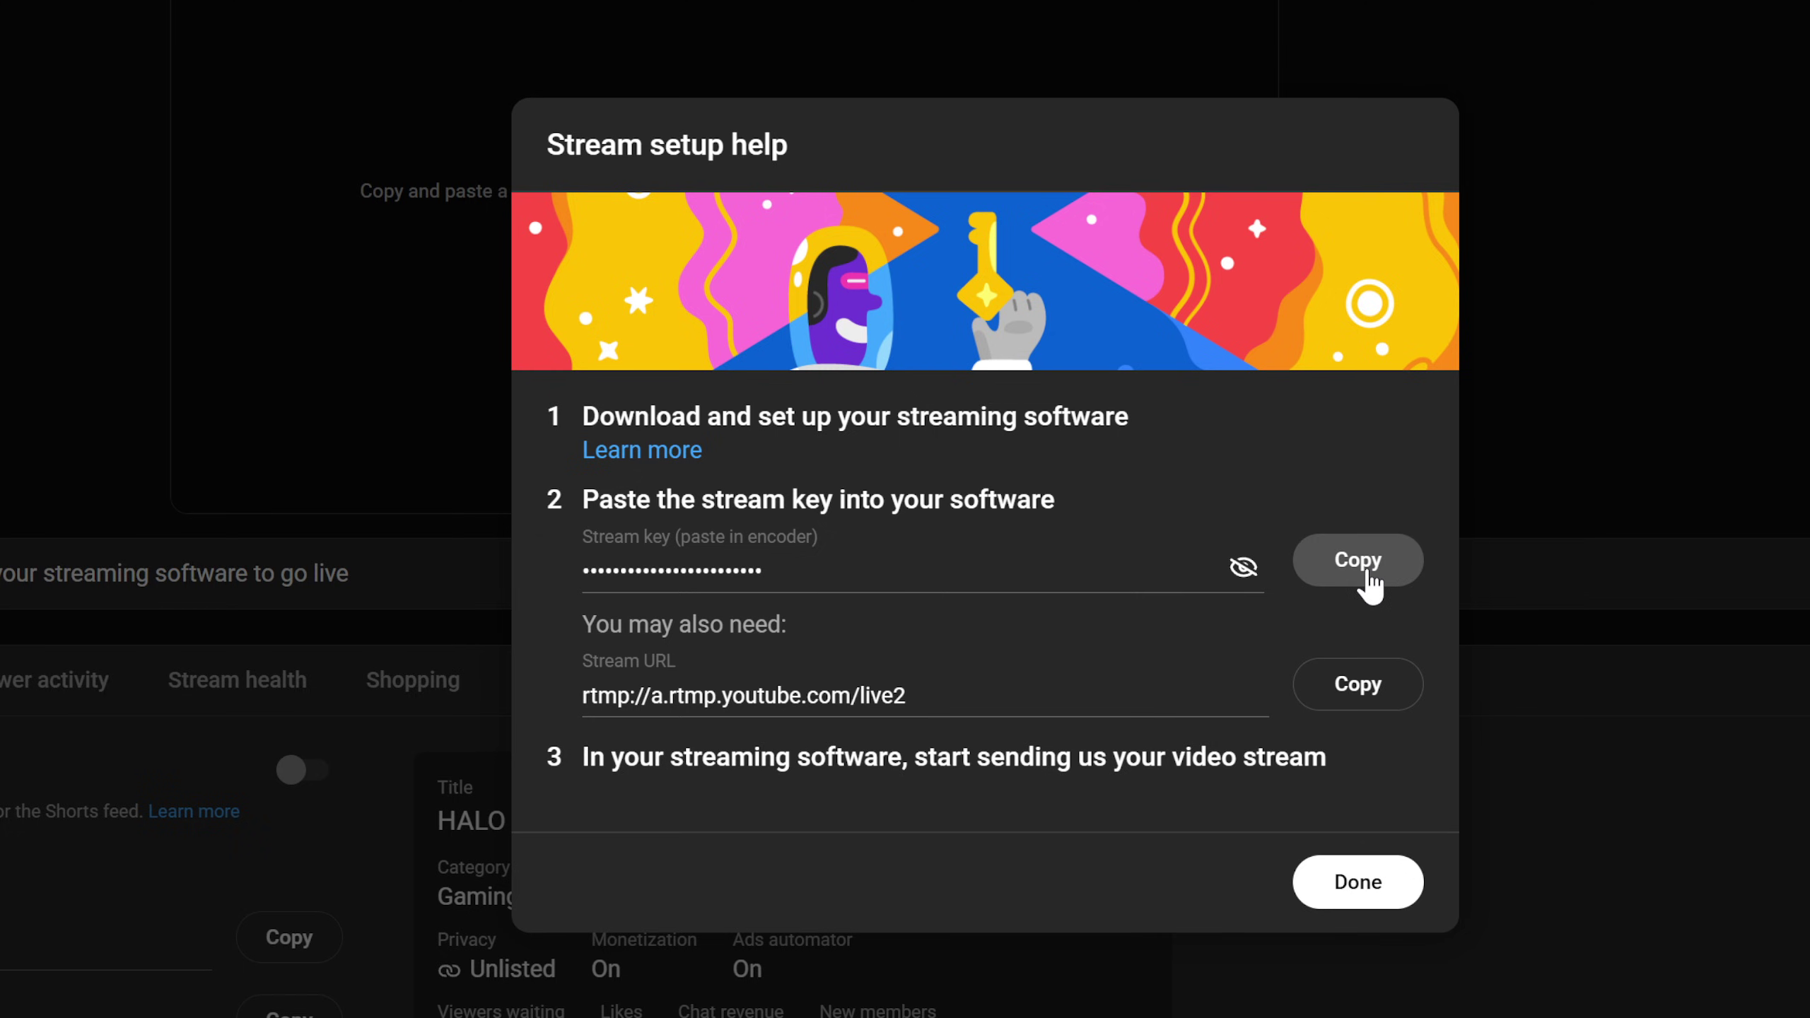
left_click(1380, 900)
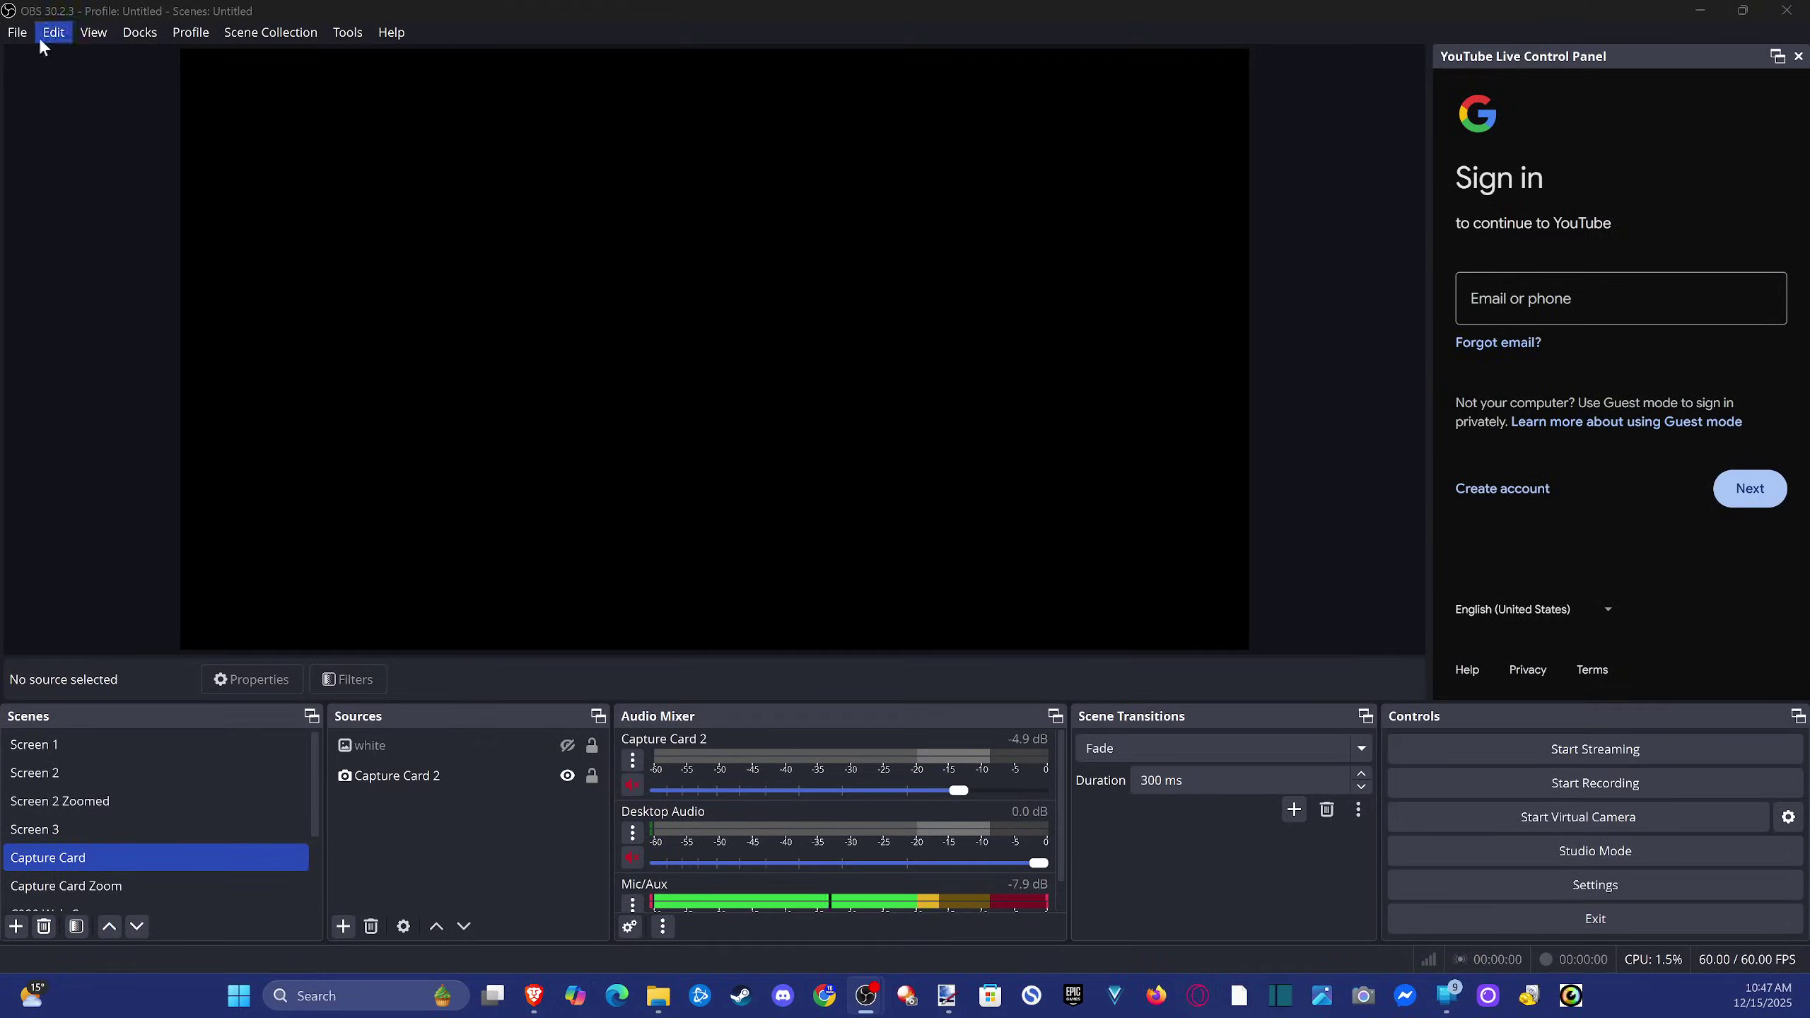
Paste the copied YouTube stream key into the YouTube - RTMPS Stream Key field.
left_click(17, 31)
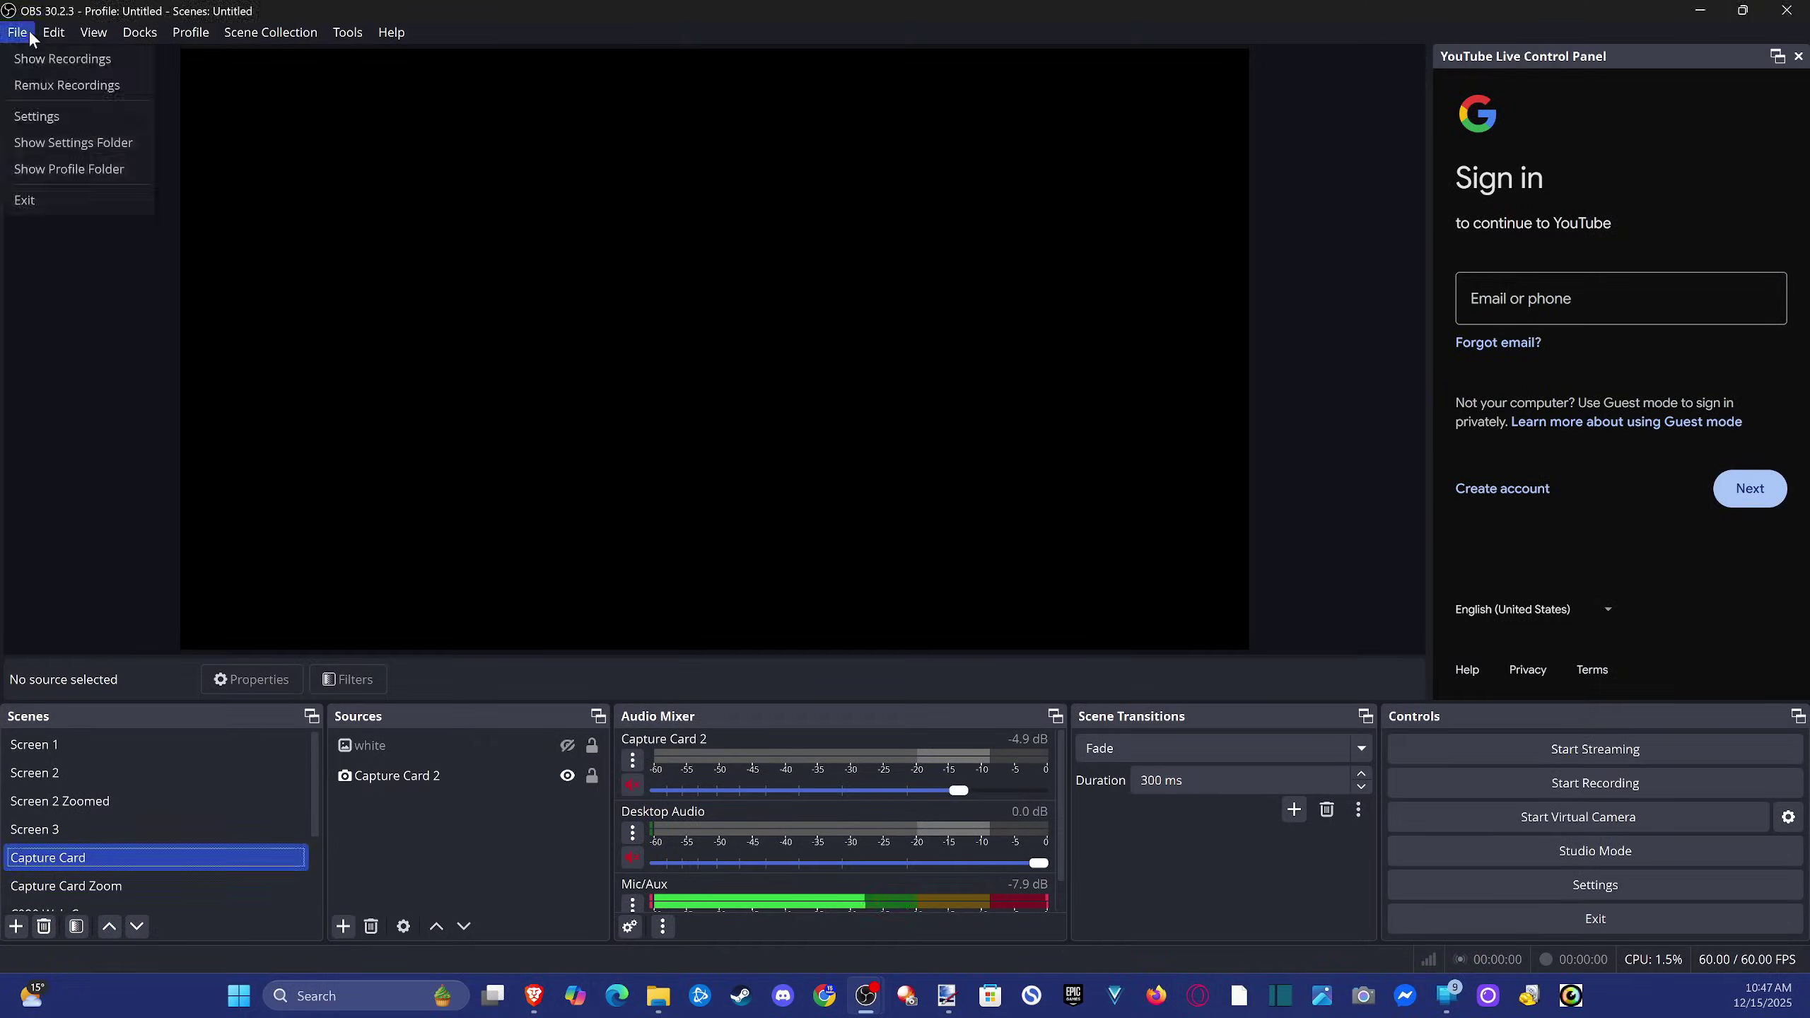
left_click(58, 142)
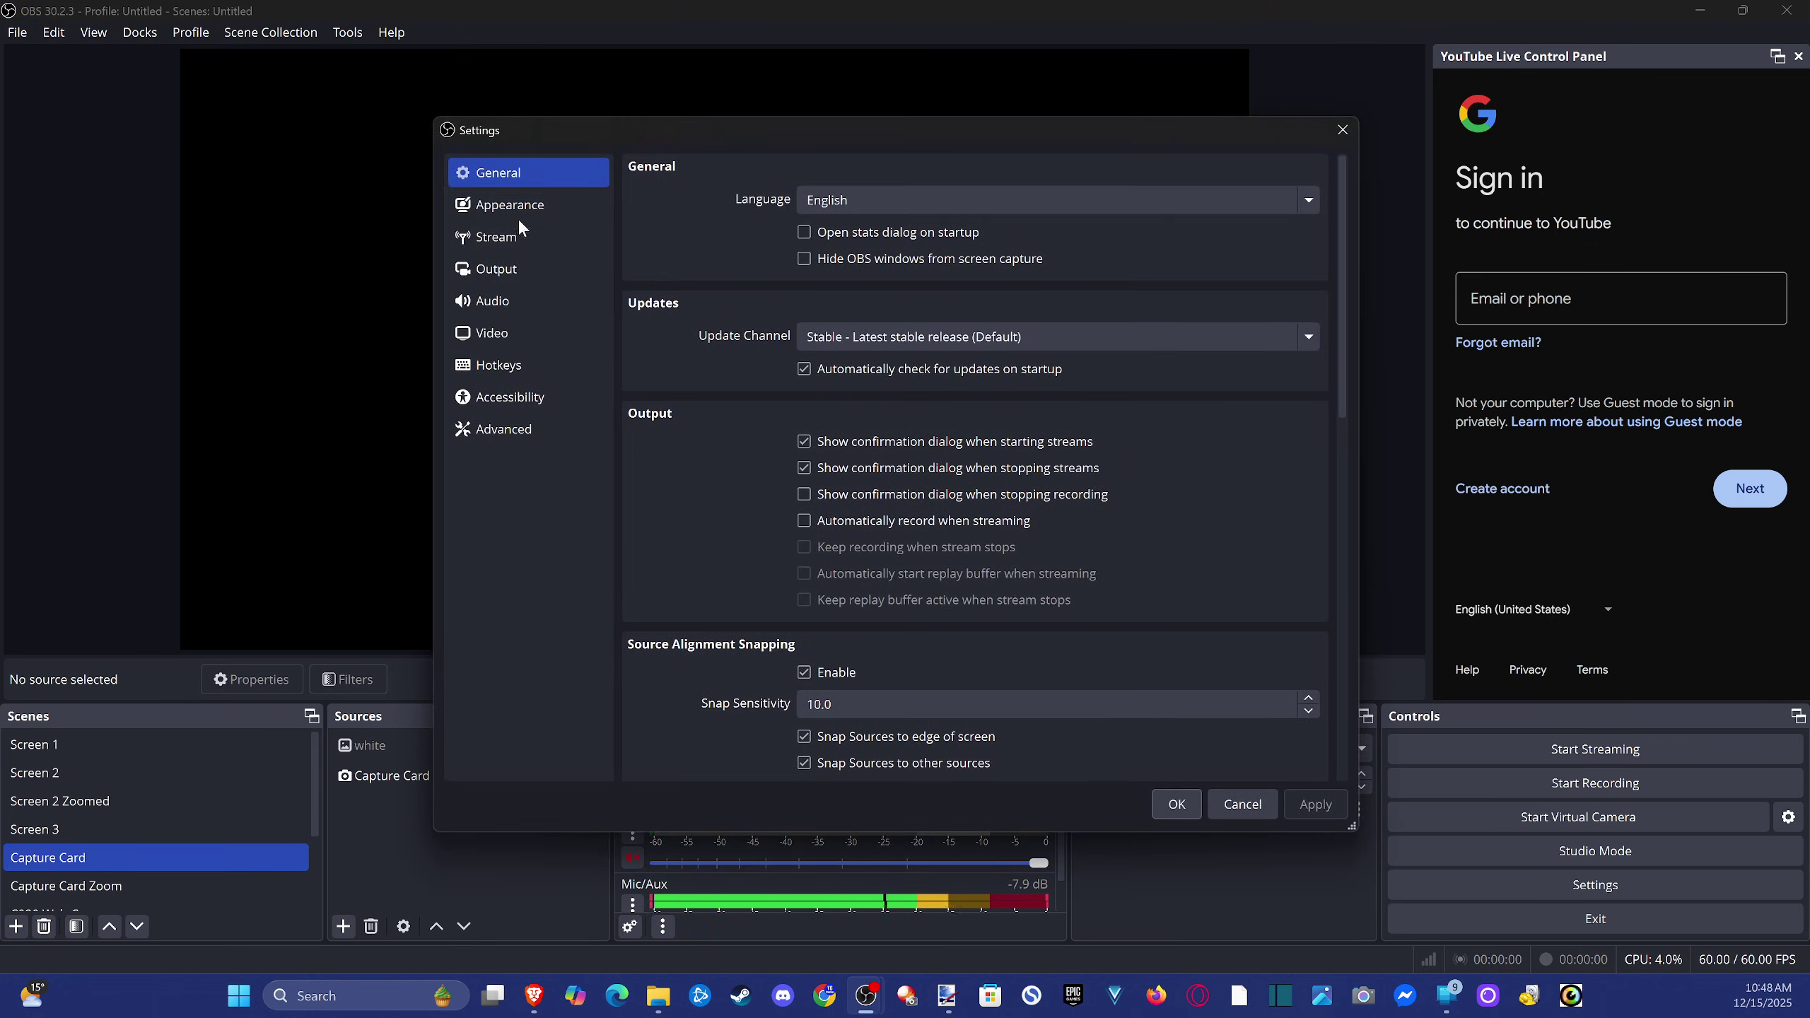
left_click(521, 237)
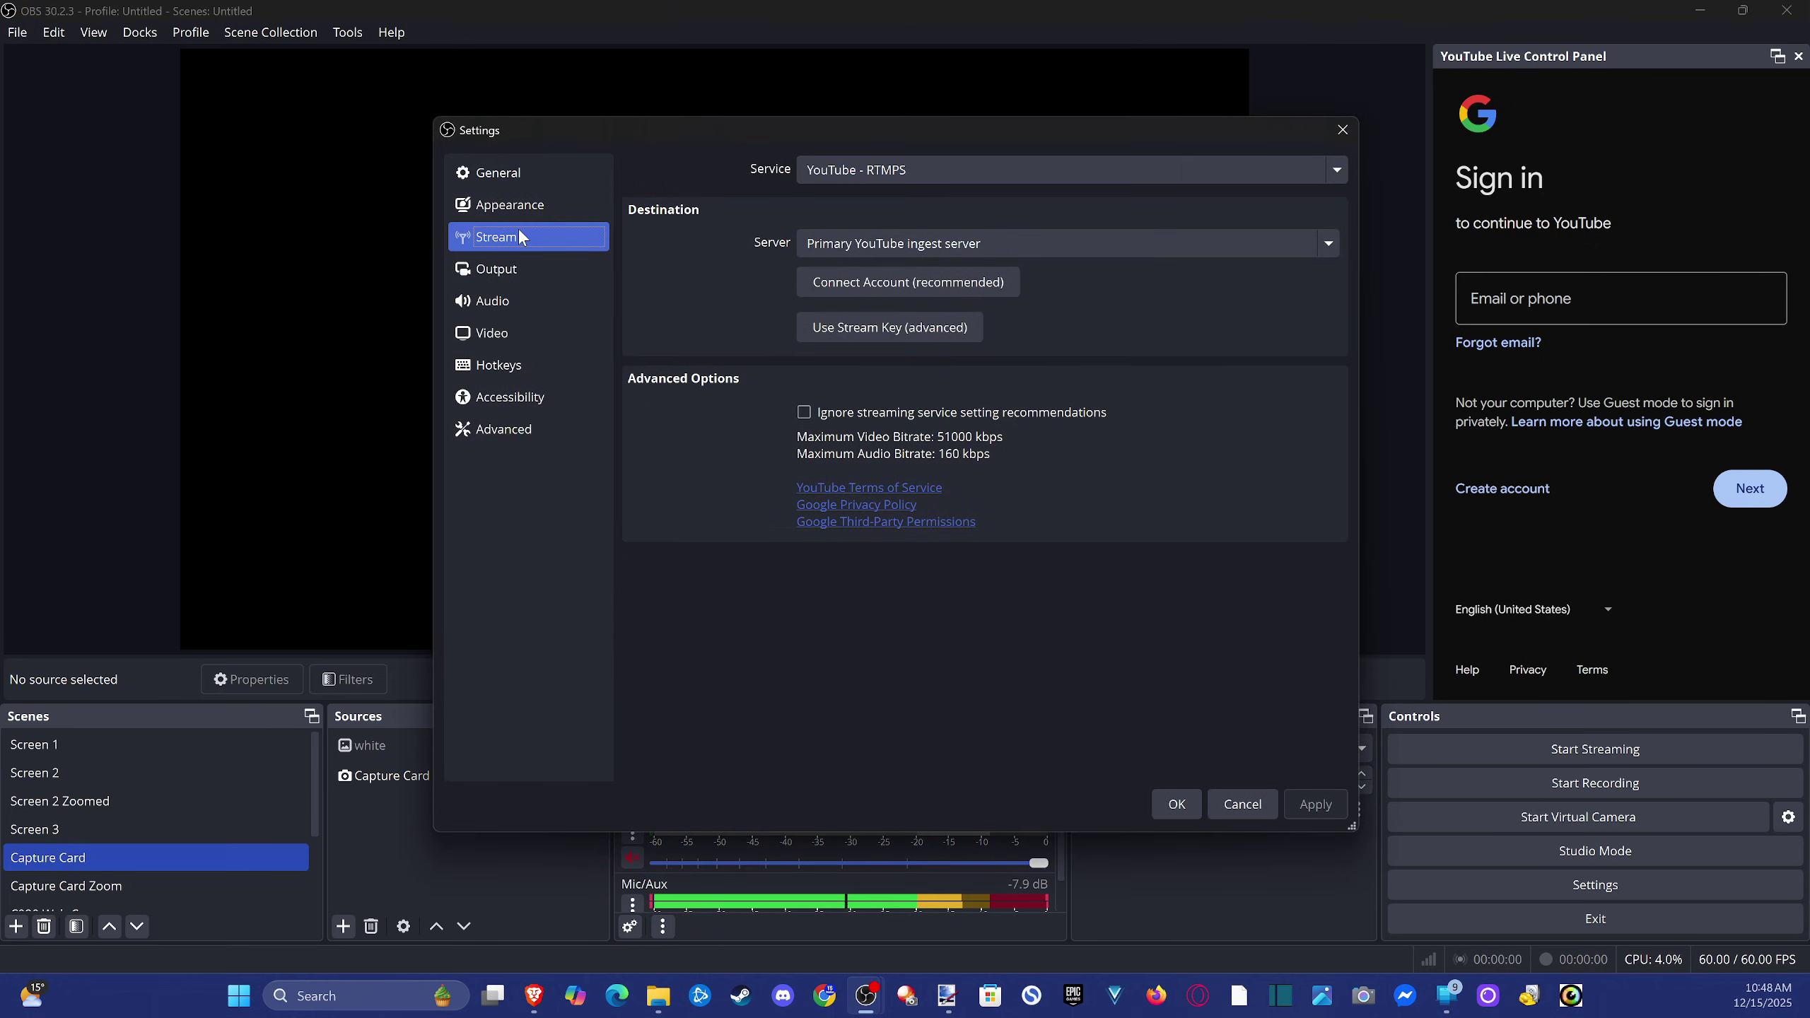
left_click(911, 330)
right_click(1063, 283)
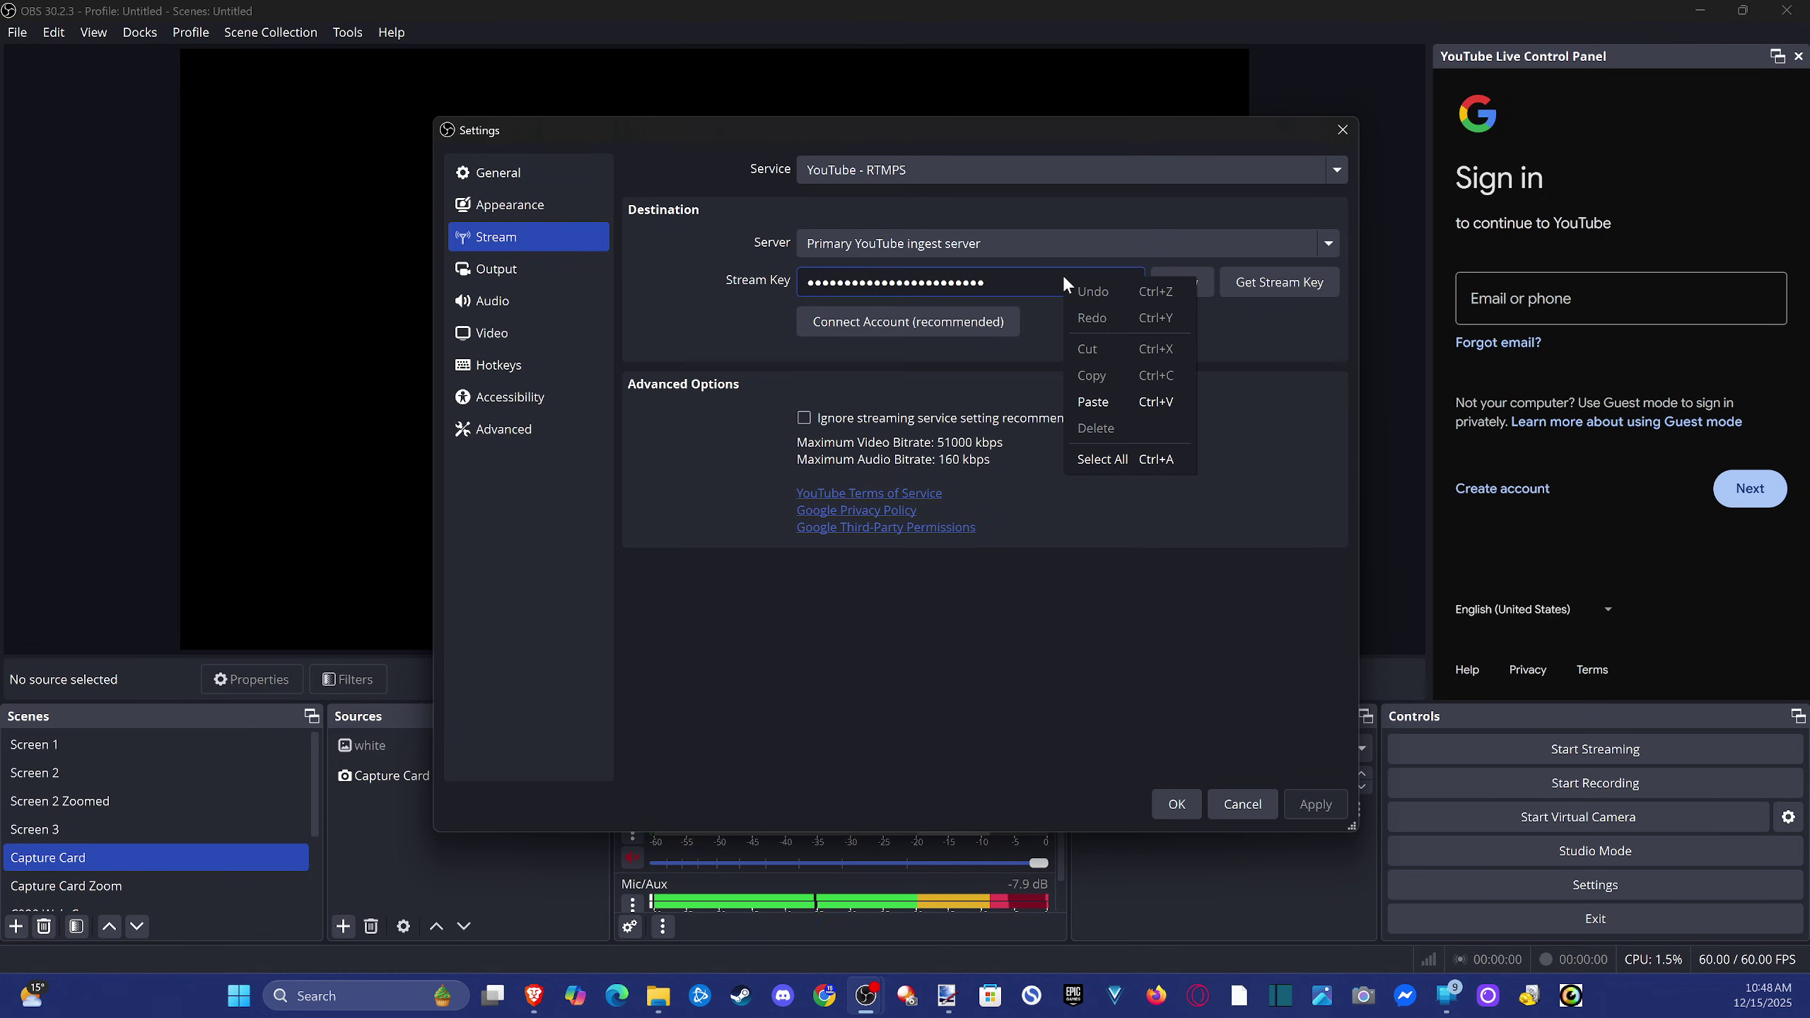
left_click(1322, 543)
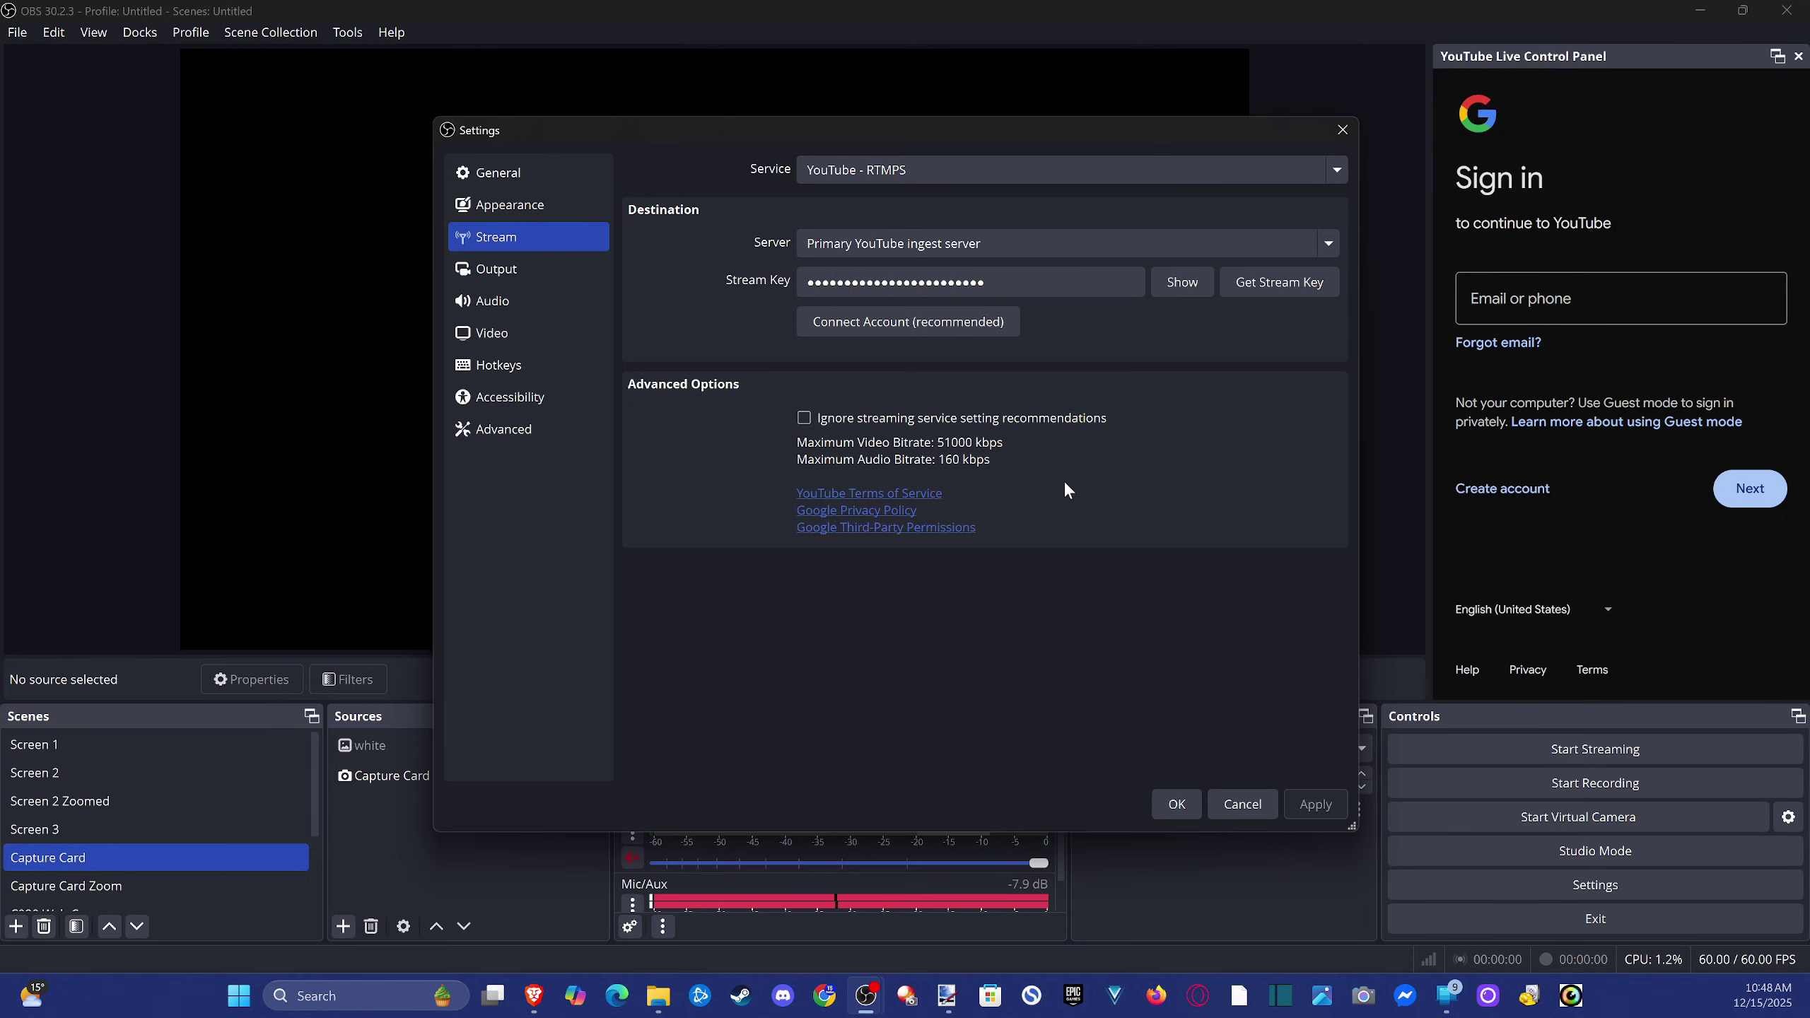
Apply the stream settings with OK and minimize OBS to return to YouTube Studio.
left_click(1191, 810)
left_click(1525, 303)
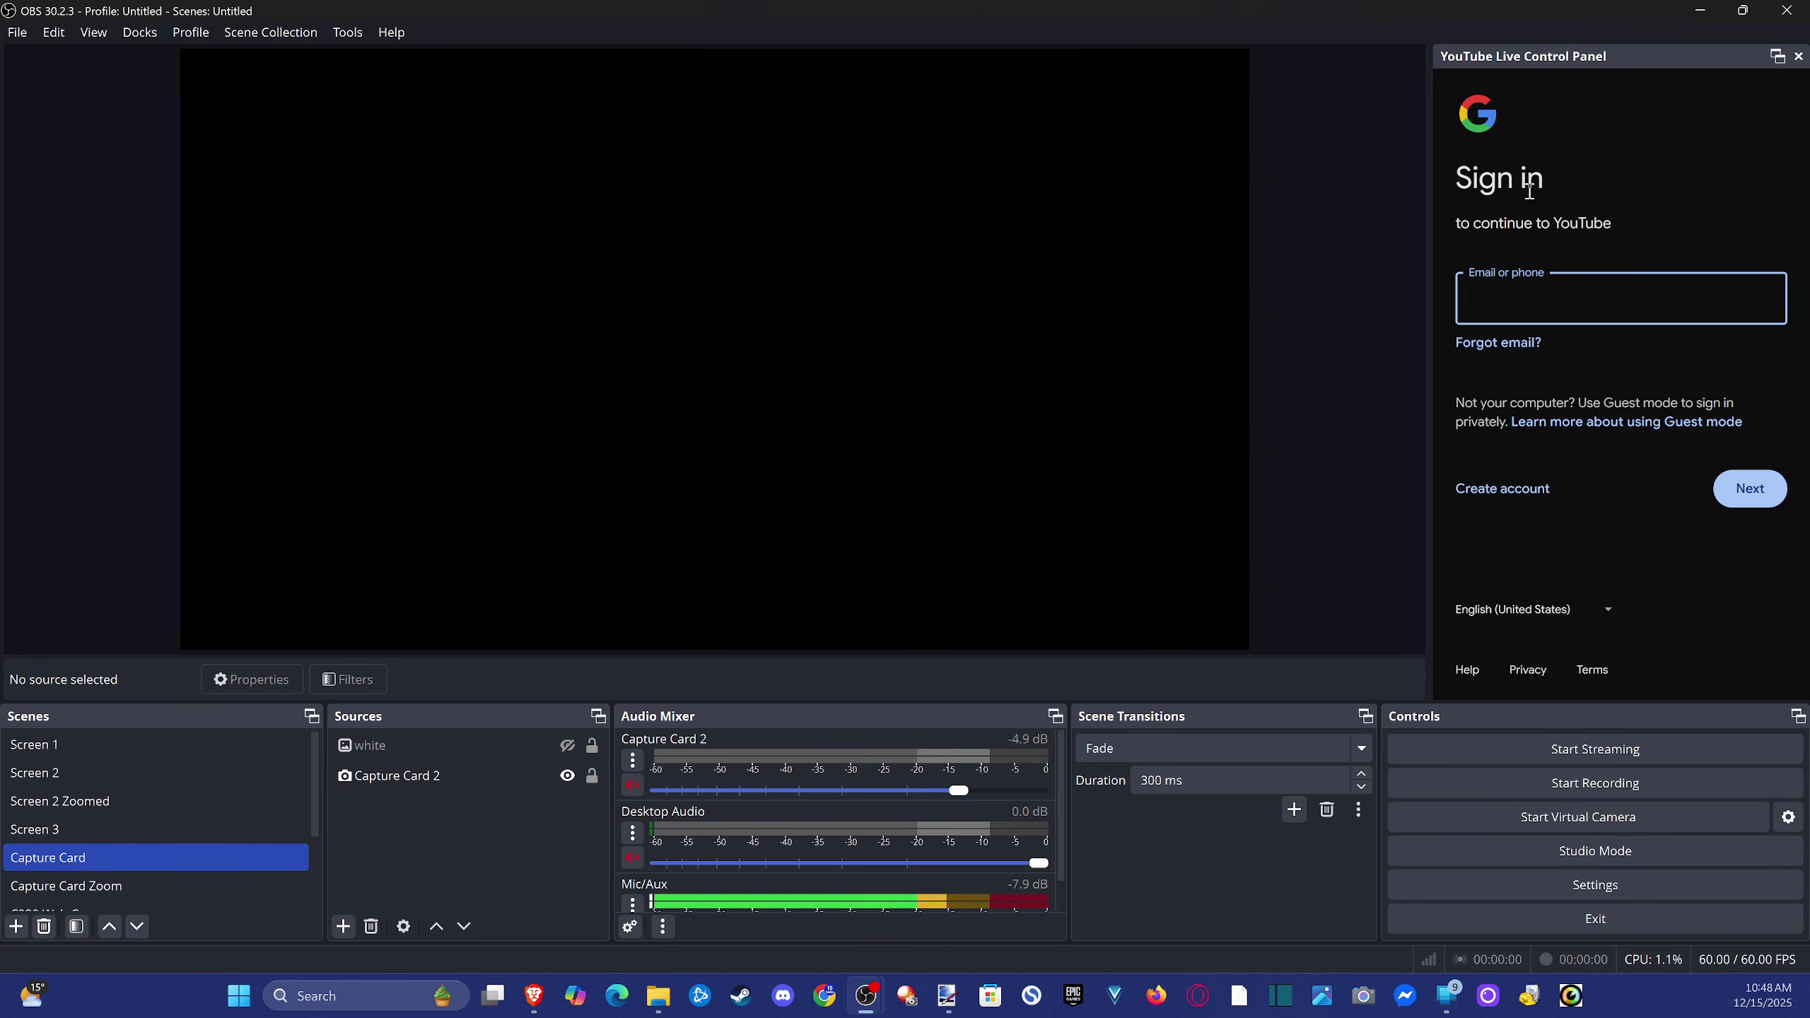
left_click(1702, 14)
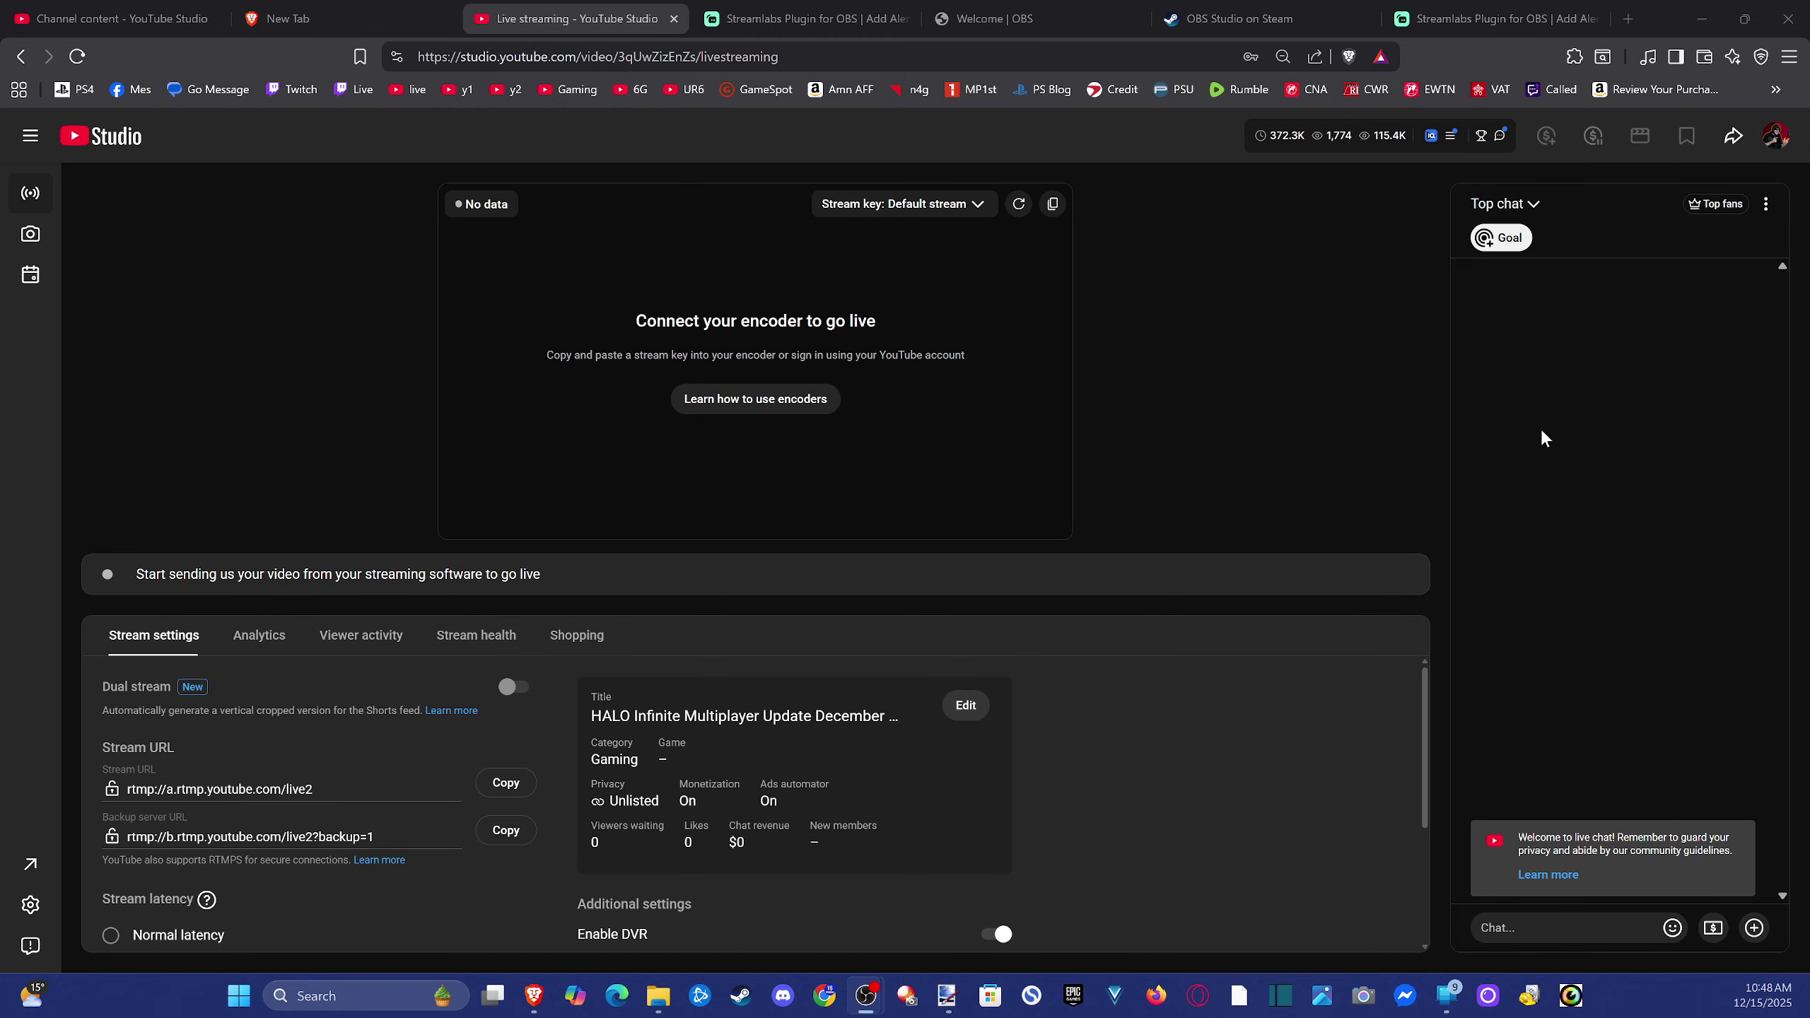
Open Community moderation settings from the live chat's three-dot menu.
left_click(1766, 205)
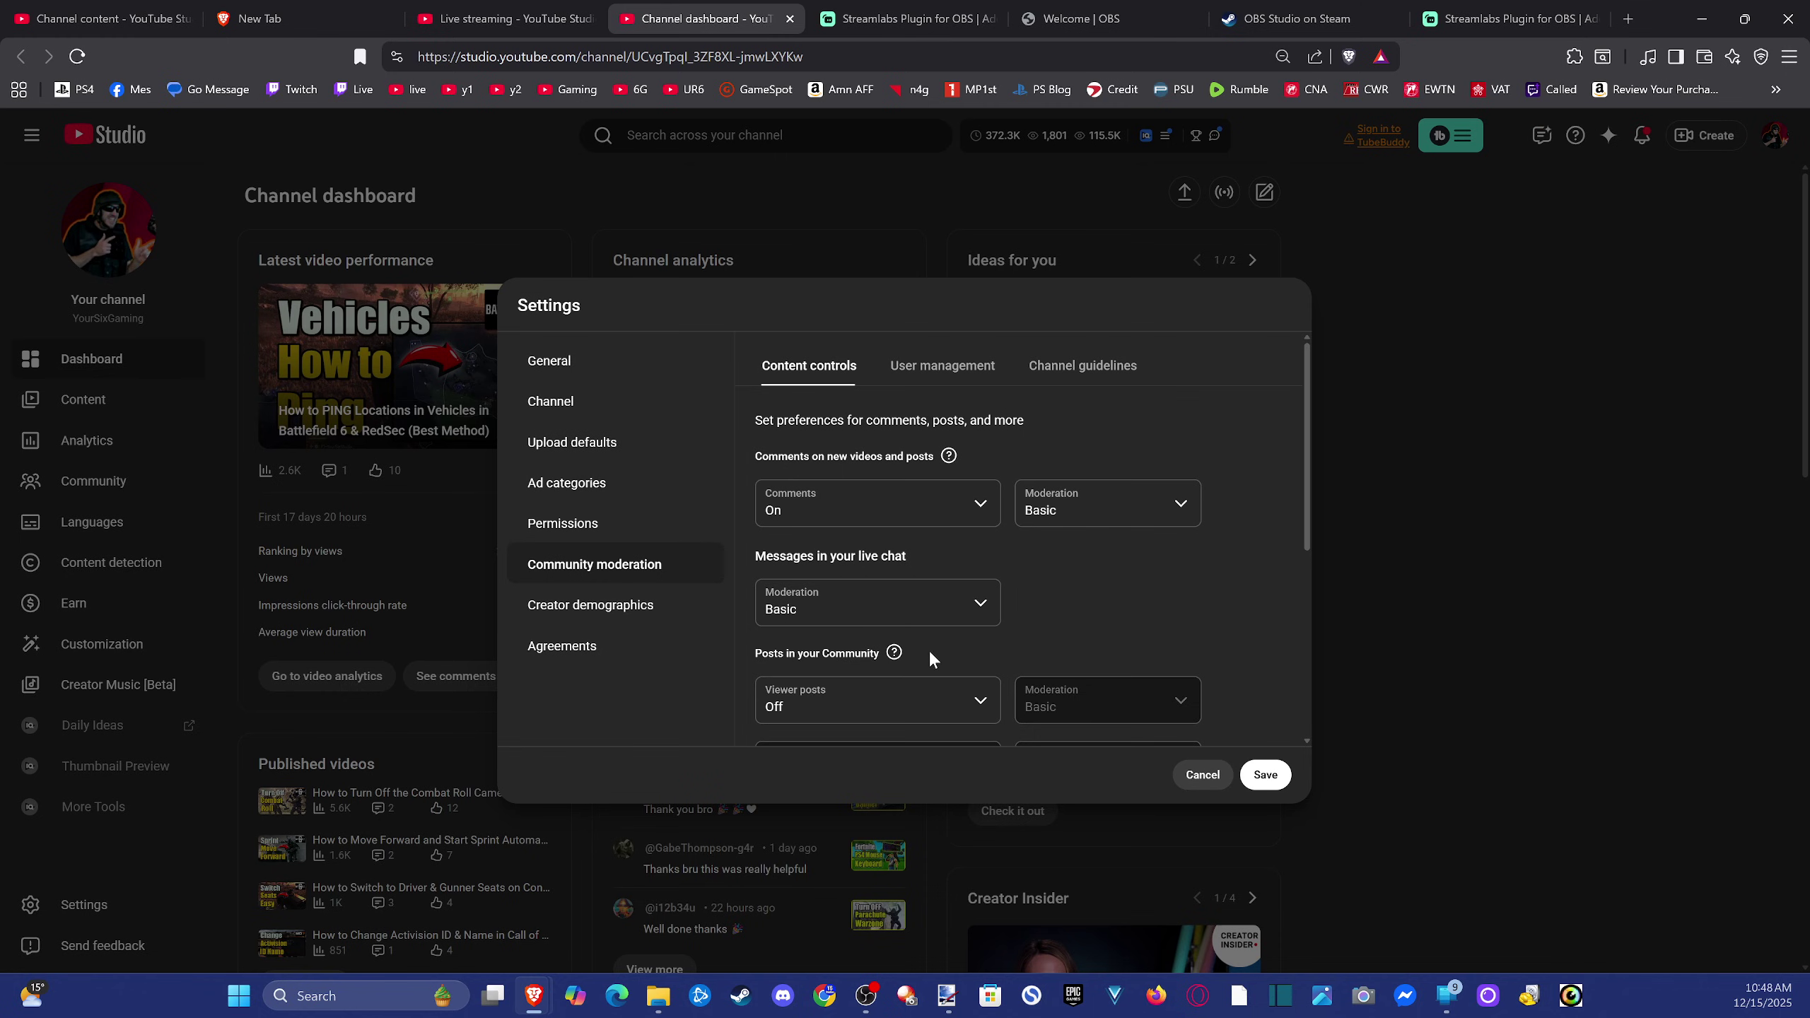
Check who can moderate the channel under User management, then return to the Live streaming page.
scroll(937, 647, "down", 3)
scroll(937, 642, "up", 5)
left_click(955, 372)
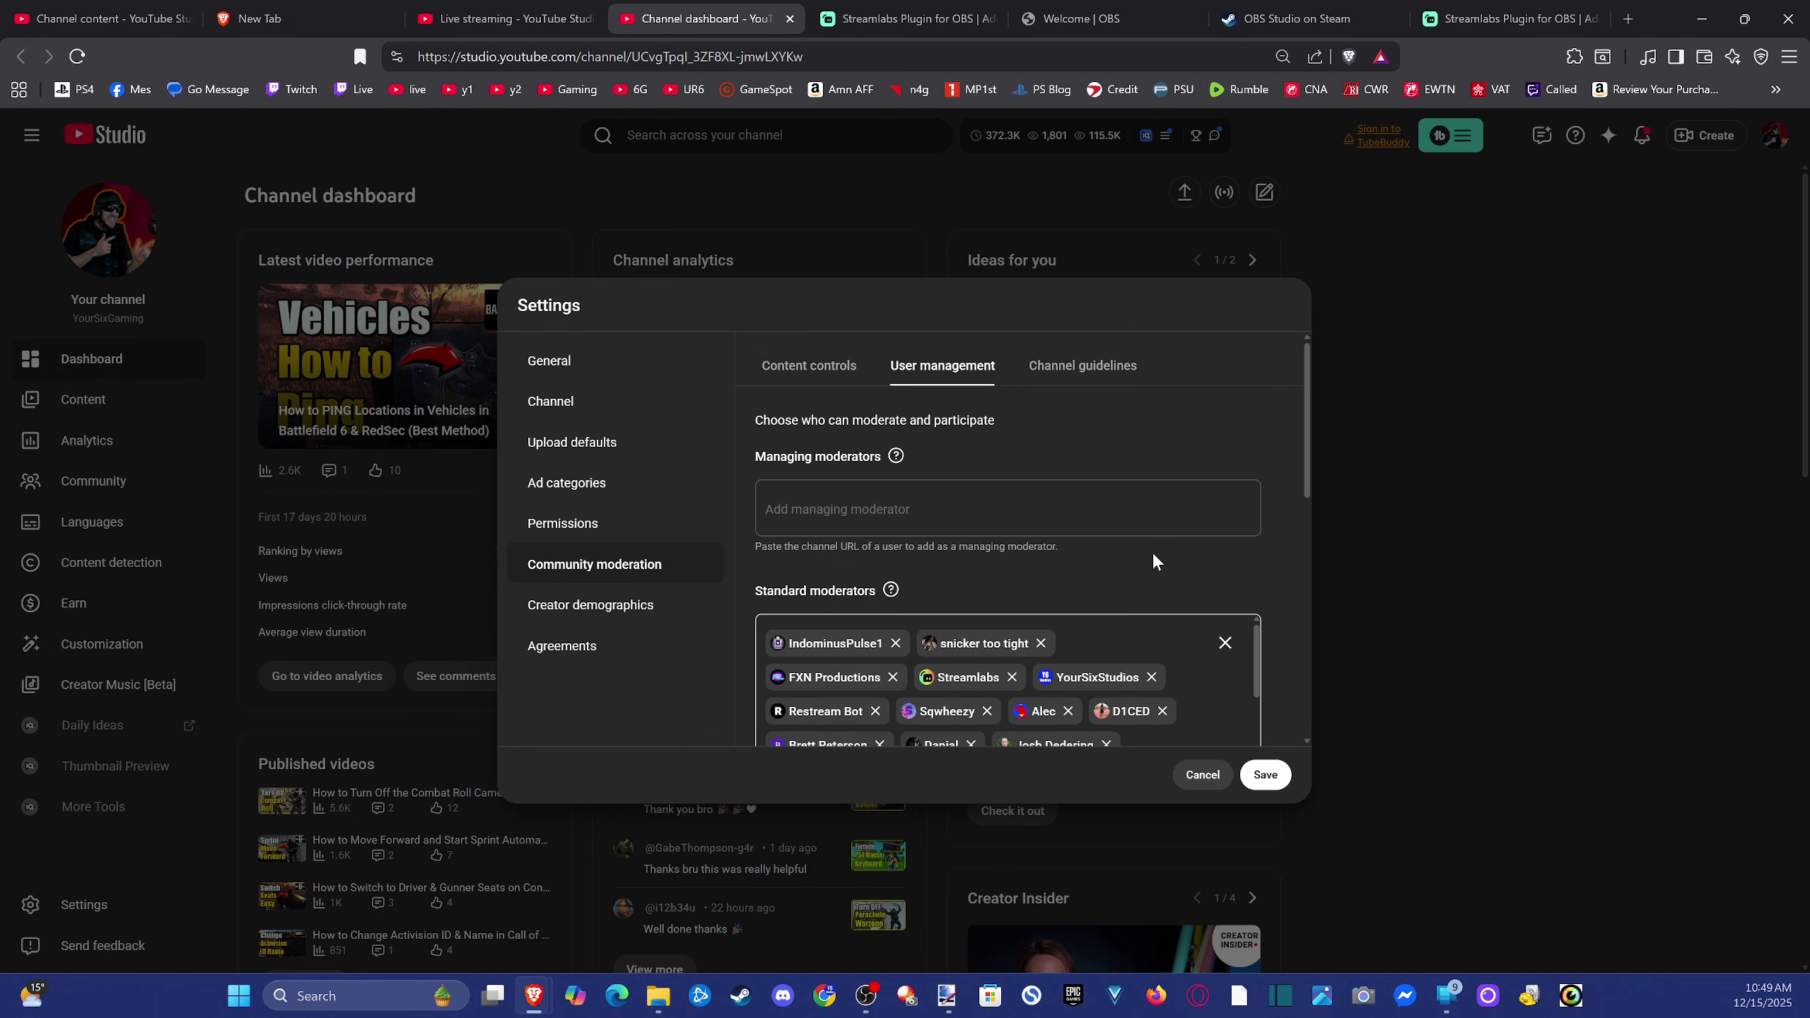
left_click(503, 18)
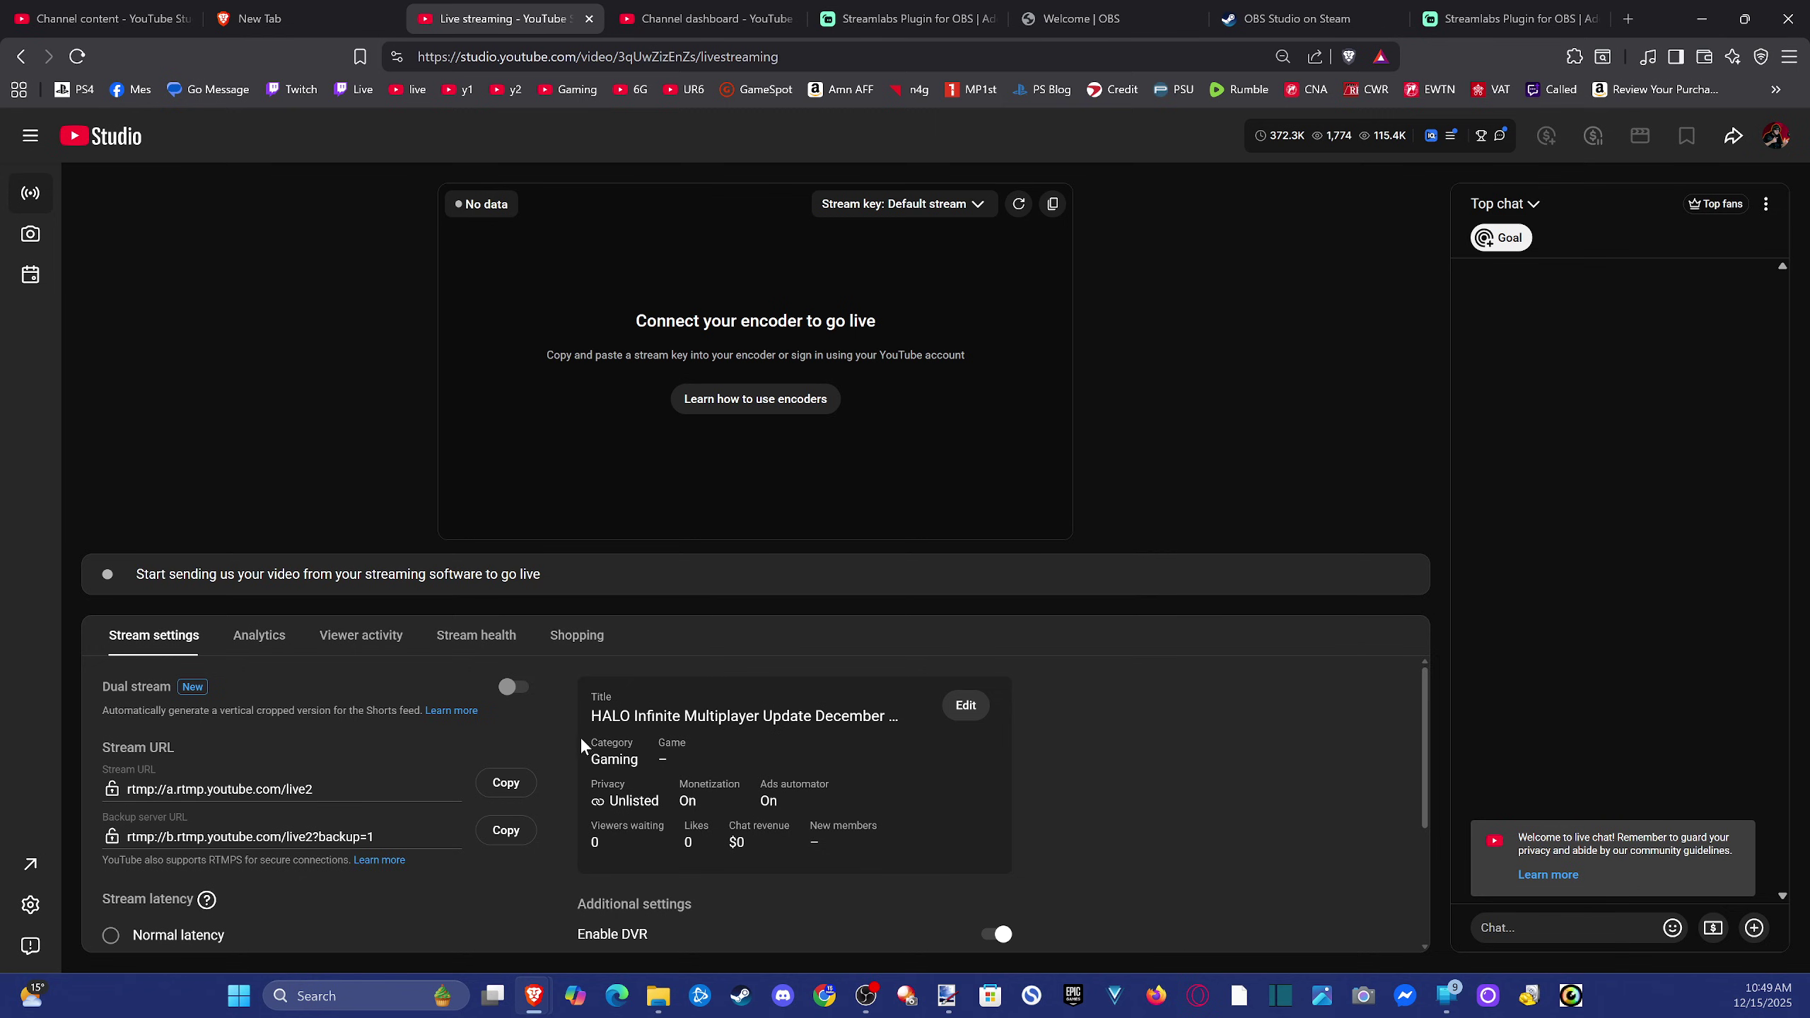
scroll(555, 734, "down", 1)
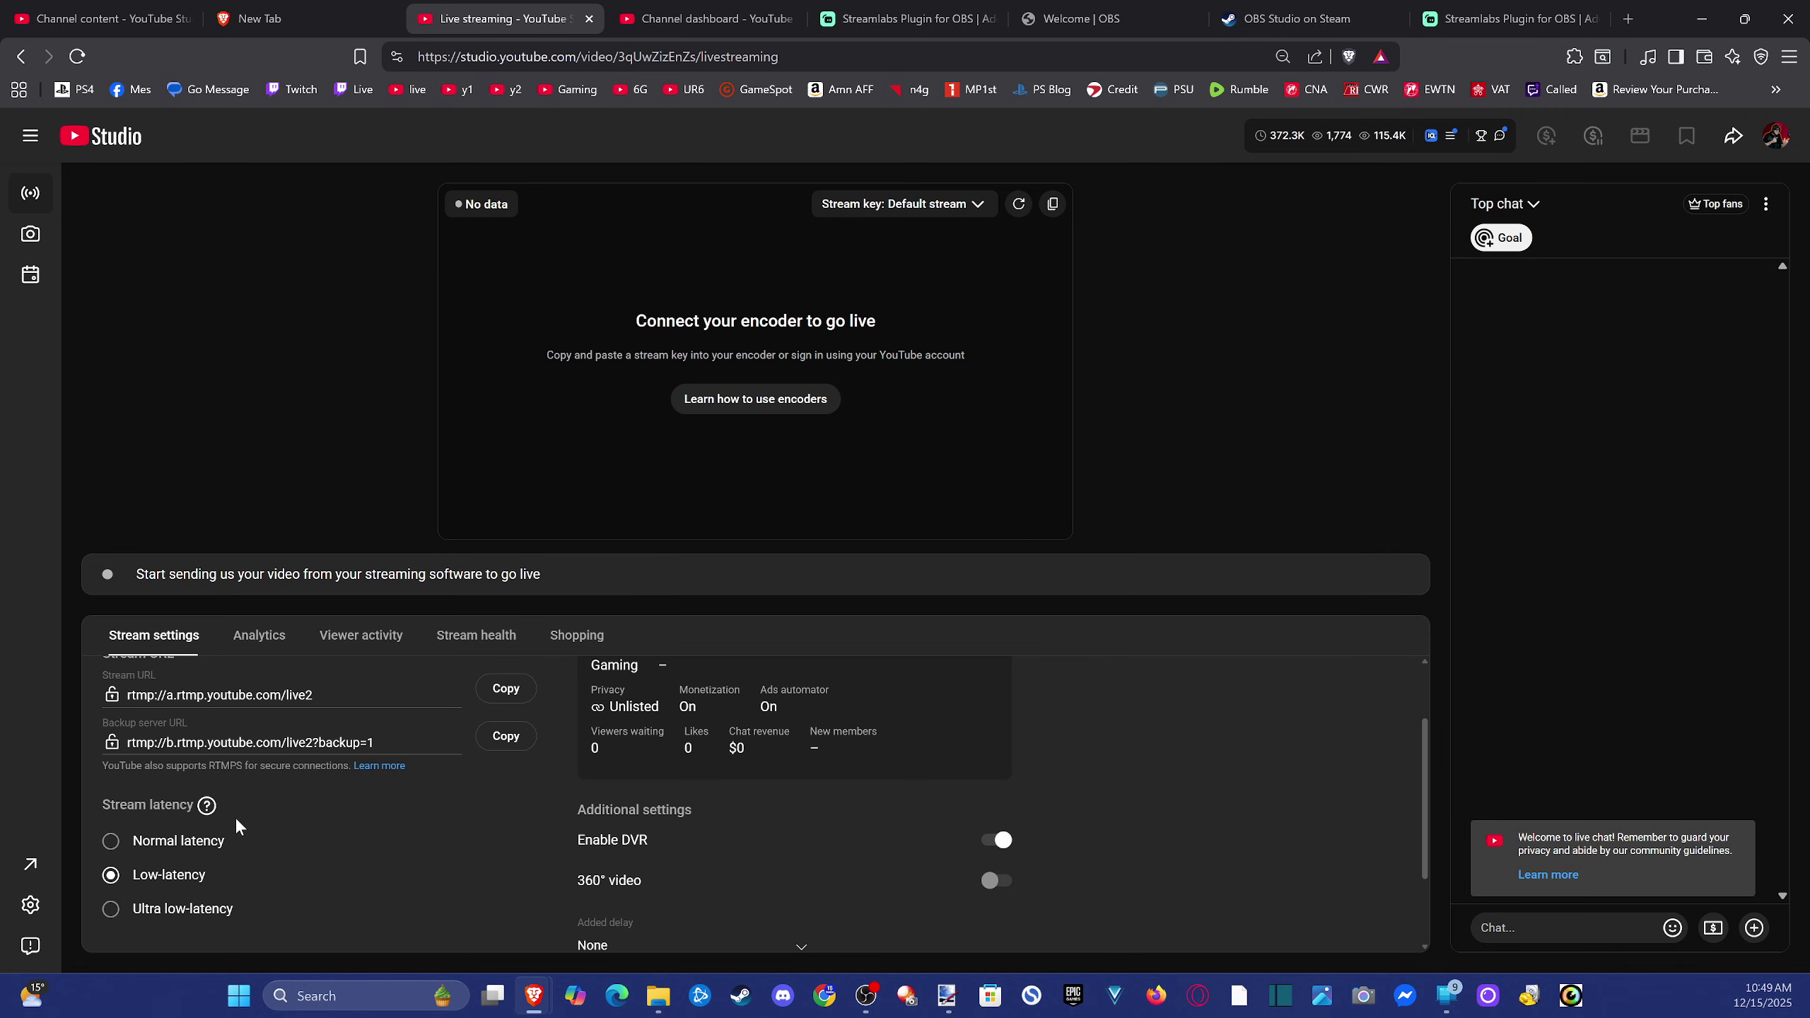
scroll(234, 816, "up", 1)
scroll(202, 717, "down", 2)
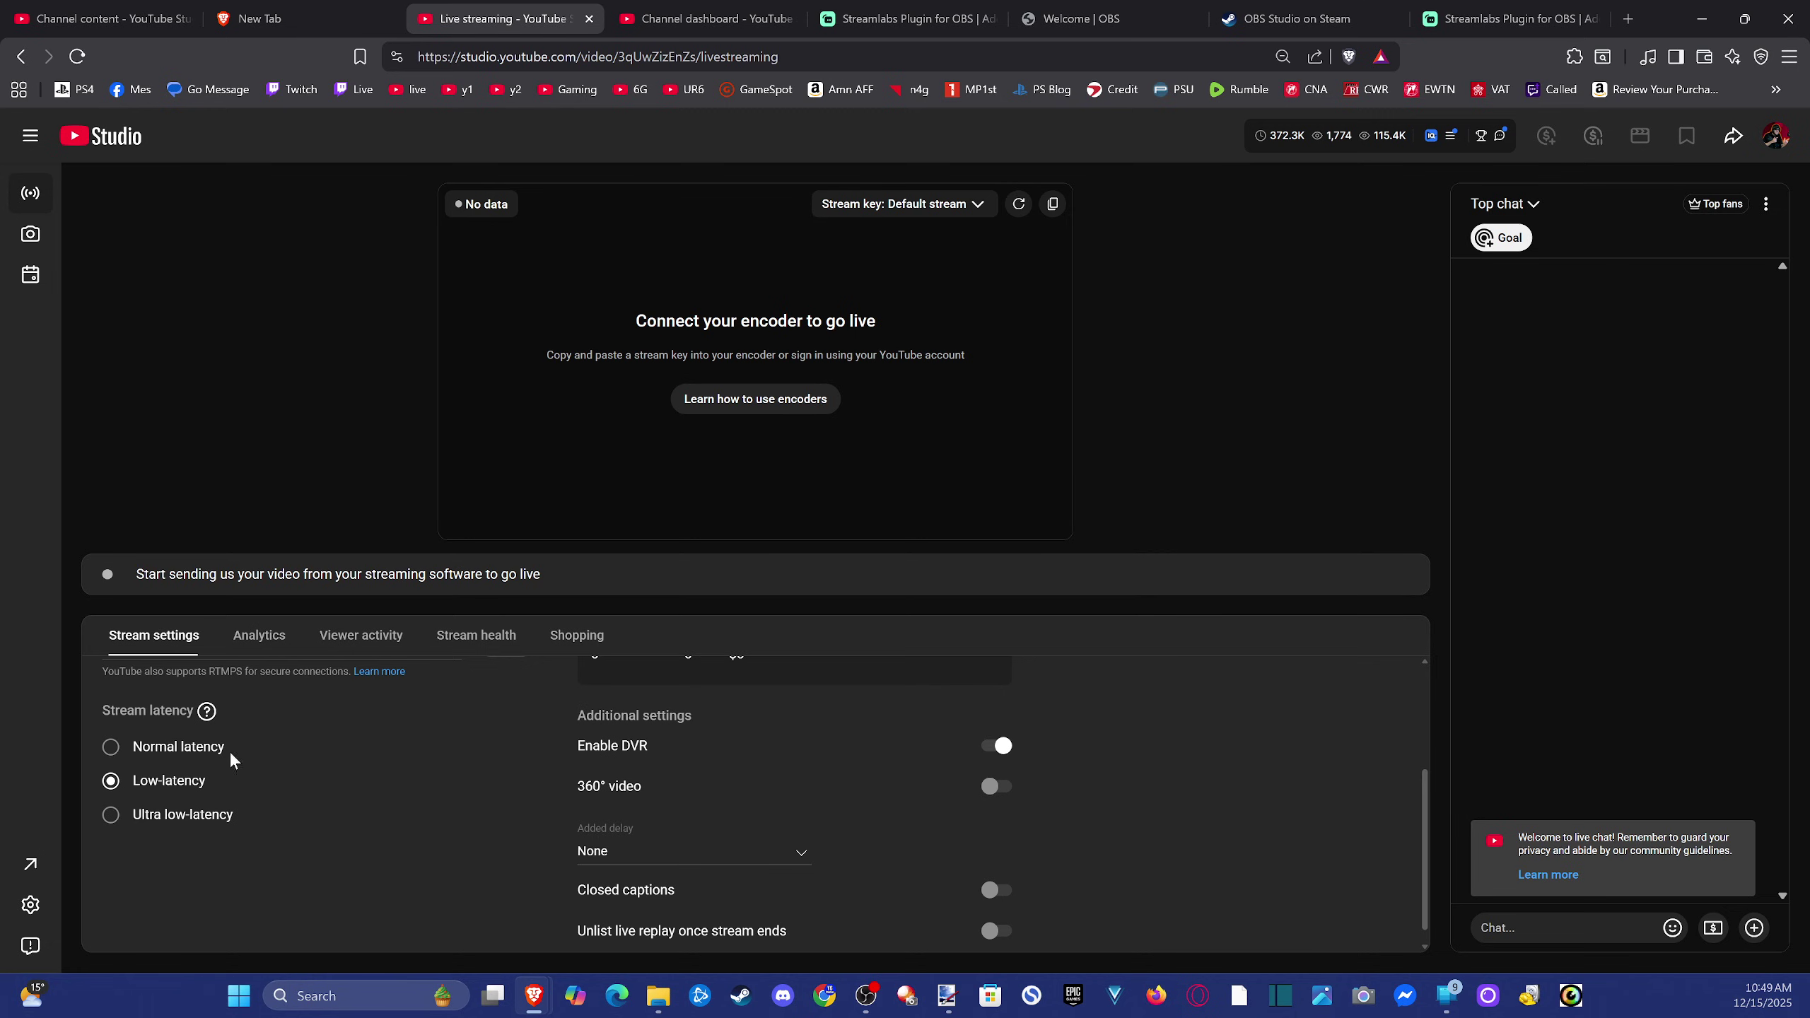
scroll(294, 806, "up", 3)
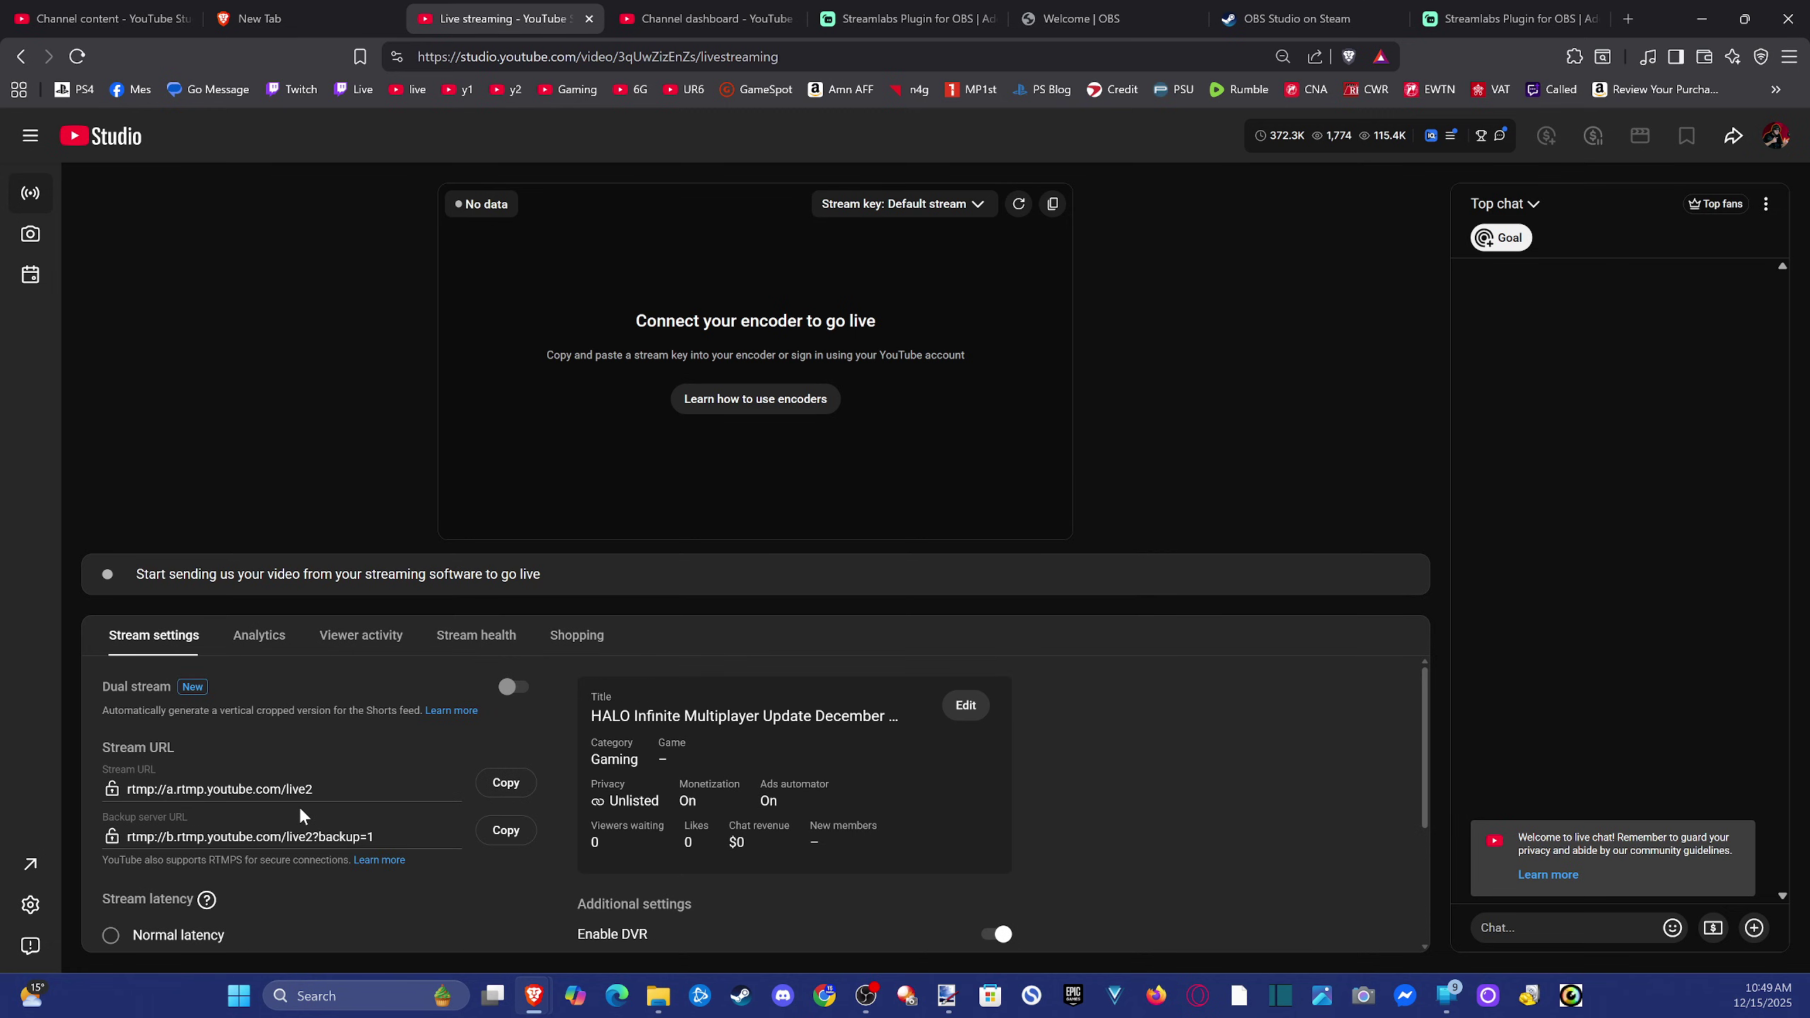
scroll(299, 810, "down", 3)
scroll(604, 791, "down", 1)
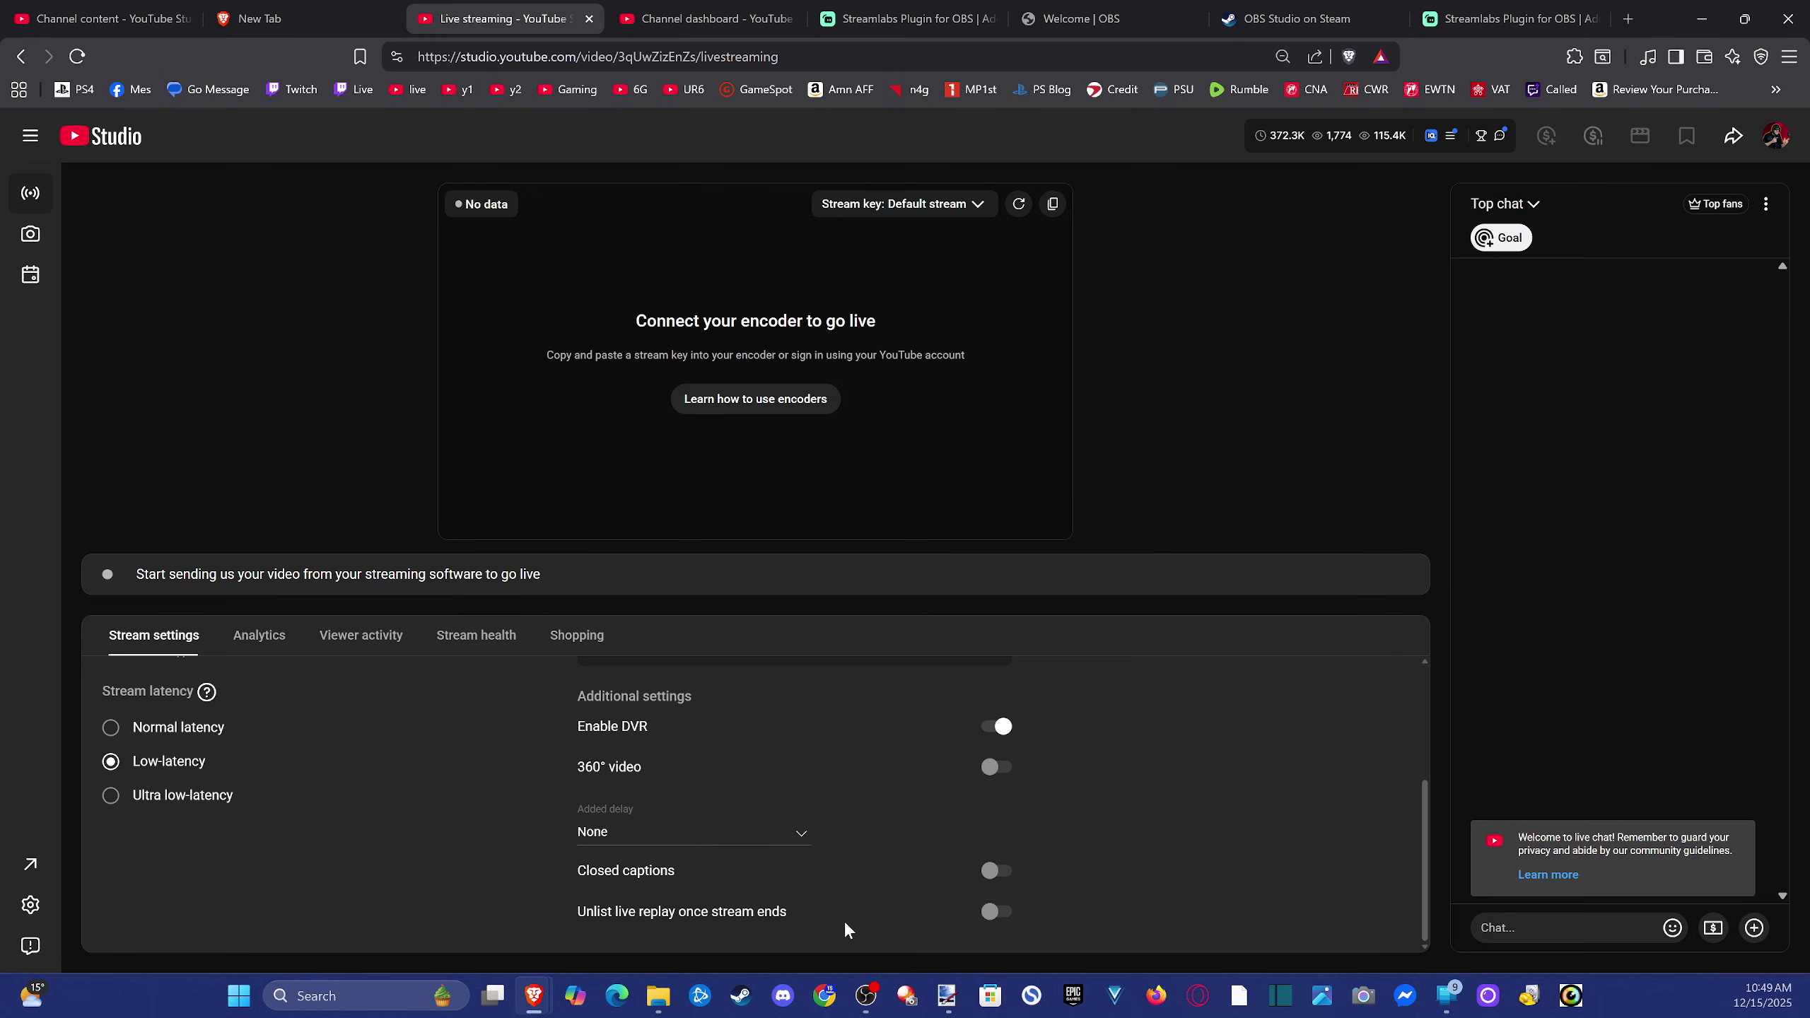
scroll(611, 796, "up", 4)
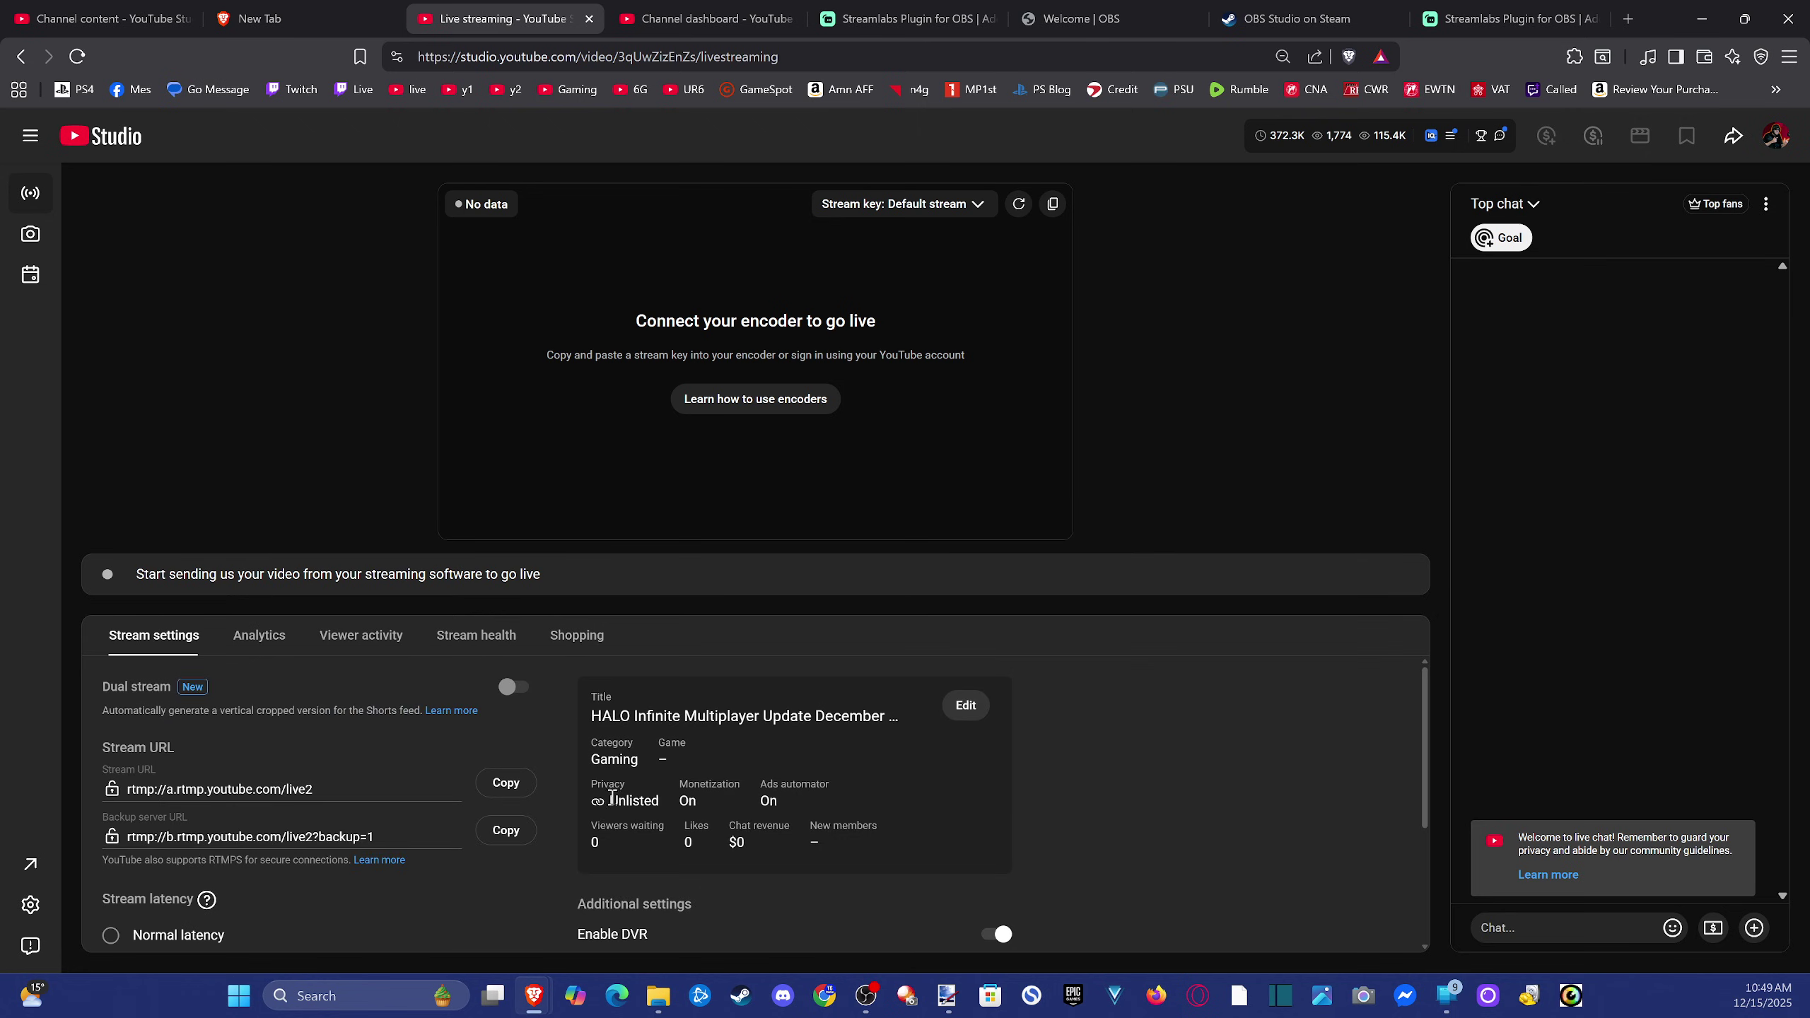
Glance through the stream's analytics, viewer activity and stream health, then return to its settings.
left_click(262, 637)
left_click(359, 634)
left_click(473, 635)
left_click(154, 635)
Edit the stream details and change its visibility to Public.
left_click(964, 705)
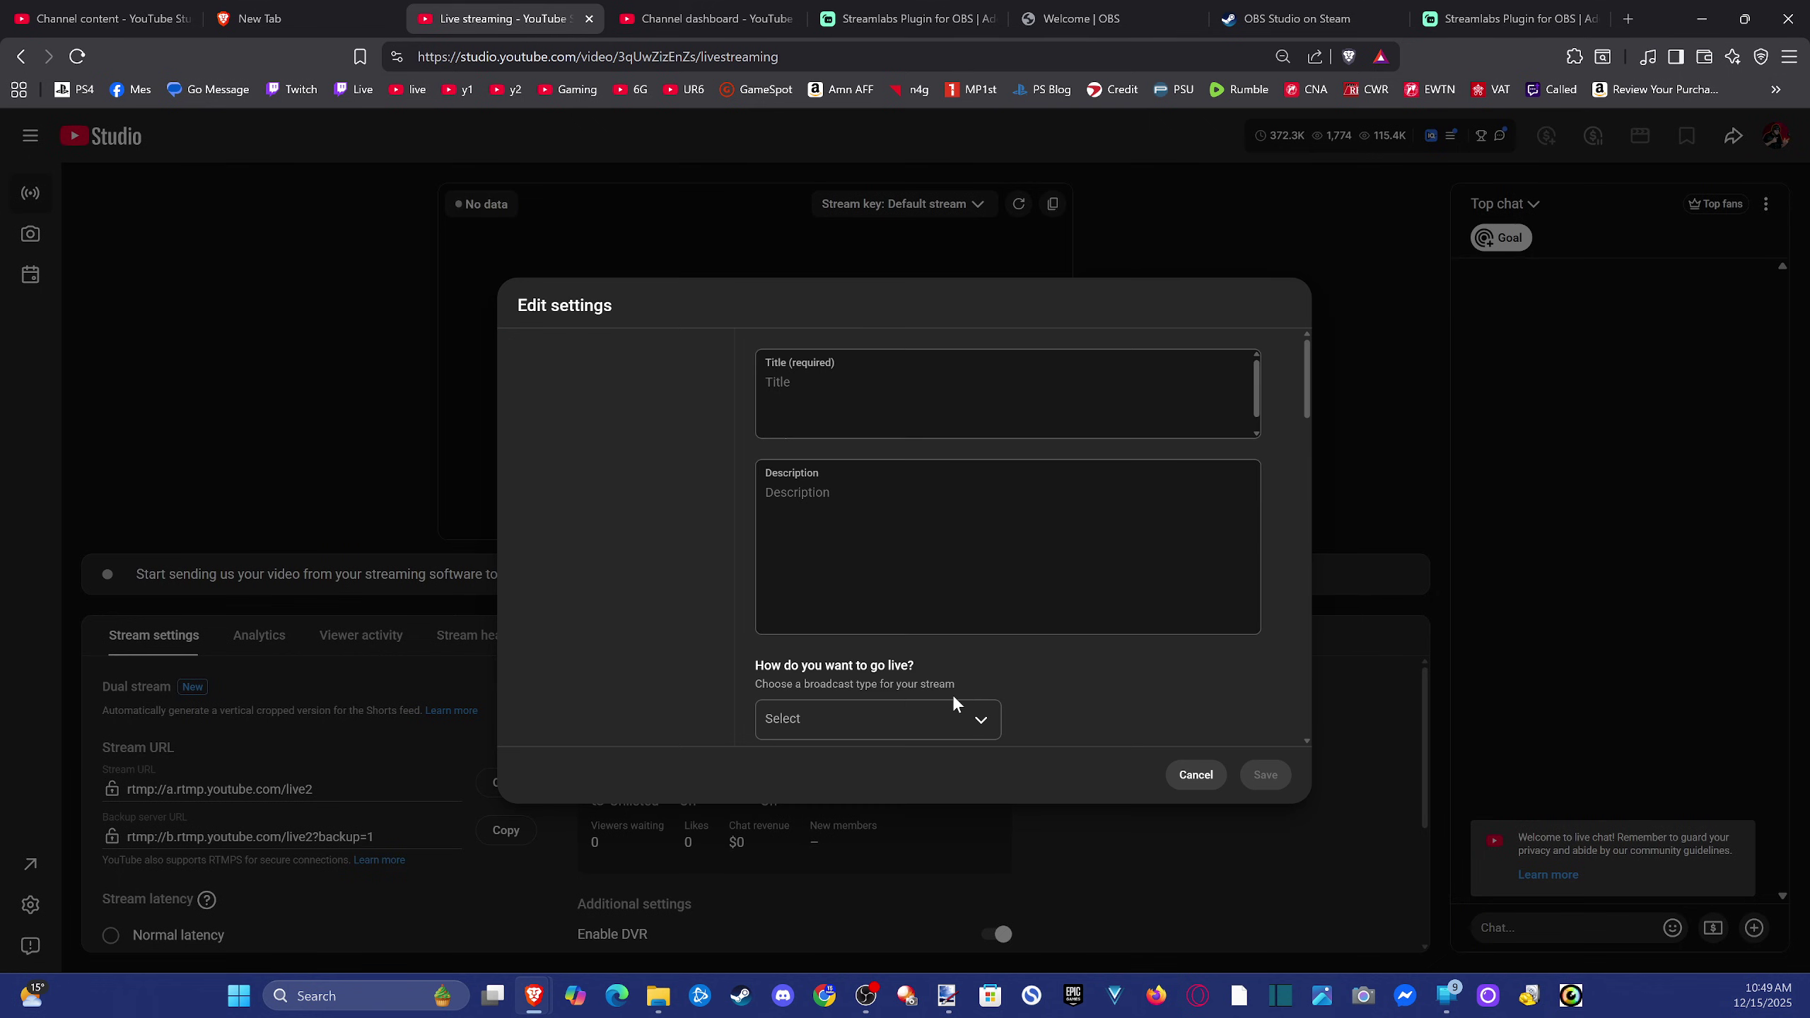
left_click_drag(801, 383, 991, 375)
scroll(852, 692, "down", 3)
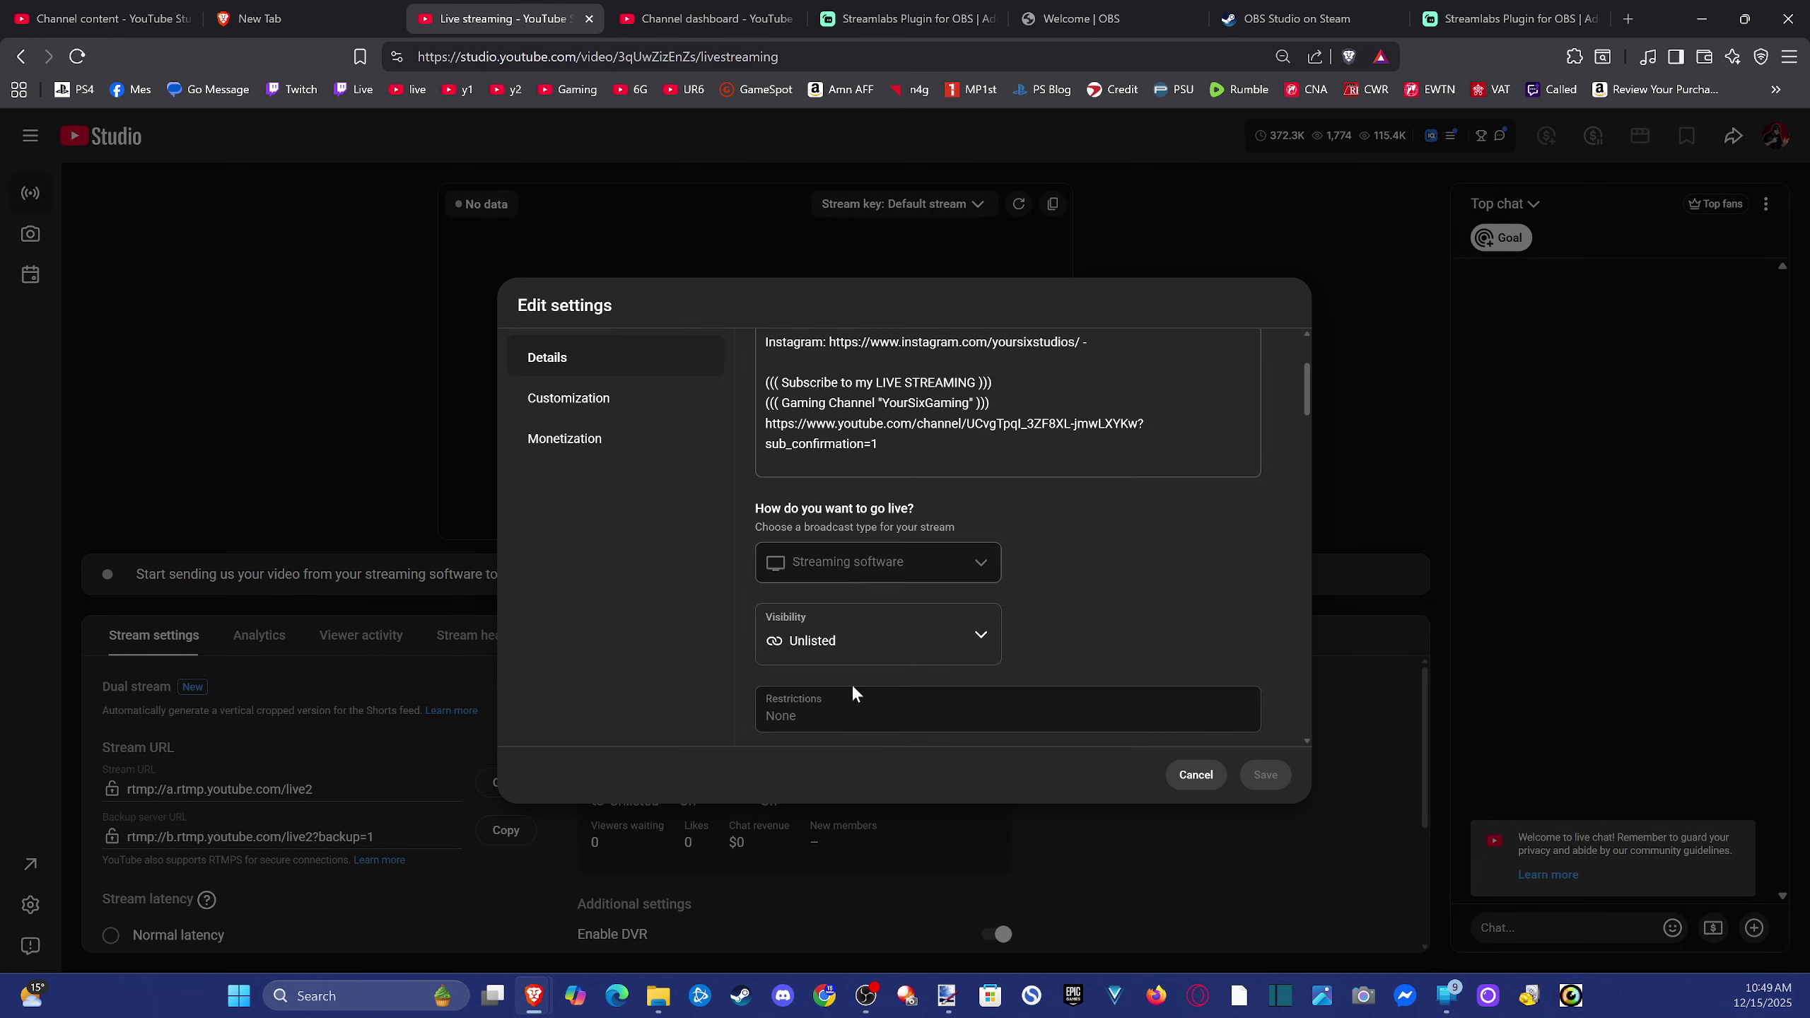
left_click(804, 634)
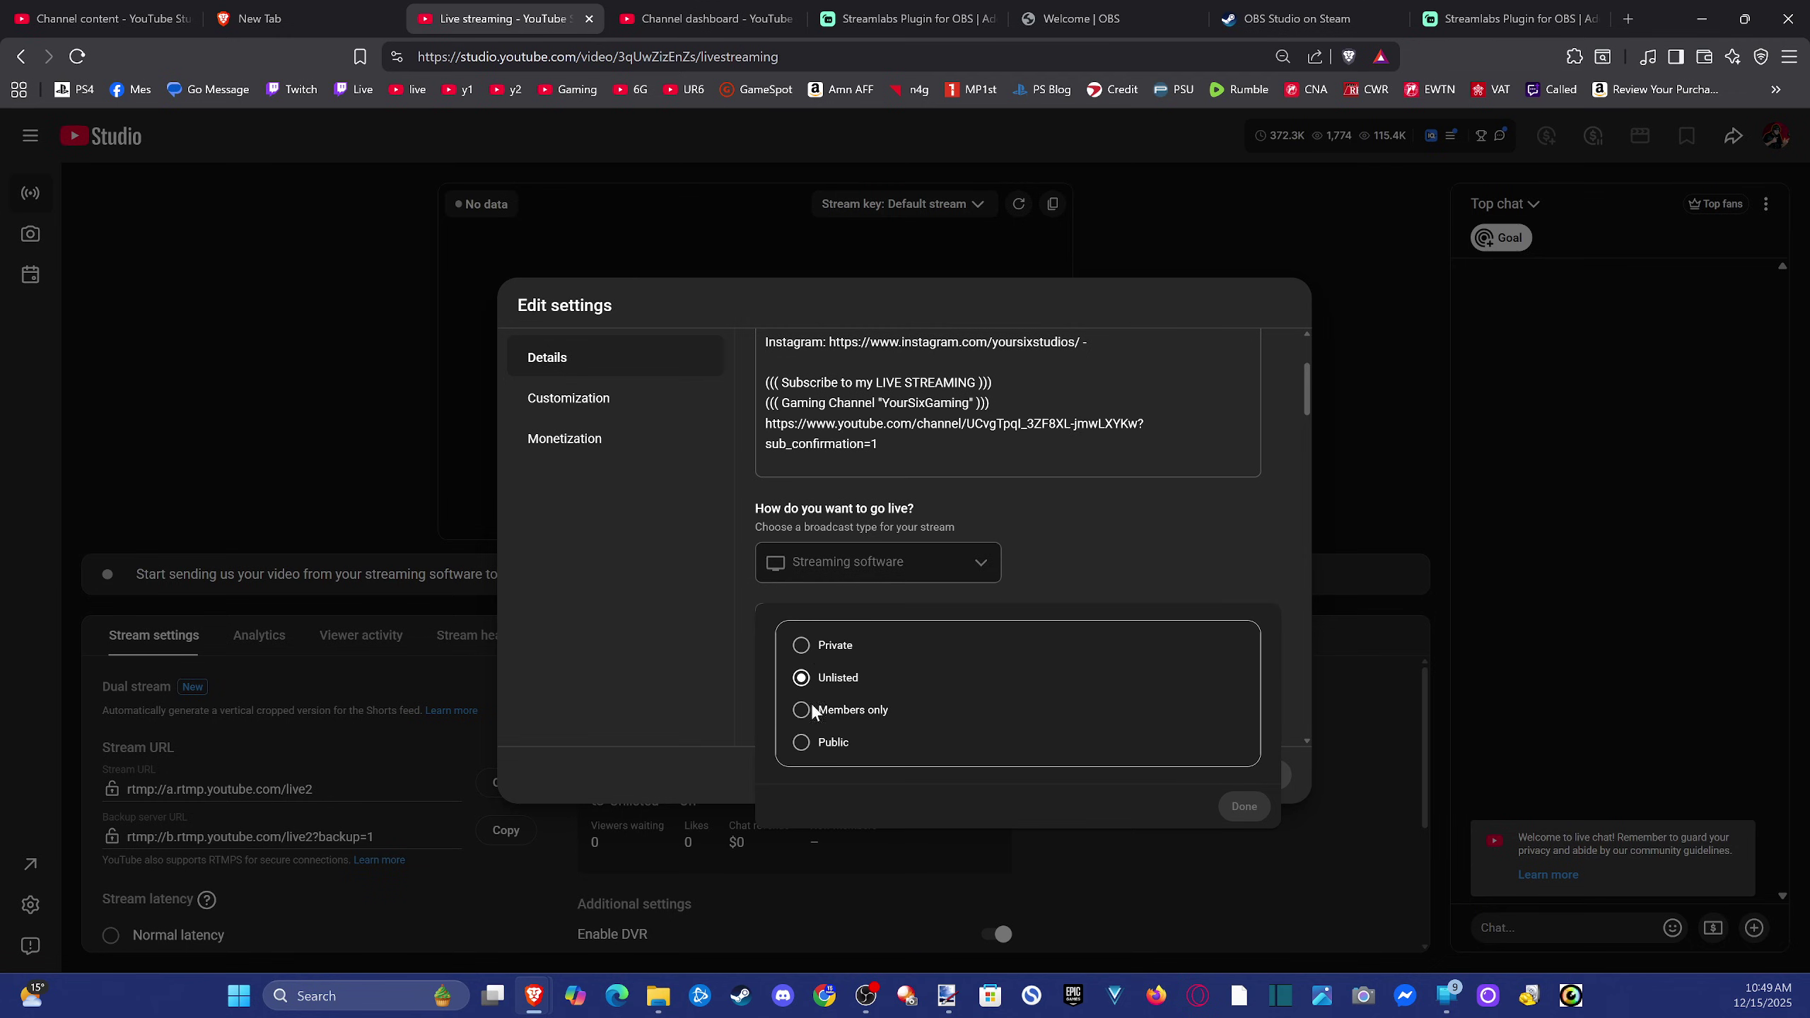
left_click(802, 744)
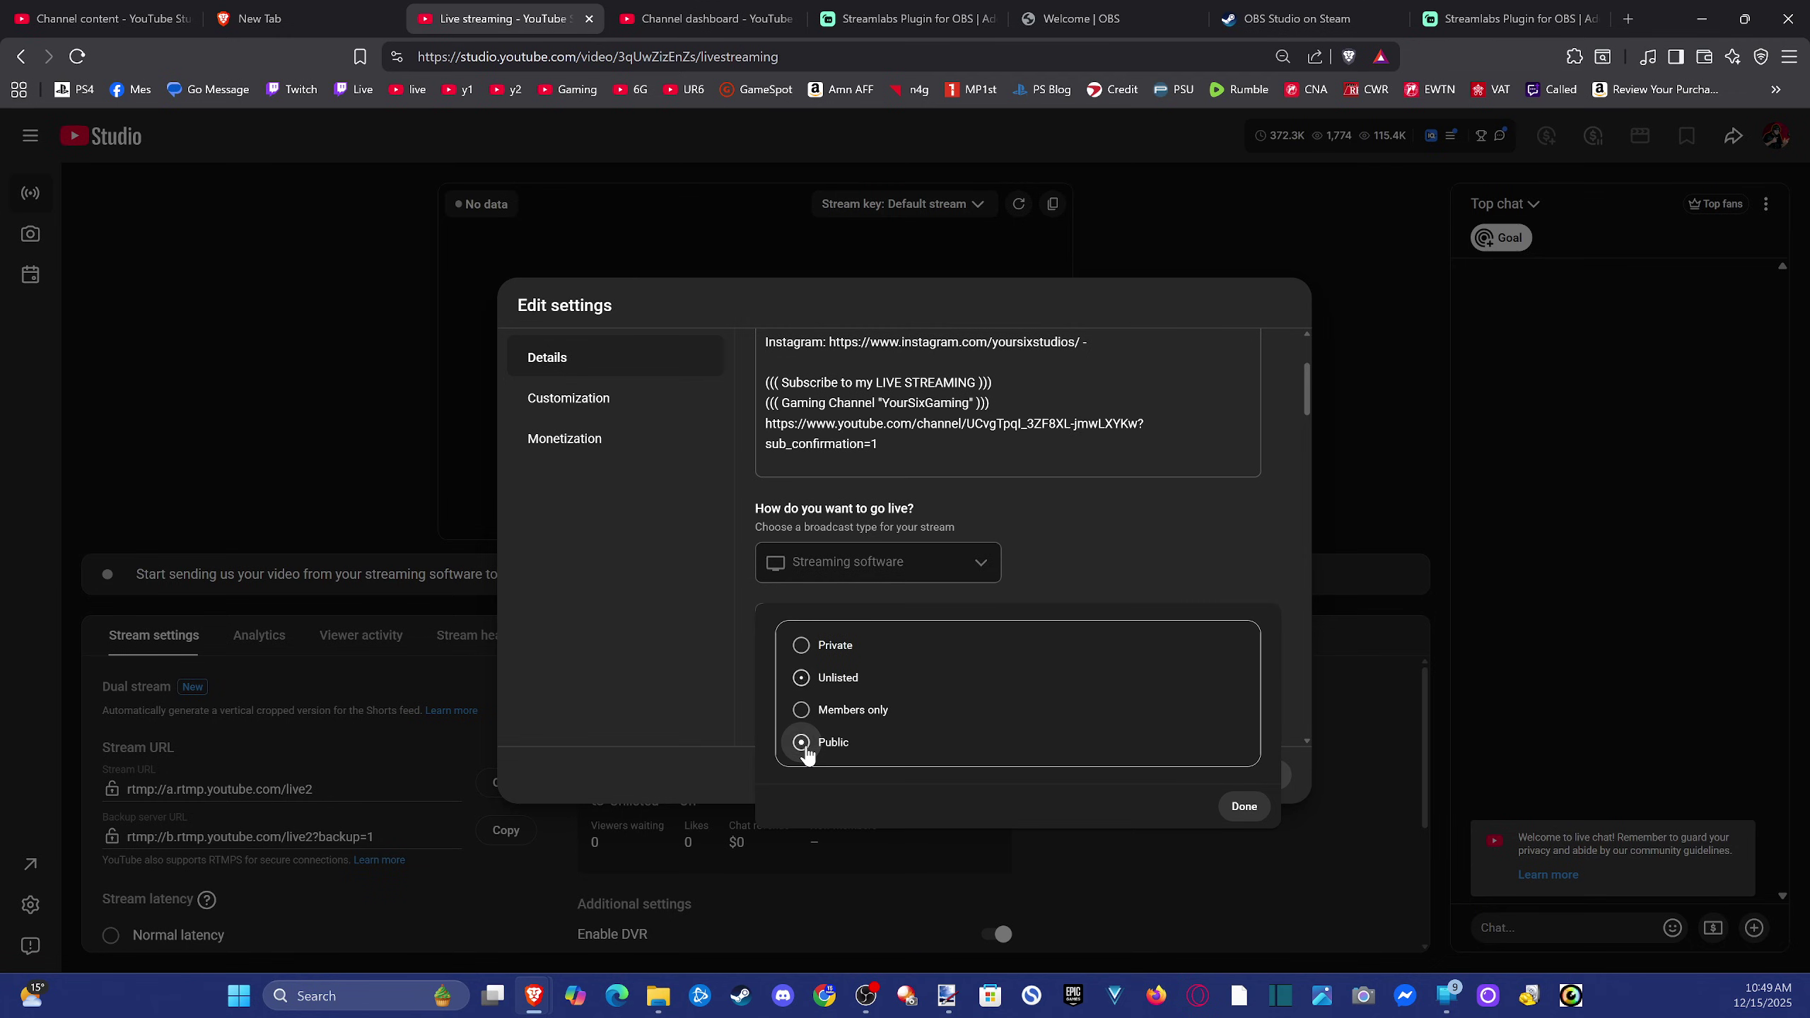
left_click(1244, 805)
scroll(1128, 604, "down", 2)
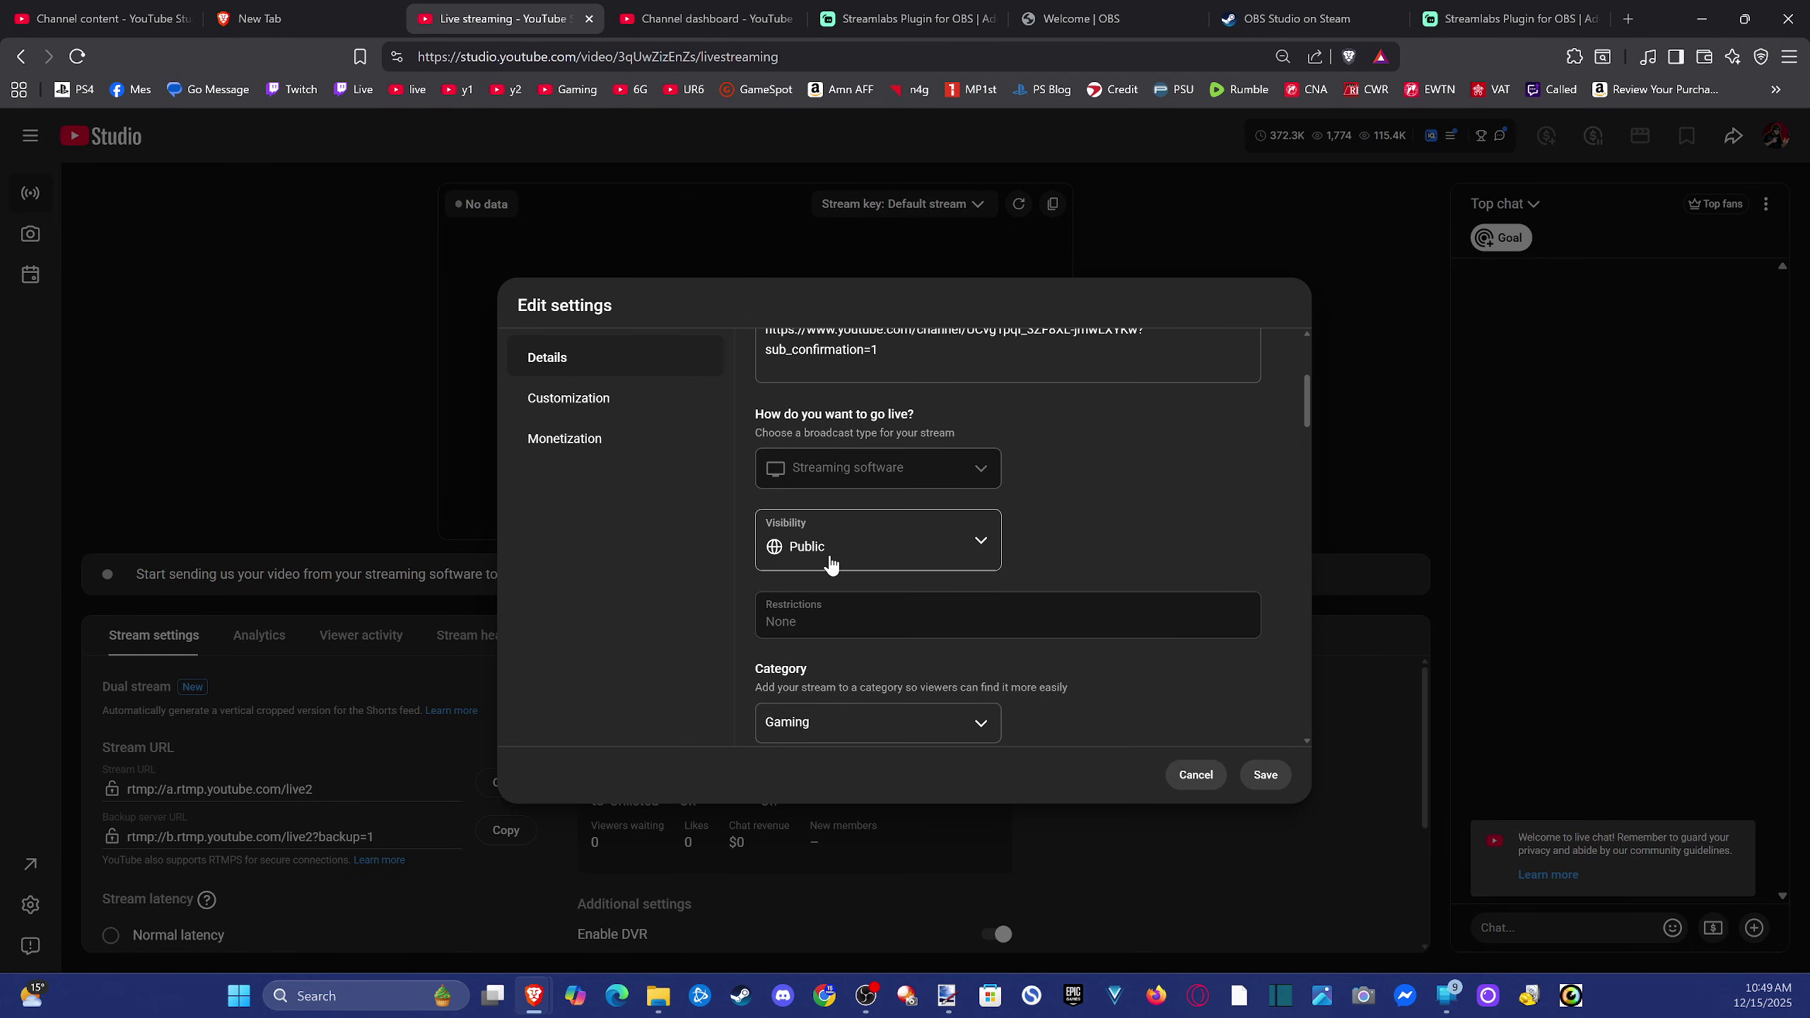
left_click(830, 571)
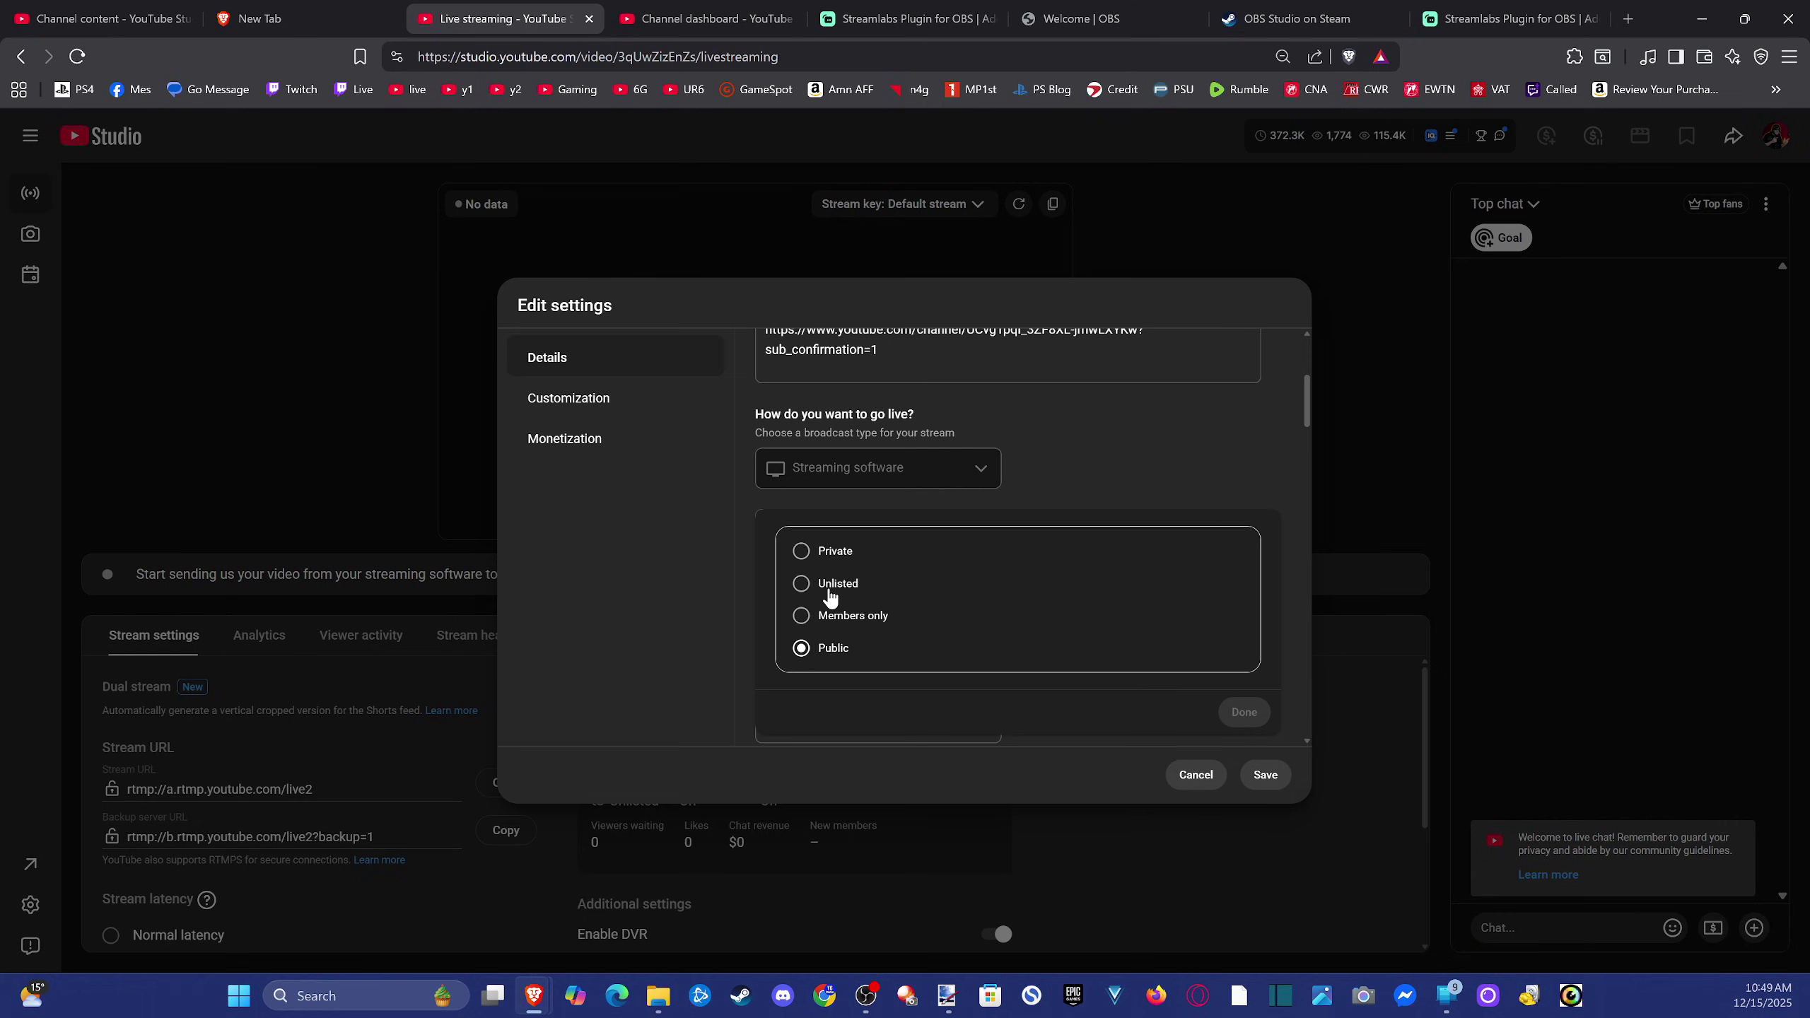
left_click(726, 665)
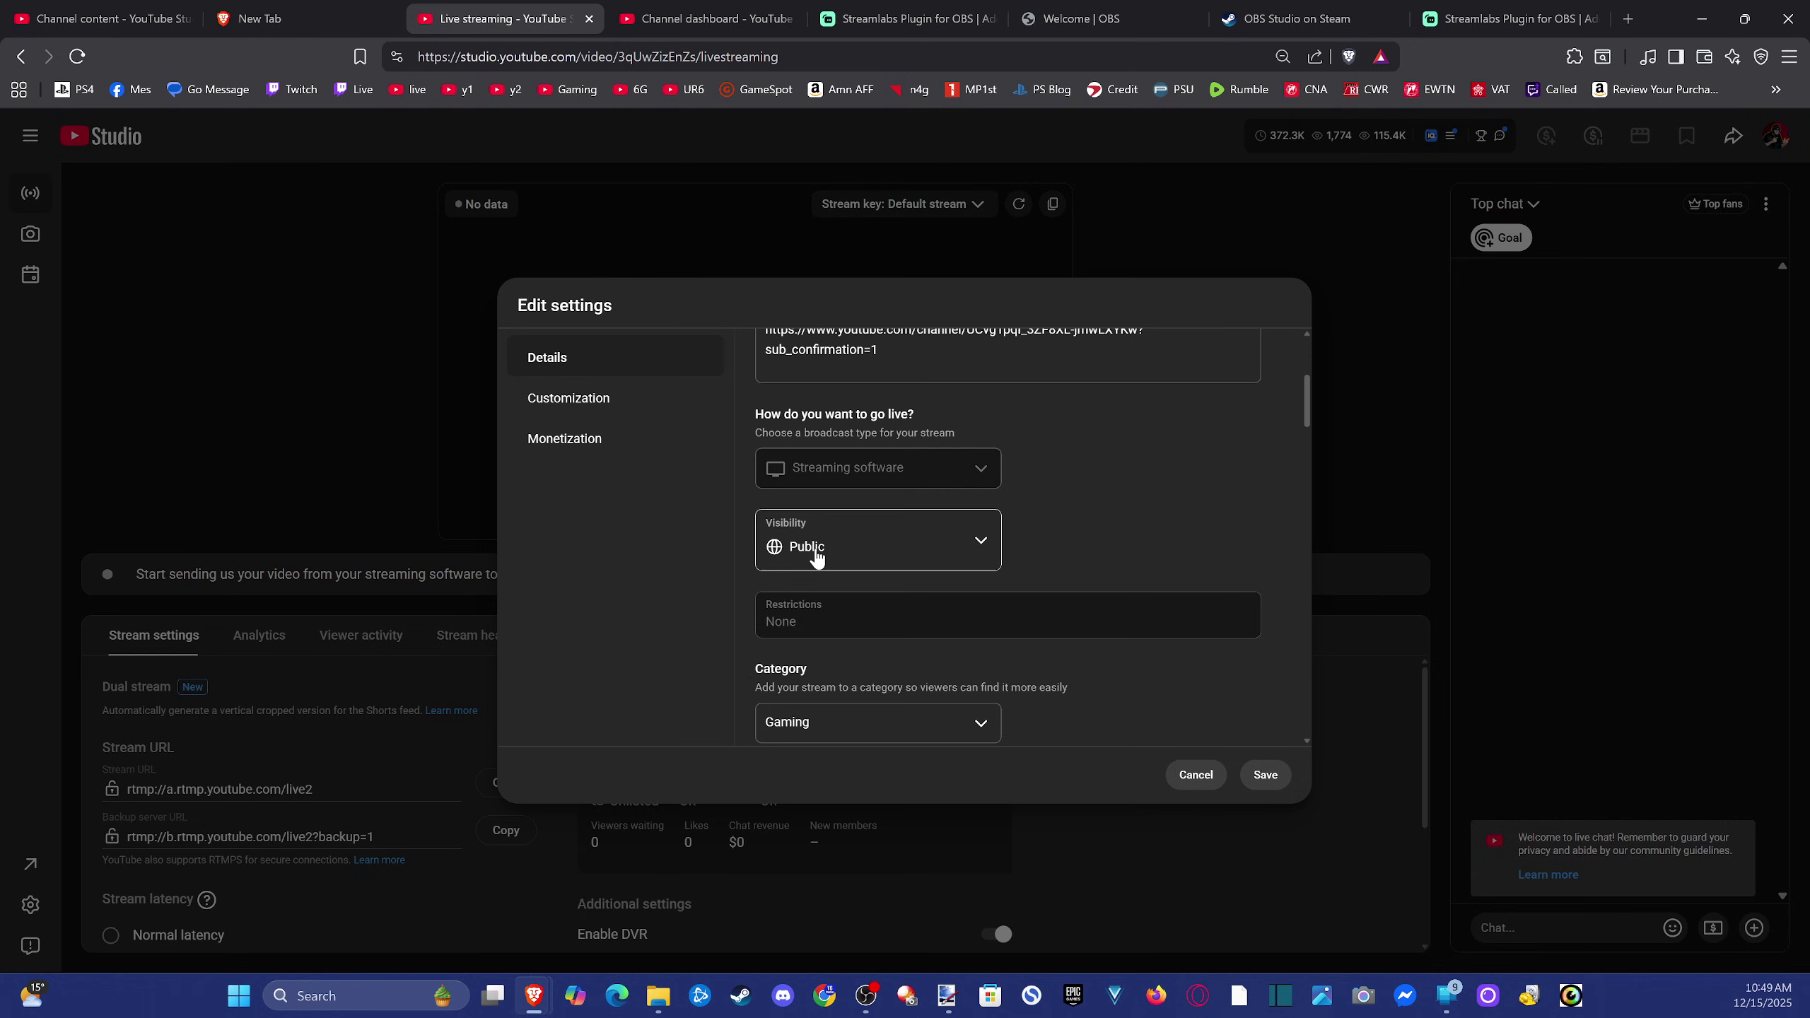
left_click(816, 556)
left_click(735, 680)
Search 'ha' in Game title and set the stream's game to Halo Infinite.
scroll(1030, 529, "down", 3)
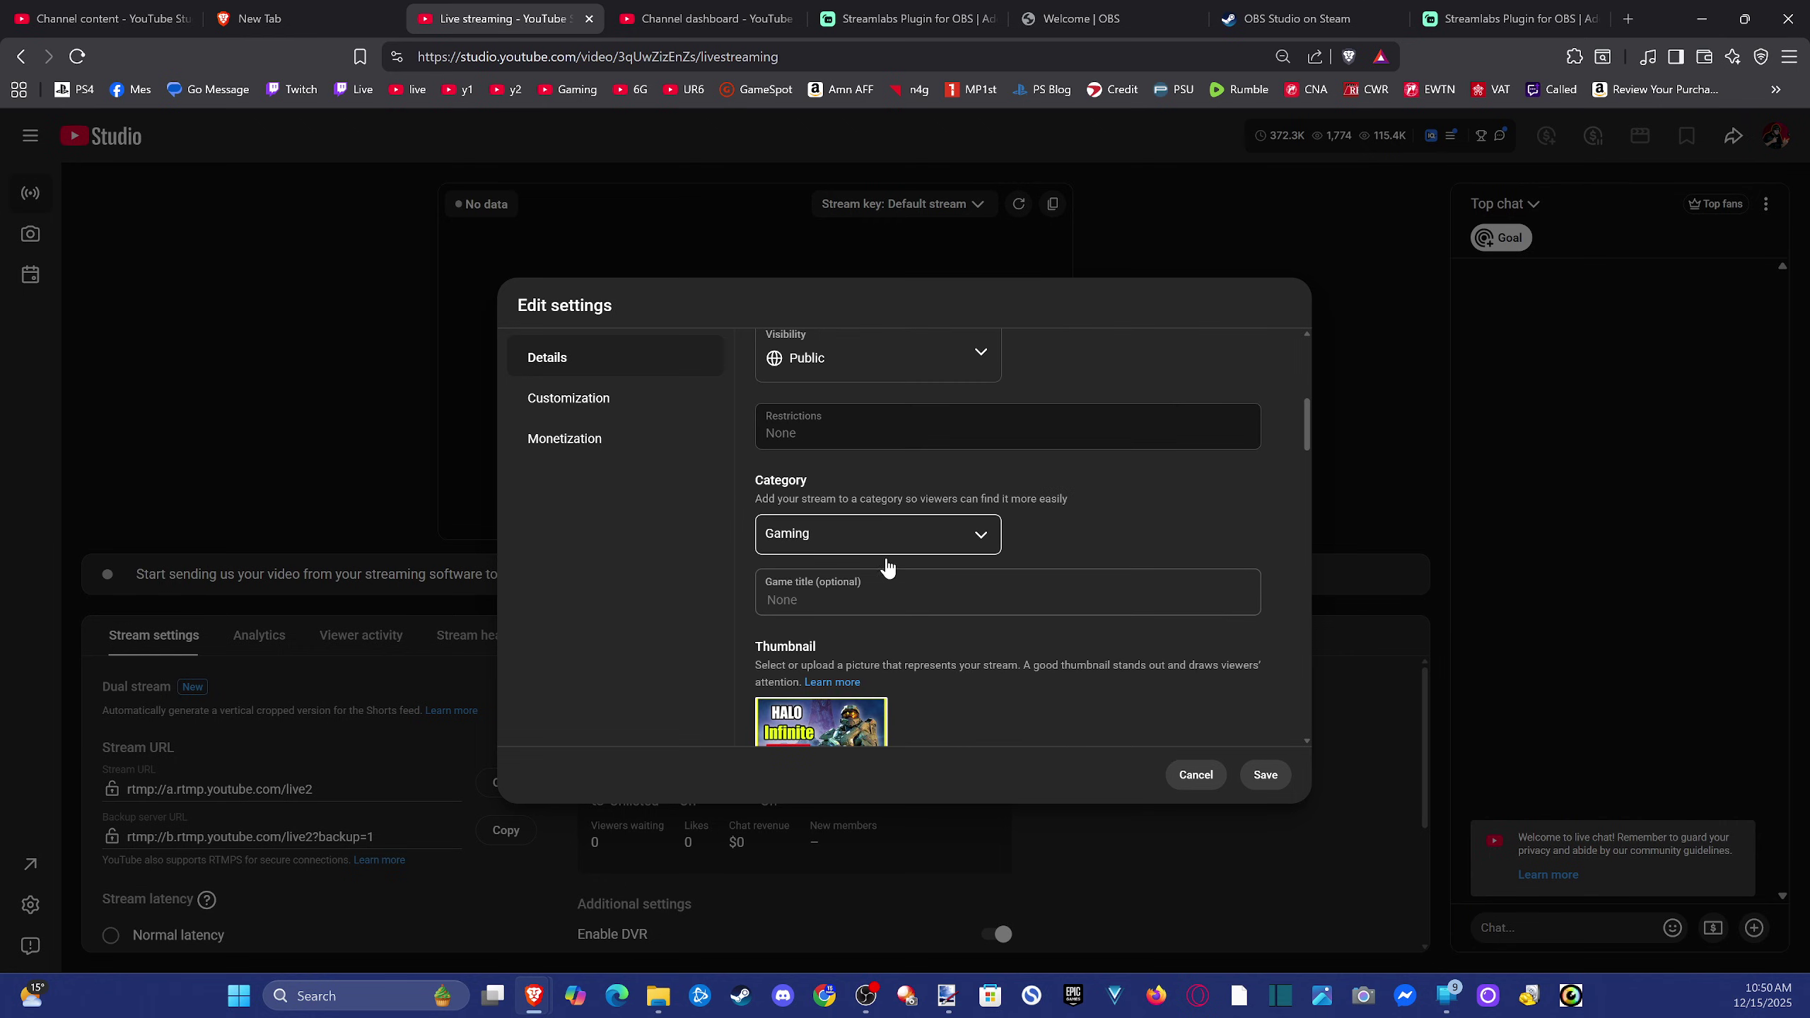
scroll(968, 570, "down", 1)
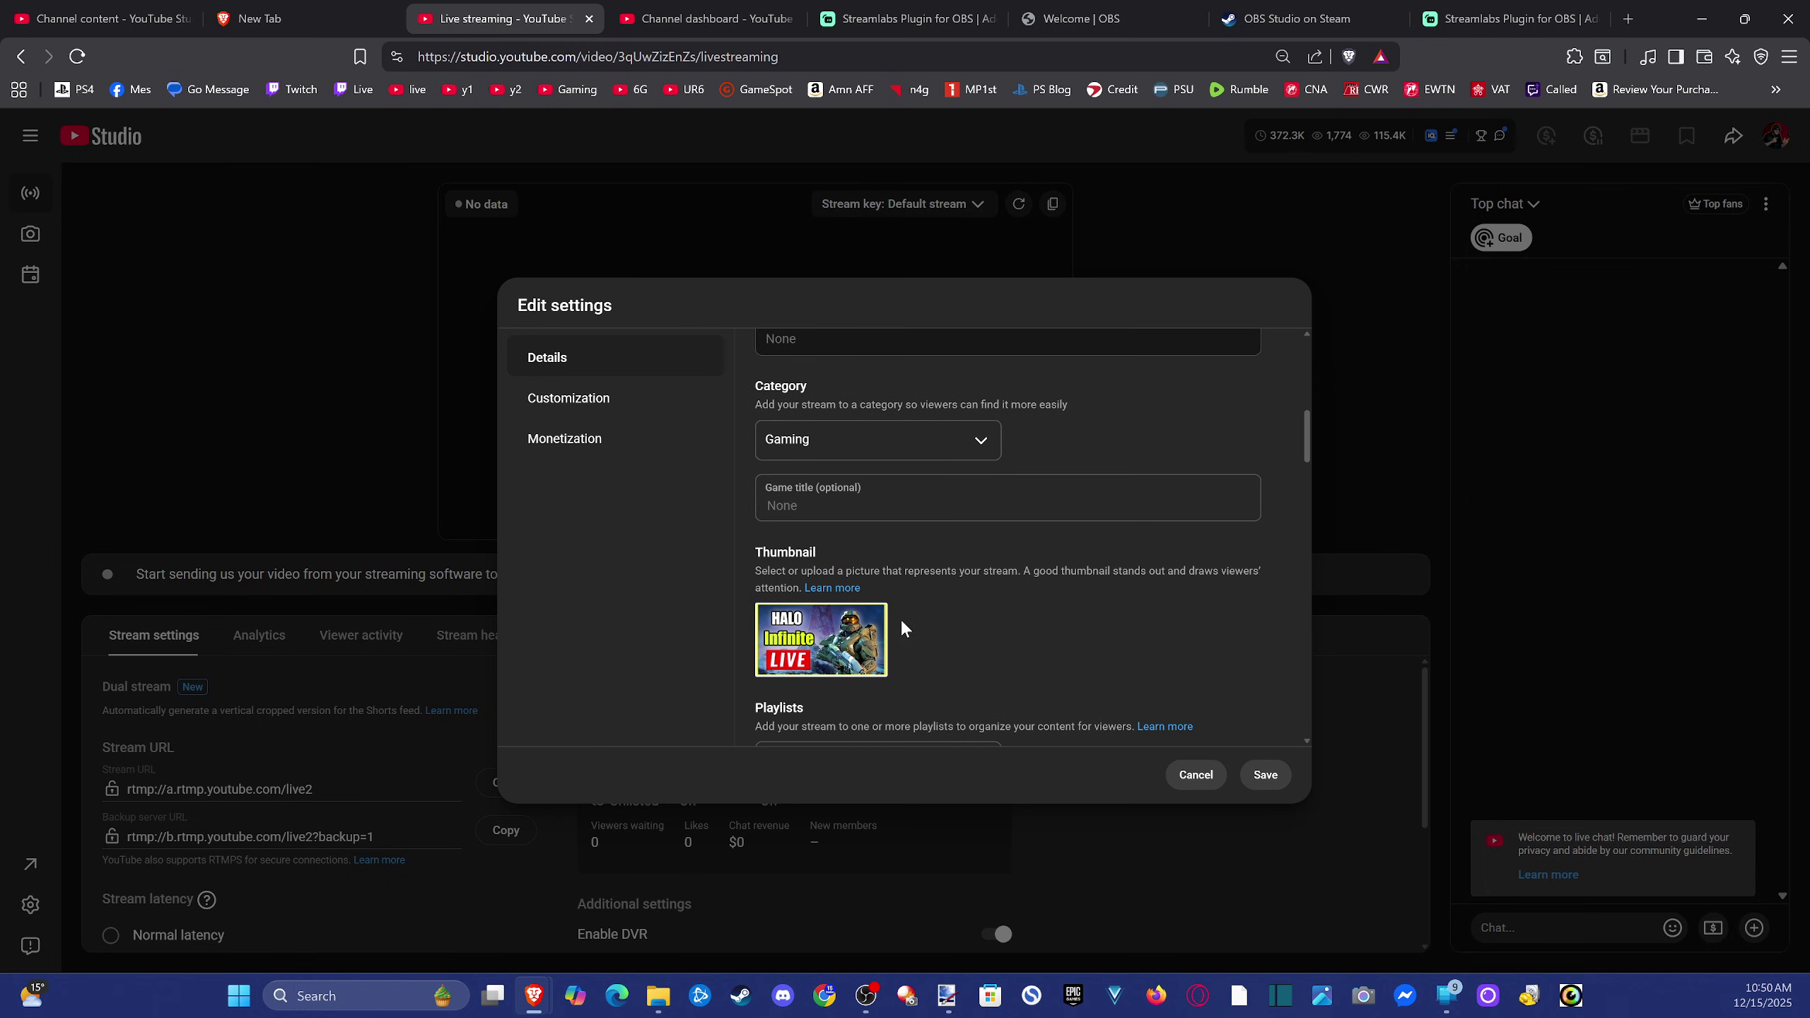
mouse_move(800, 621)
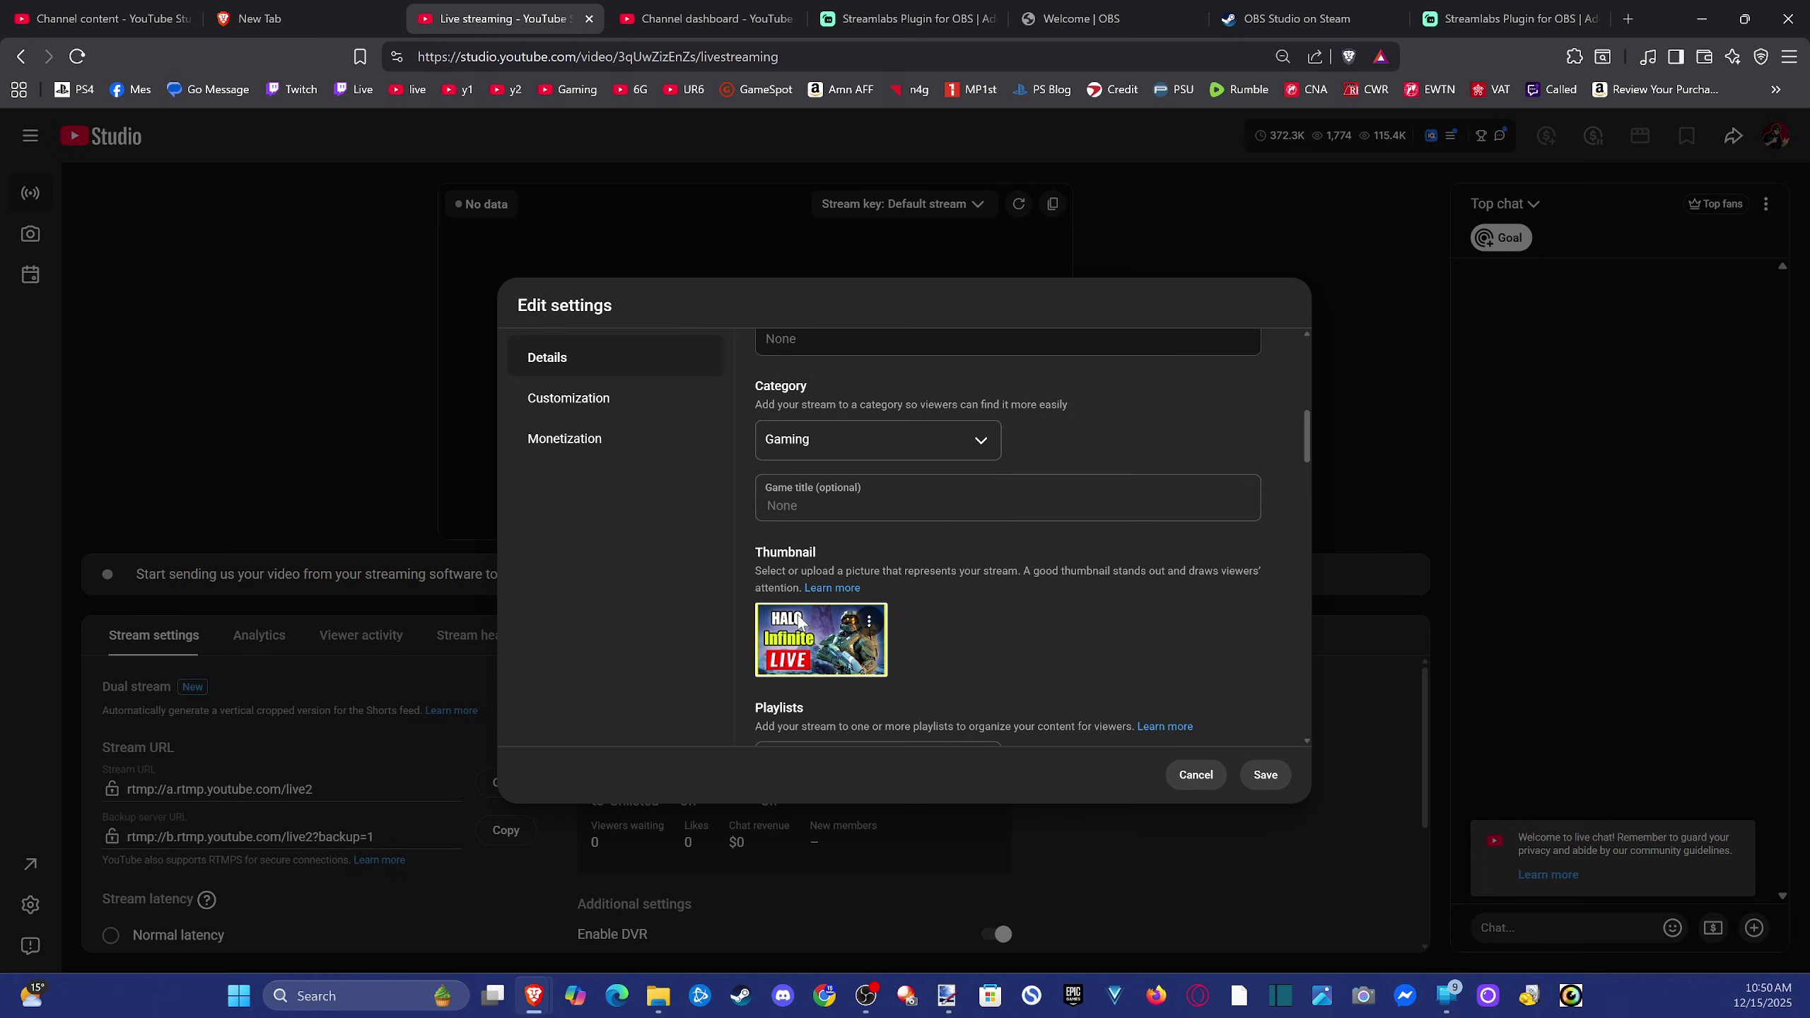
left_click(831, 506)
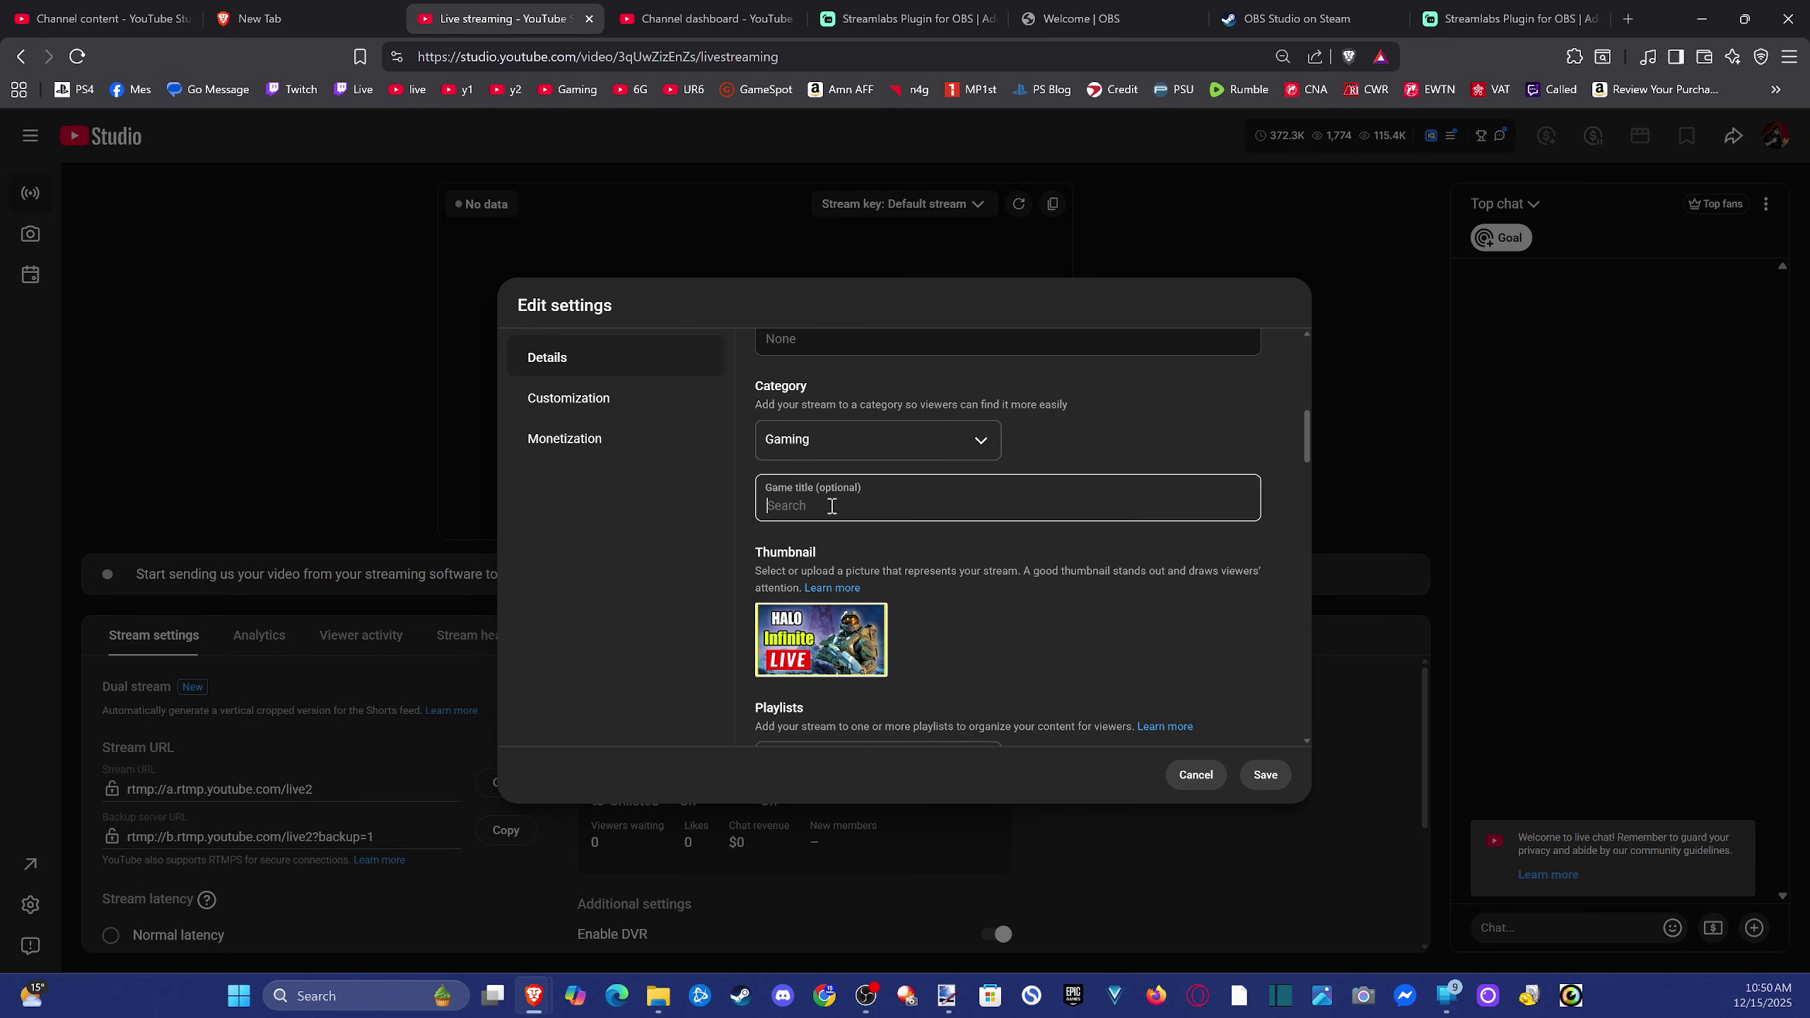
type("halo infinite")
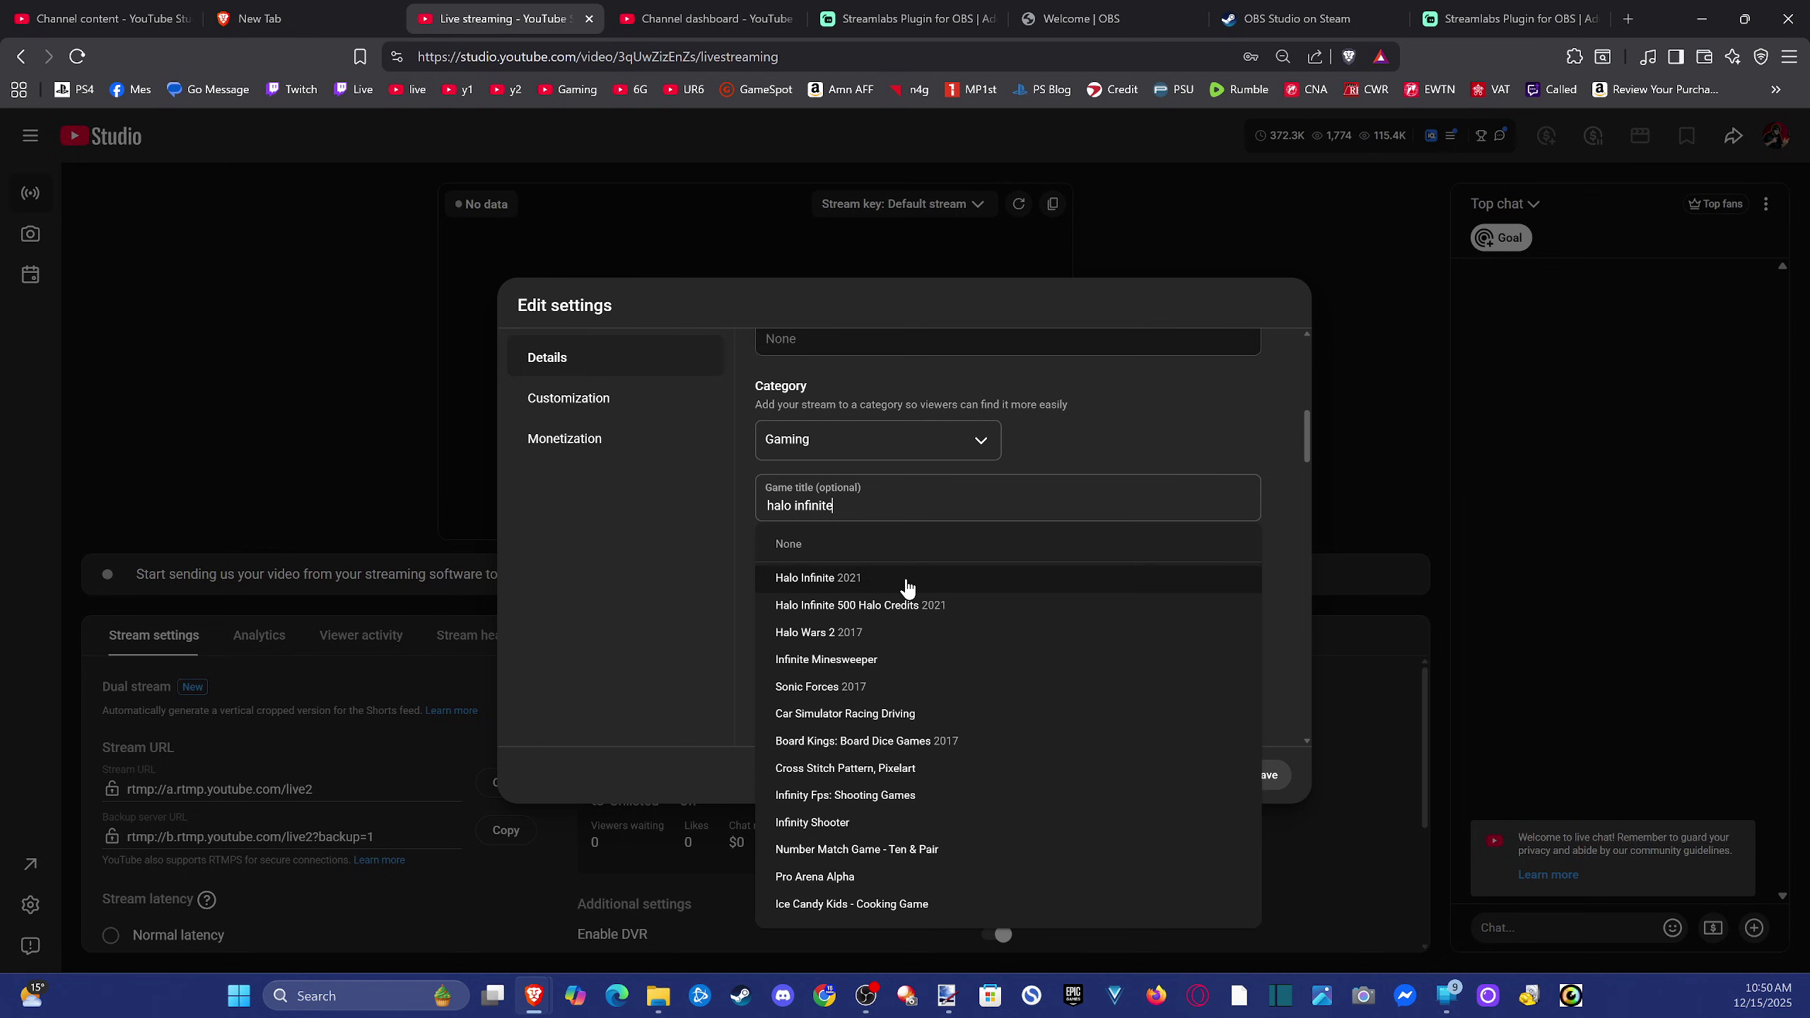
left_click(905, 583)
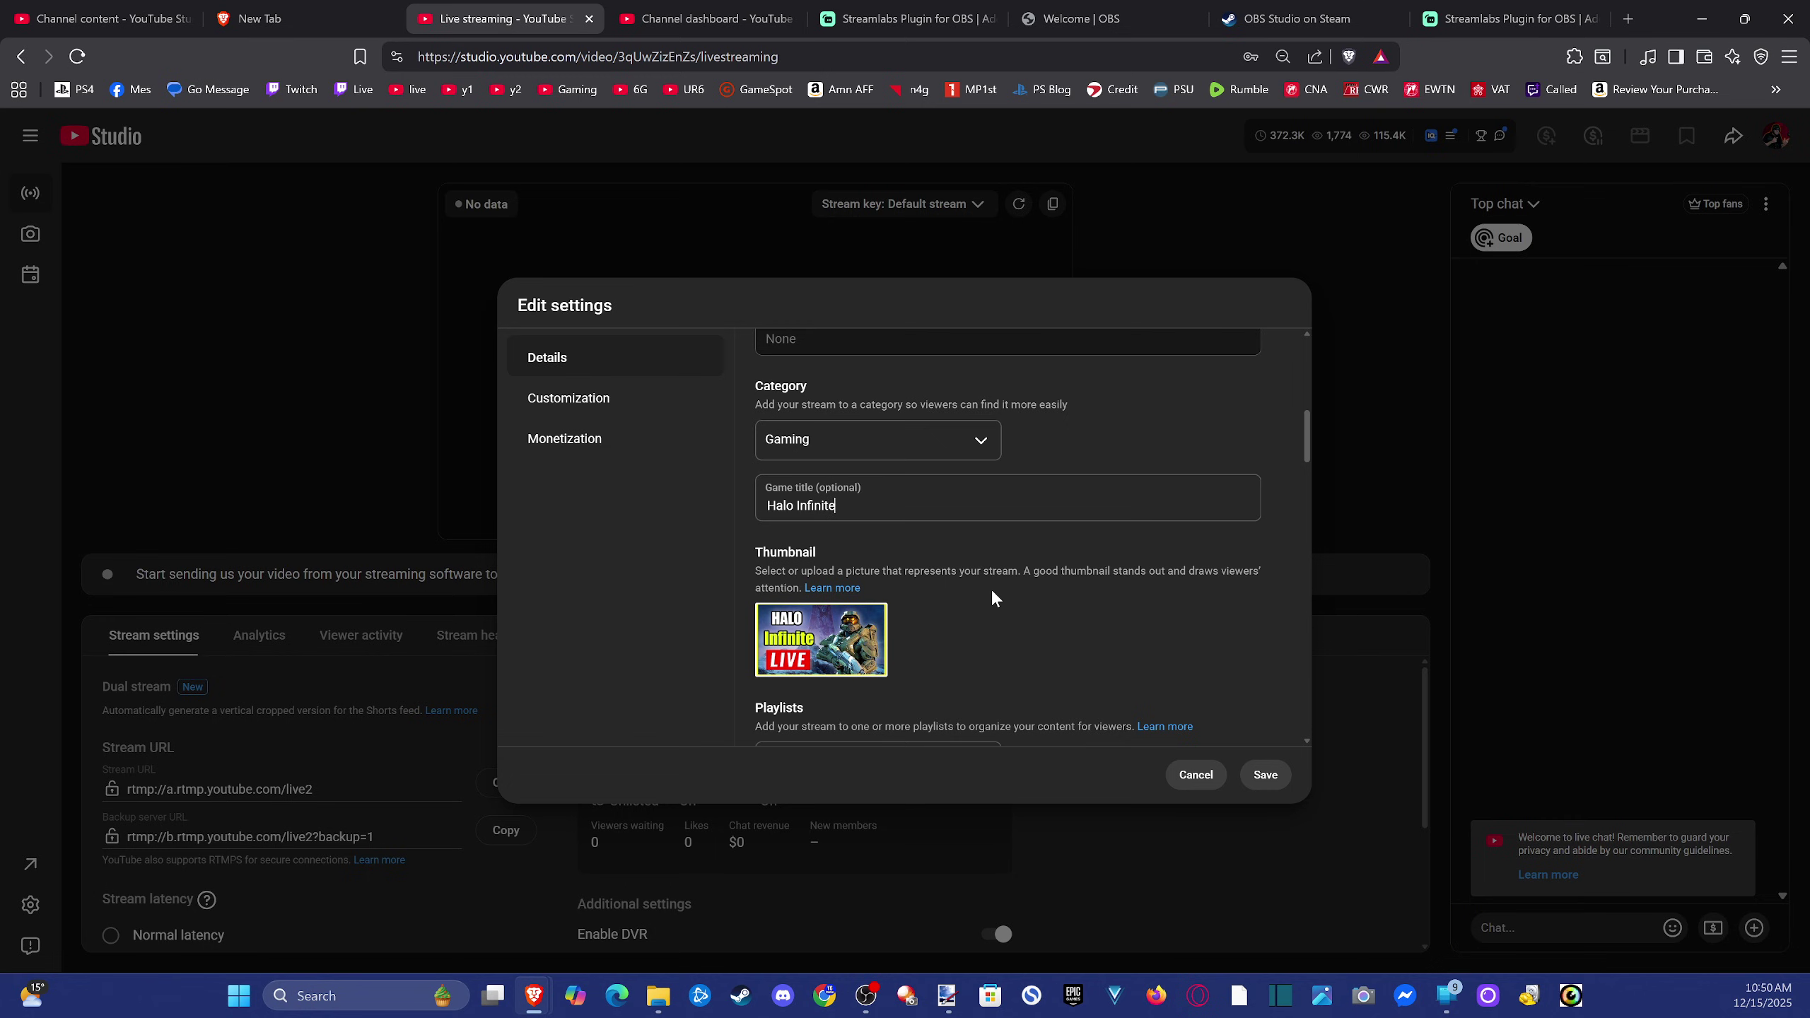
scroll(993, 592, "down", 2)
scroll(859, 663, "down", 1)
scroll(858, 663, "down", 3)
scroll(815, 603, "up", 3)
Browse the Customization, Monetization, Live Chat, Reactions and Redirect options, then cancel the edit unsaved.
left_click(601, 418)
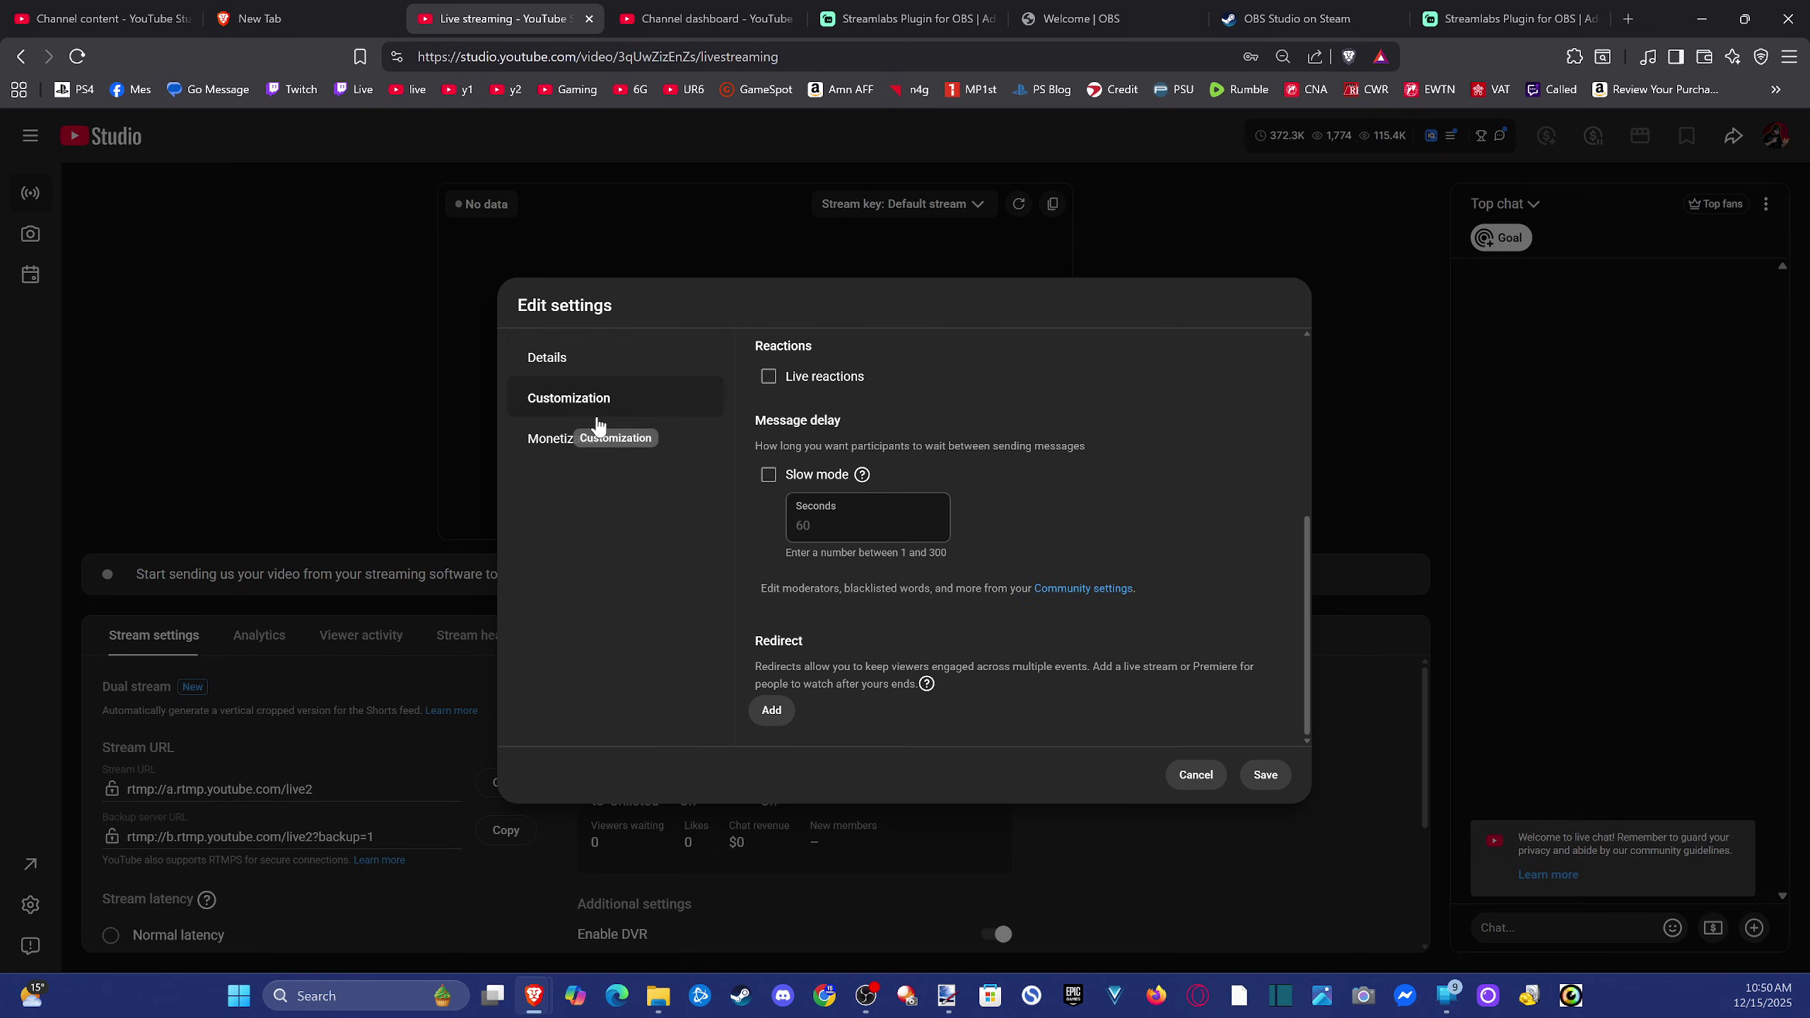
left_click(598, 439)
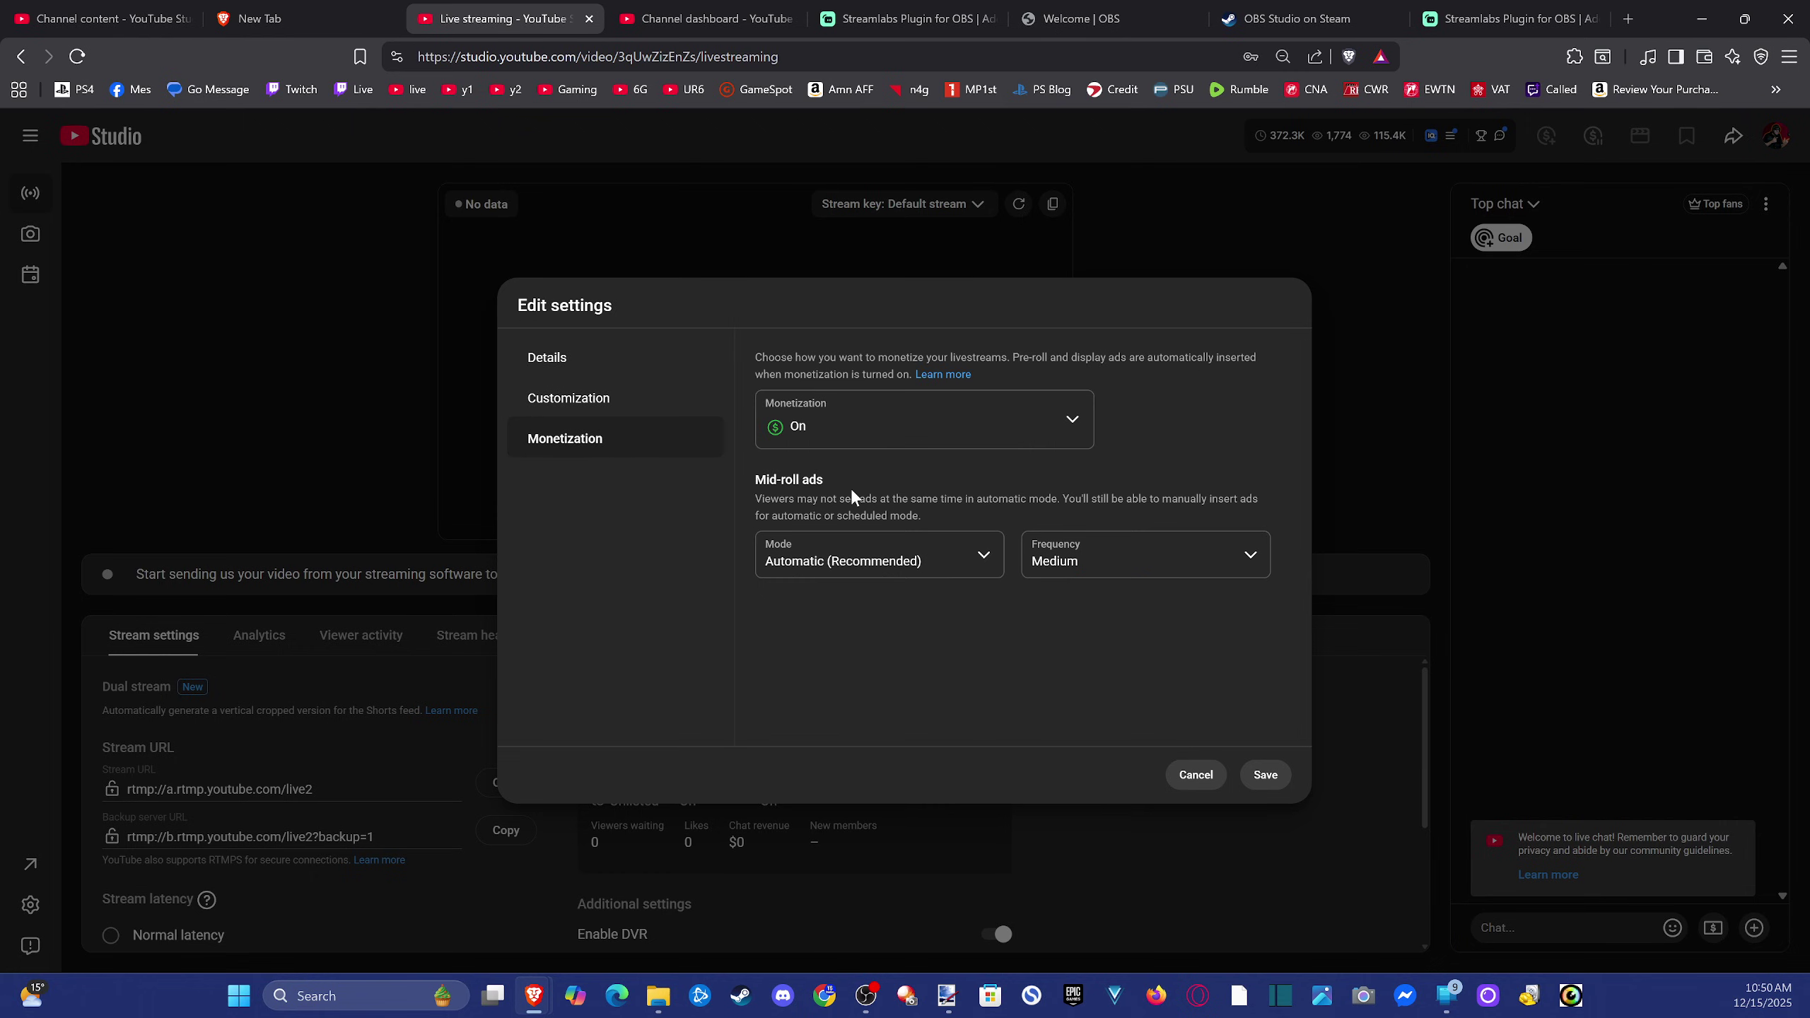
left_click(609, 403)
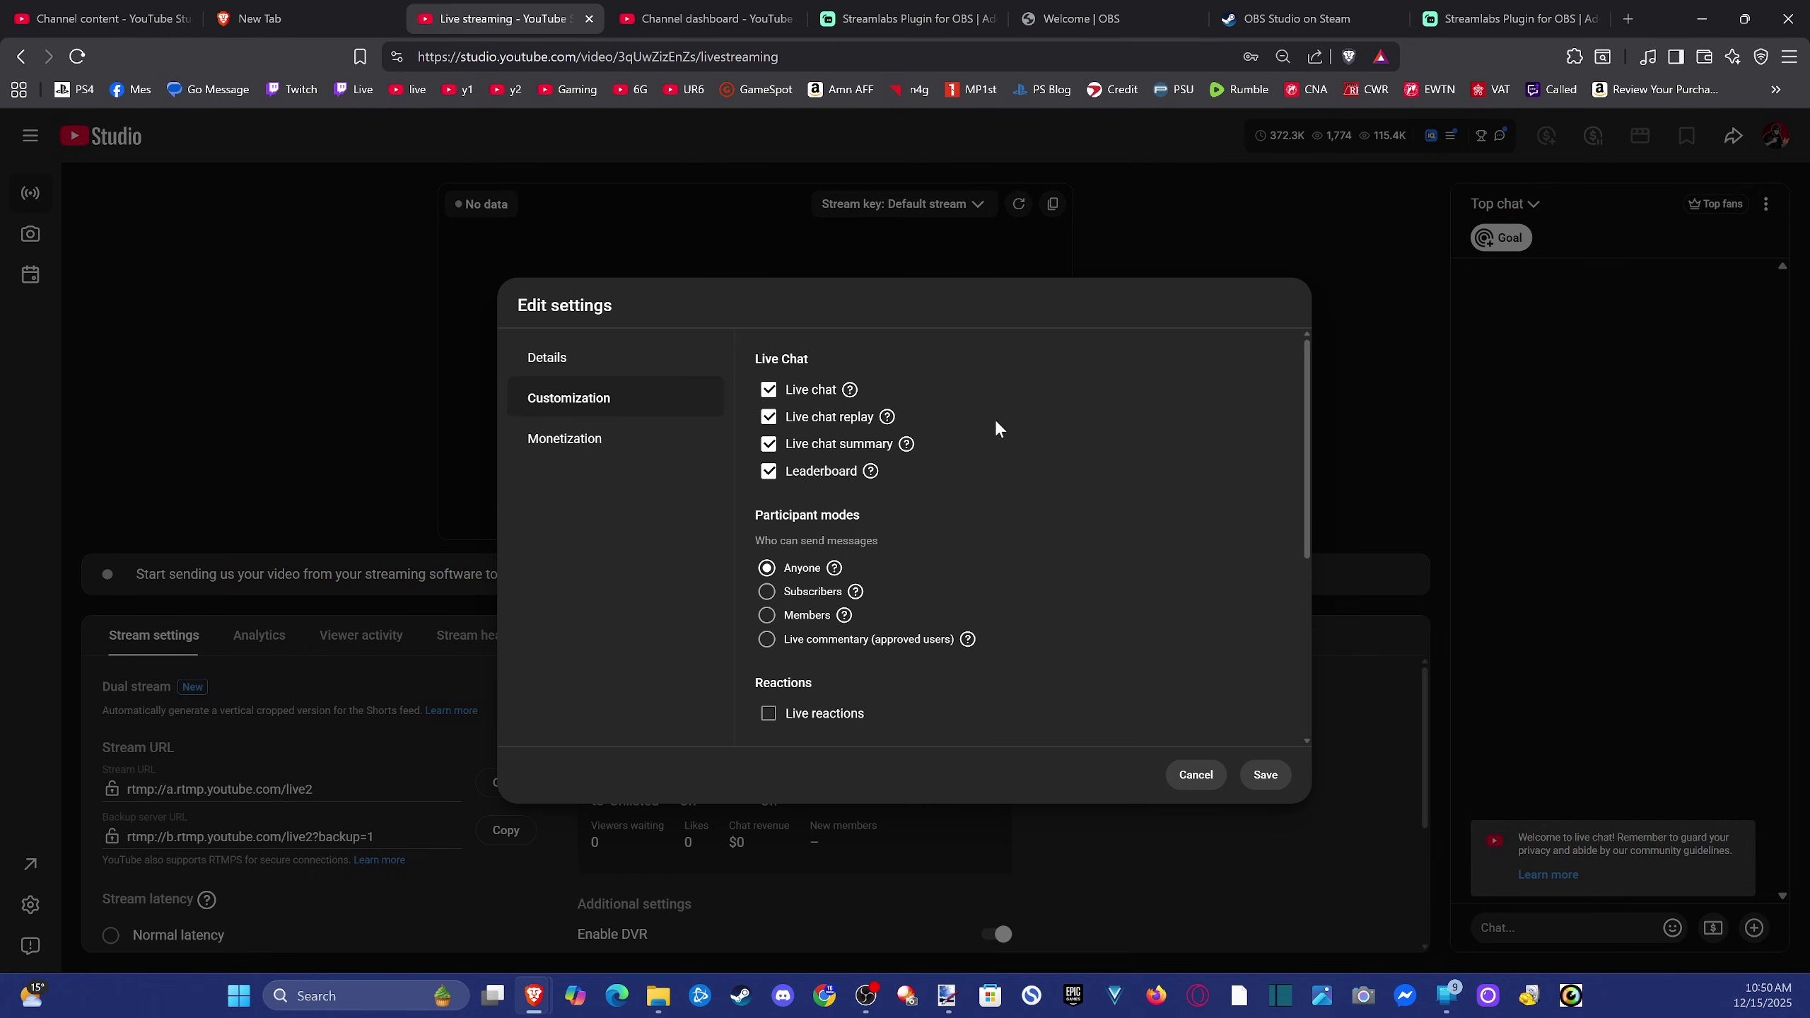
scroll(1007, 503, "down", 3)
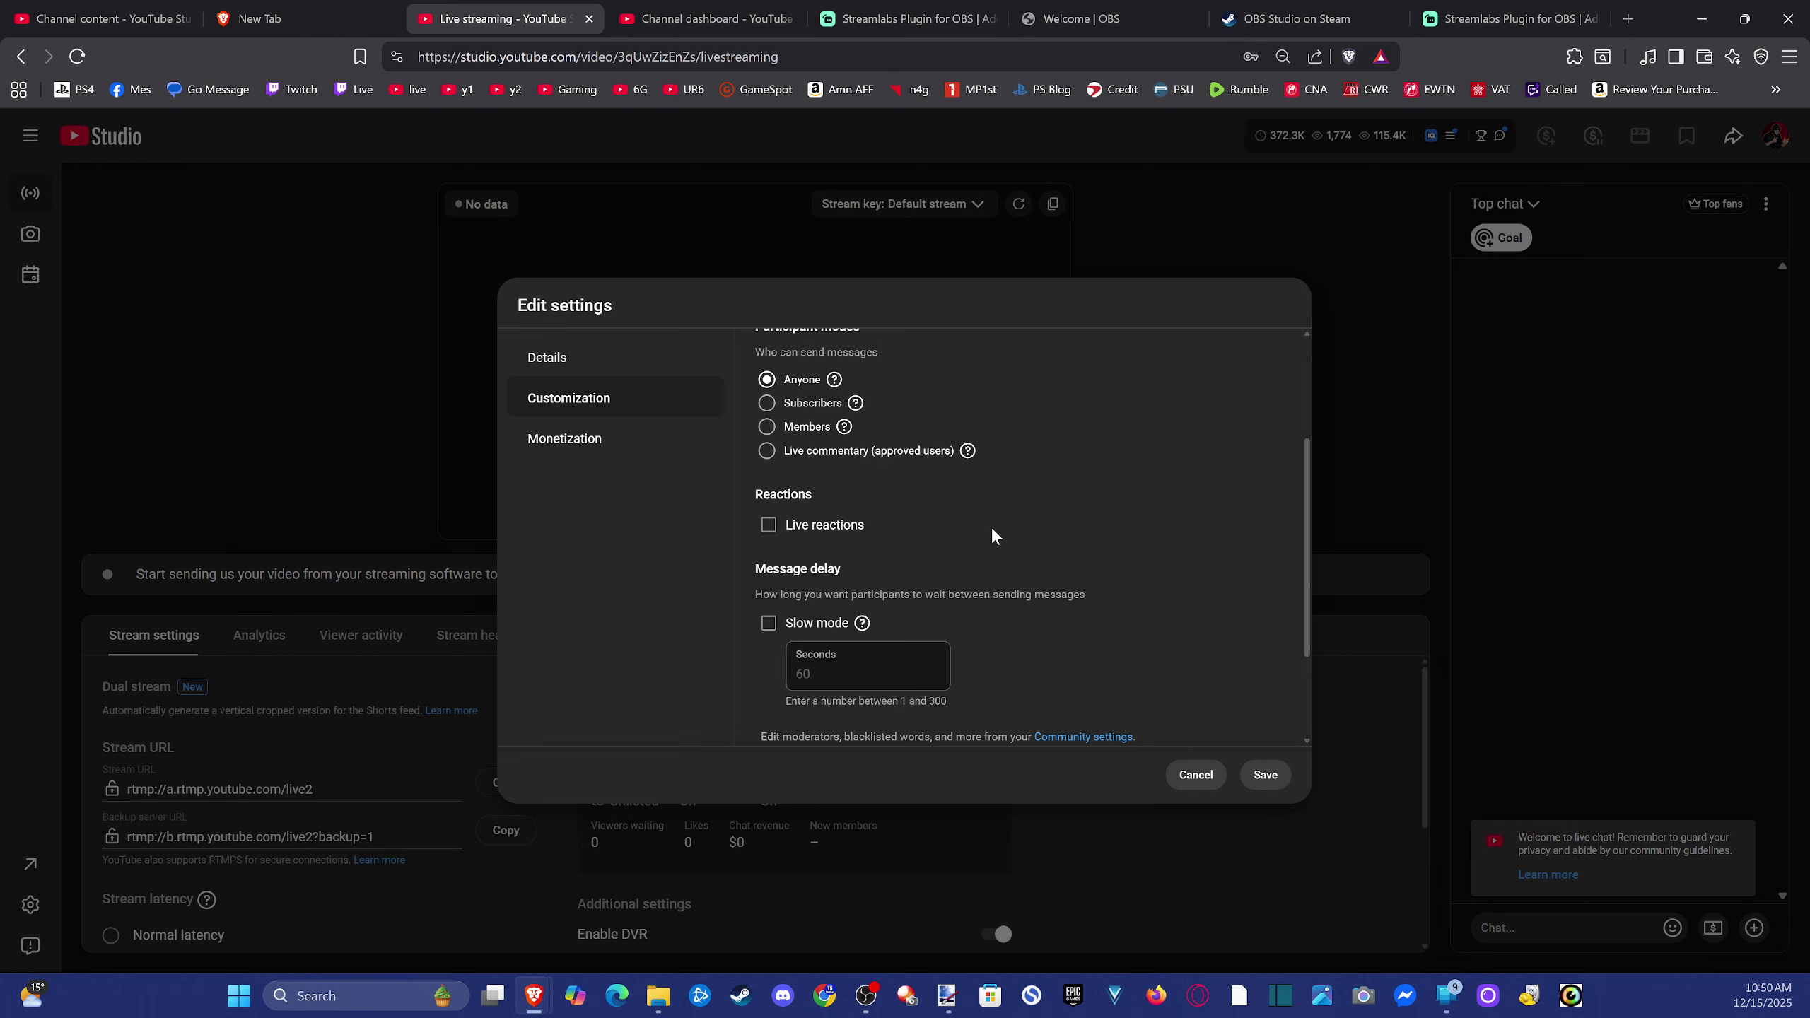
scroll(926, 627, "down", 2)
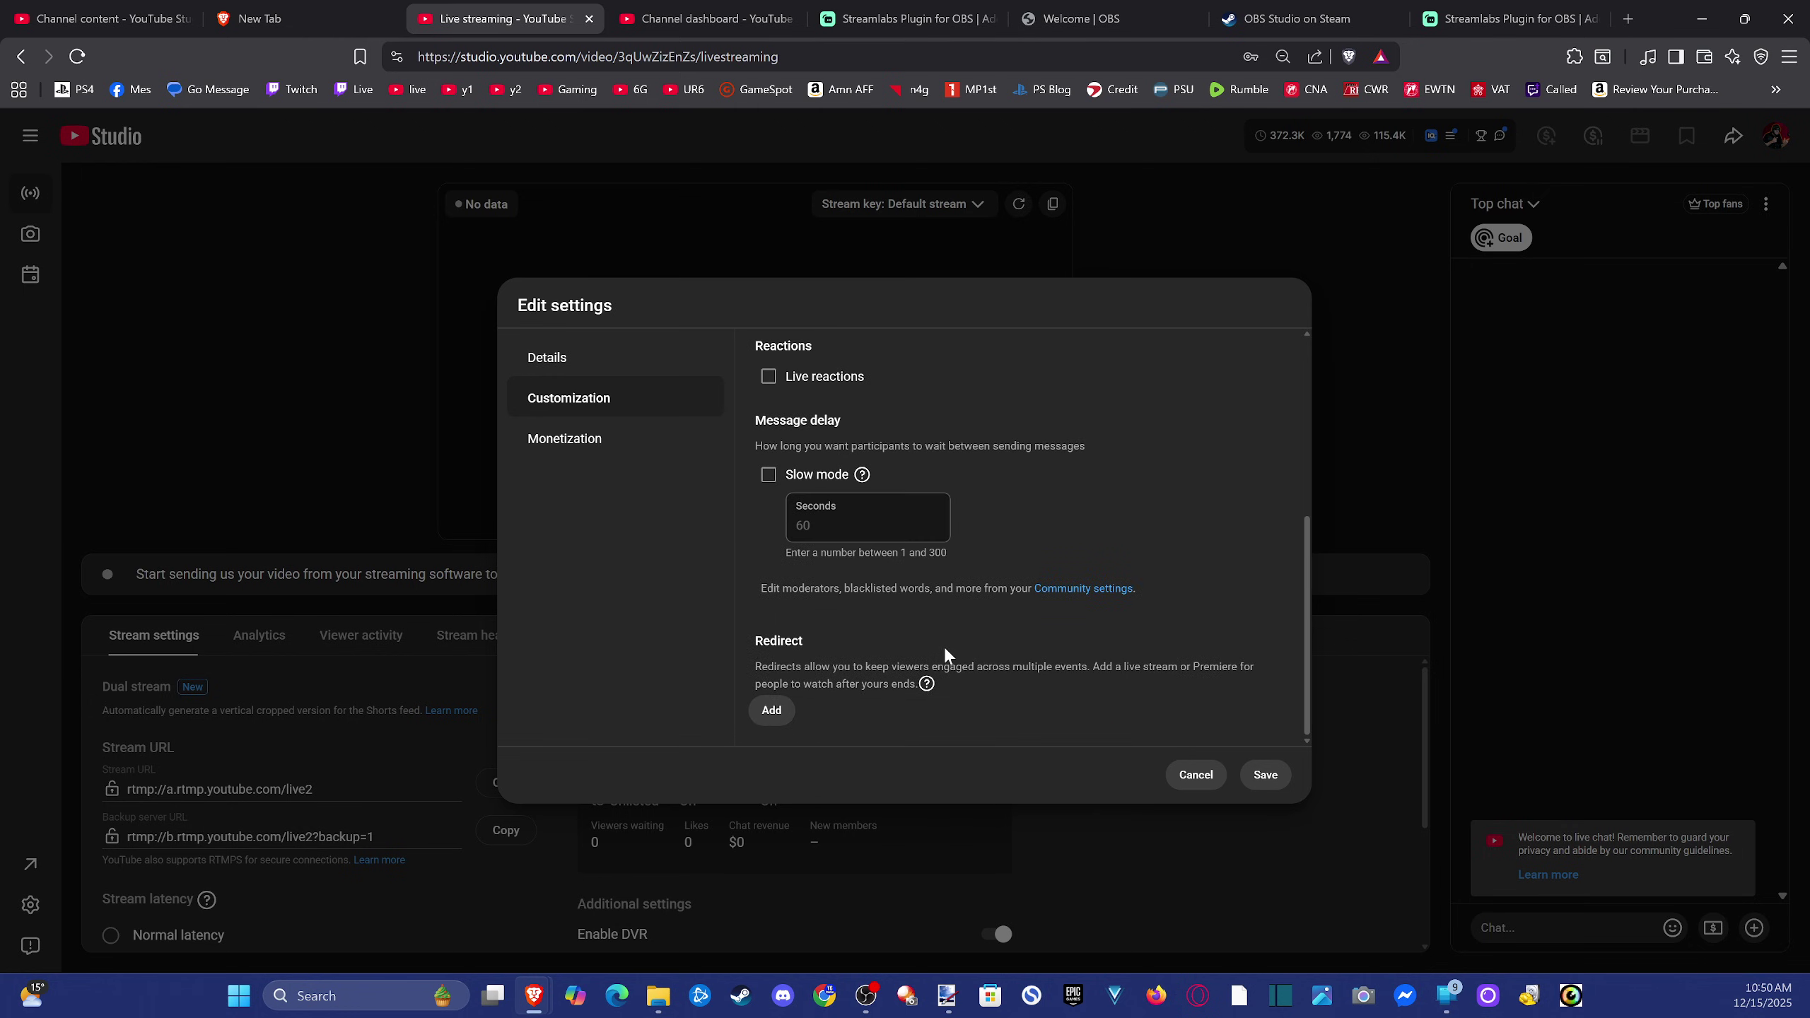
scroll(989, 685, "up", 5)
scroll(910, 634, "down", 5)
left_click(1197, 776)
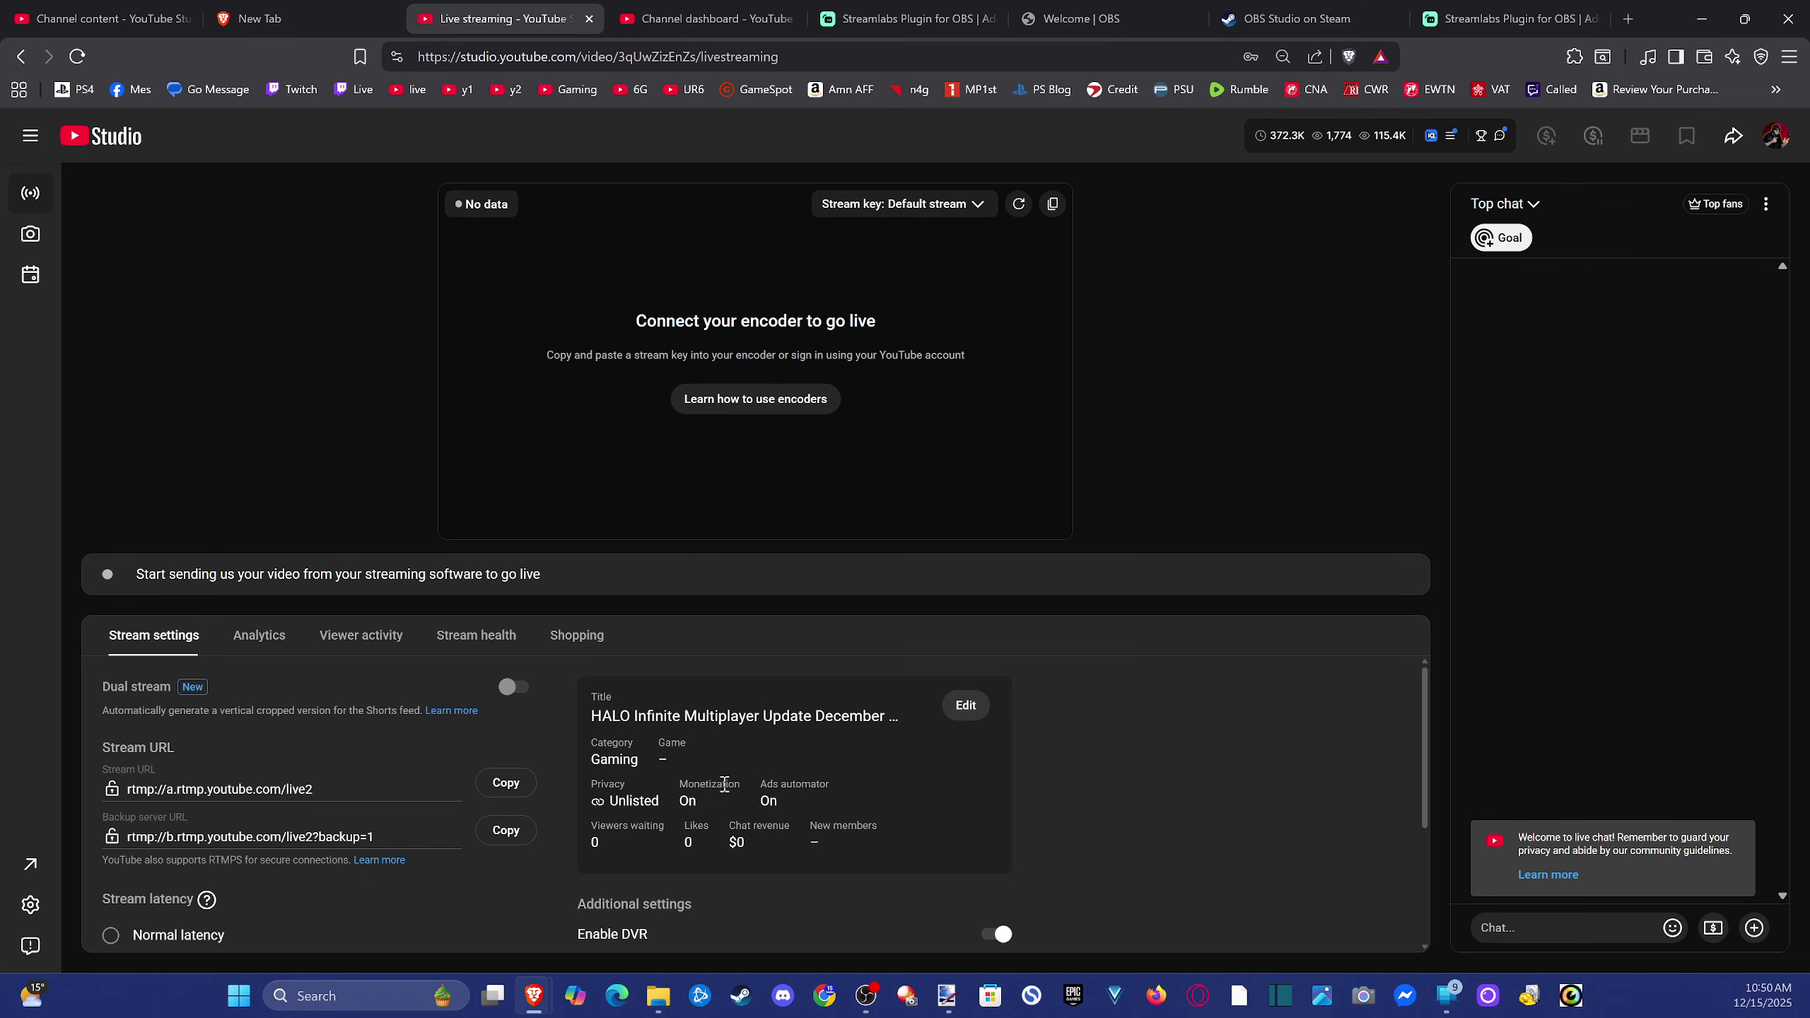
Bring the OBS Studio window back to the front.
mouse_move(866, 995)
left_click(793, 888)
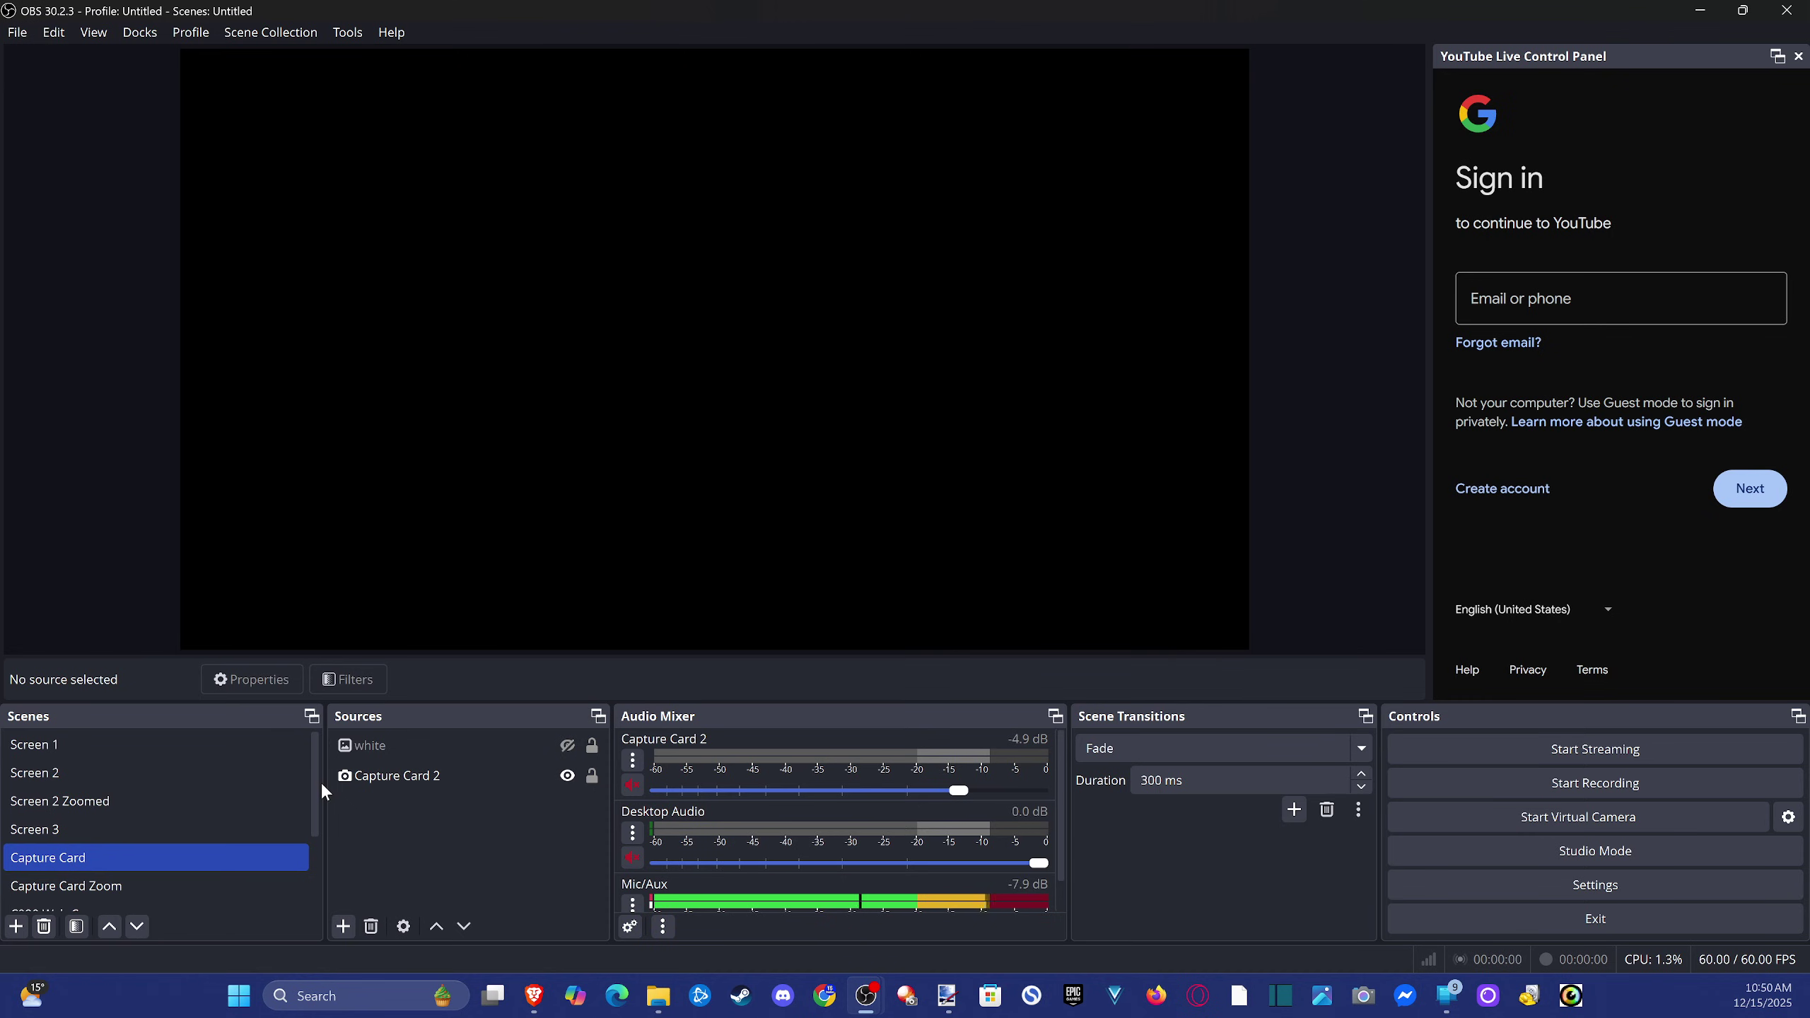
left_click_drag(312, 777, 297, 879)
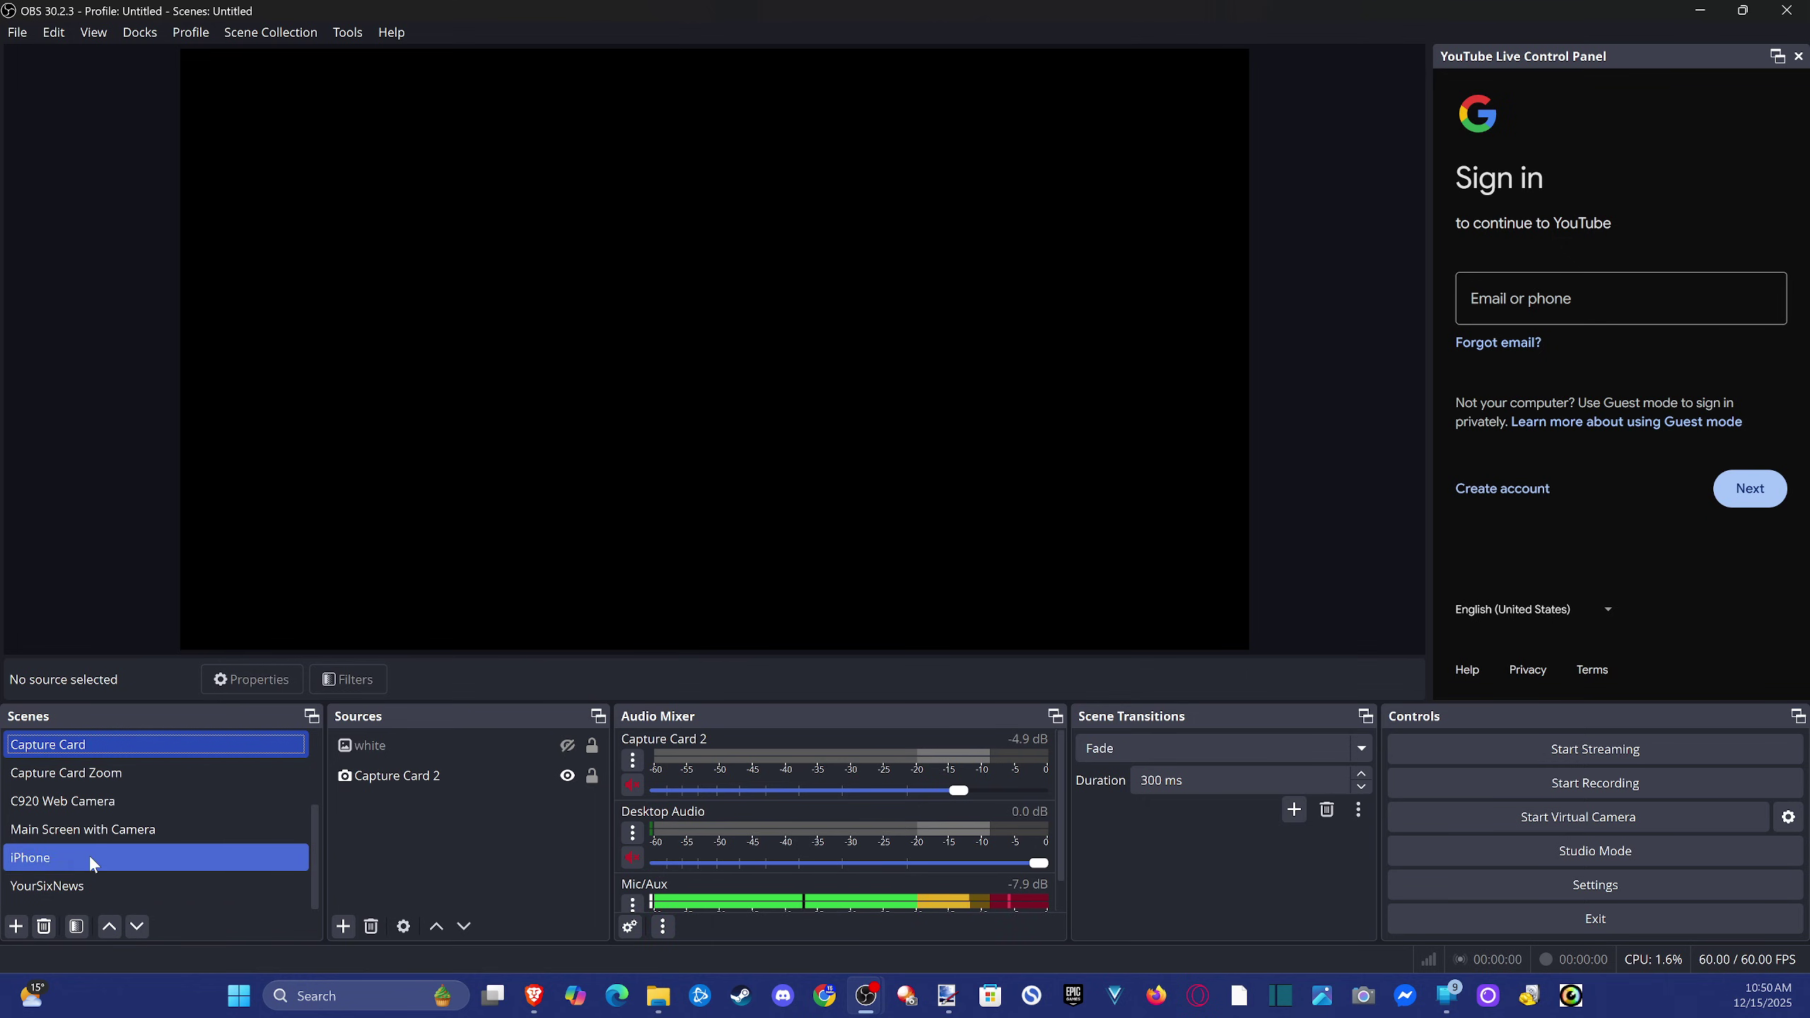
Add a new scene named 'Youtube' and bring up the source types list.
left_click(16, 926)
left_click_drag(718, 478, 603, 479)
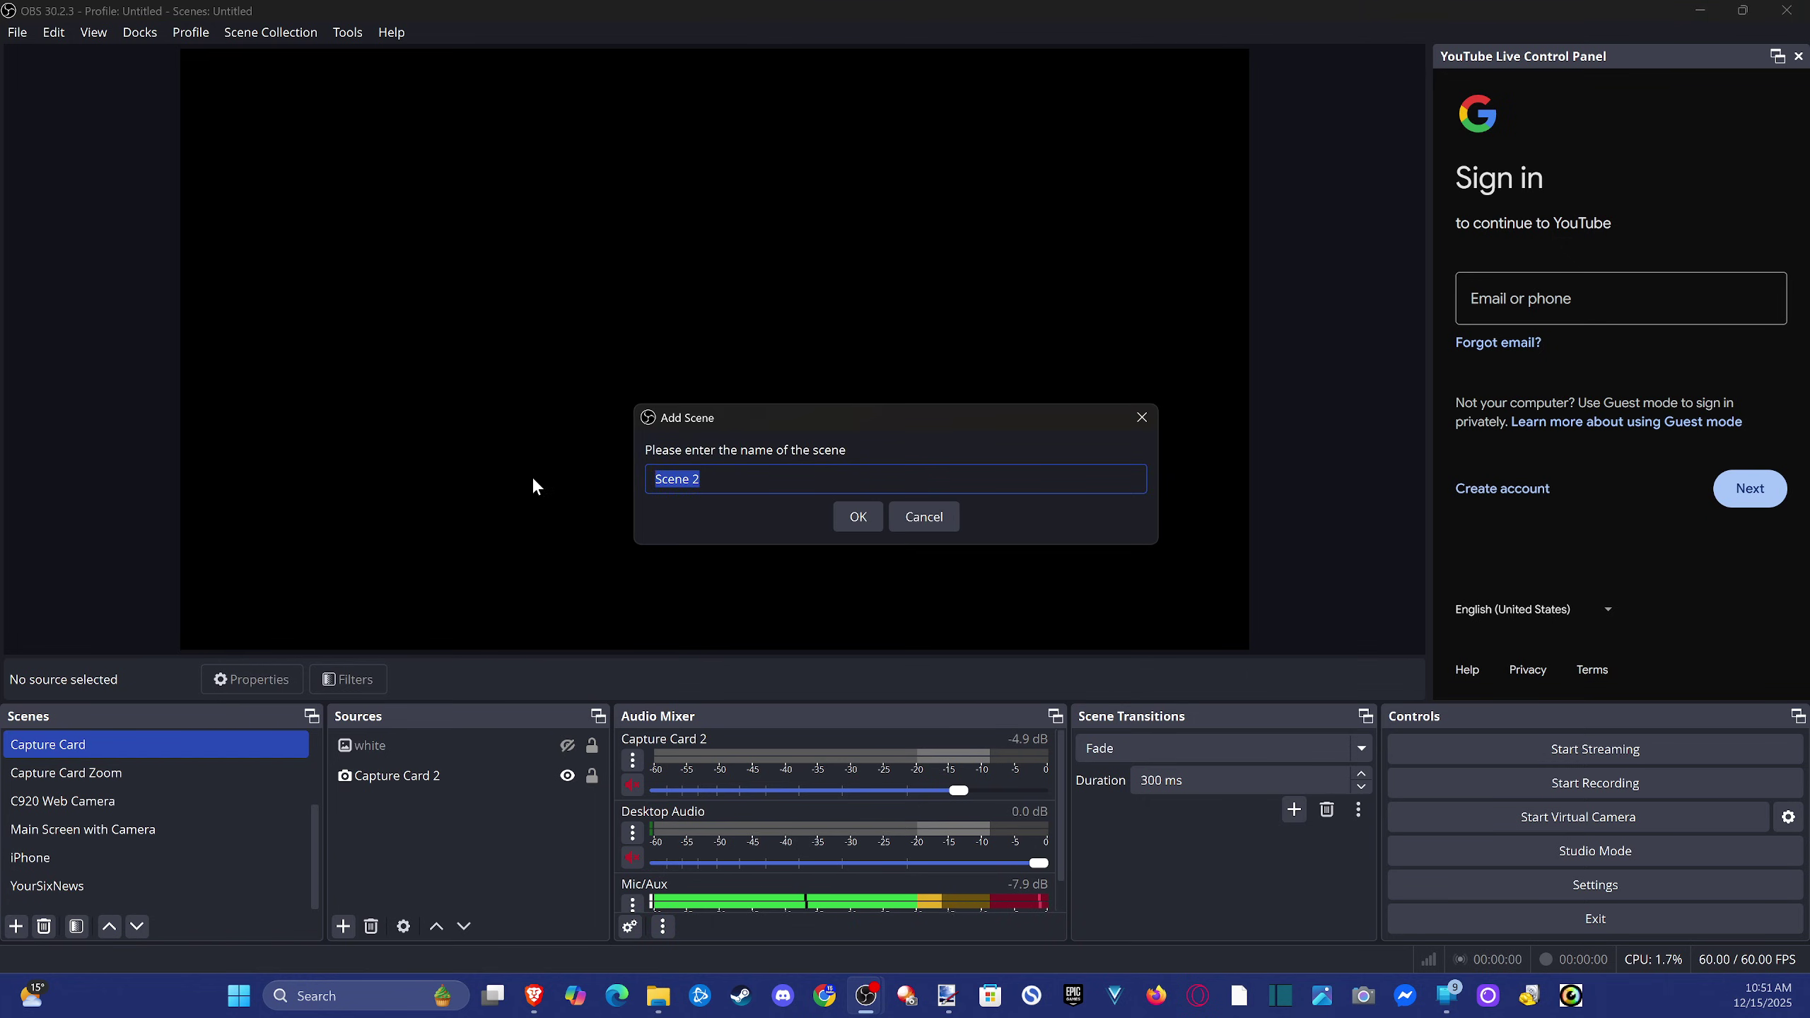
type("Youtube")
left_click(849, 517)
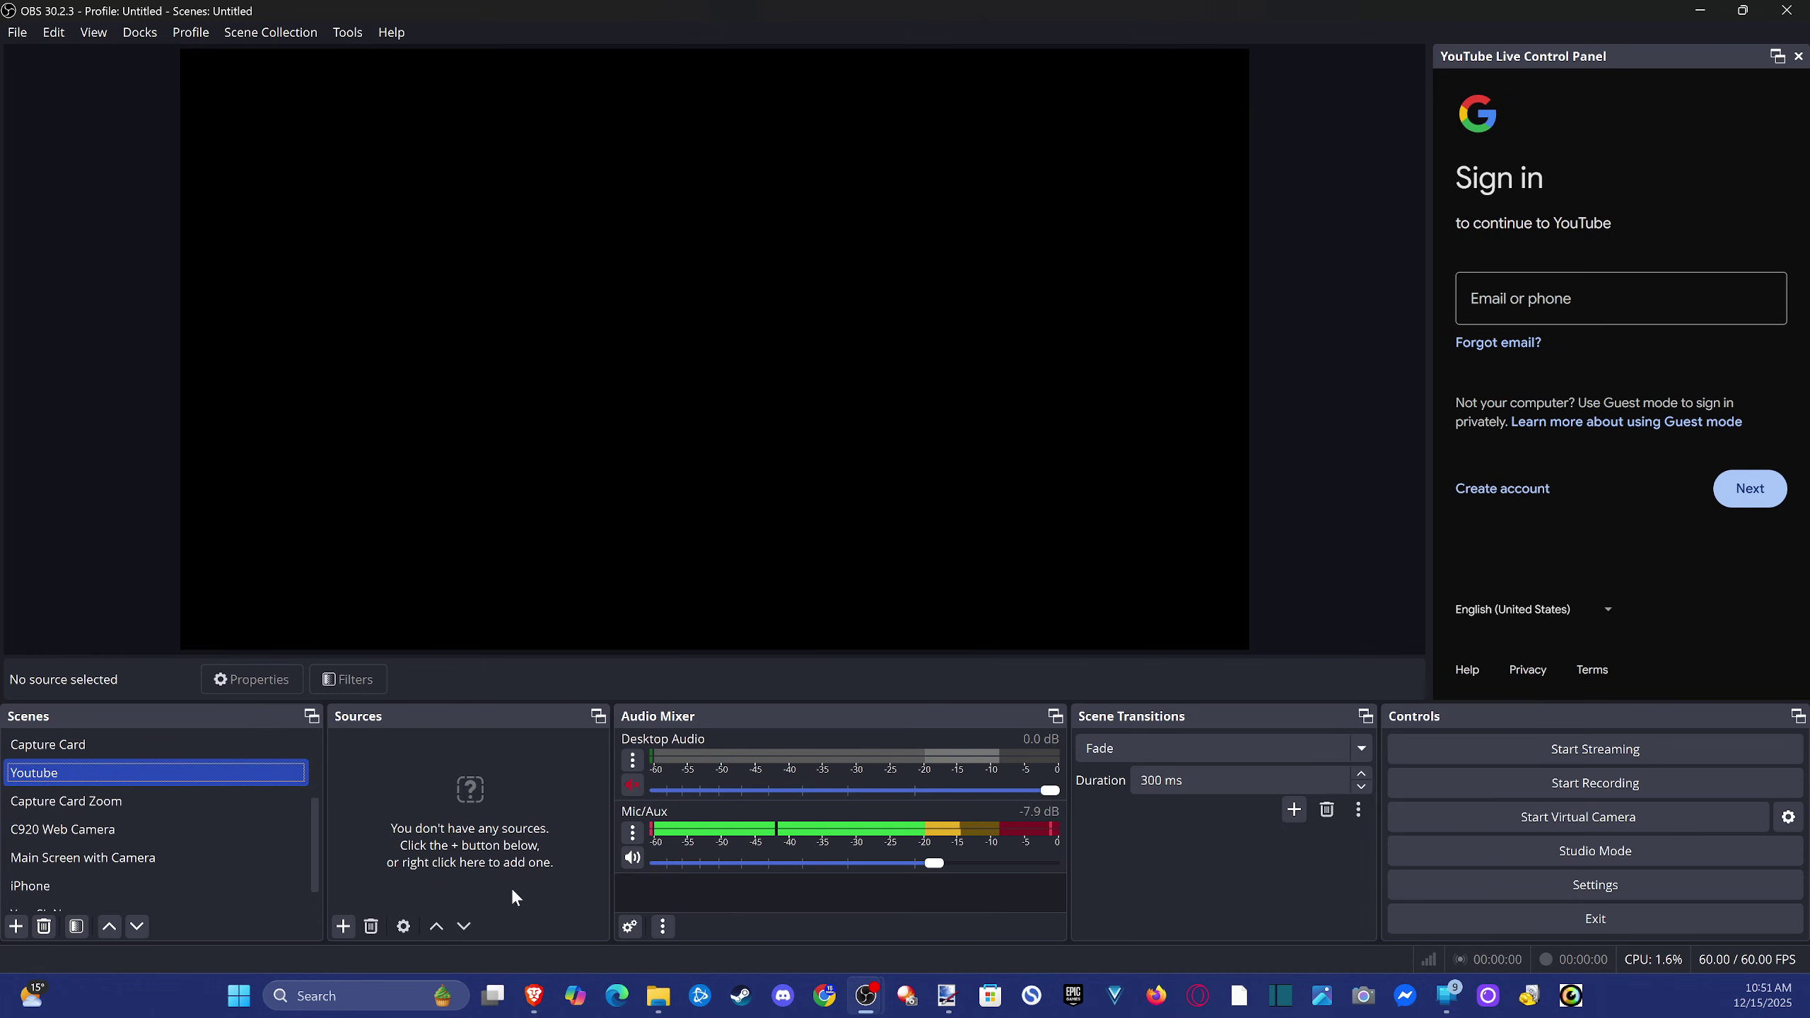
left_click(345, 924)
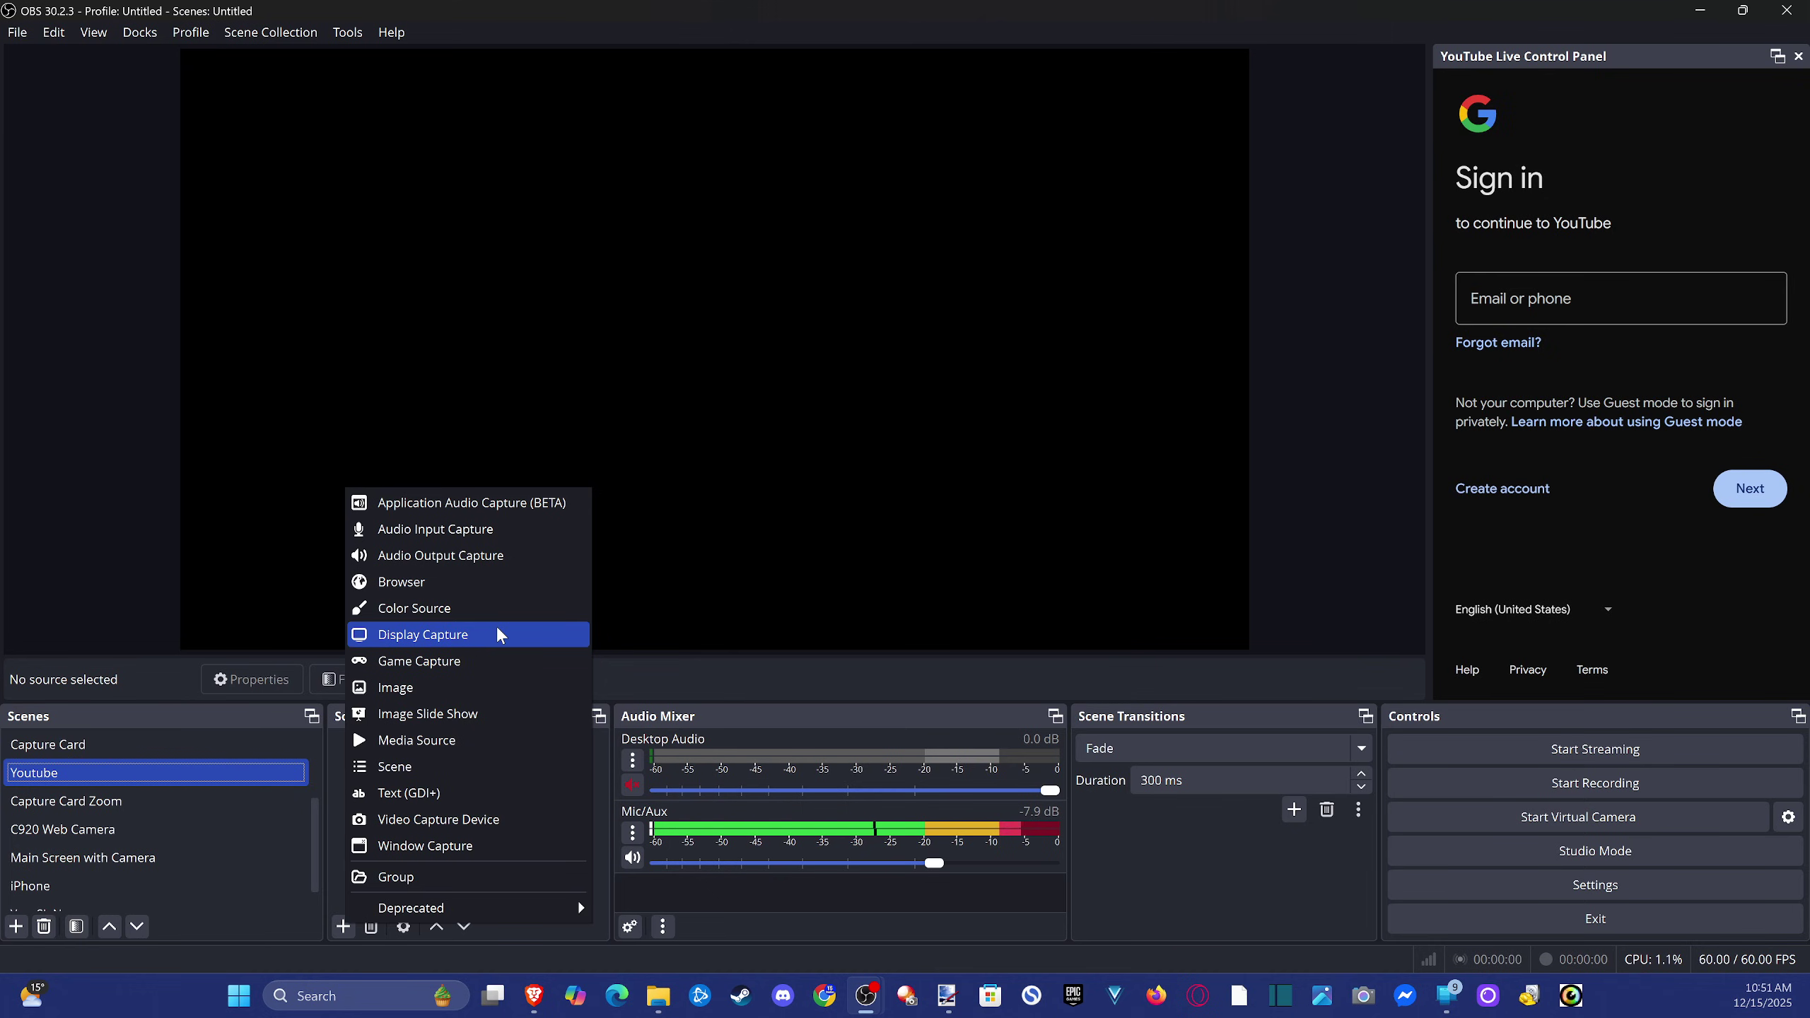
Add a Window Capture source named 'Leagues'.
left_click(459, 848)
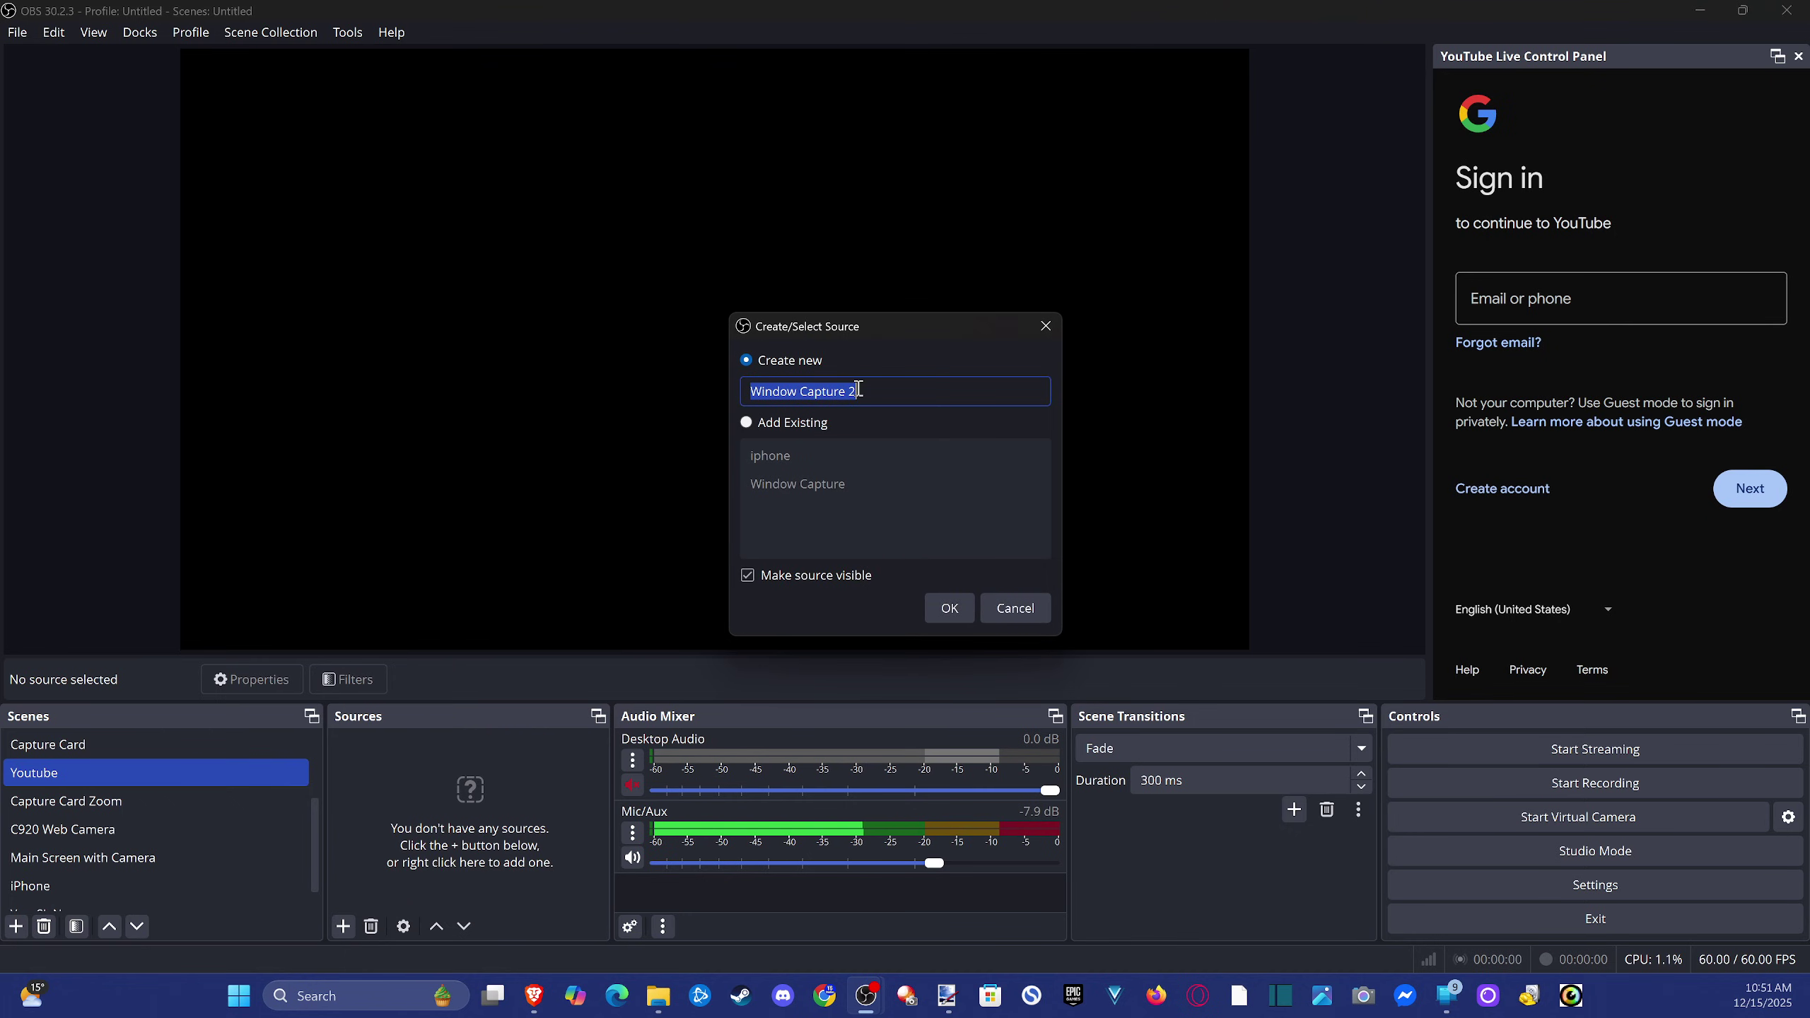
left_click(876, 389)
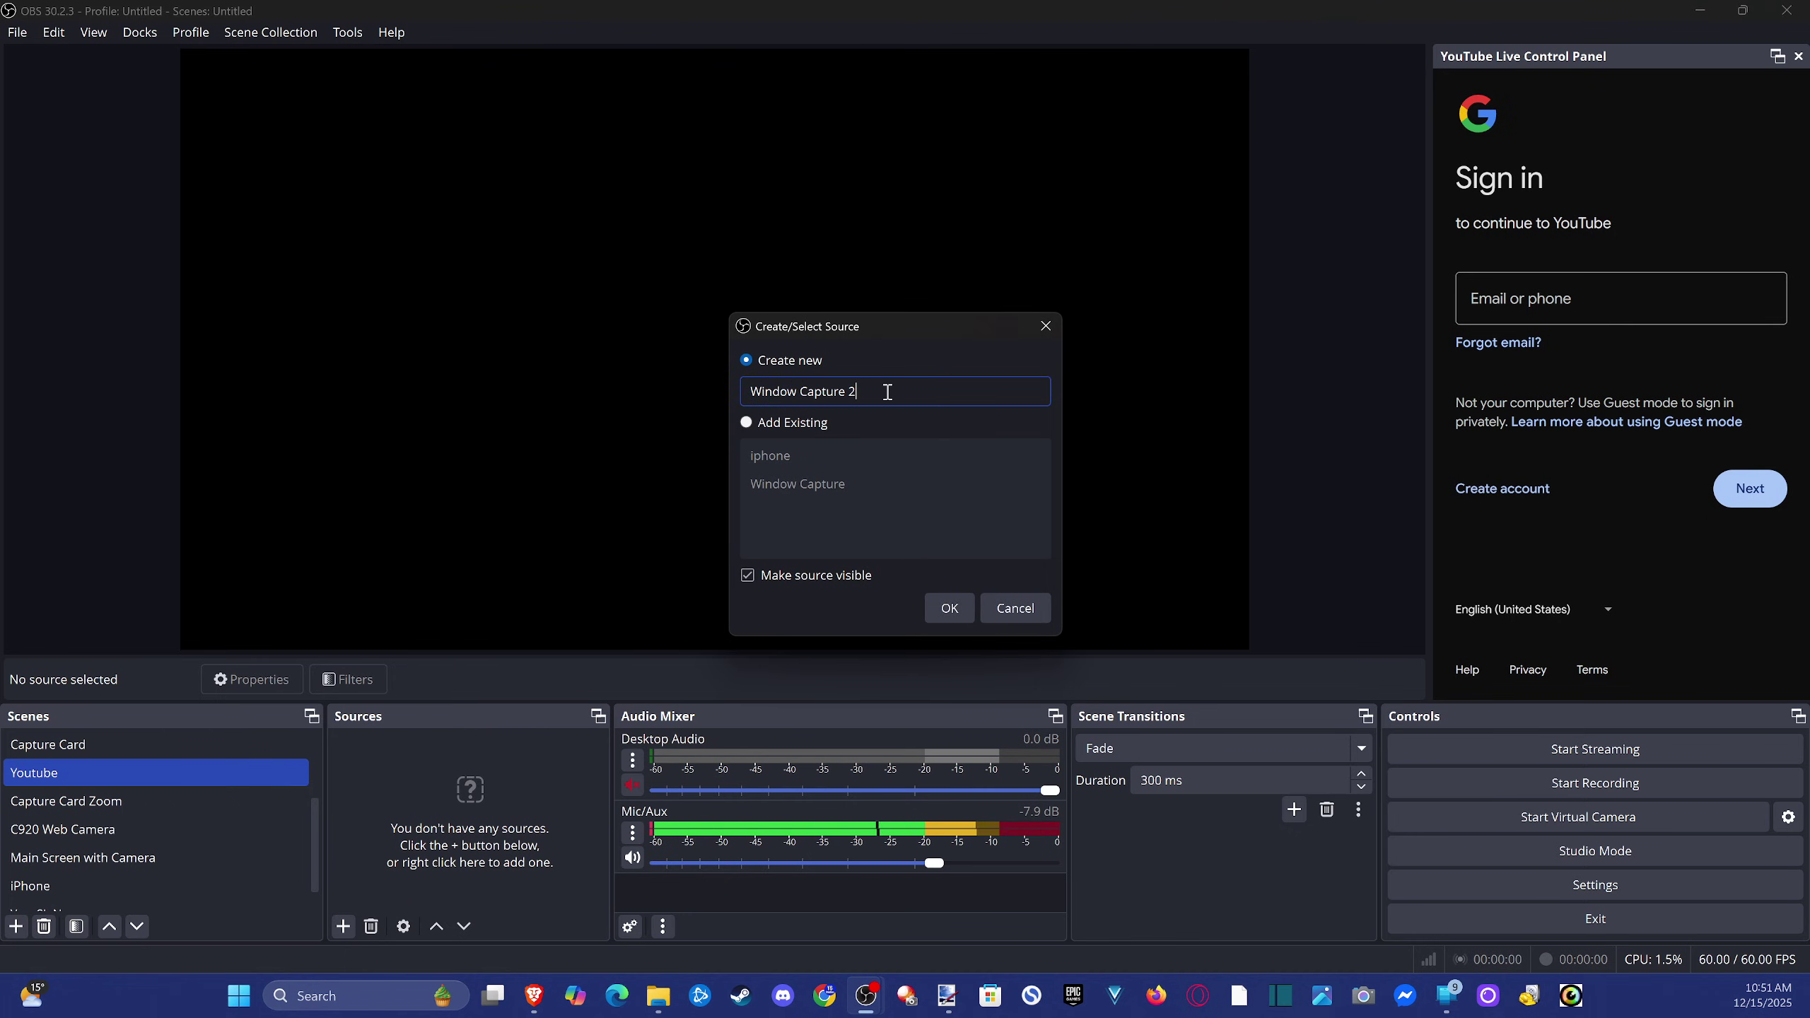
key("ctrl+a")
type("Leagues")
left_click(959, 611)
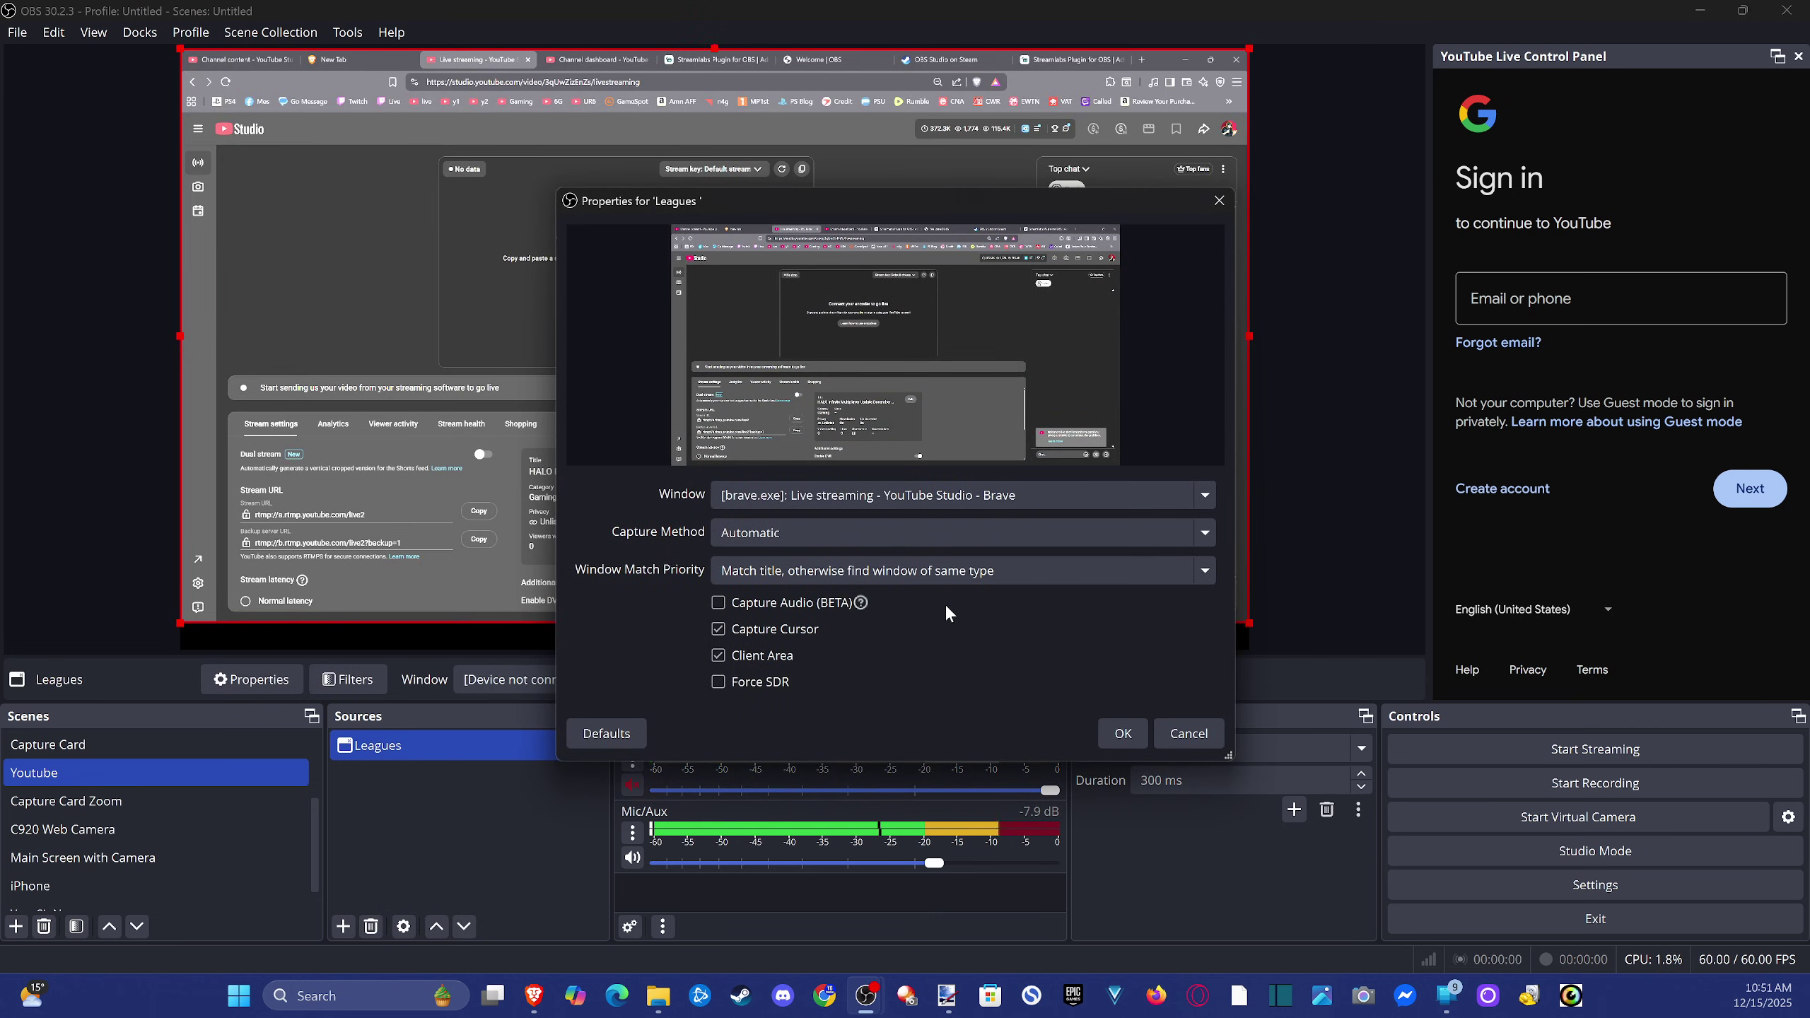
Keep the Leagues capture on the Brave YouTube Studio window with Automatic capture method.
left_click(889, 501)
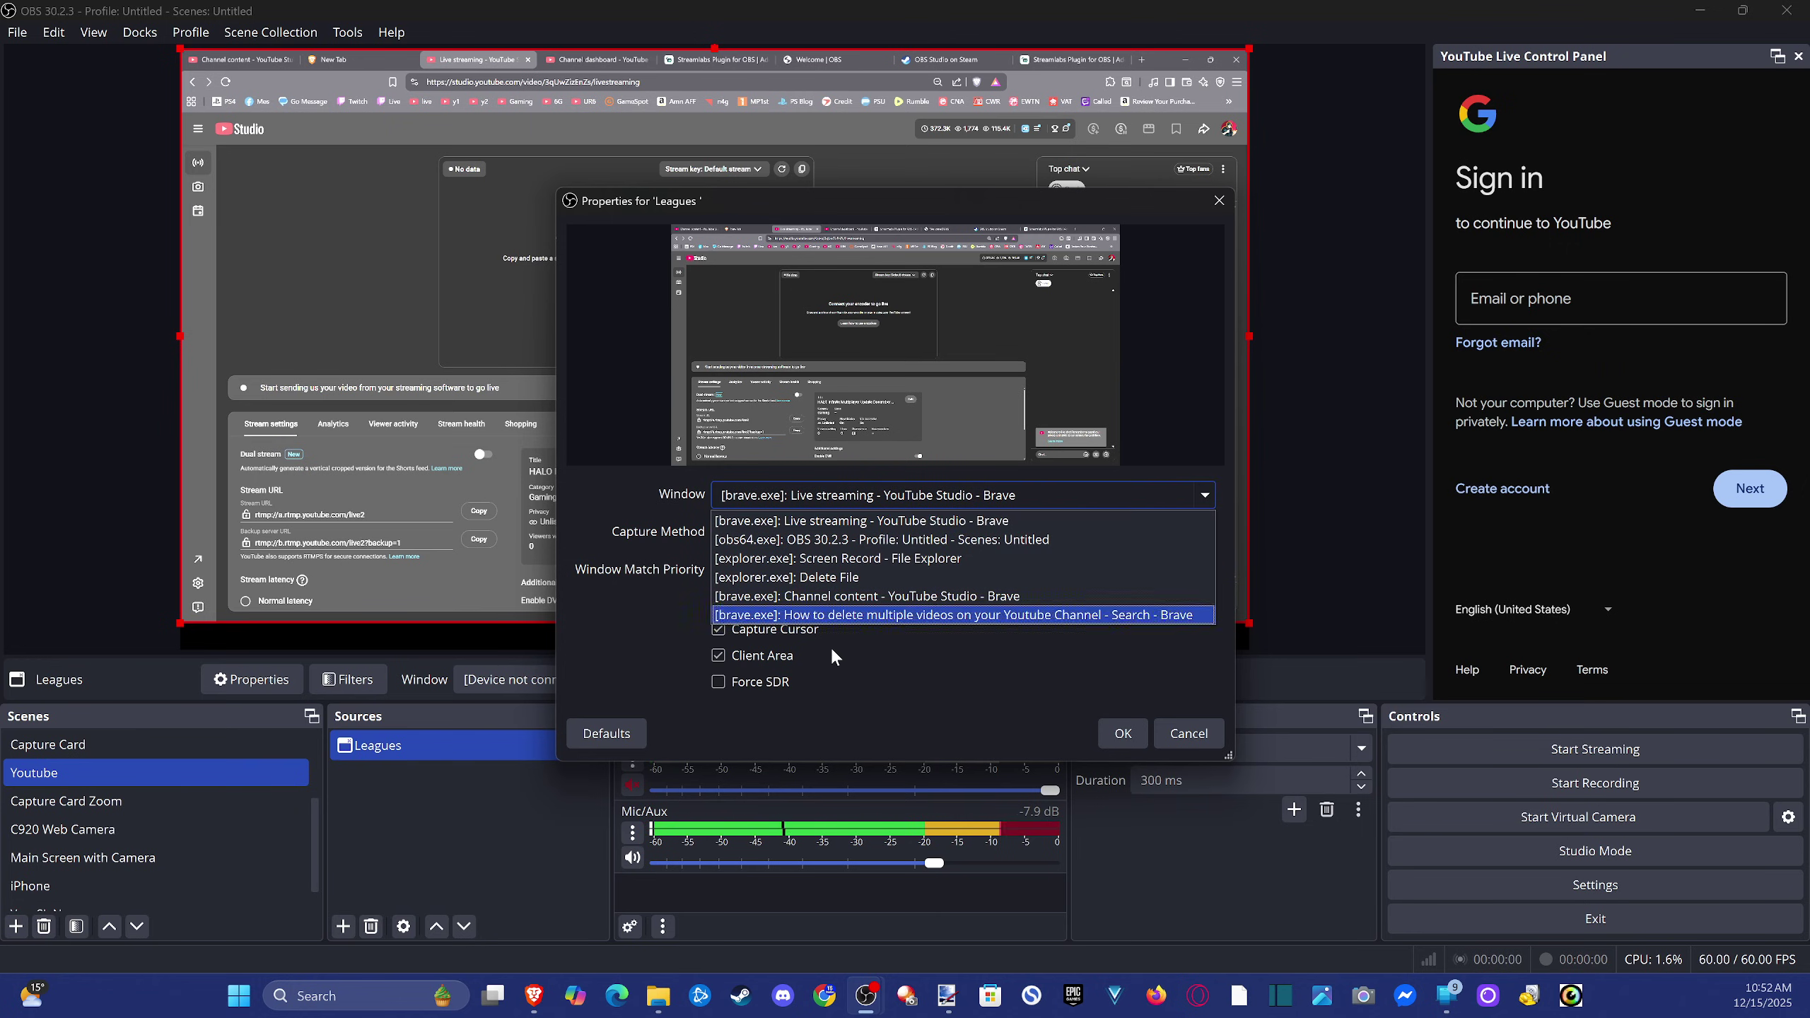
left_click(783, 485)
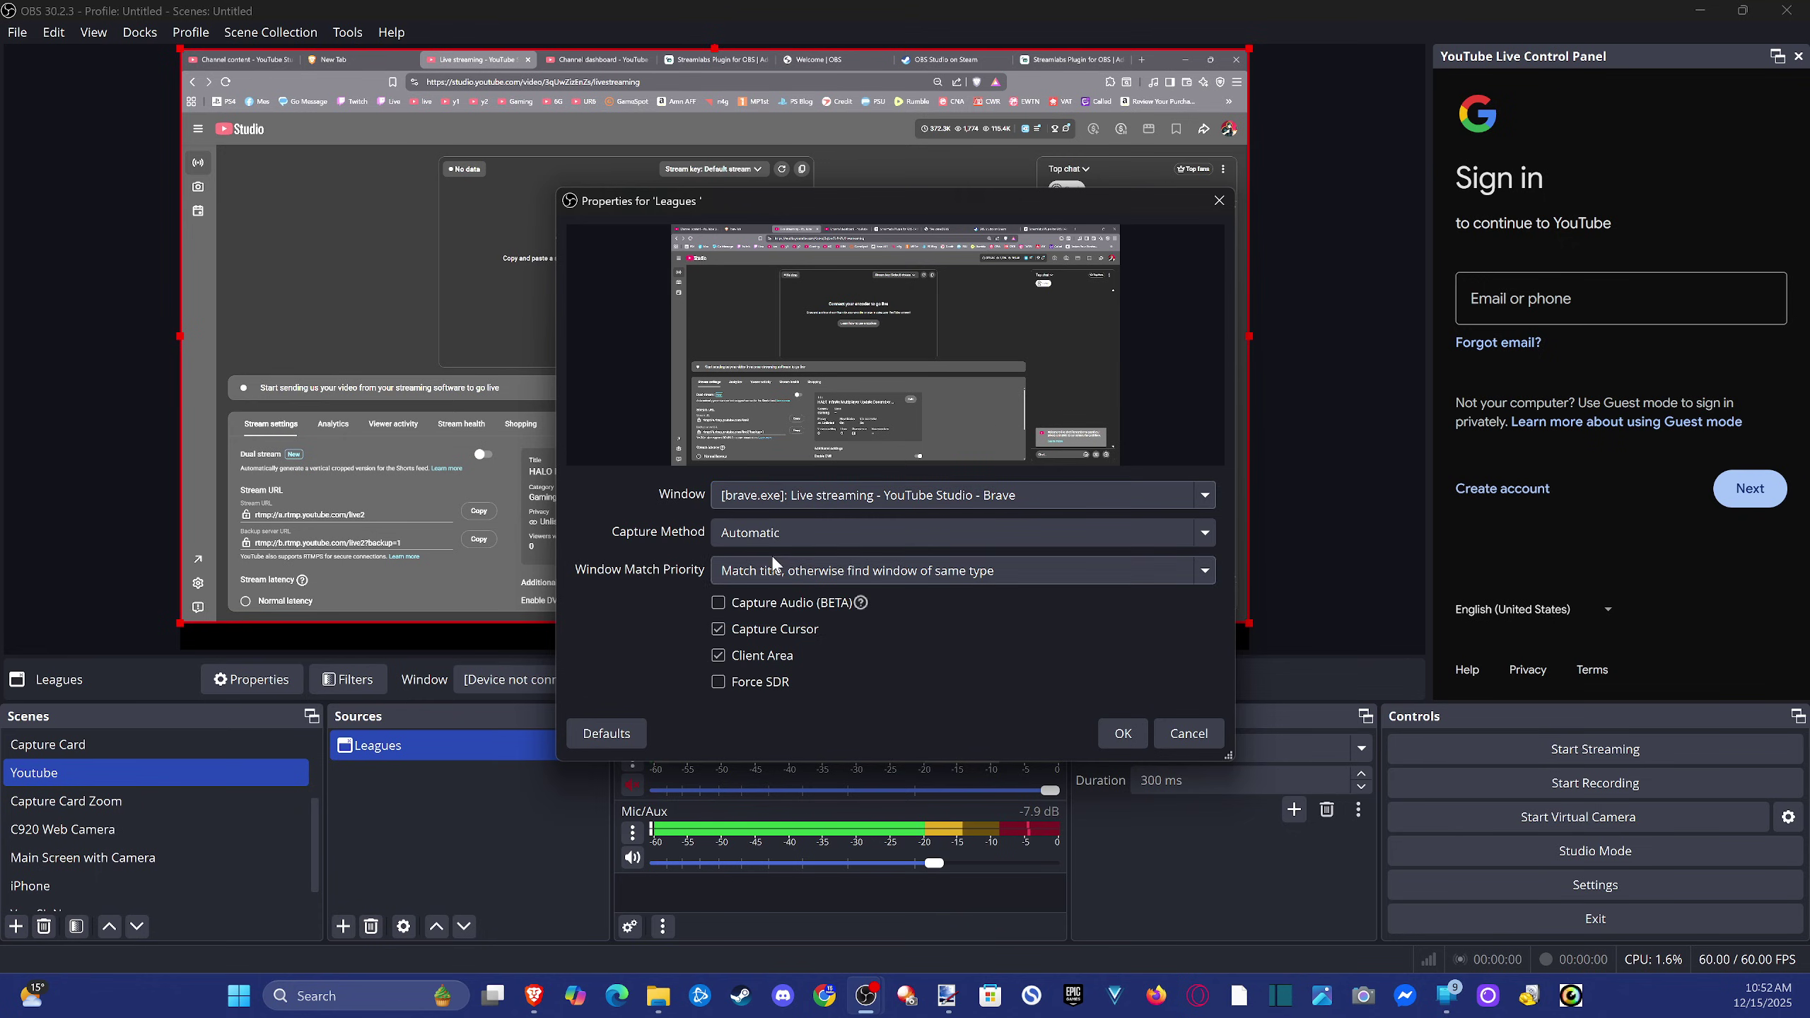
left_click(809, 494)
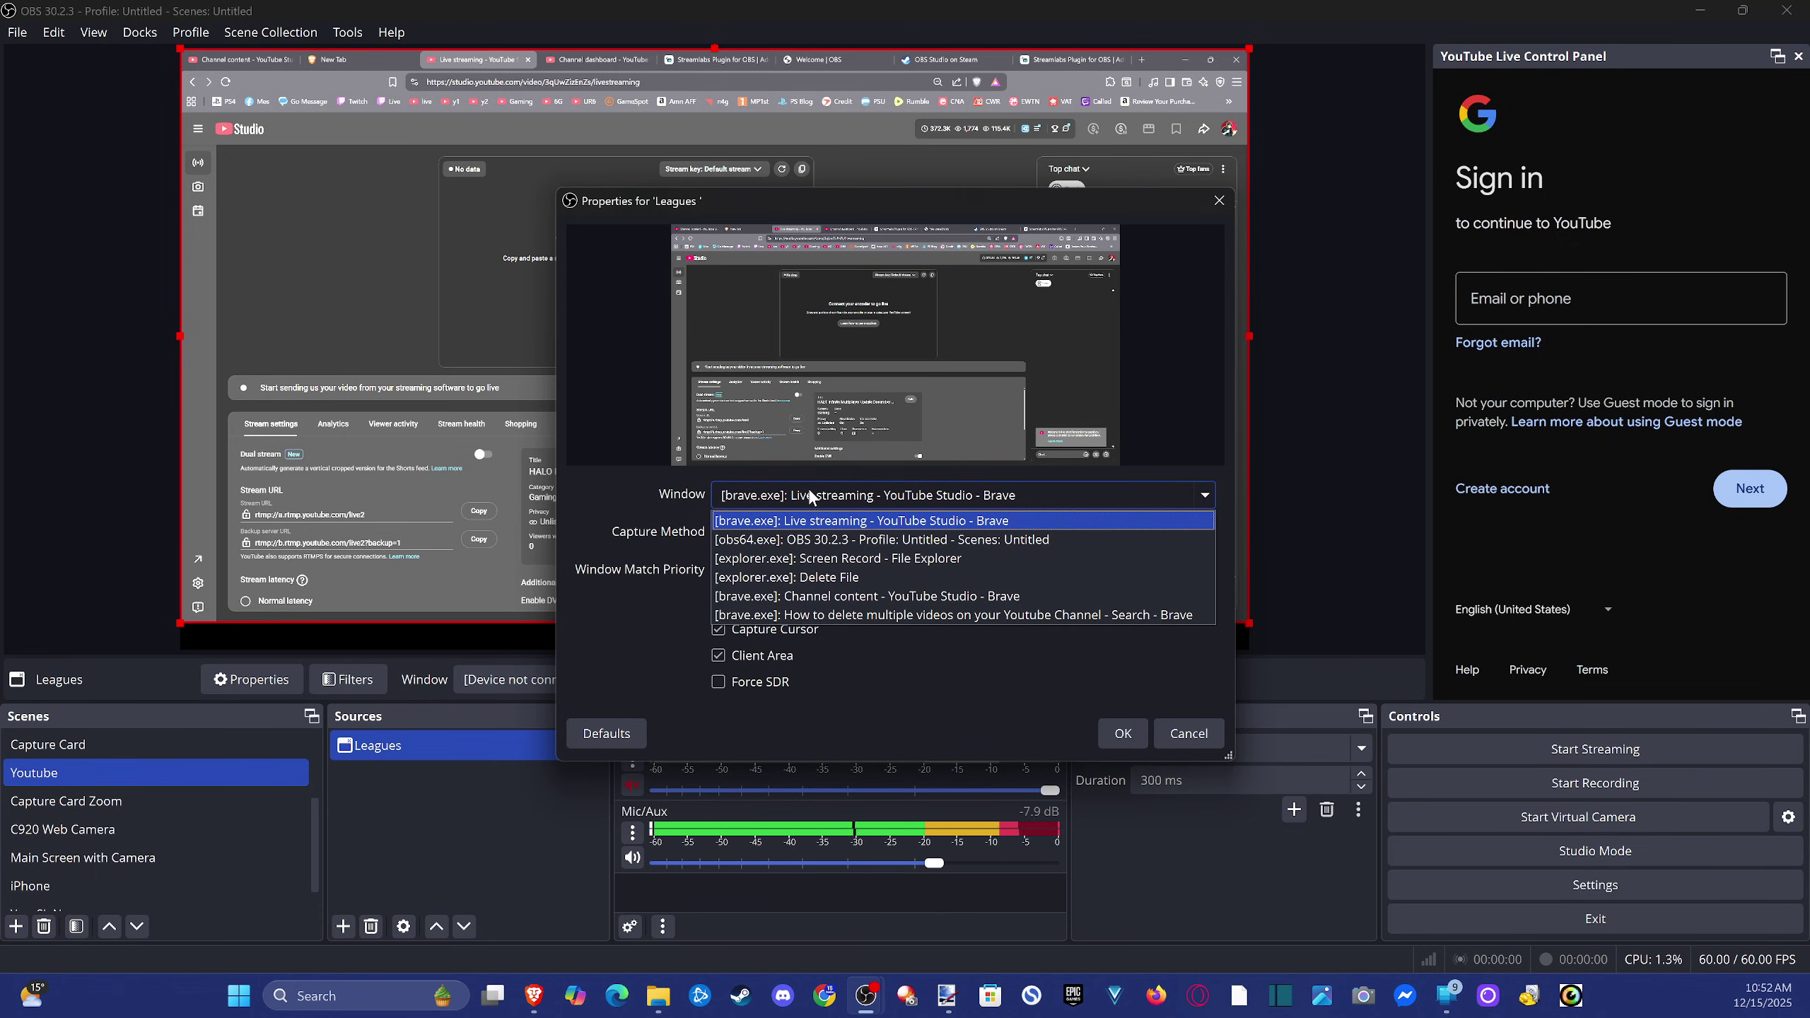
left_click(808, 493)
left_click(770, 533)
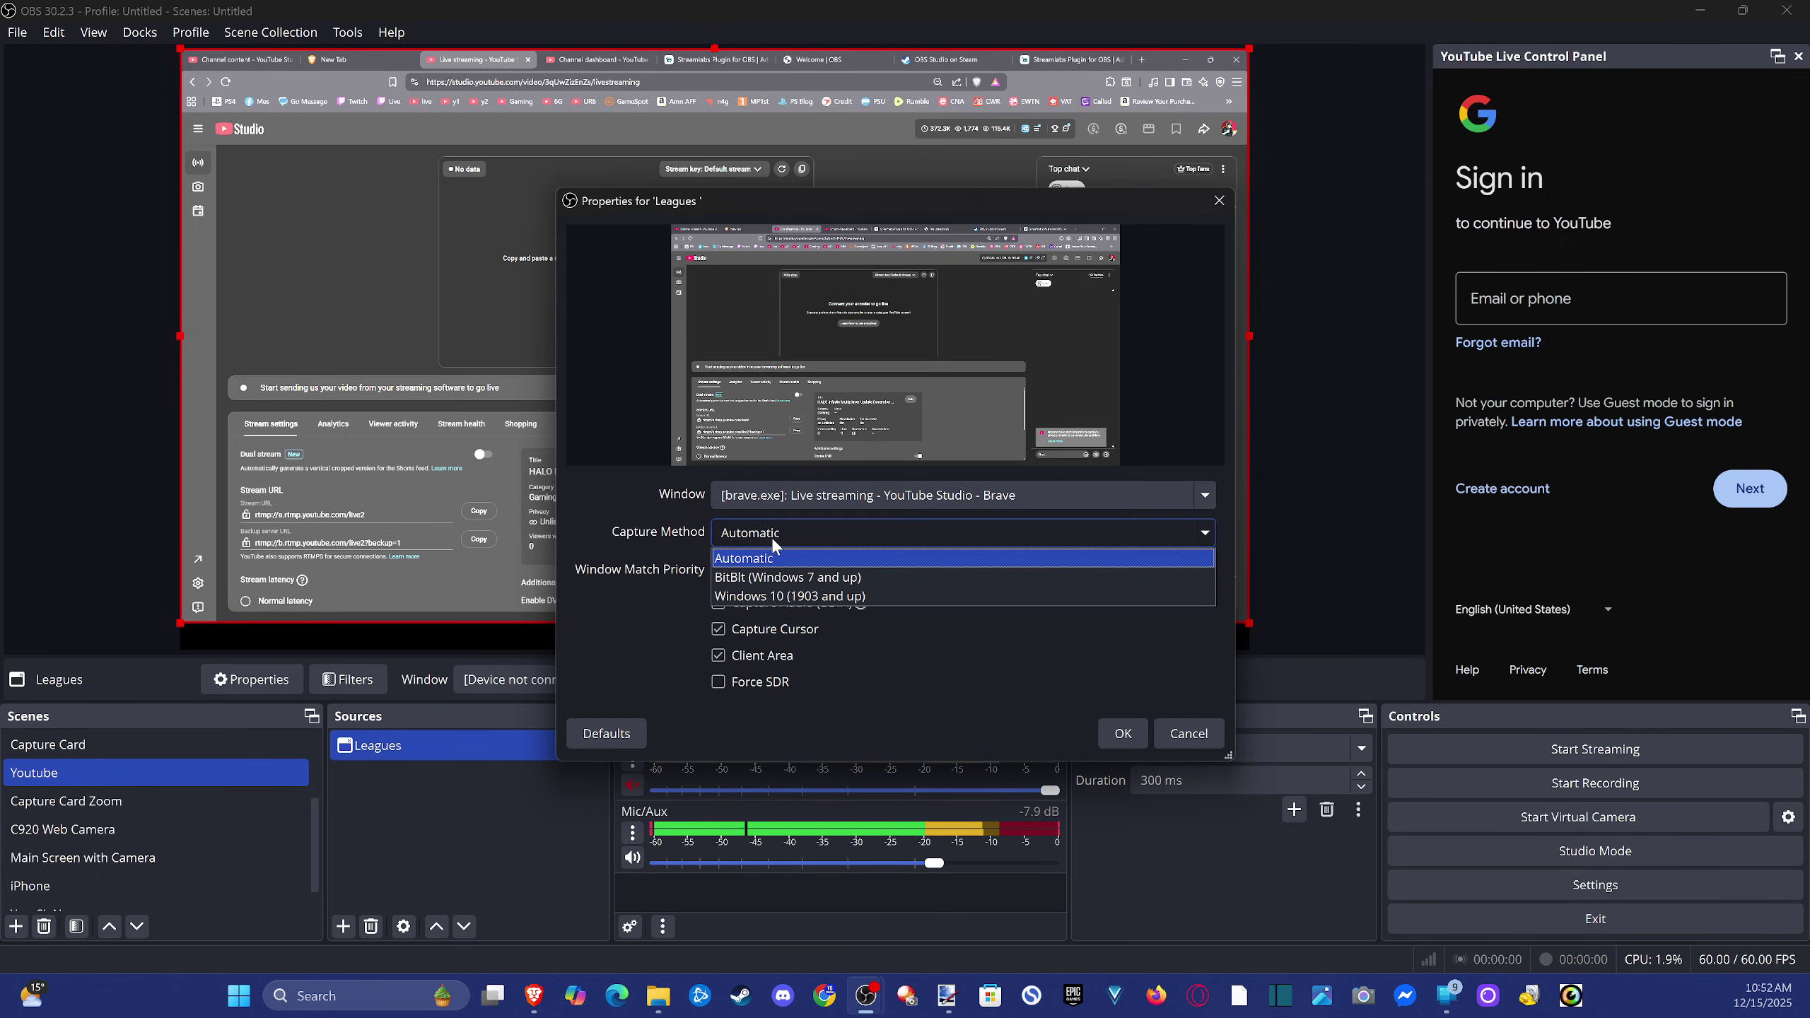
left_click(771, 555)
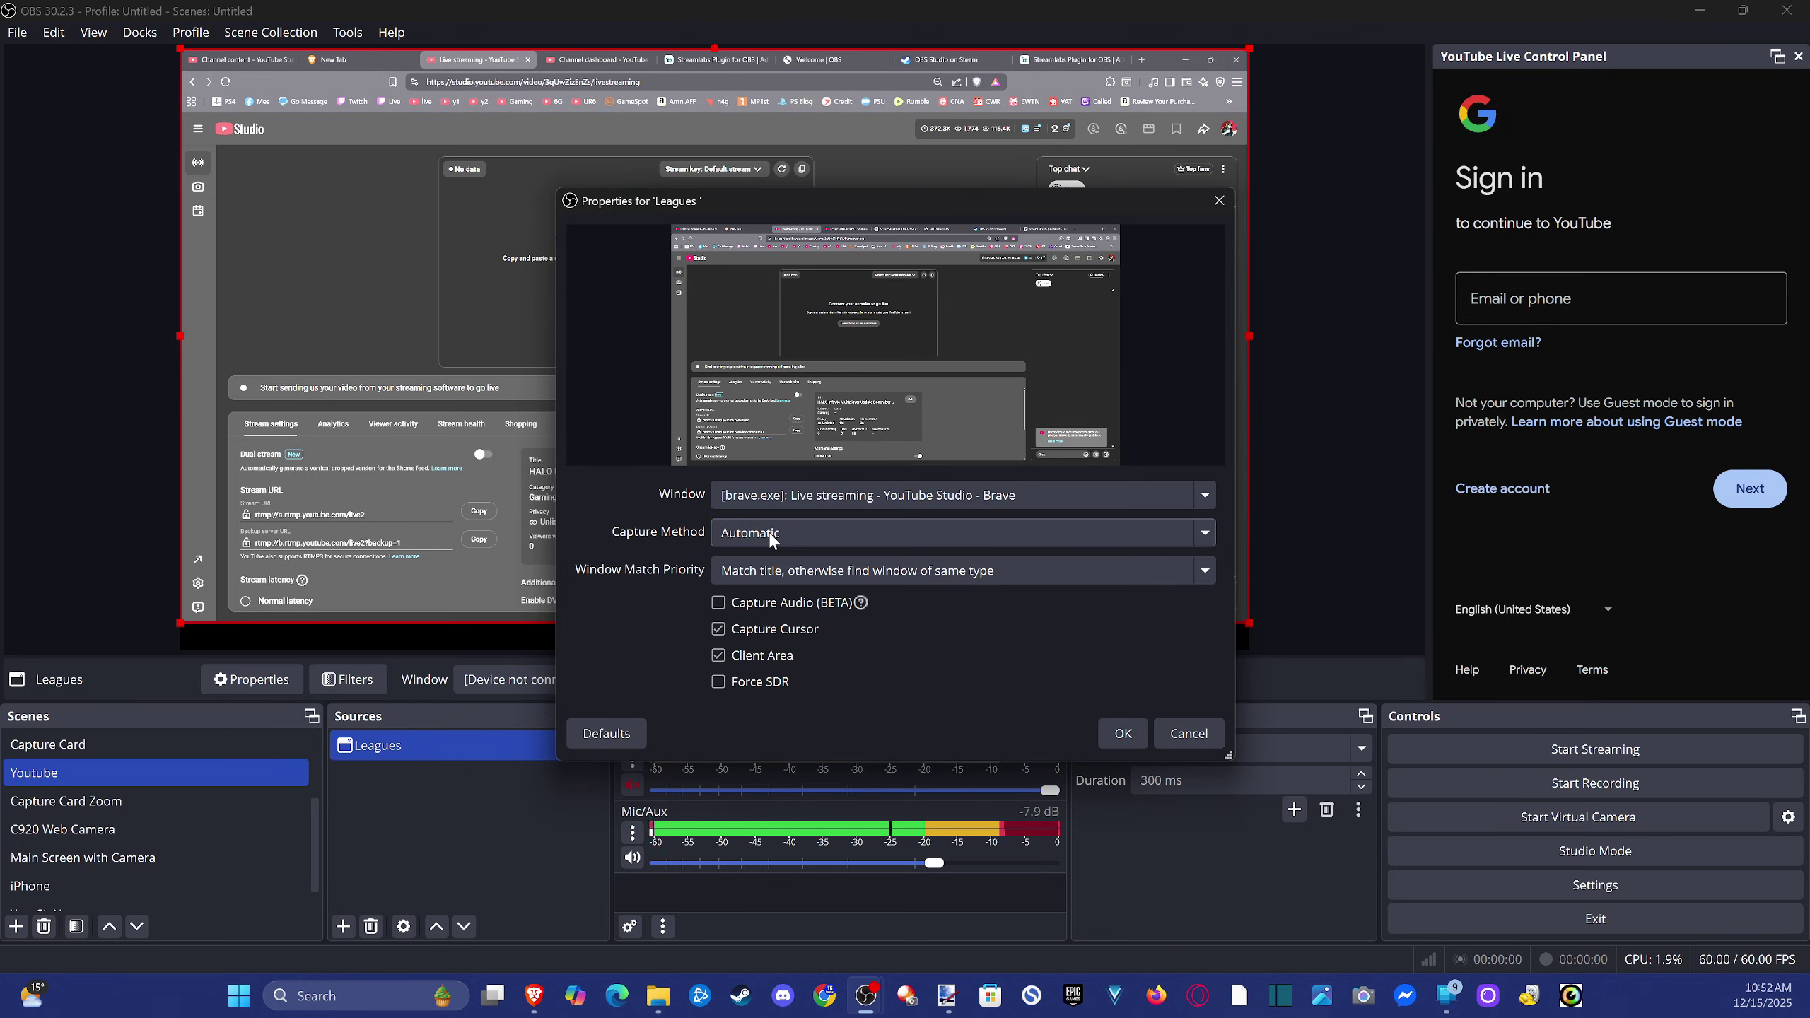
left_click(772, 539)
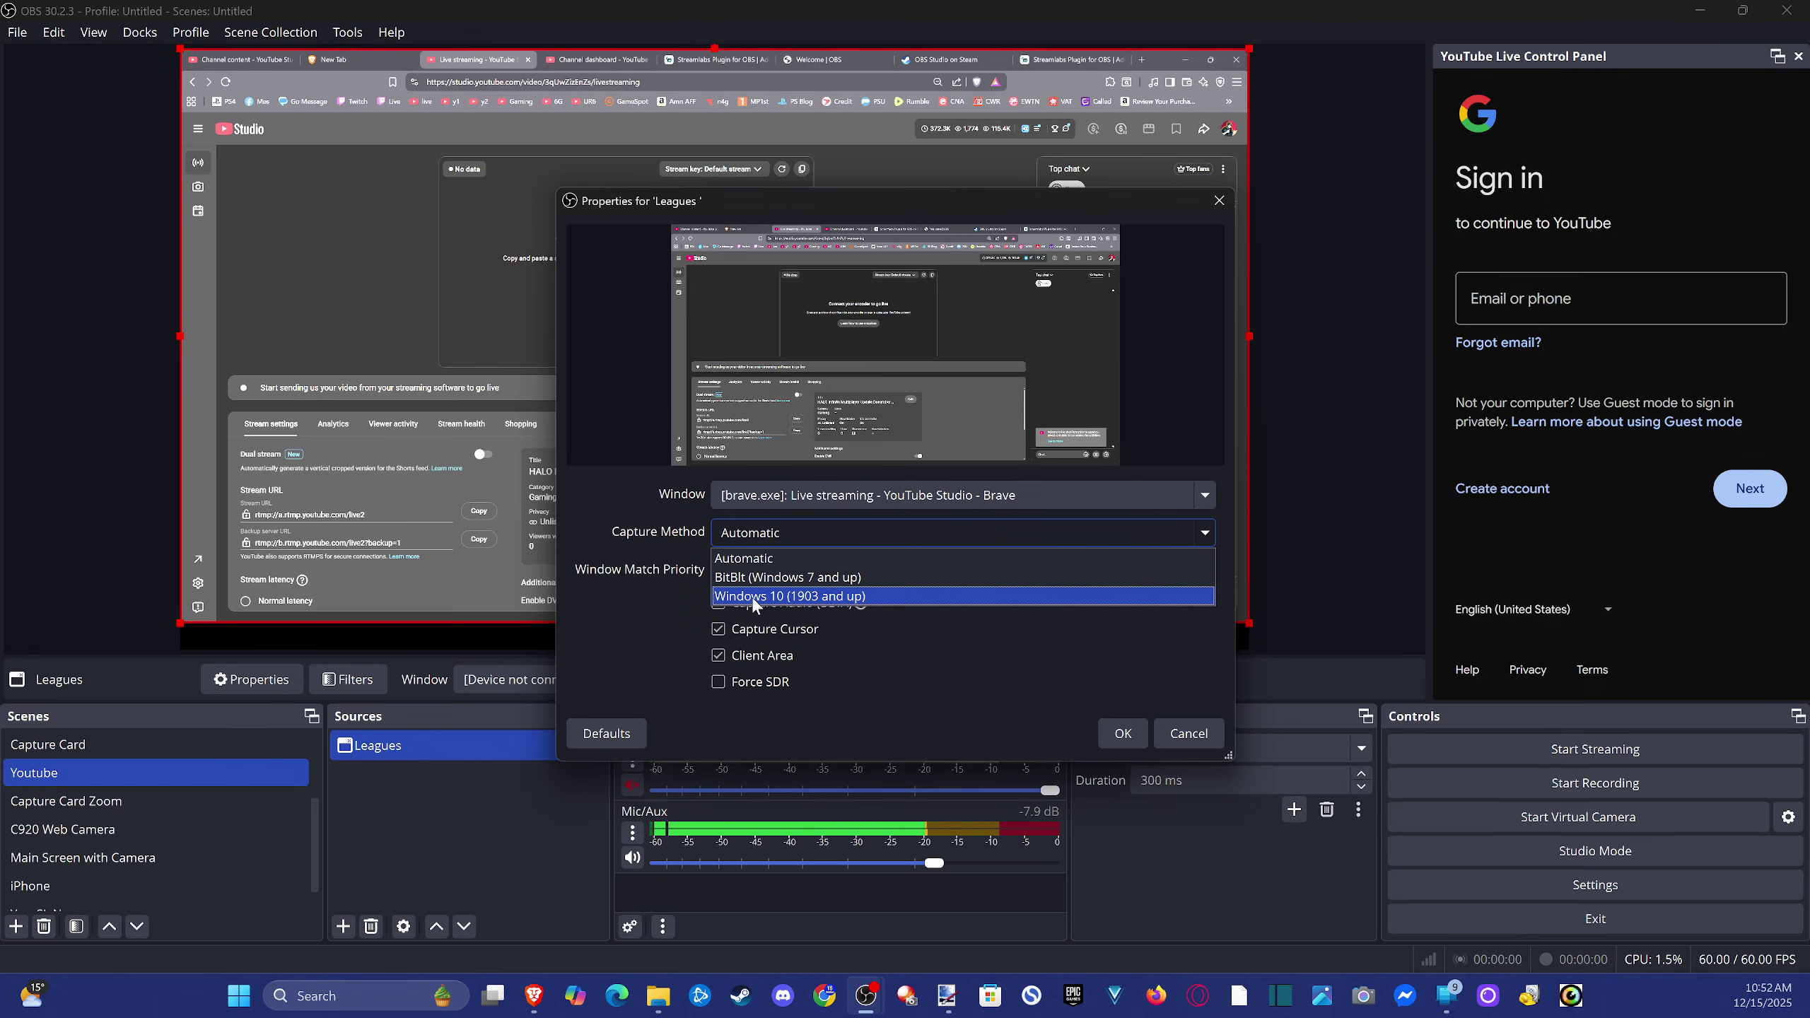
left_click(887, 553)
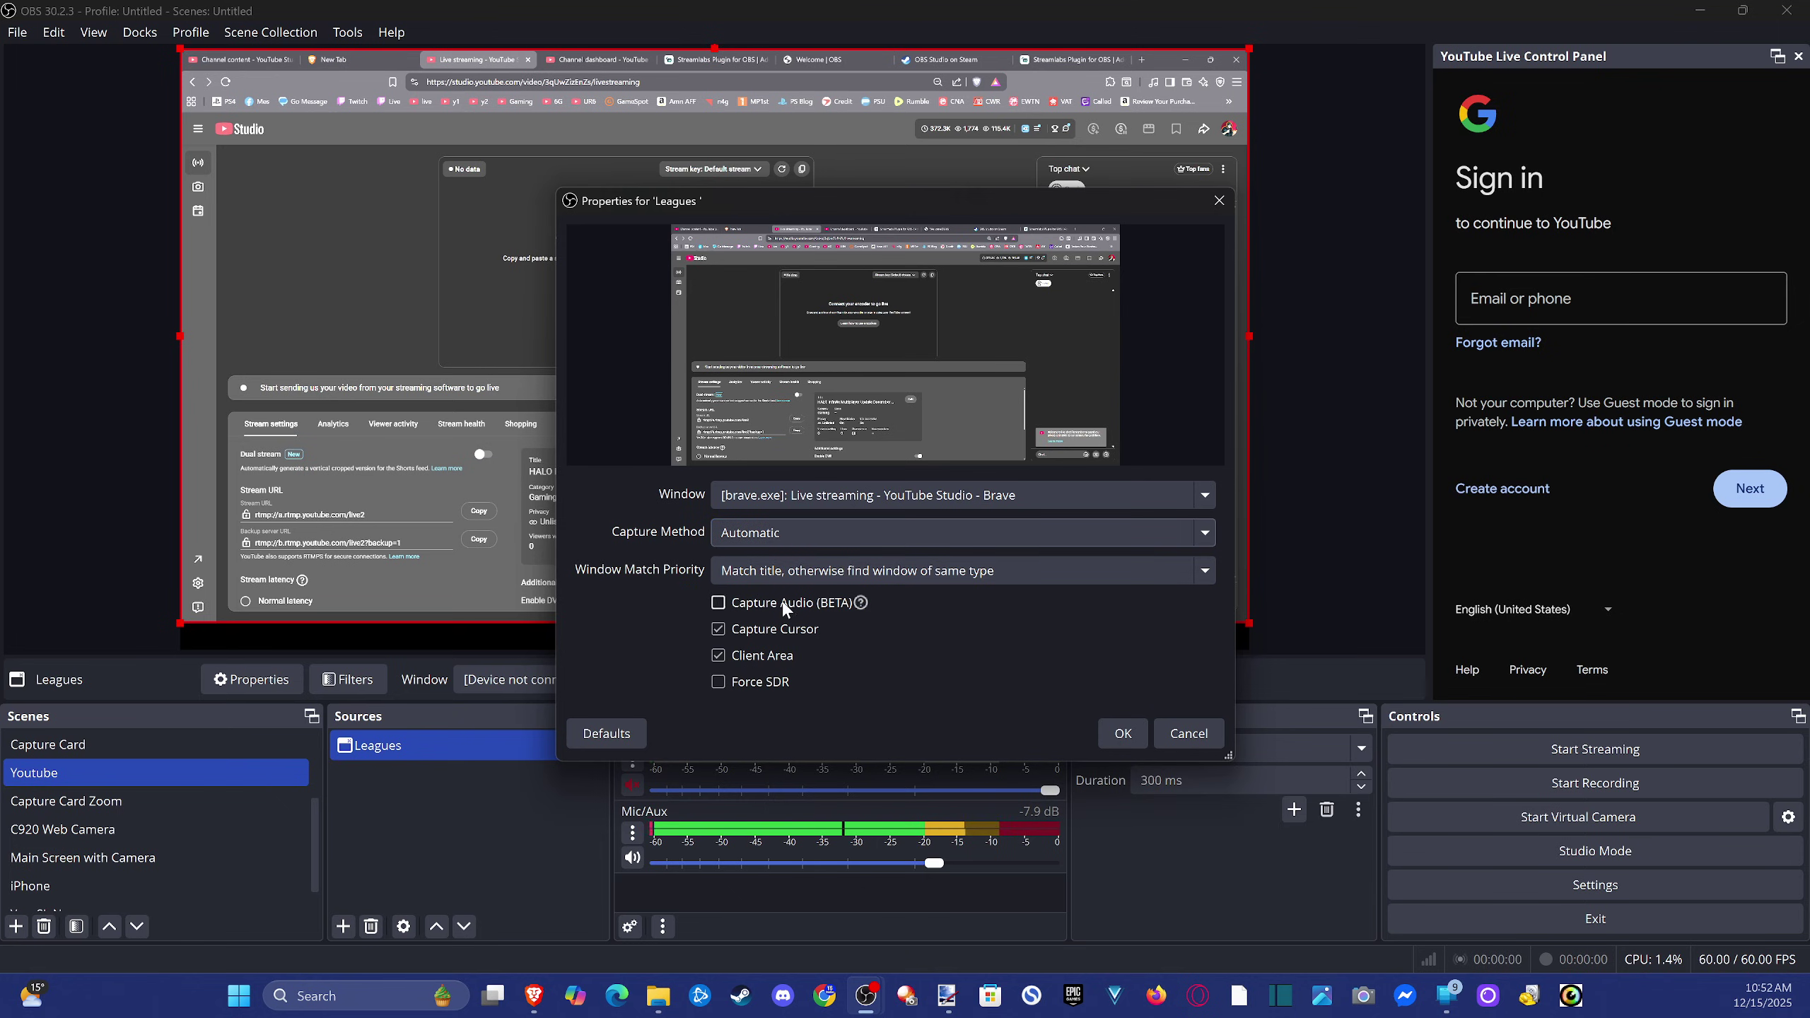
left_click(1199, 742)
double_click(427, 747)
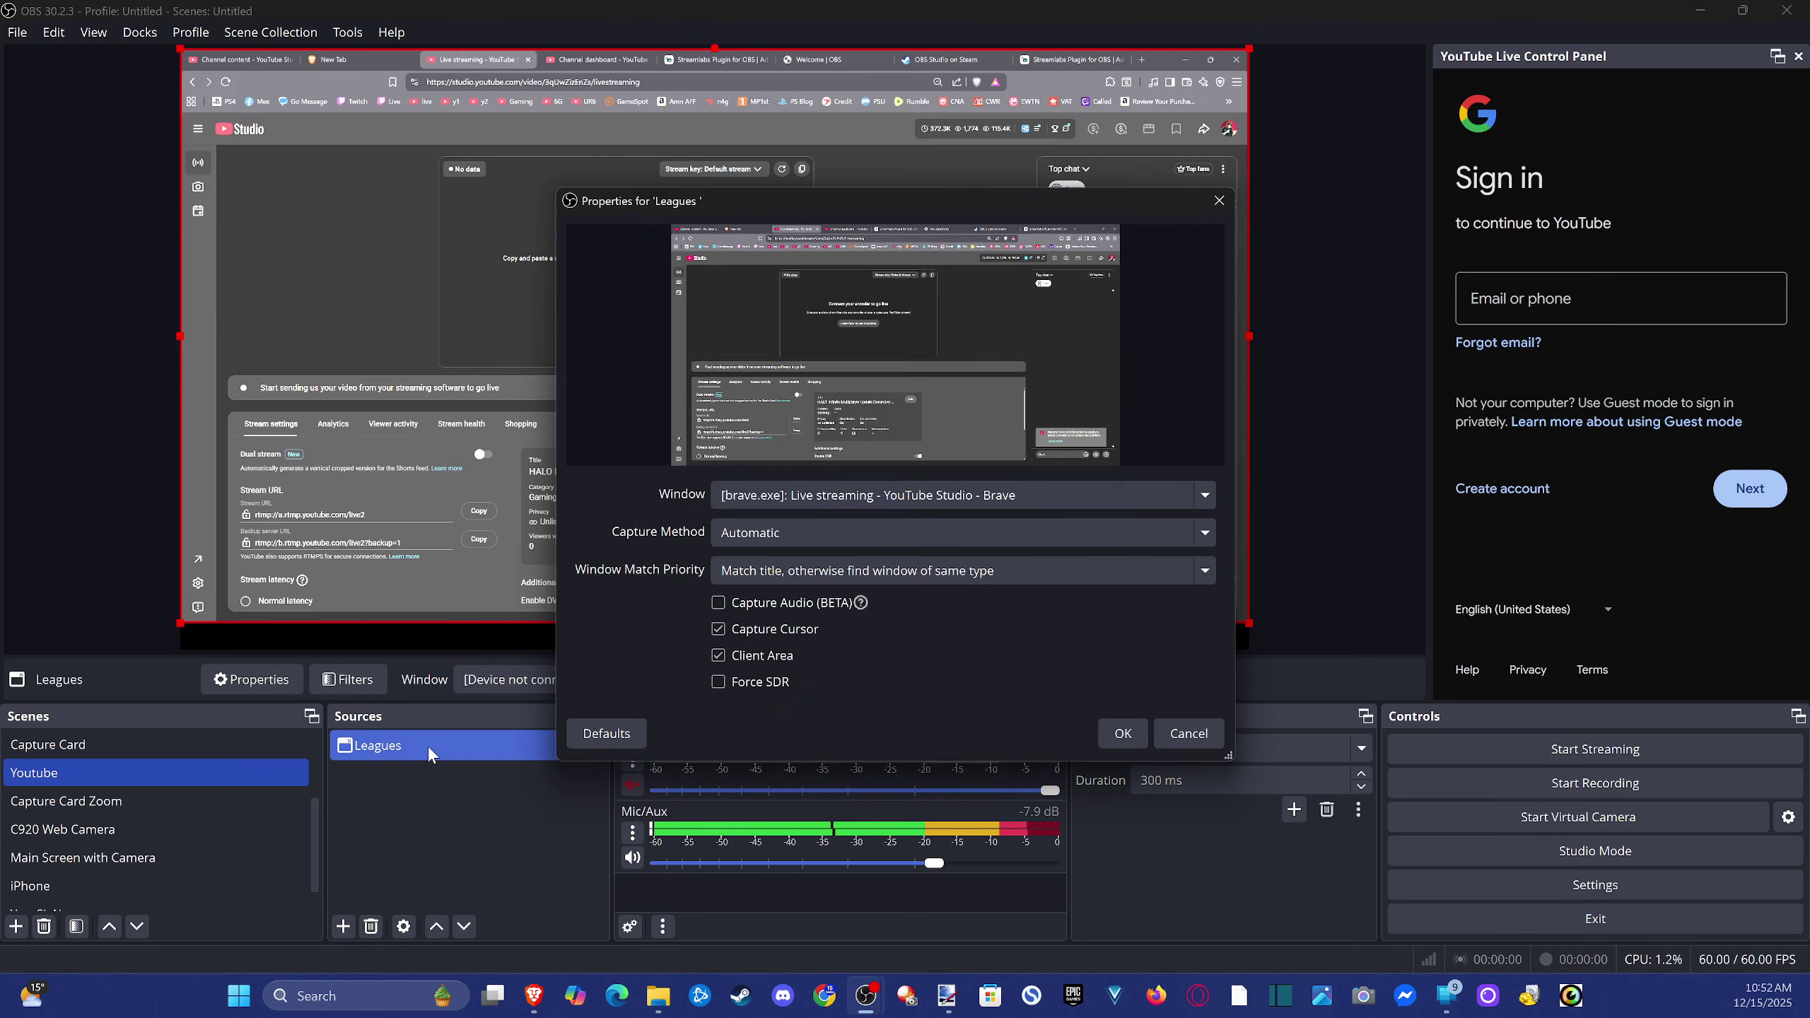
key("Escape")
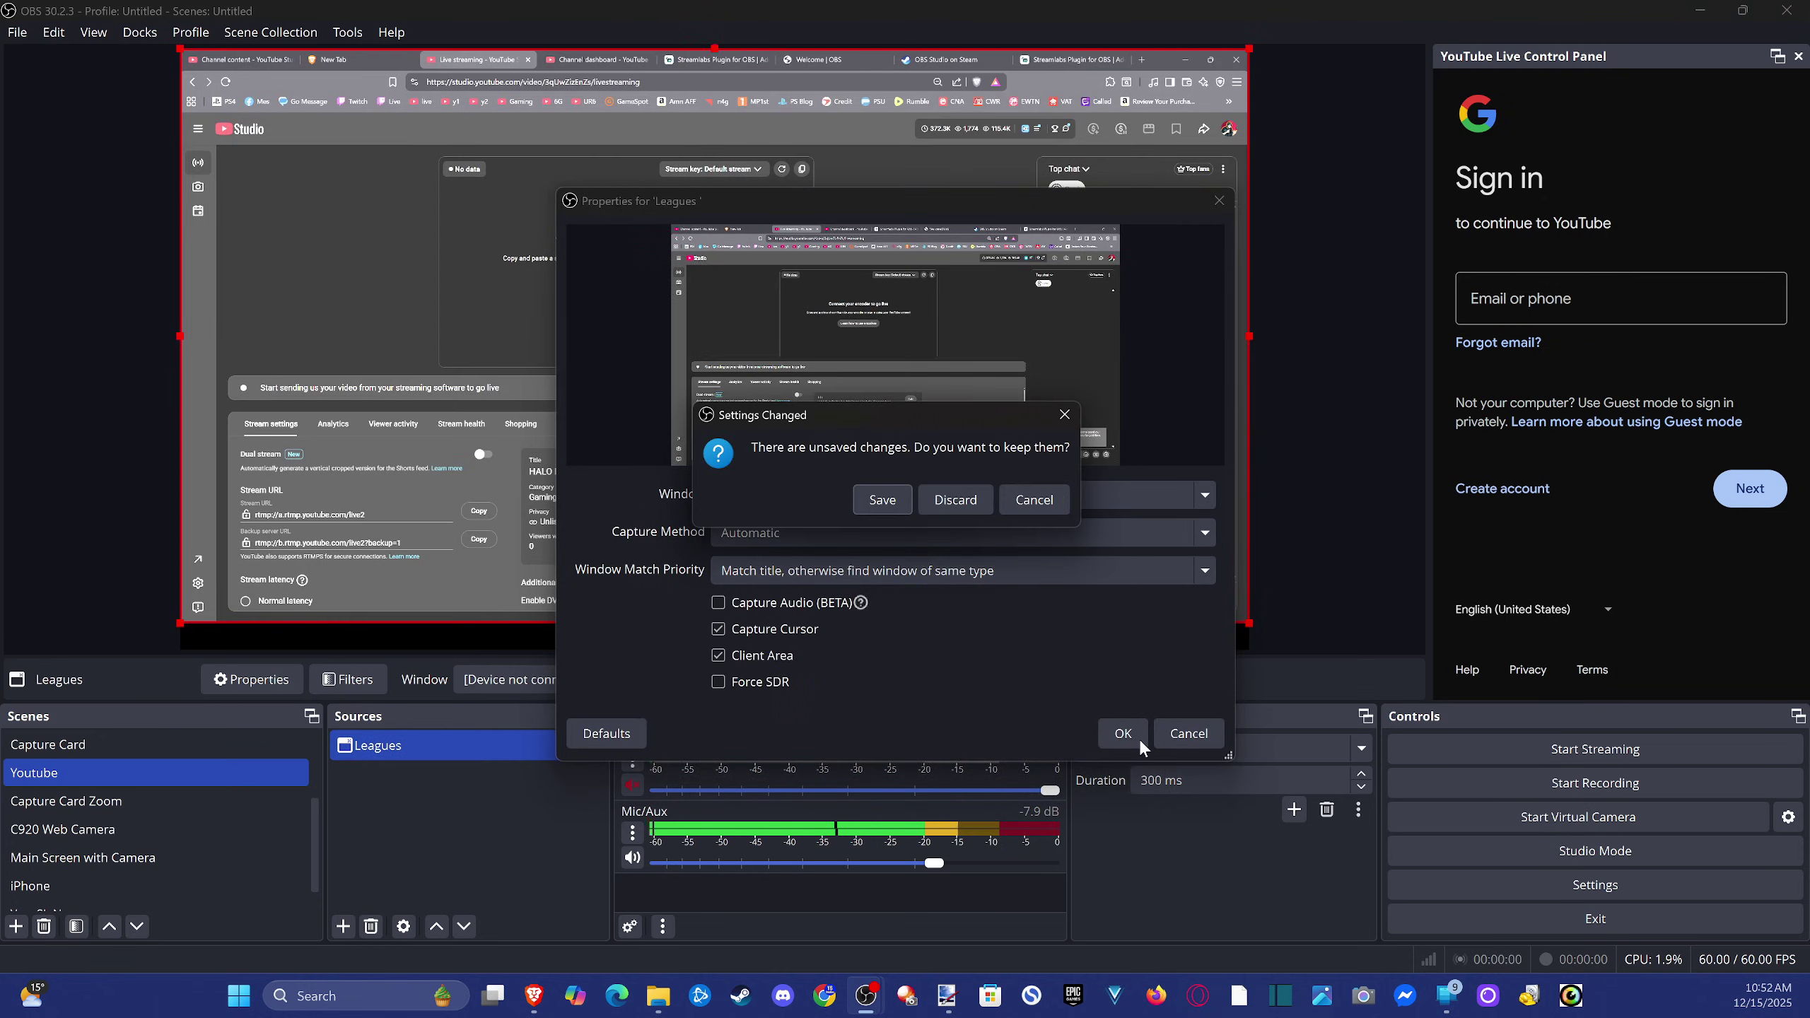
Discard pending changes and add a Game Capture source capturing any fullscreen application.
left_click(936, 508)
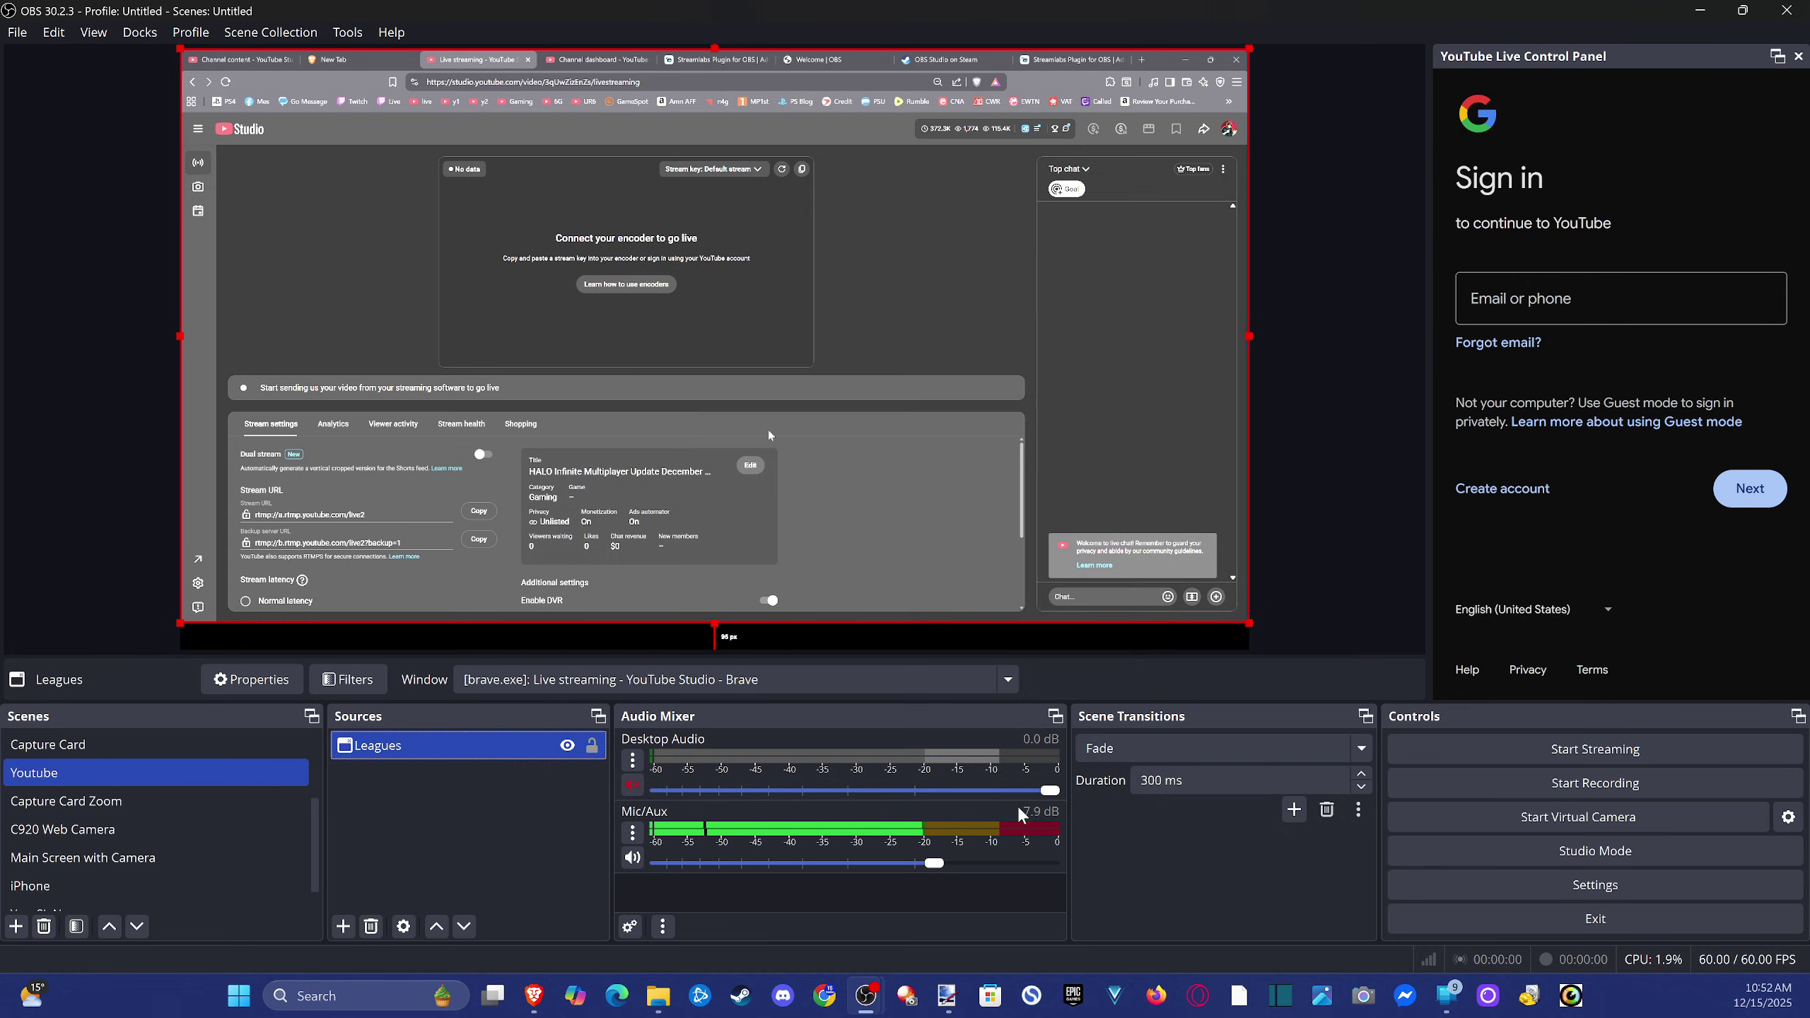
left_click(348, 927)
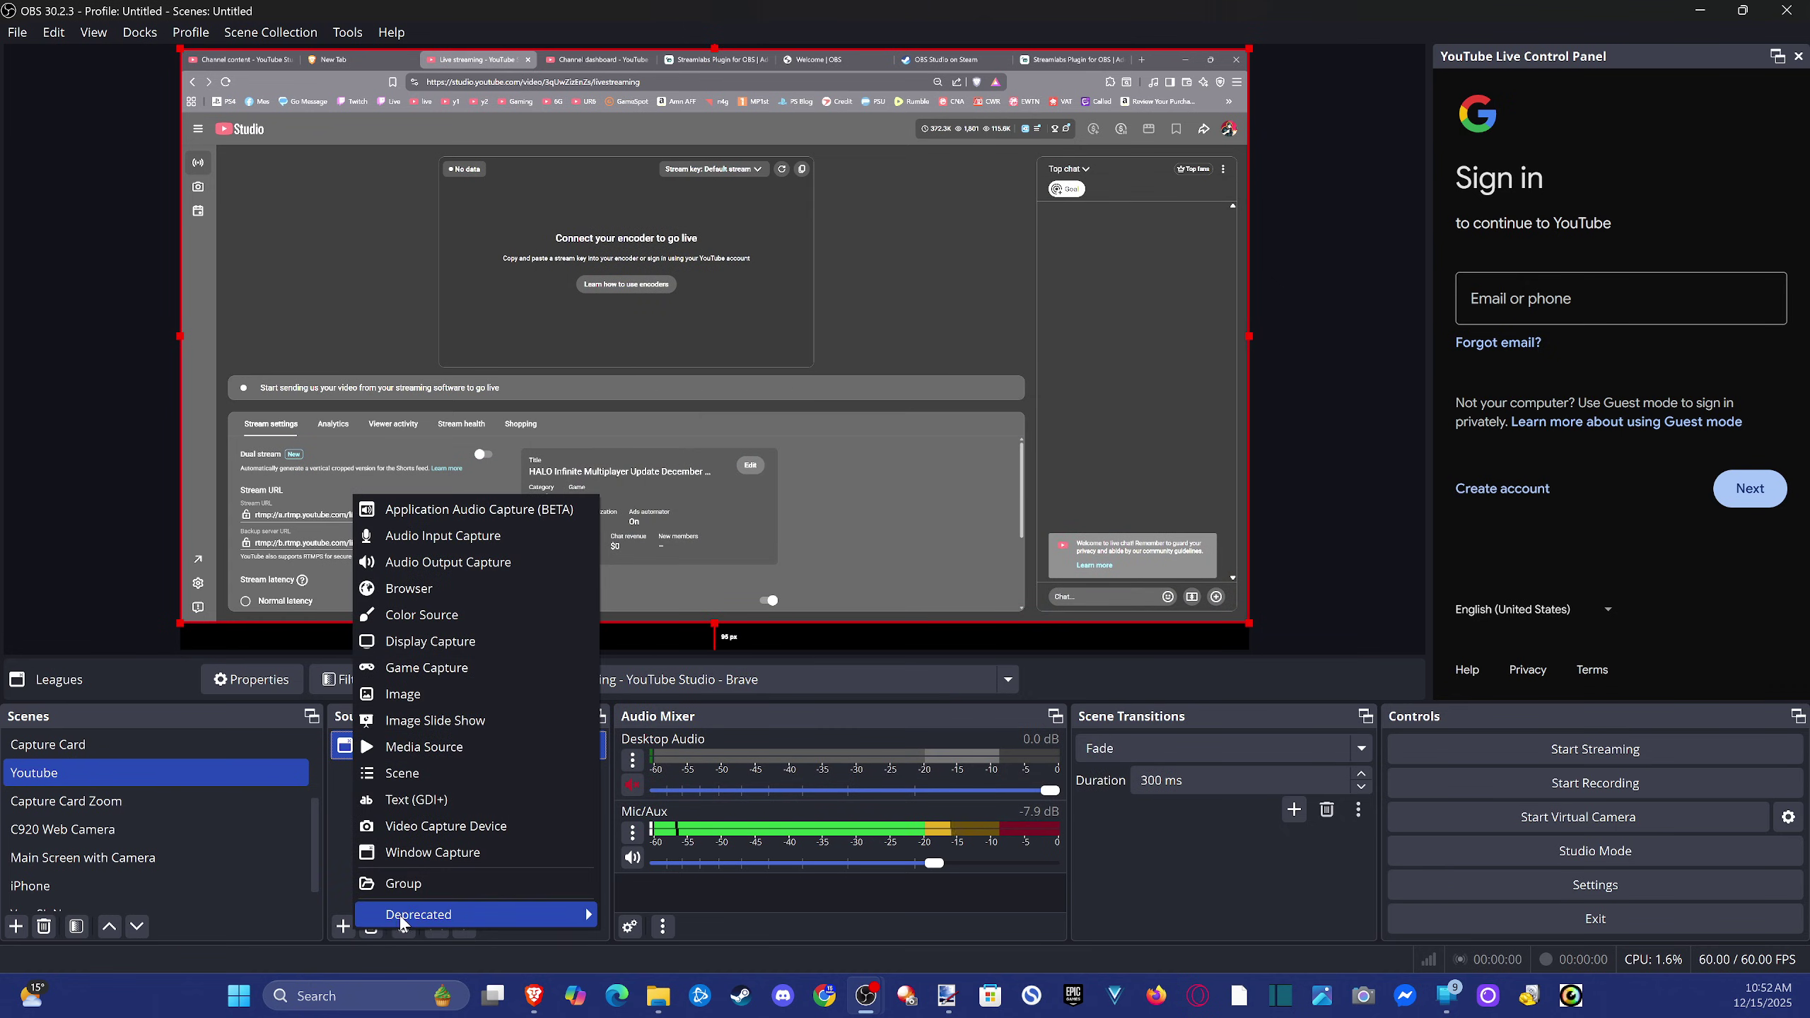
left_click(444, 669)
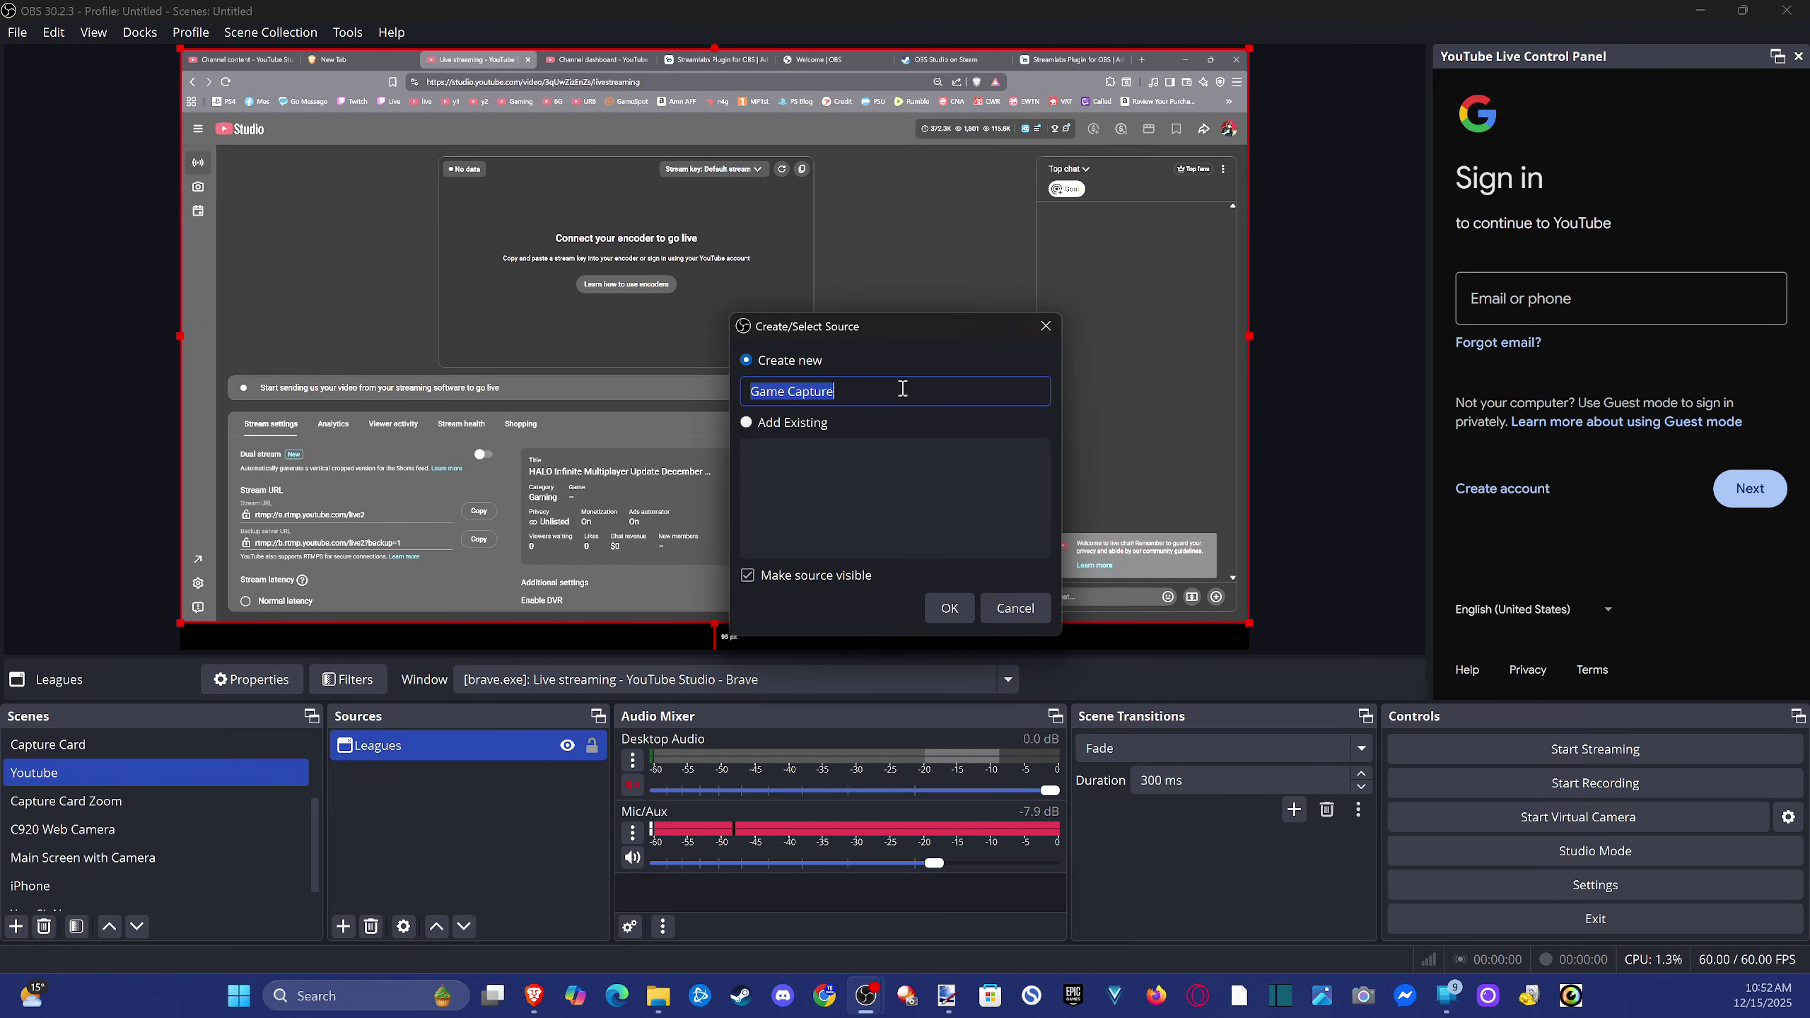
left_click(944, 607)
left_click(807, 496)
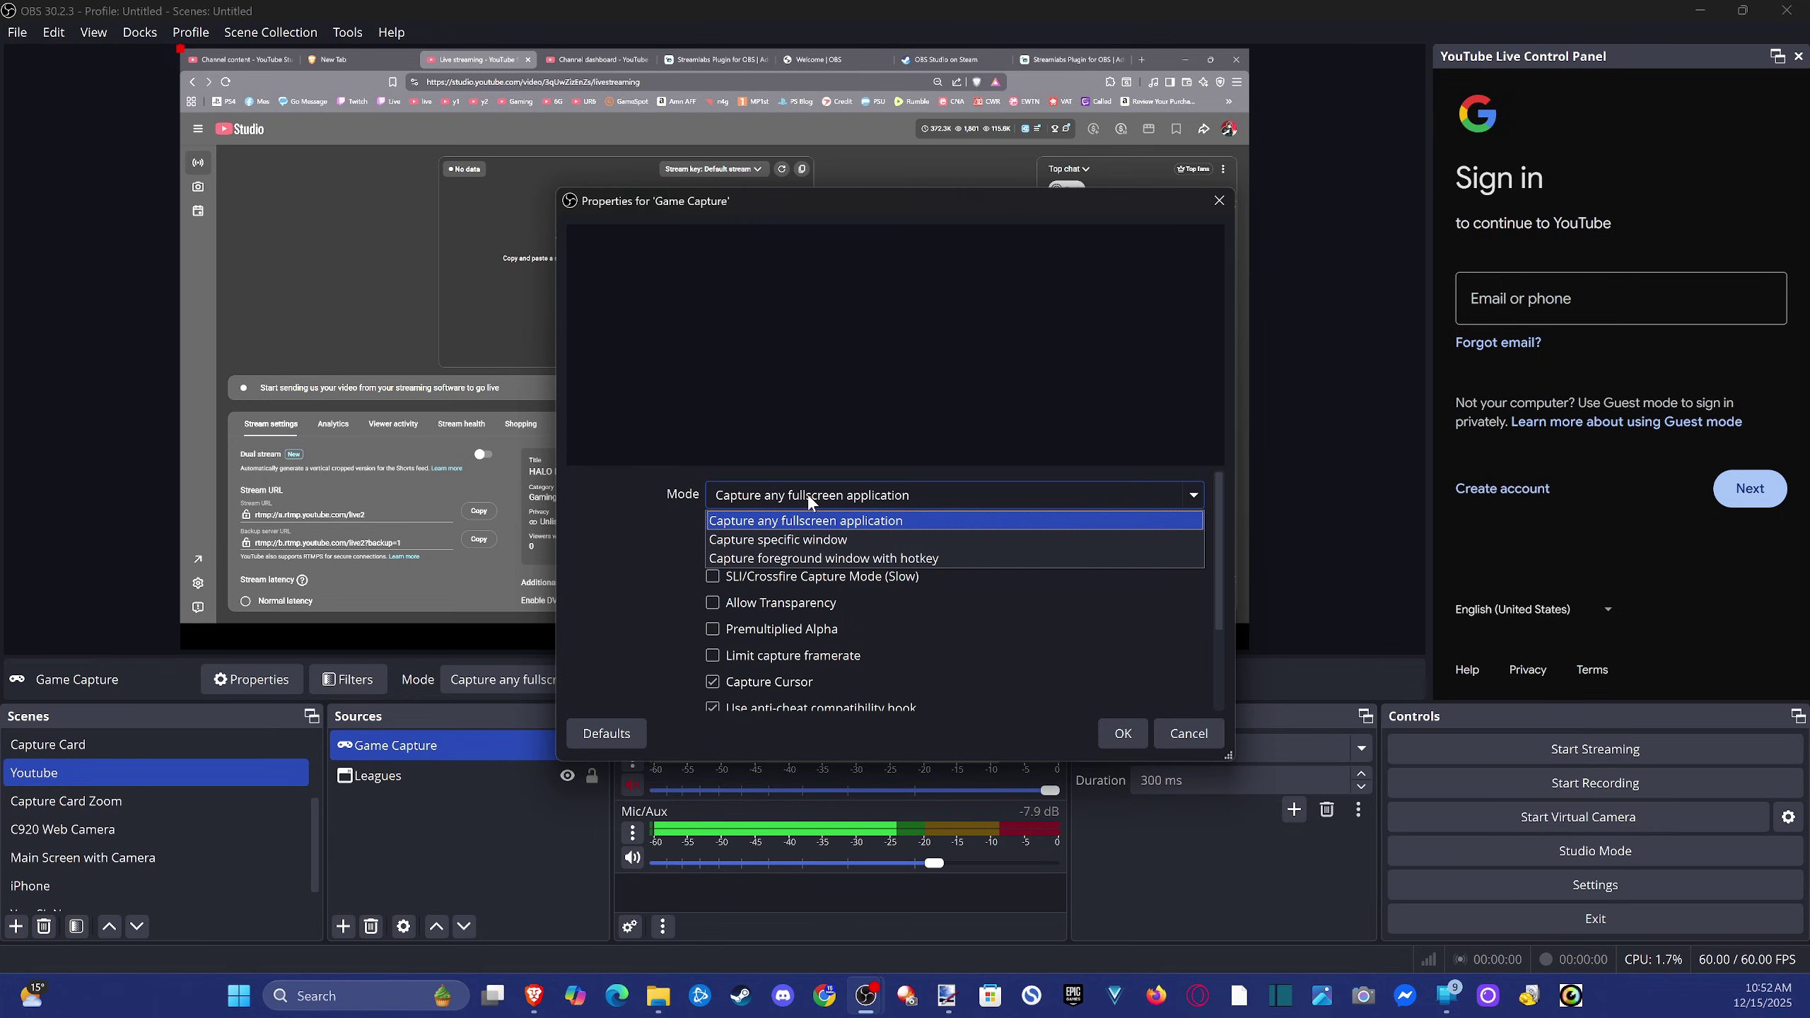
left_click(807, 495)
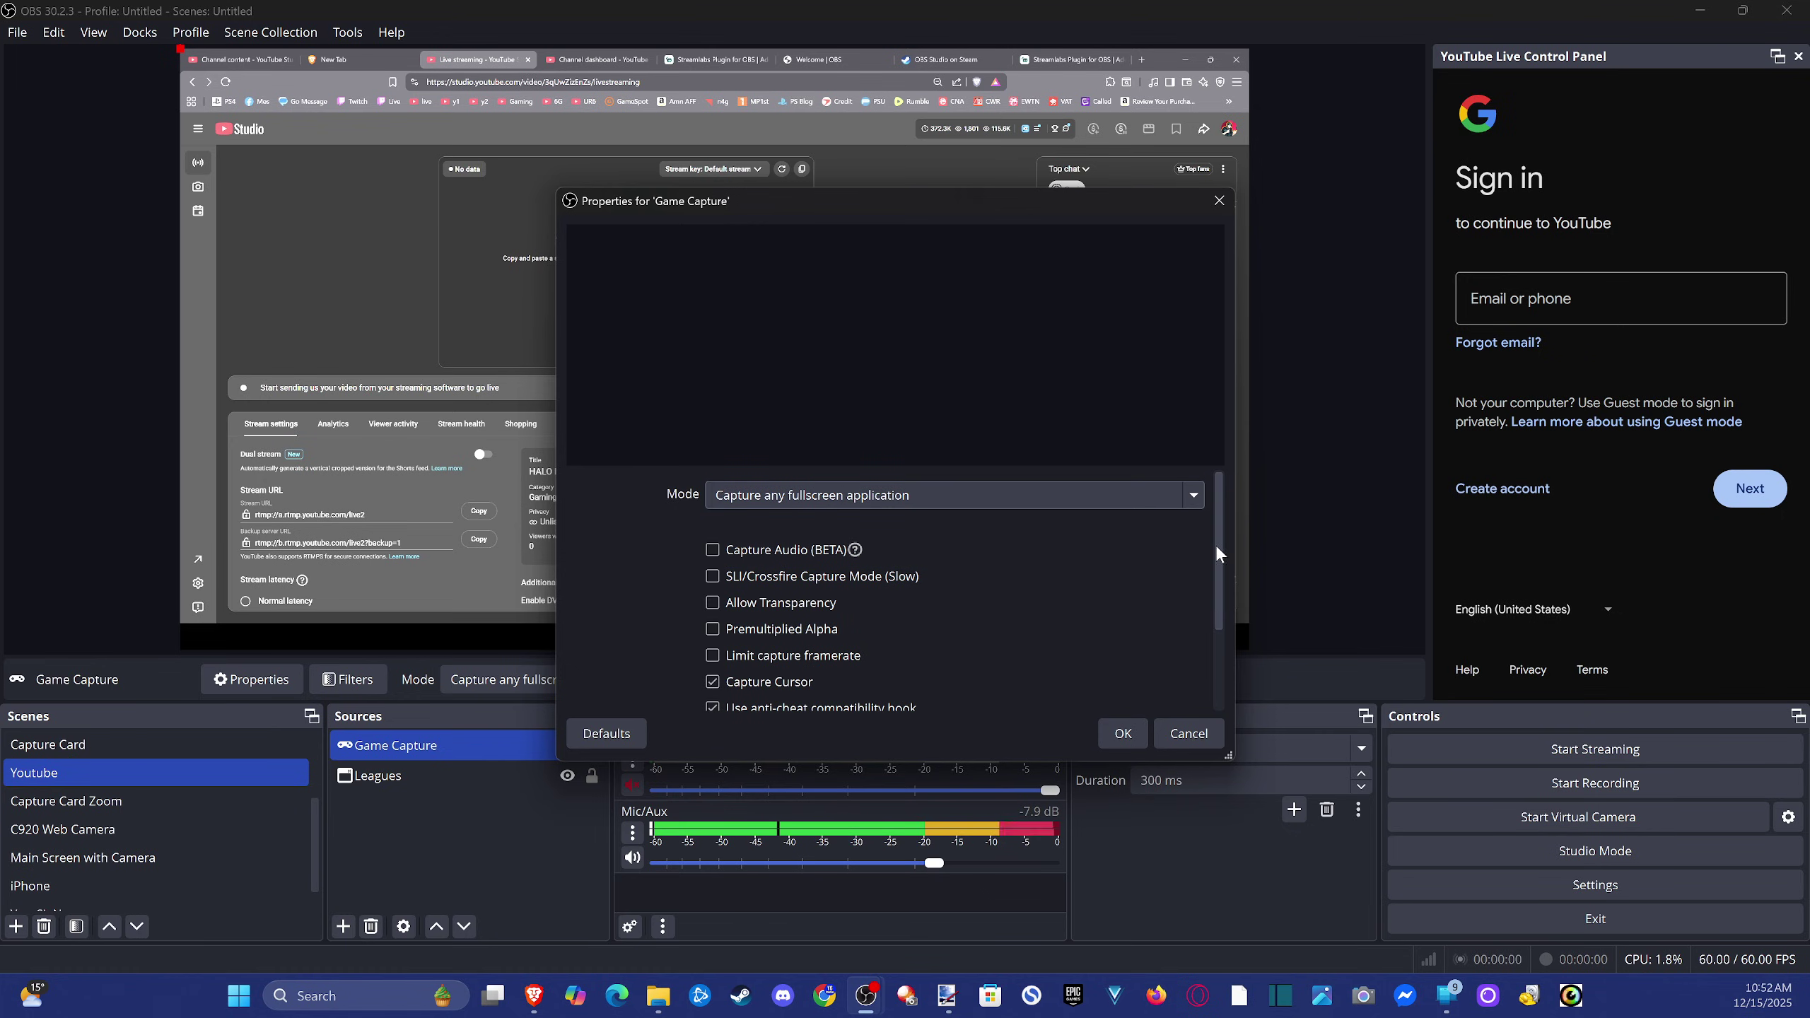
mouse_move(1217, 552)
left_mouse_down()
mouse_move(1228, 643)
mouse_move(1220, 569)
left_mouse_up()
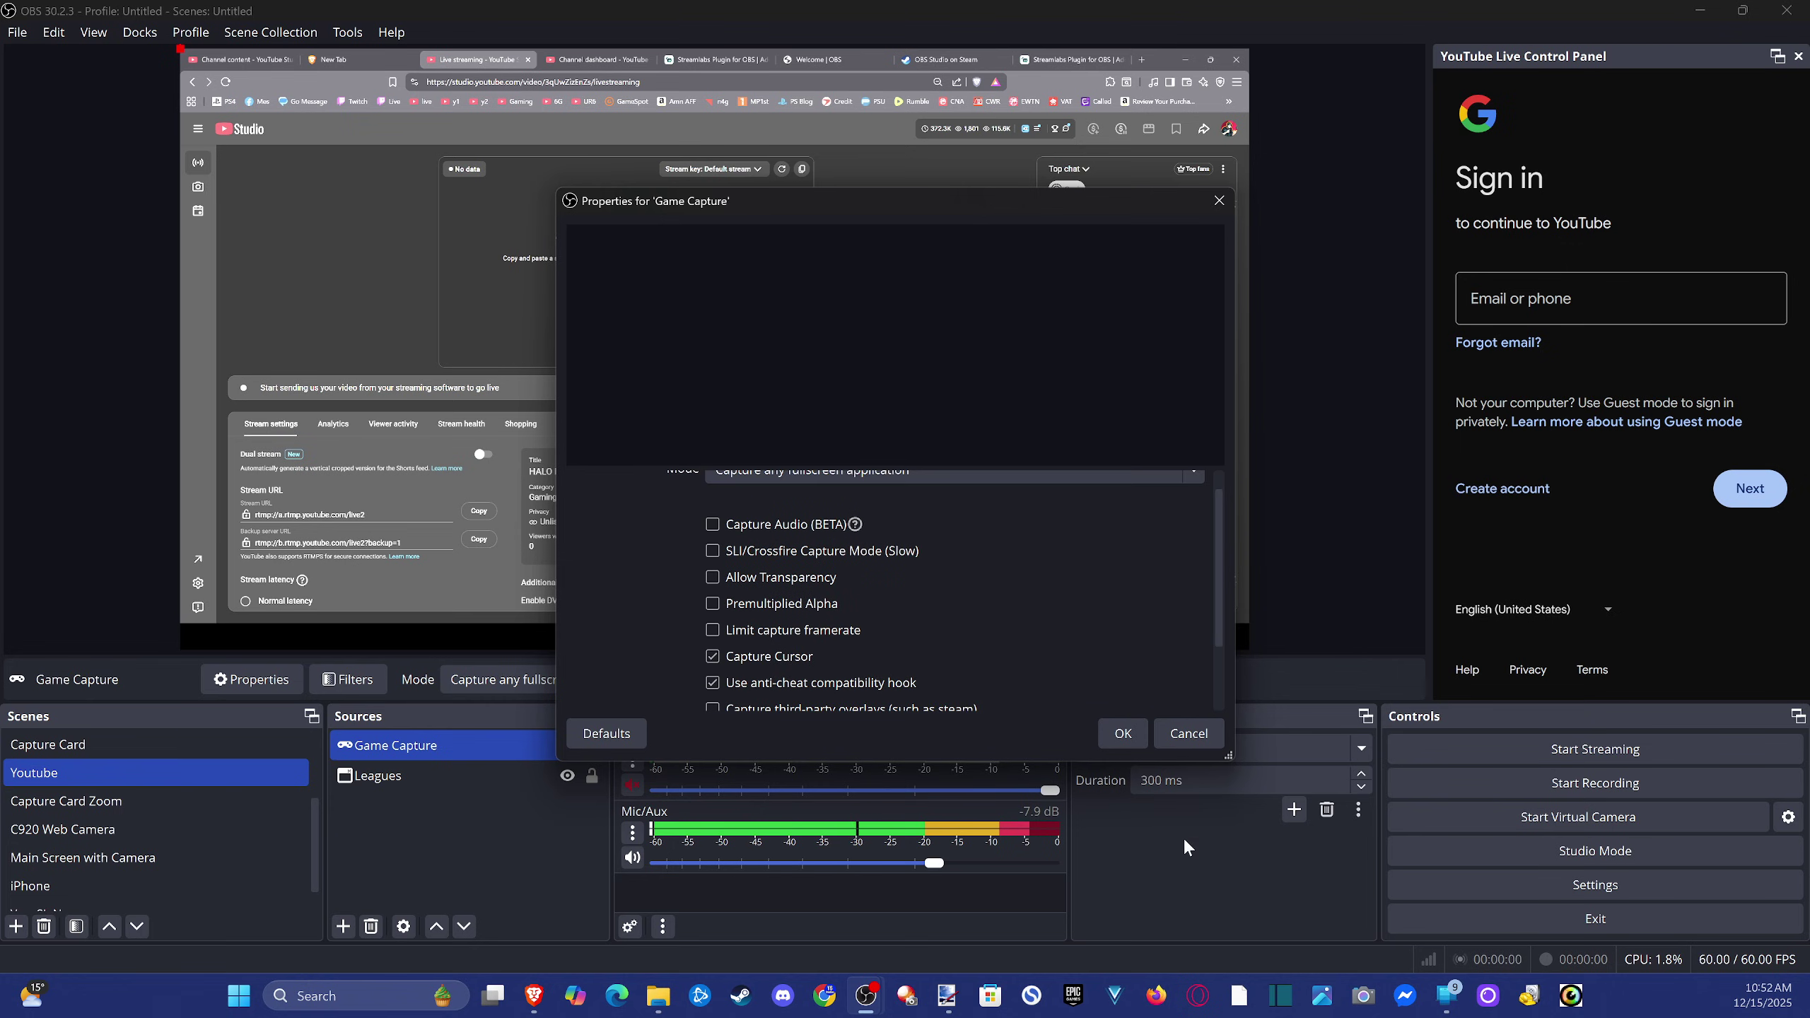
left_click(1191, 744)
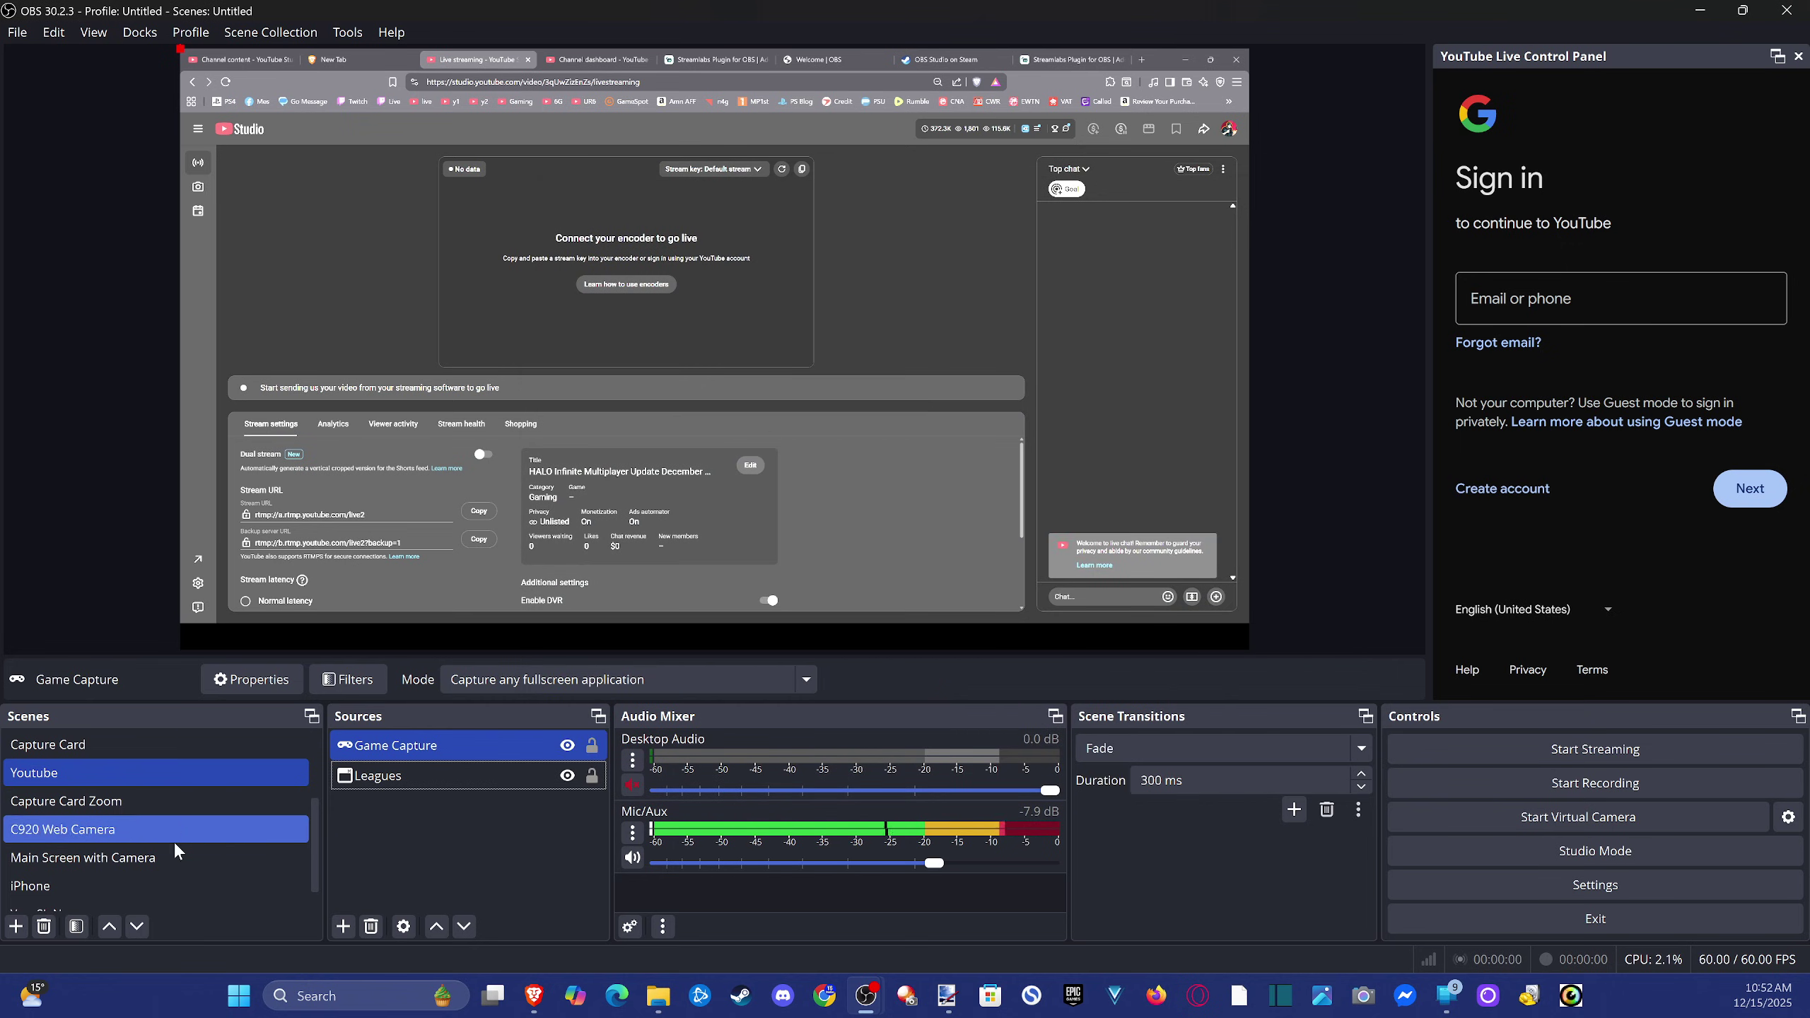
In the Mic/Aux filters, confirm Noise Suppression uses RNNoise and close the filters window.
scroll(168, 849, "up", 2)
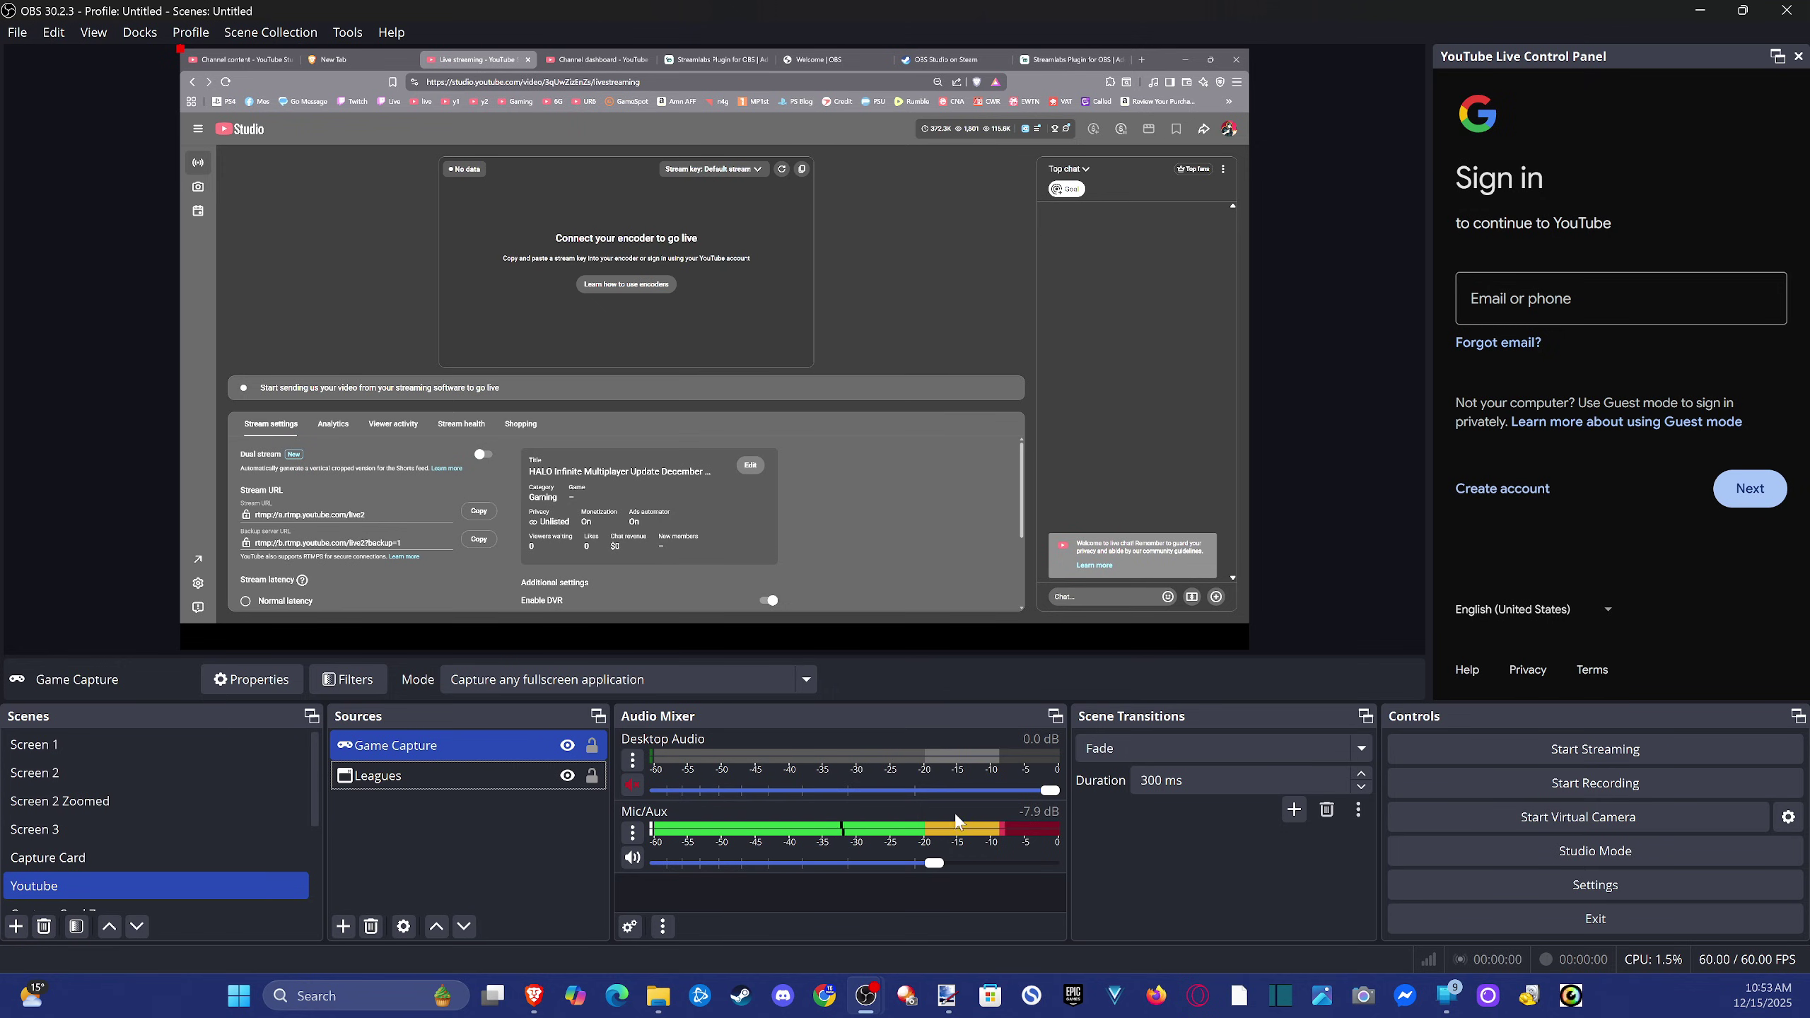
left_click(633, 832)
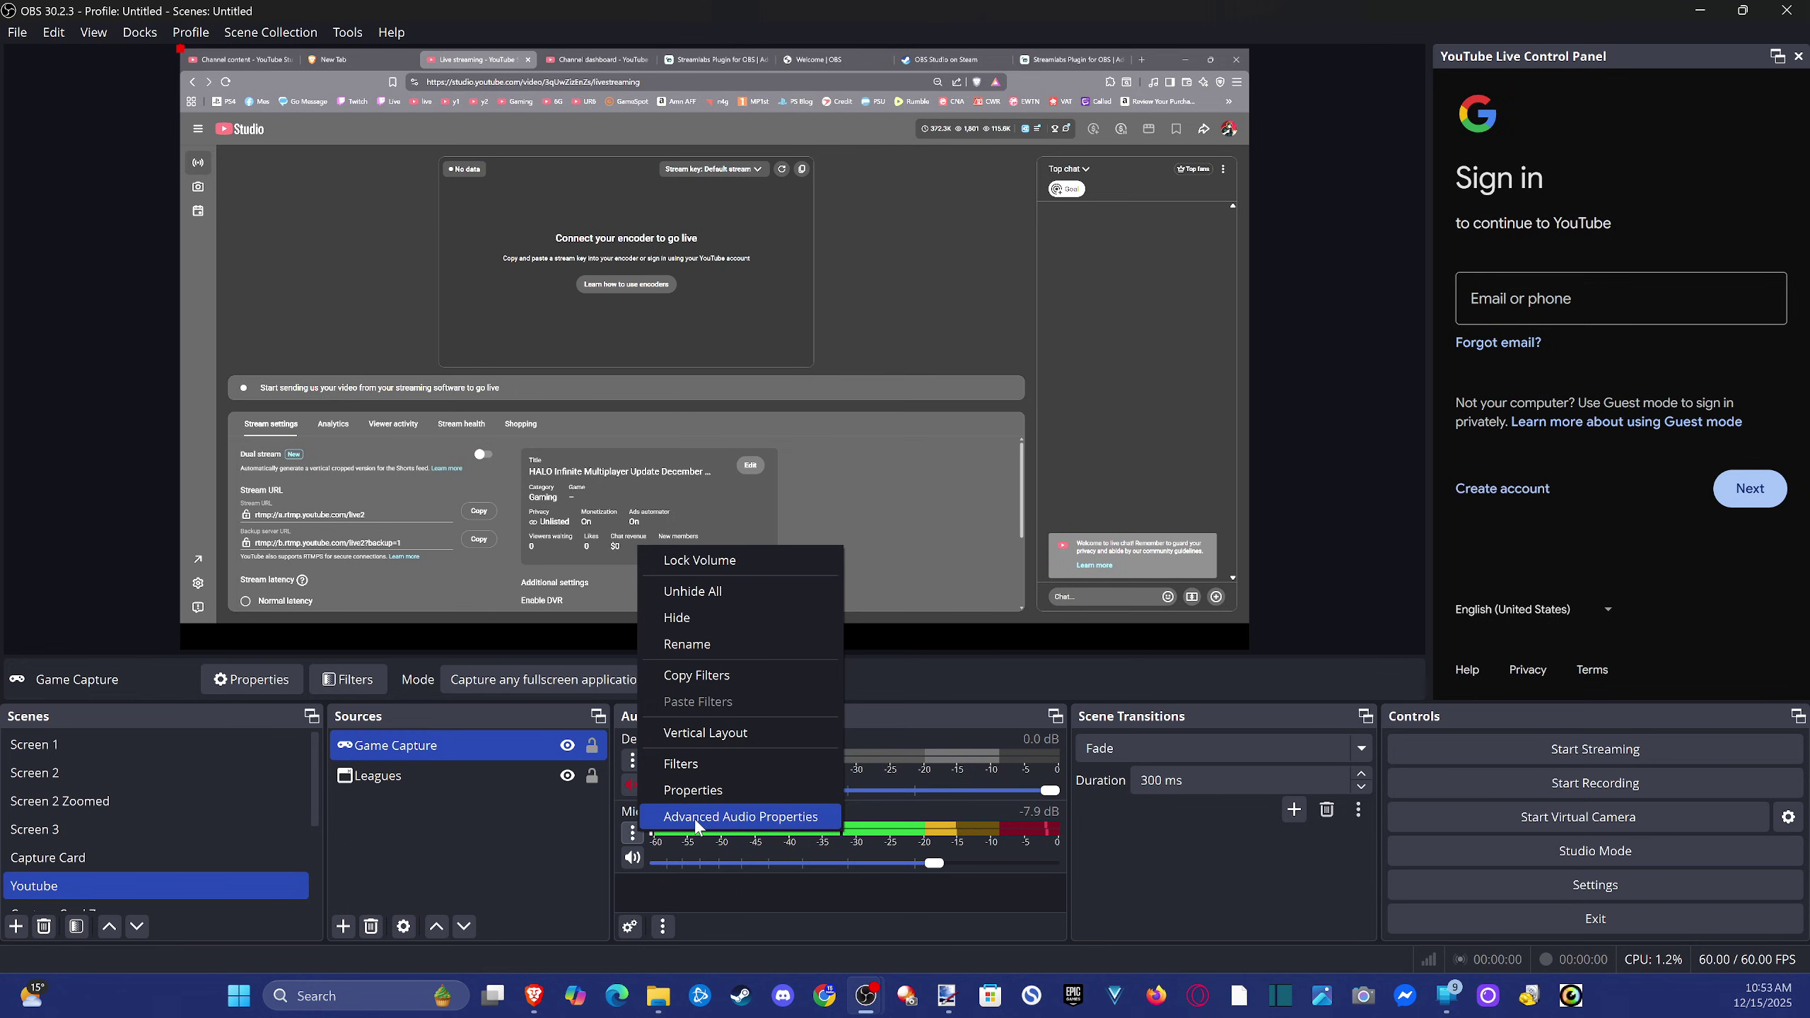
left_click(737, 777)
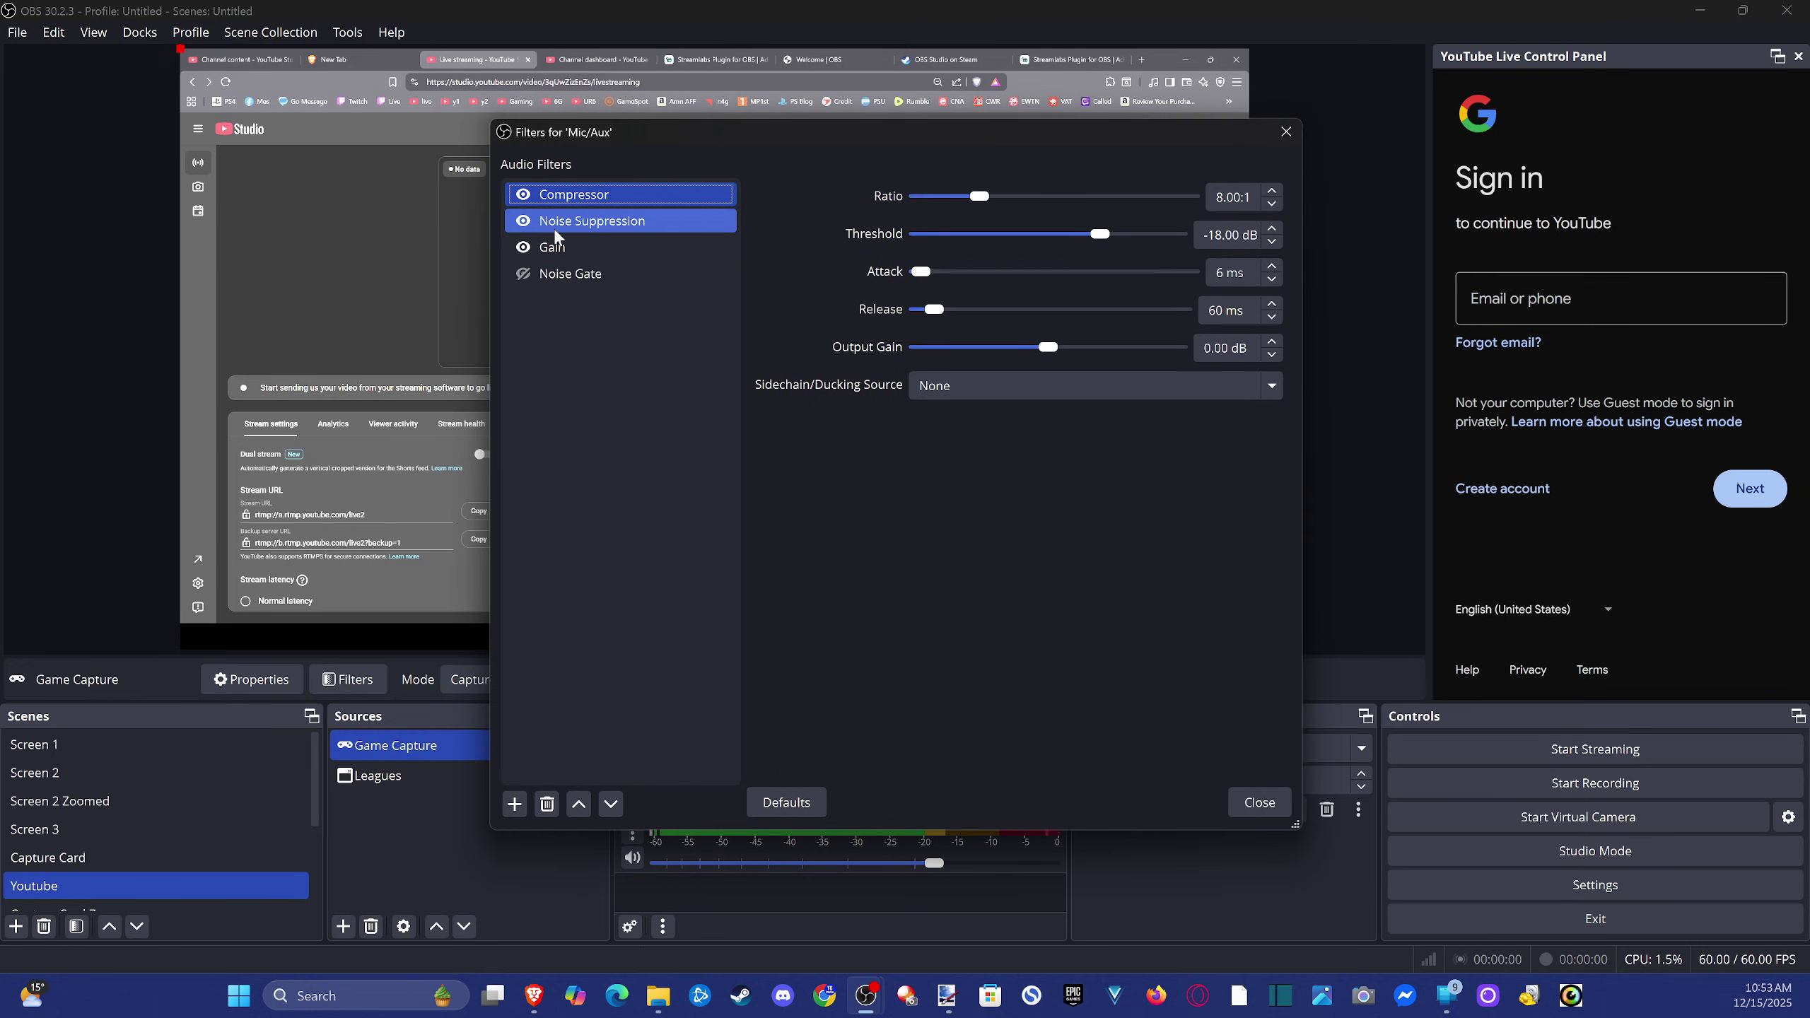
left_click(555, 231)
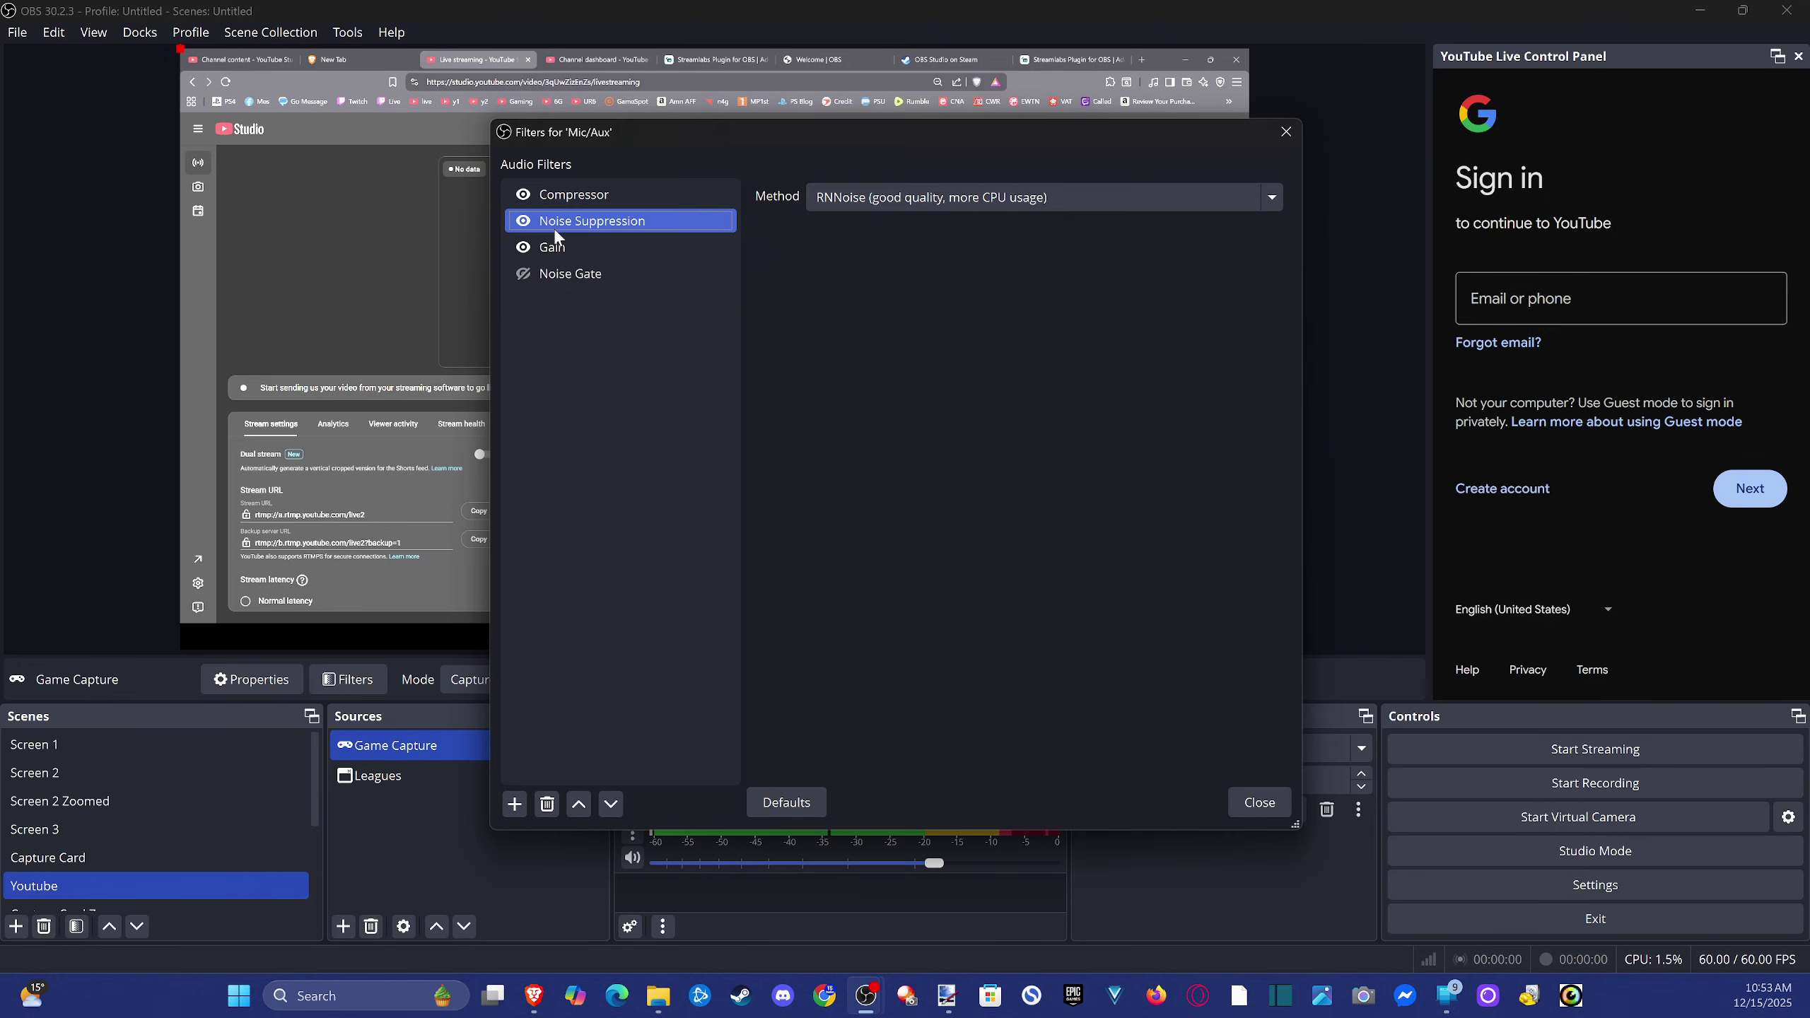
left_click(512, 814)
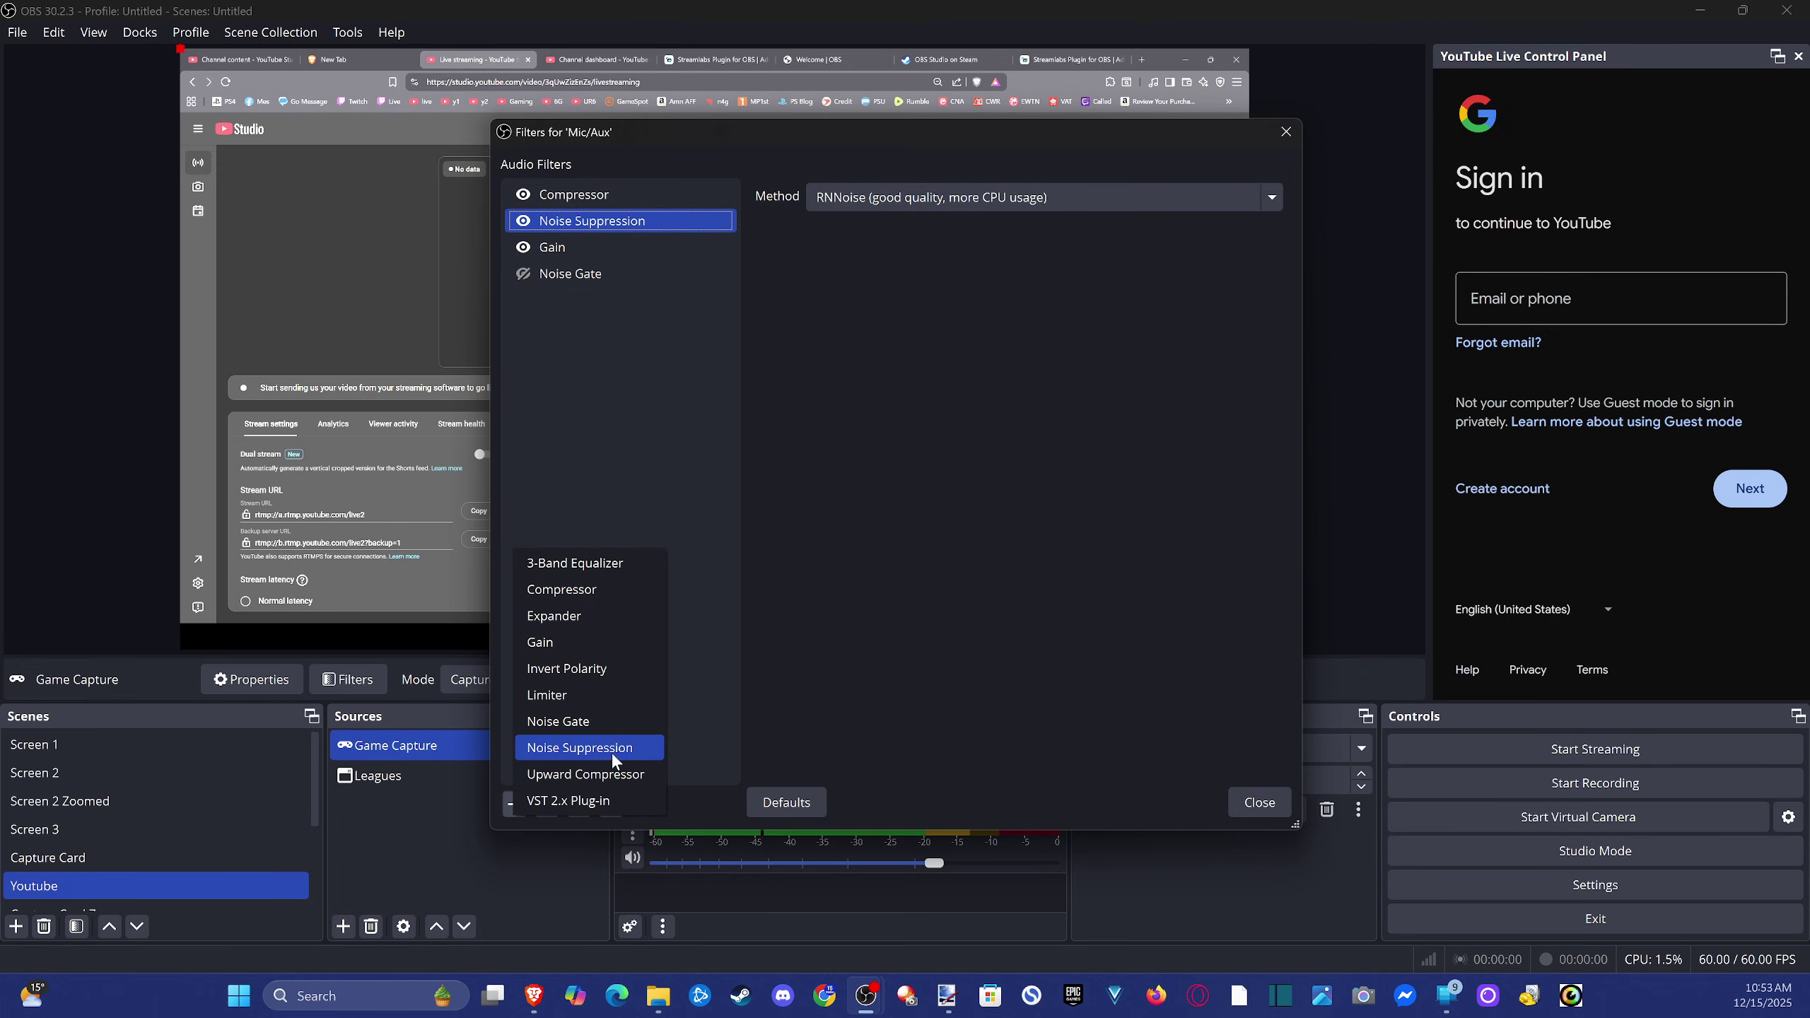
left_click(726, 410)
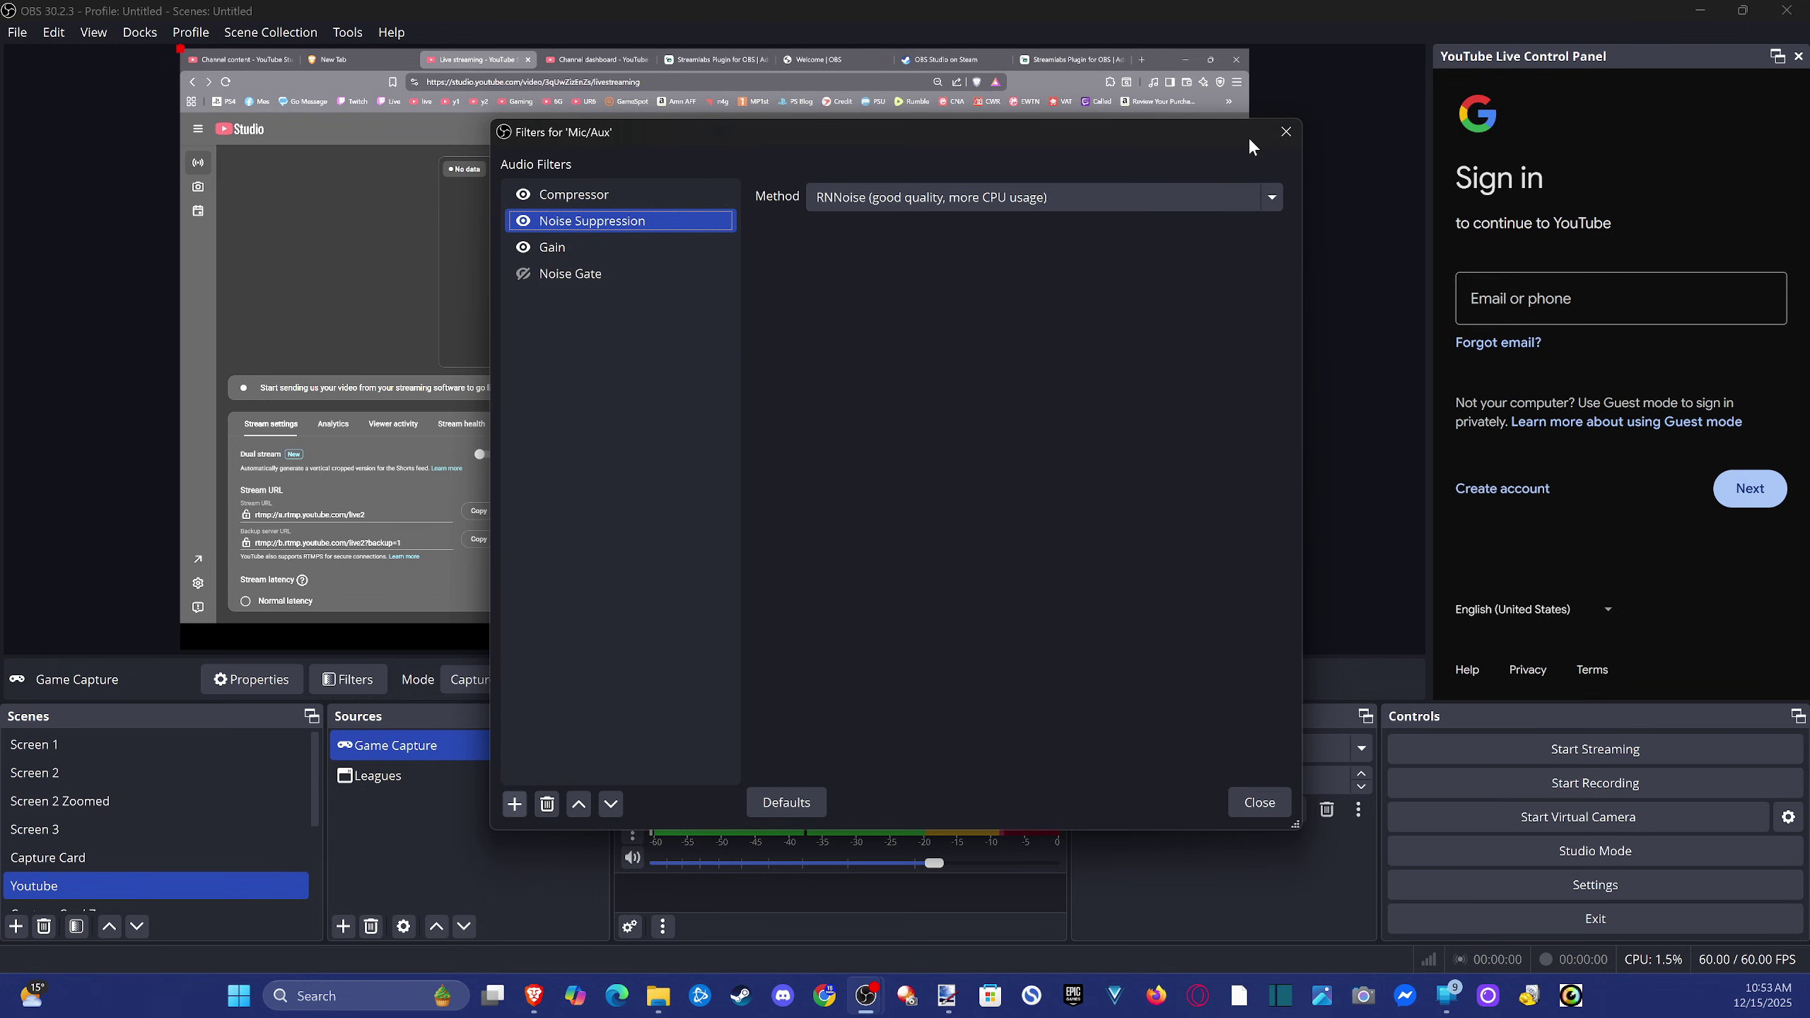
left_click(1293, 142)
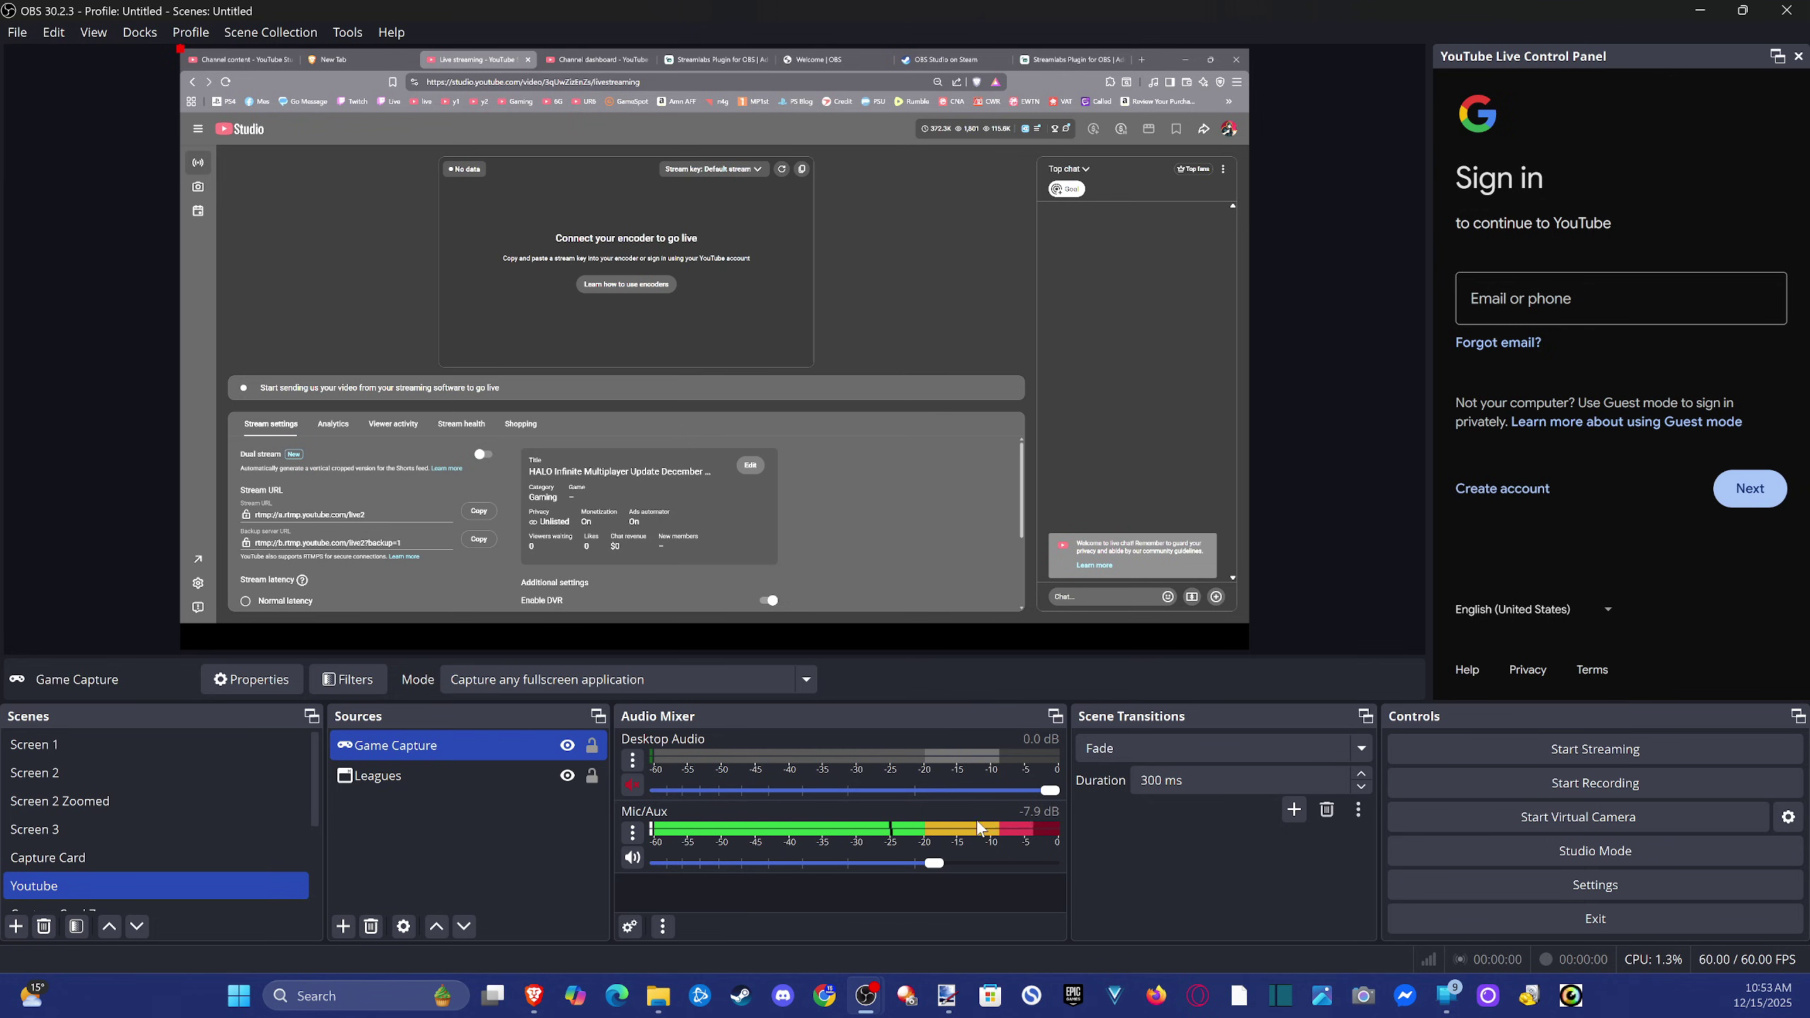
Set the Mic/Aux volume to about -7.0 dB, test mute, and bring up the source types list.
mouse_move(926, 864)
left_mouse_down()
mouse_move(774, 860)
mouse_move(945, 861)
left_mouse_up()
left_click(632, 858)
left_click(631, 858)
left_click(342, 928)
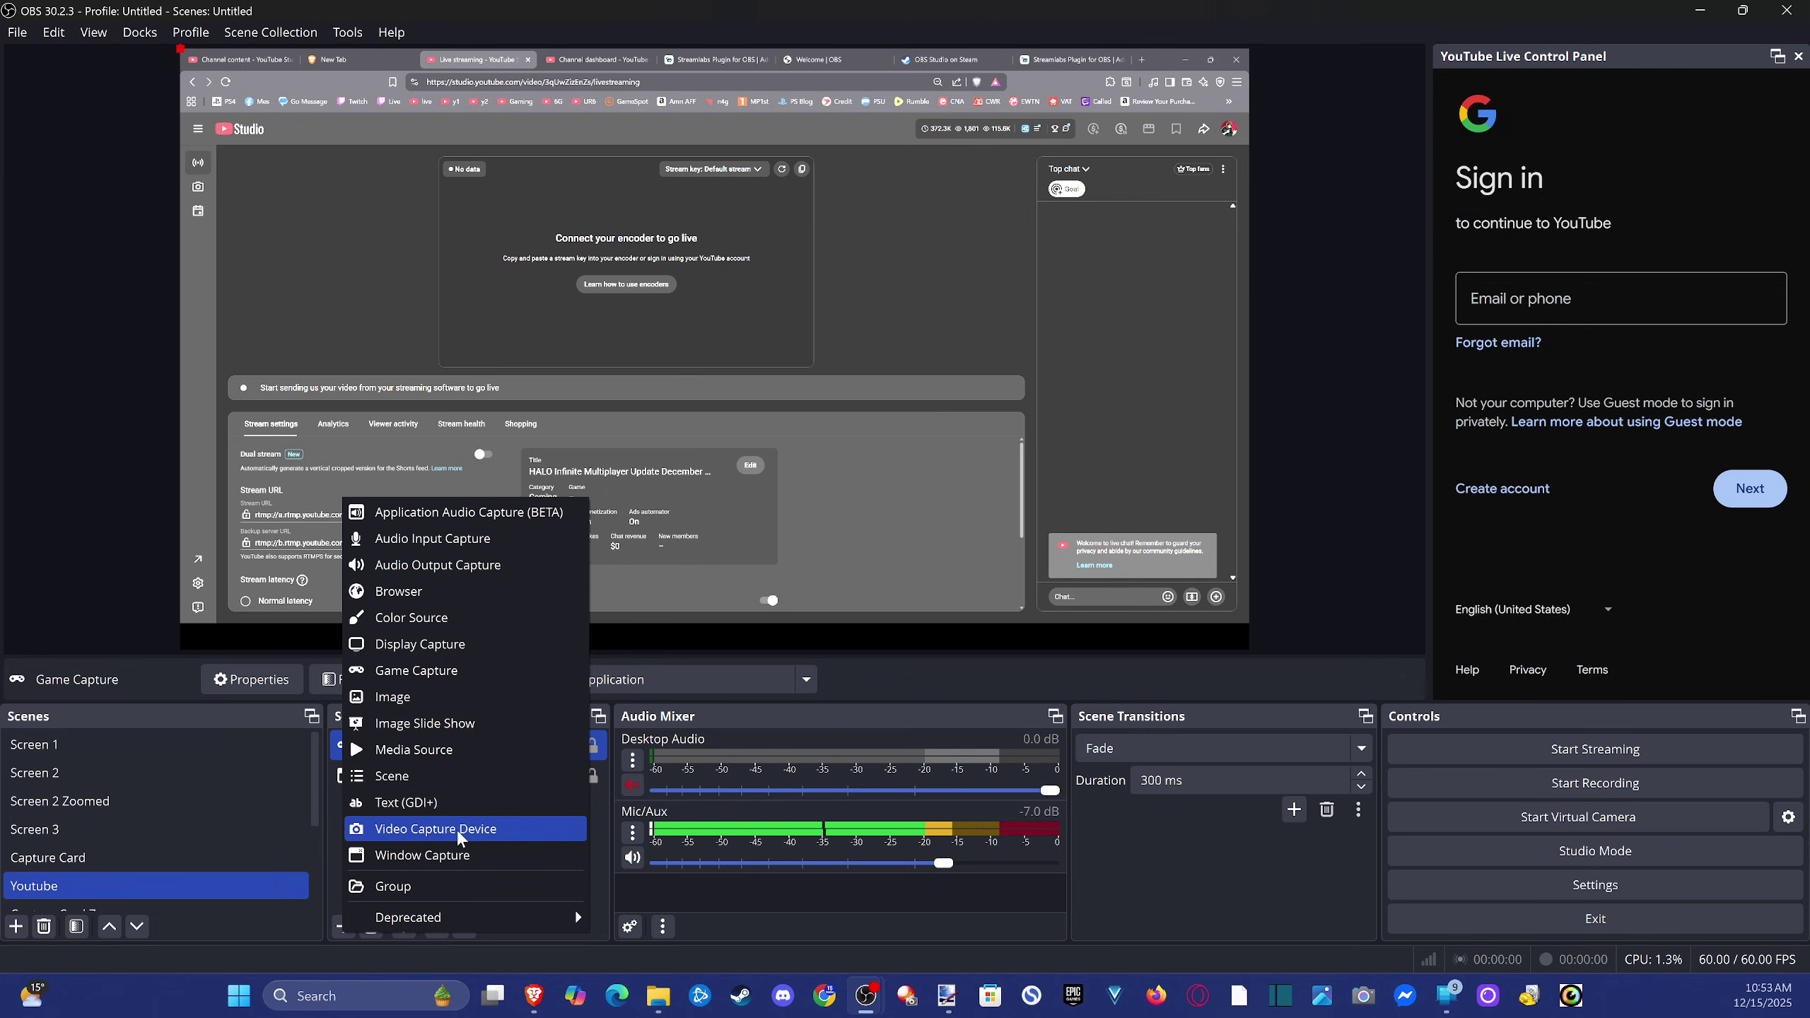
Add a Video Capture Device source using the HD Pro Webcam C920.
left_click(456, 829)
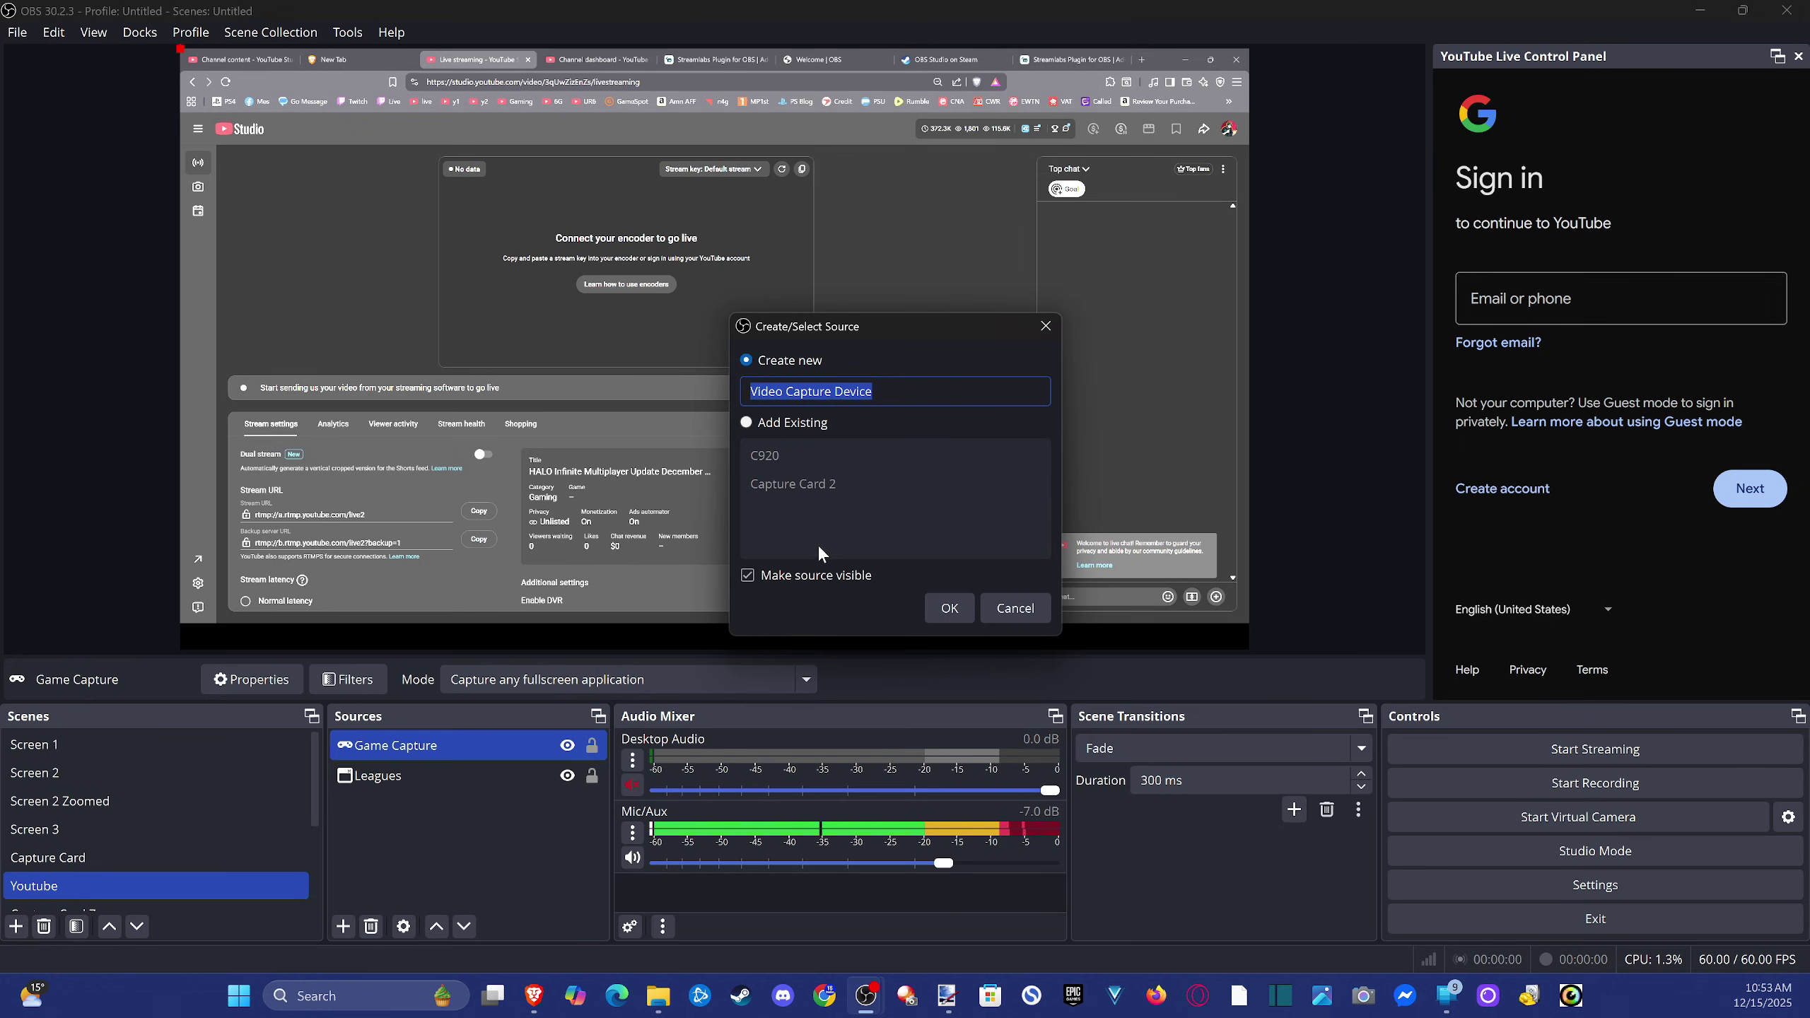
left_click(928, 614)
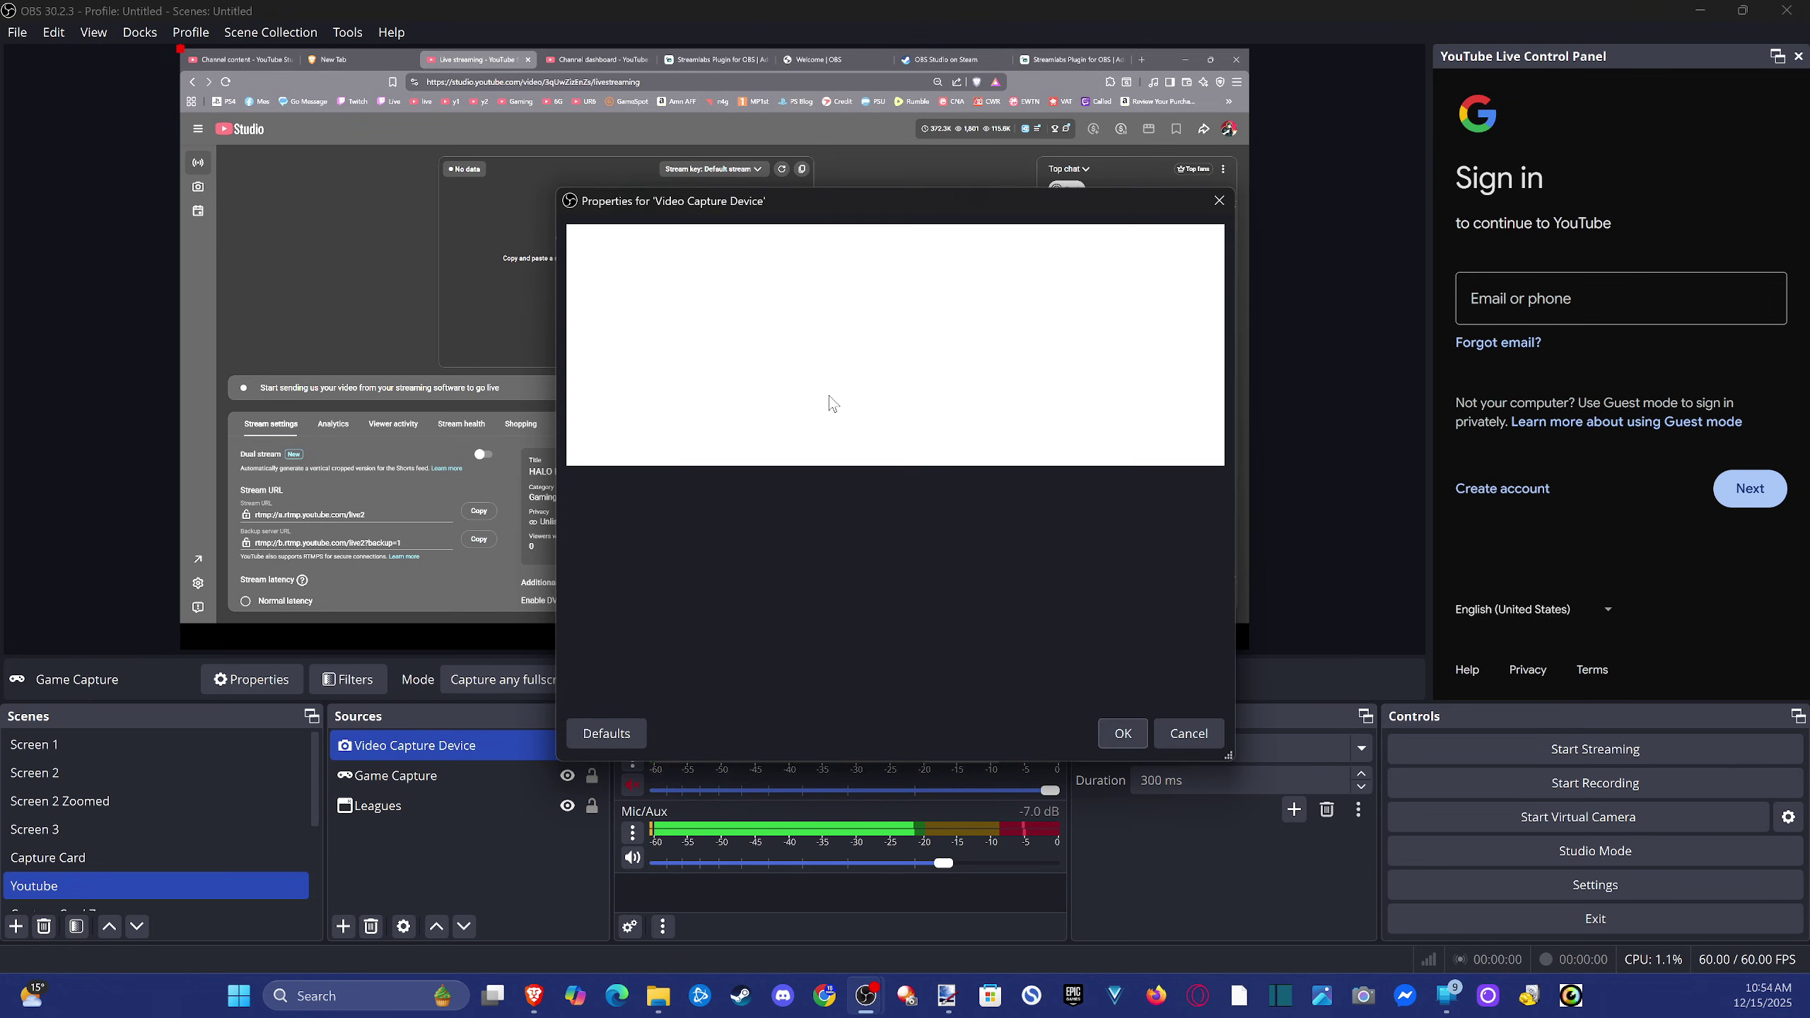
left_click(819, 496)
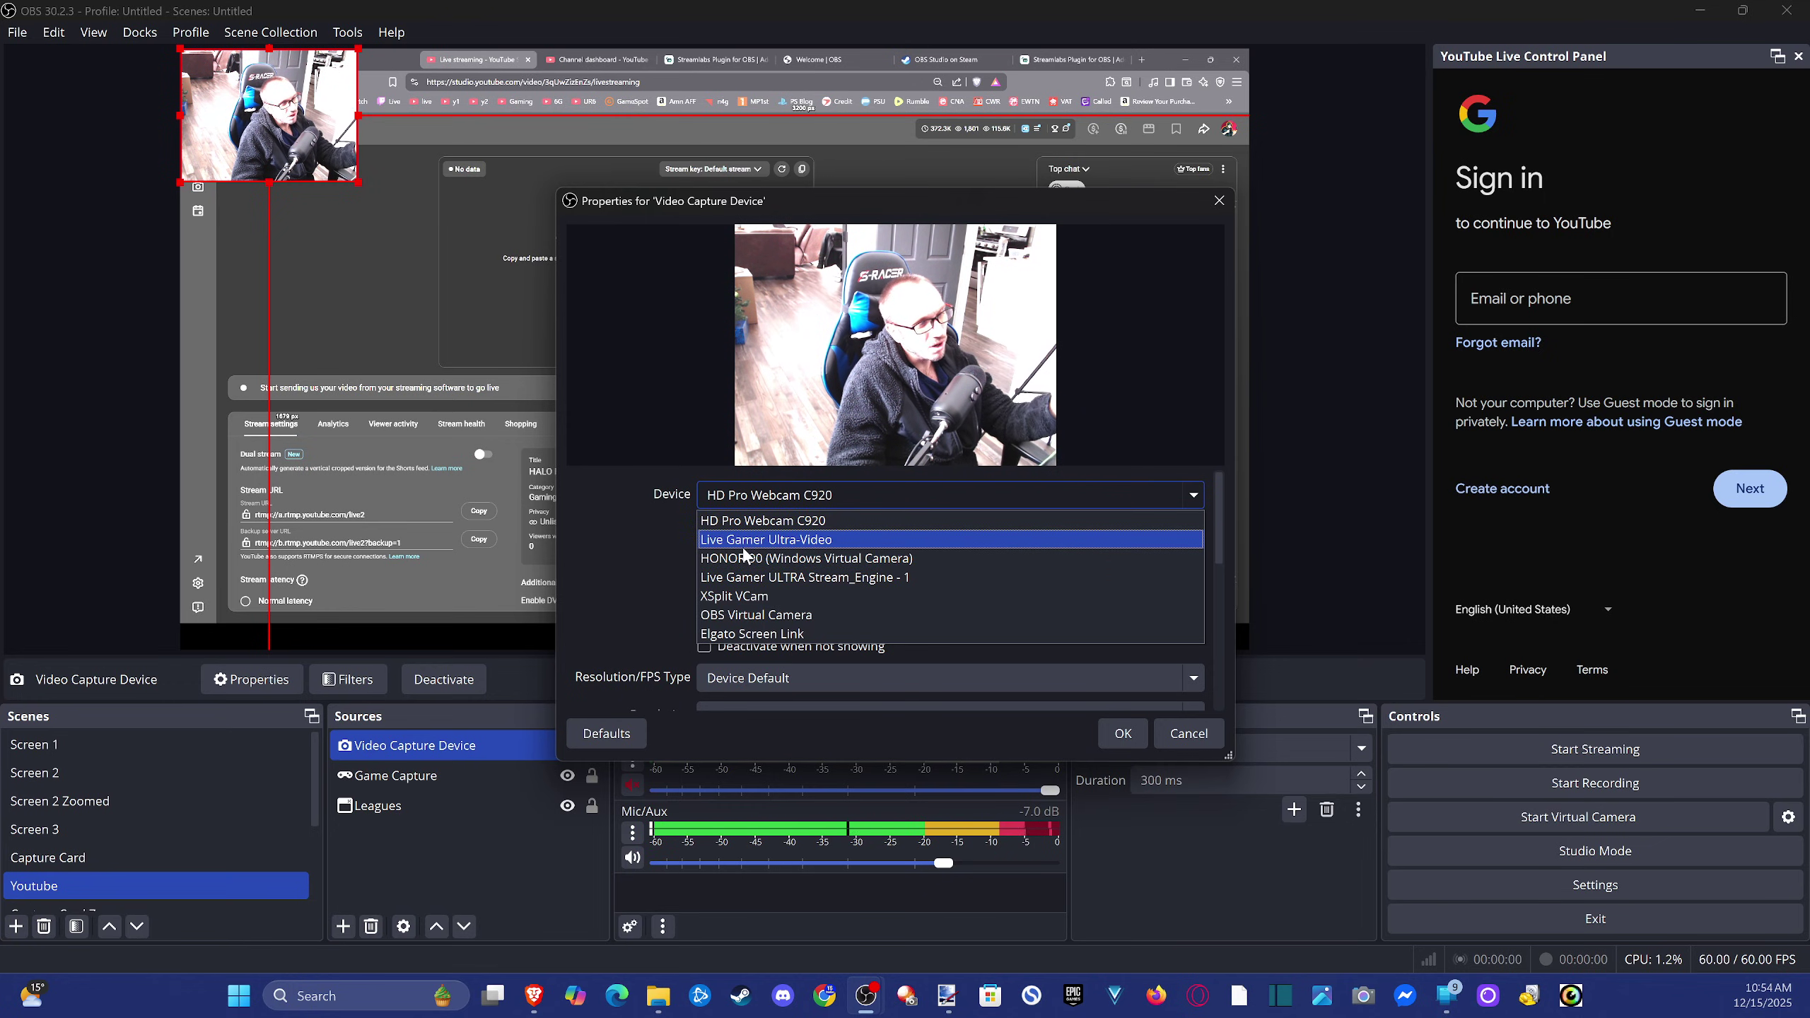
left_click(815, 520)
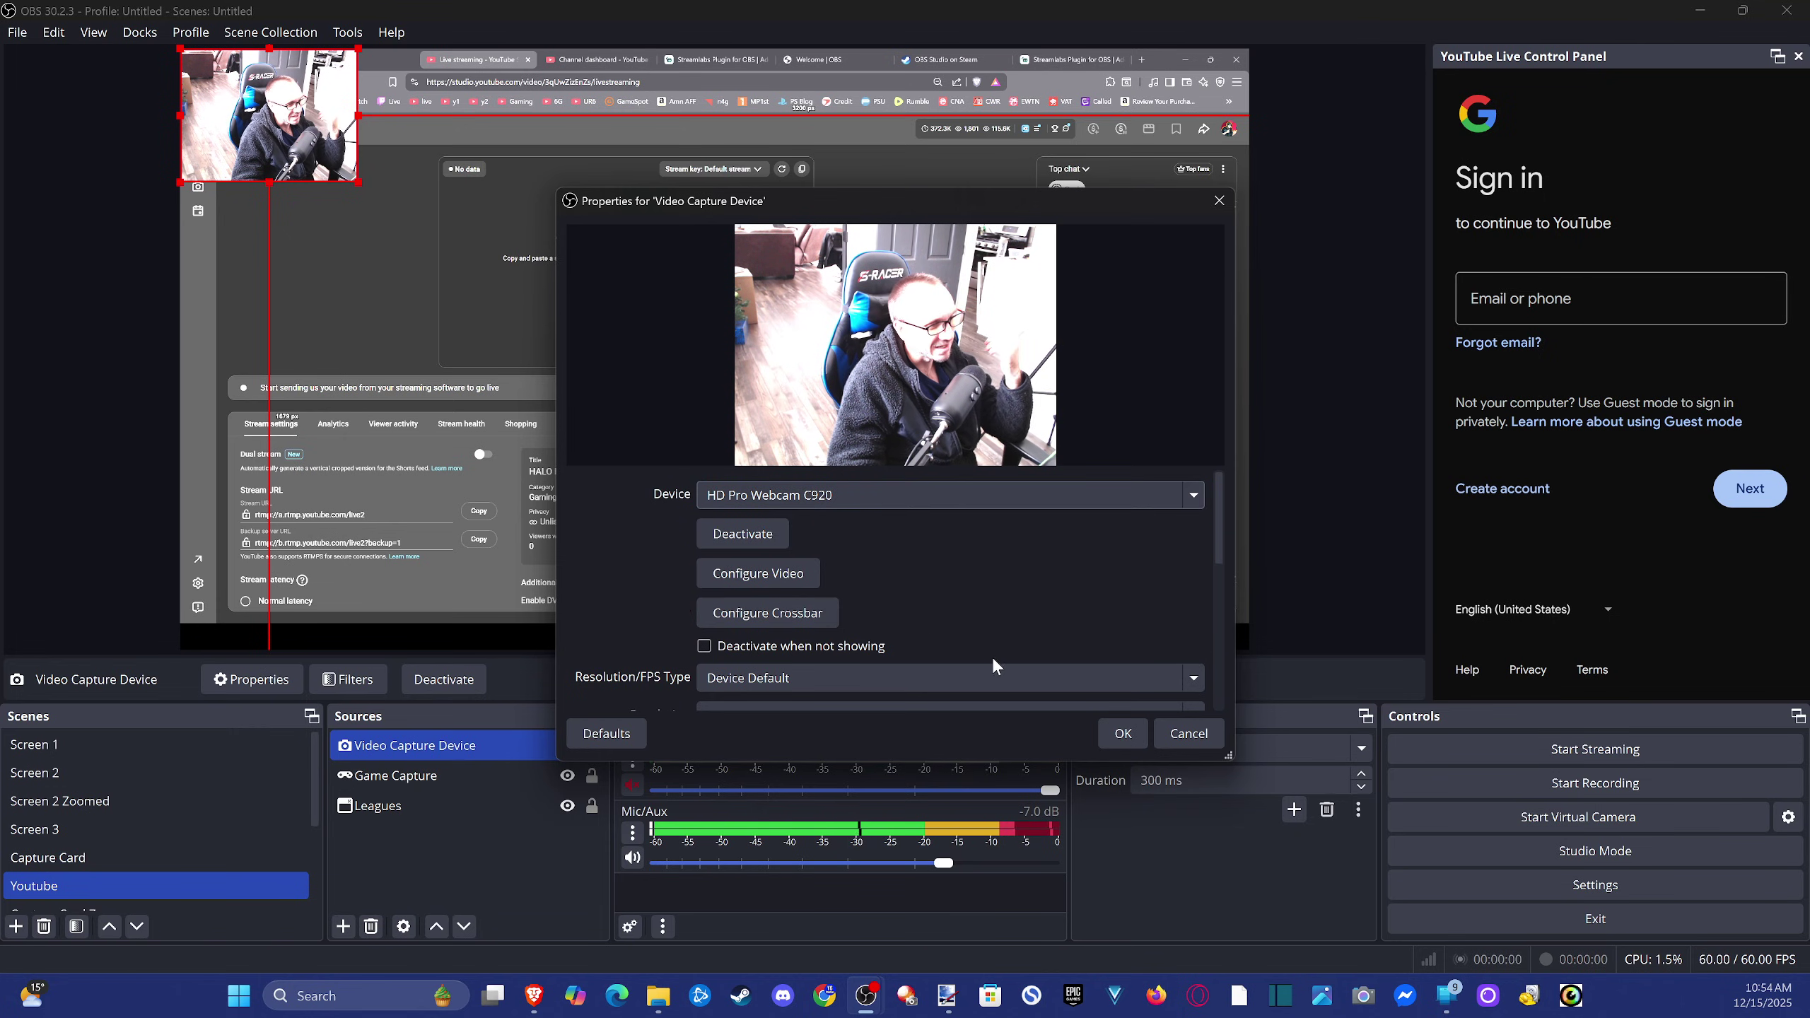
left_click_drag(1217, 493, 1209, 554)
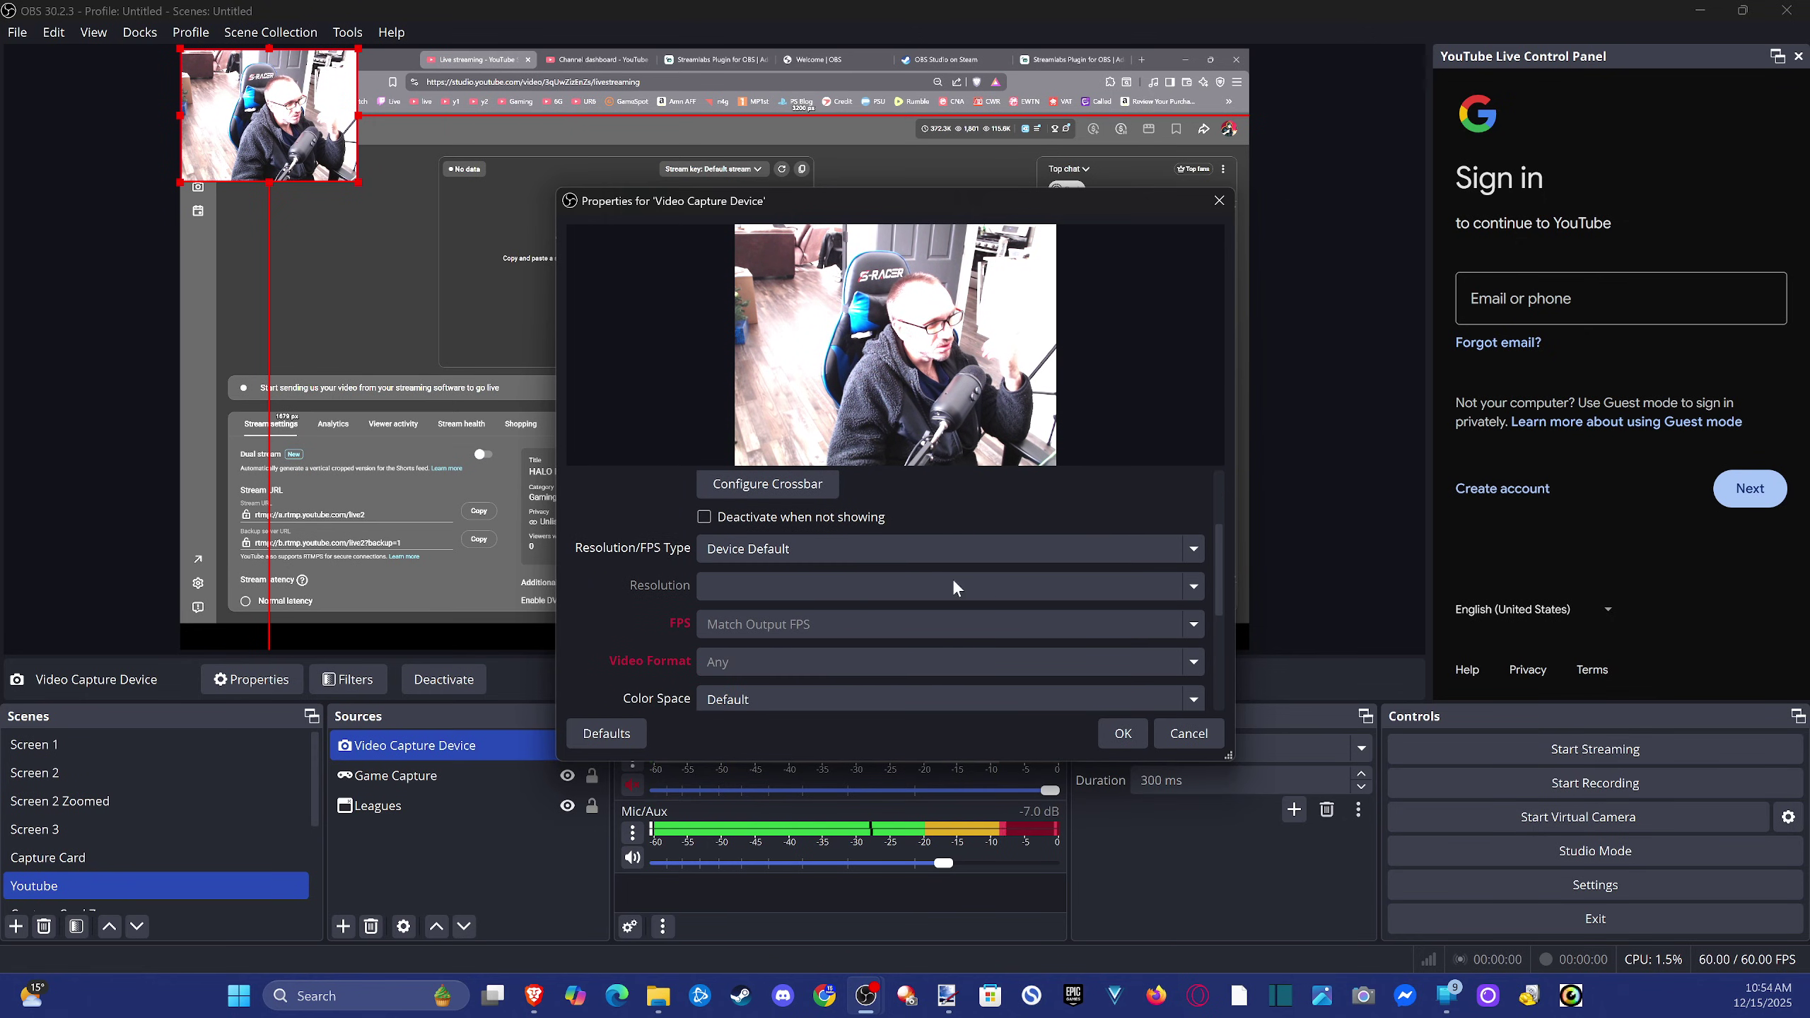
Set the webcam to Custom 1920x1080 resolution, Highest FPS, with video format Any.
left_click(719, 553)
left_click(730, 586)
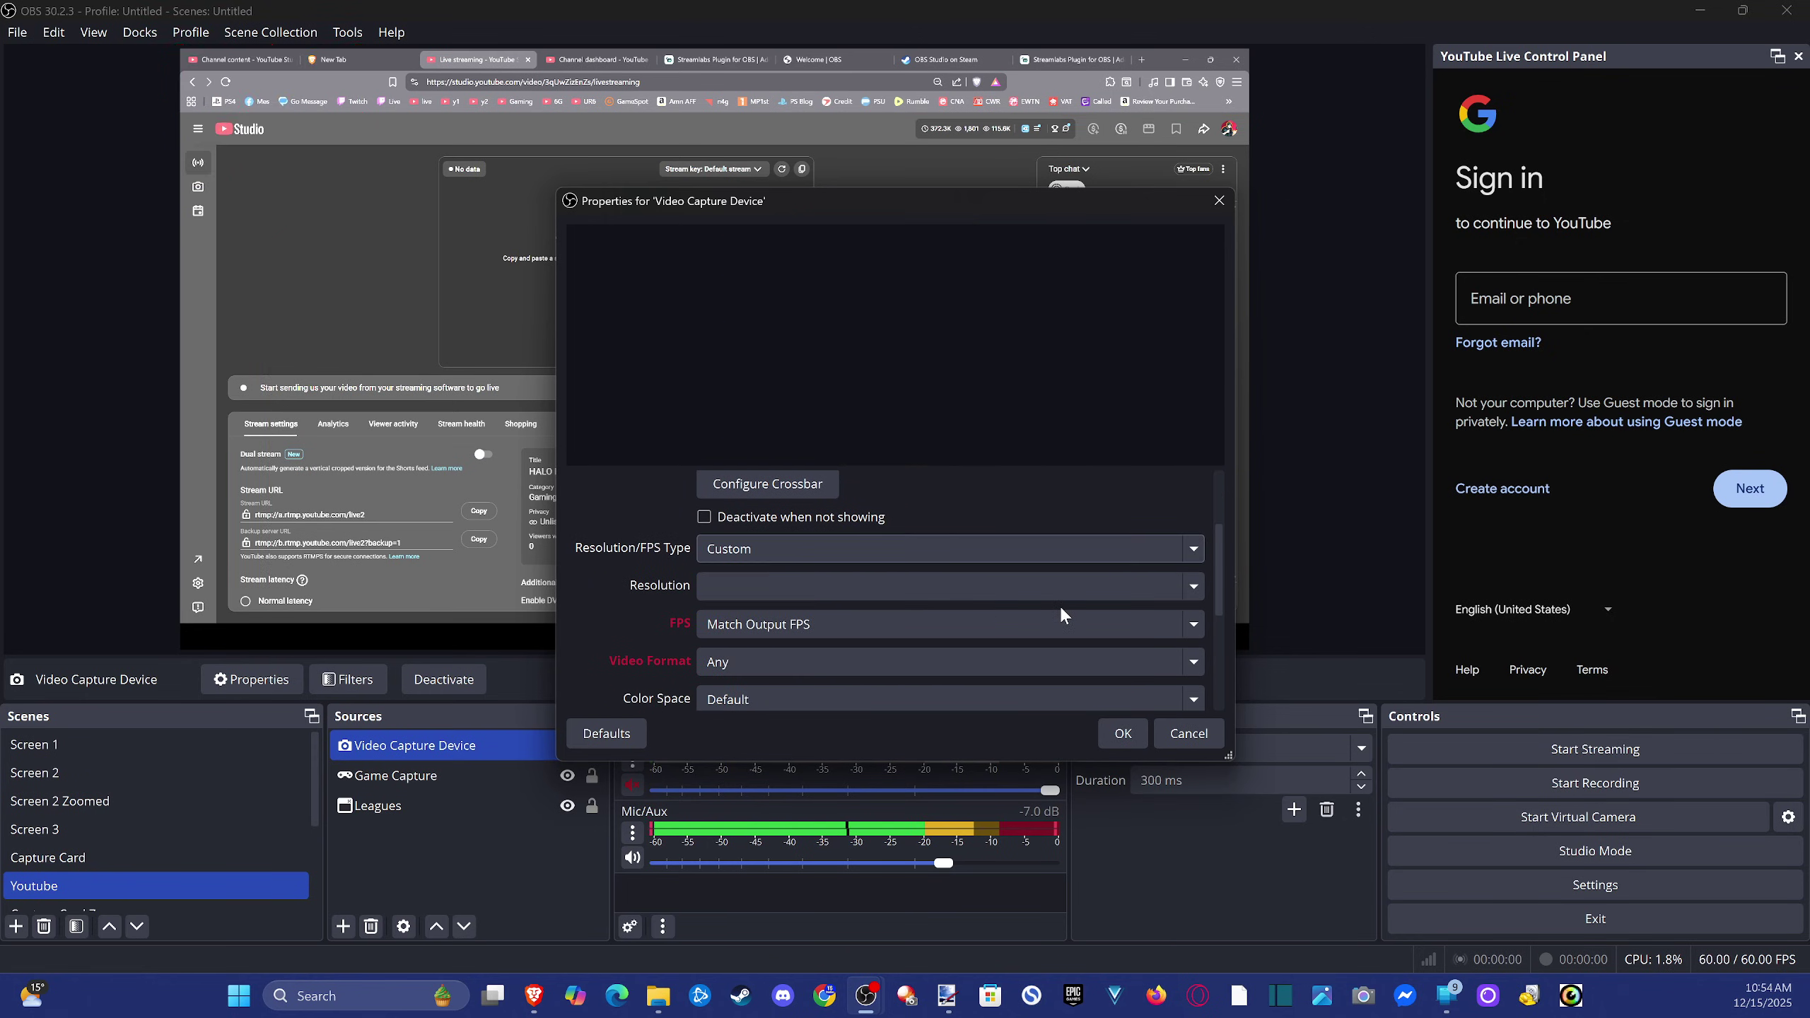
left_click(1195, 588)
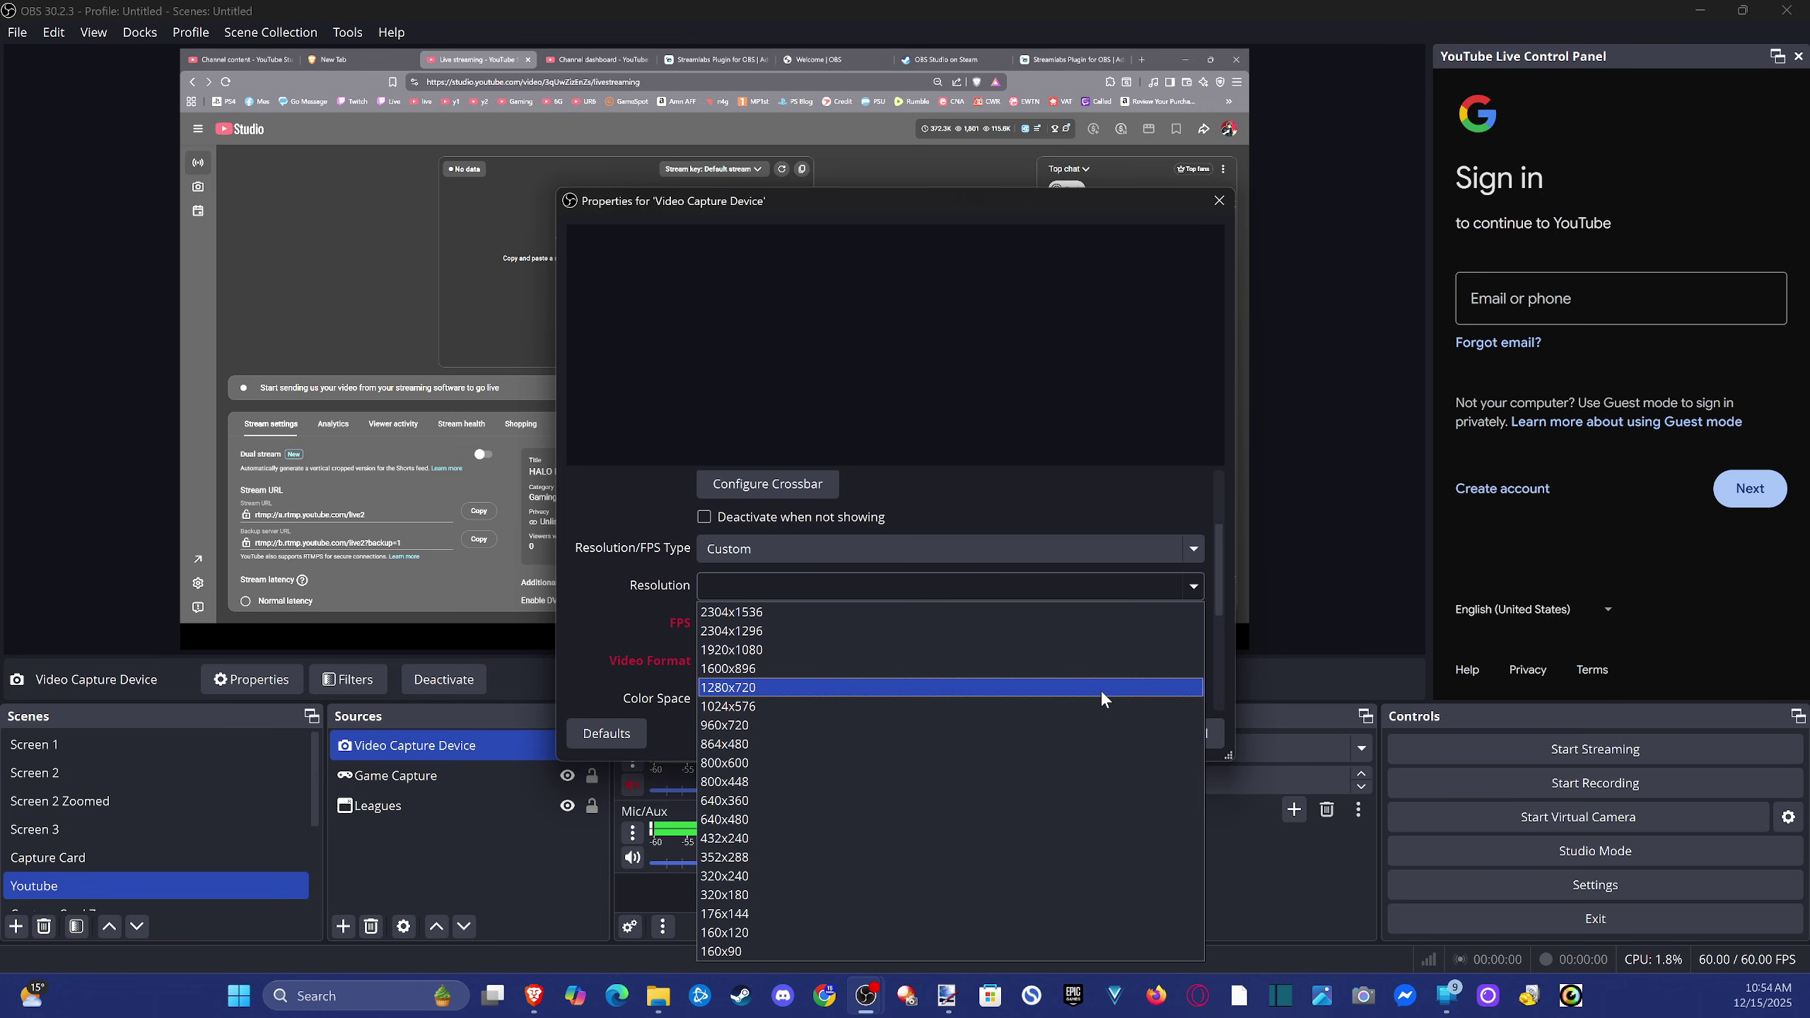
left_click(1108, 648)
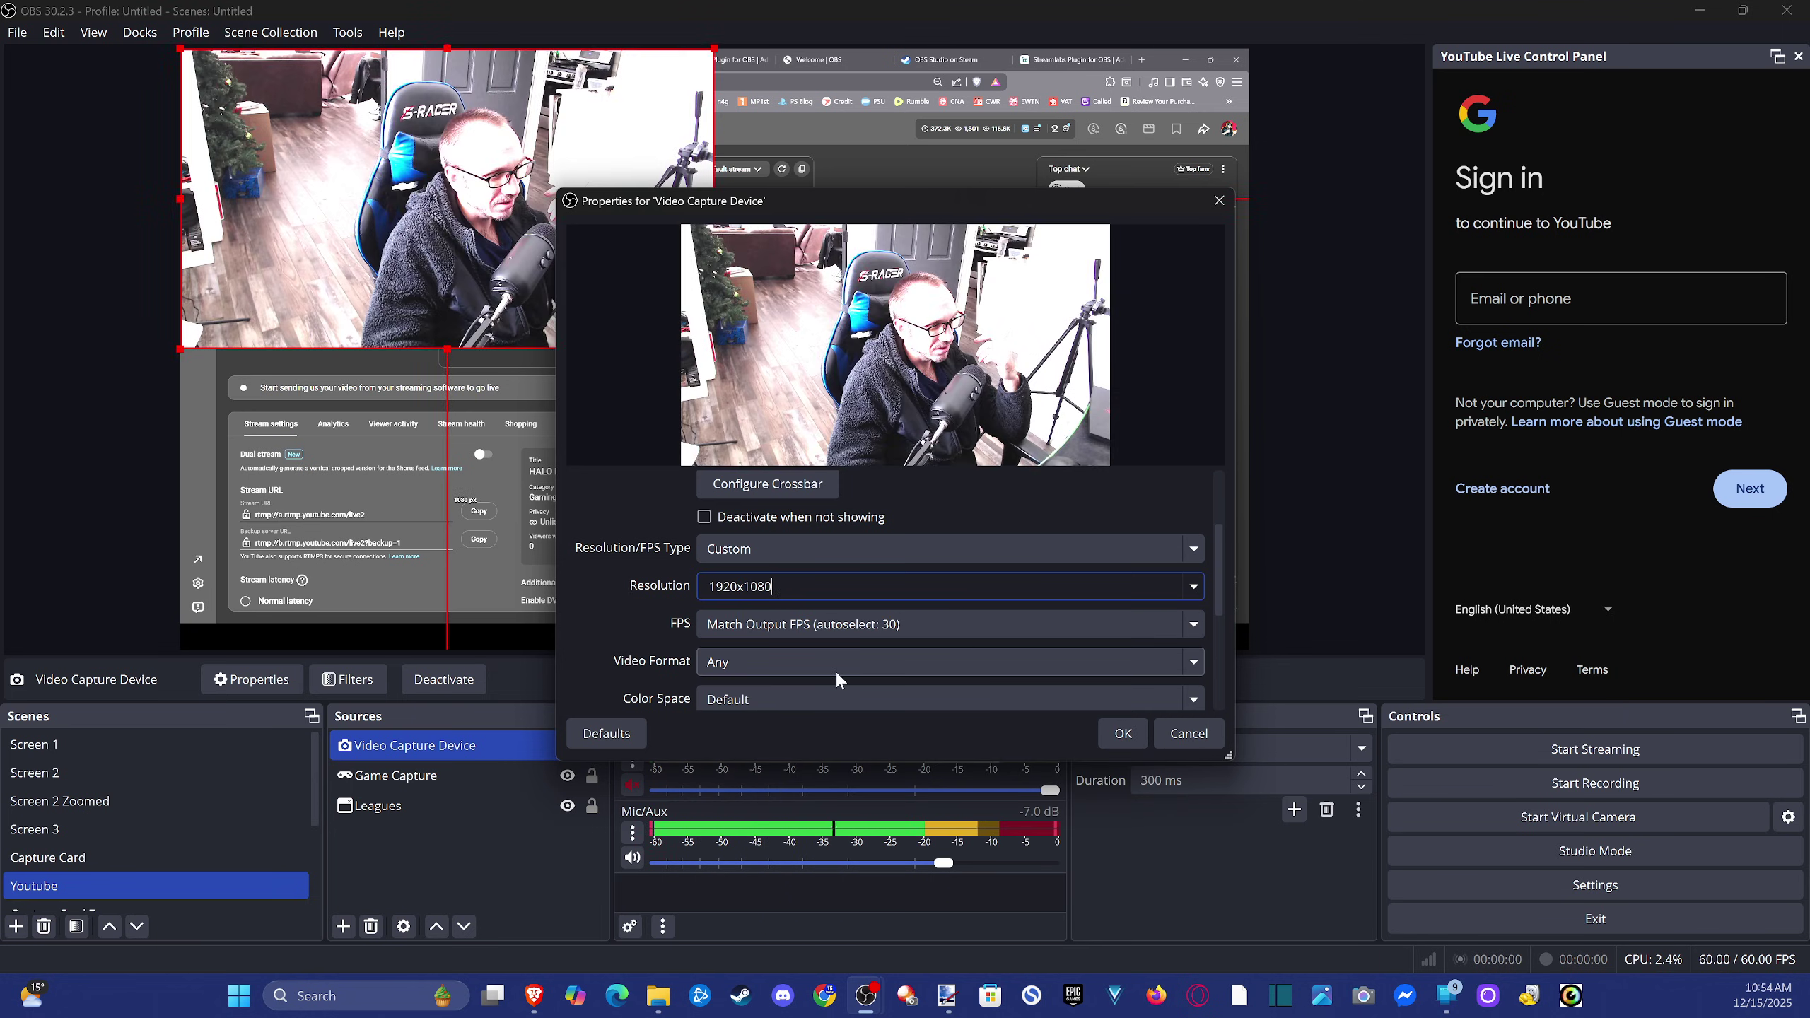
left_click(862, 634)
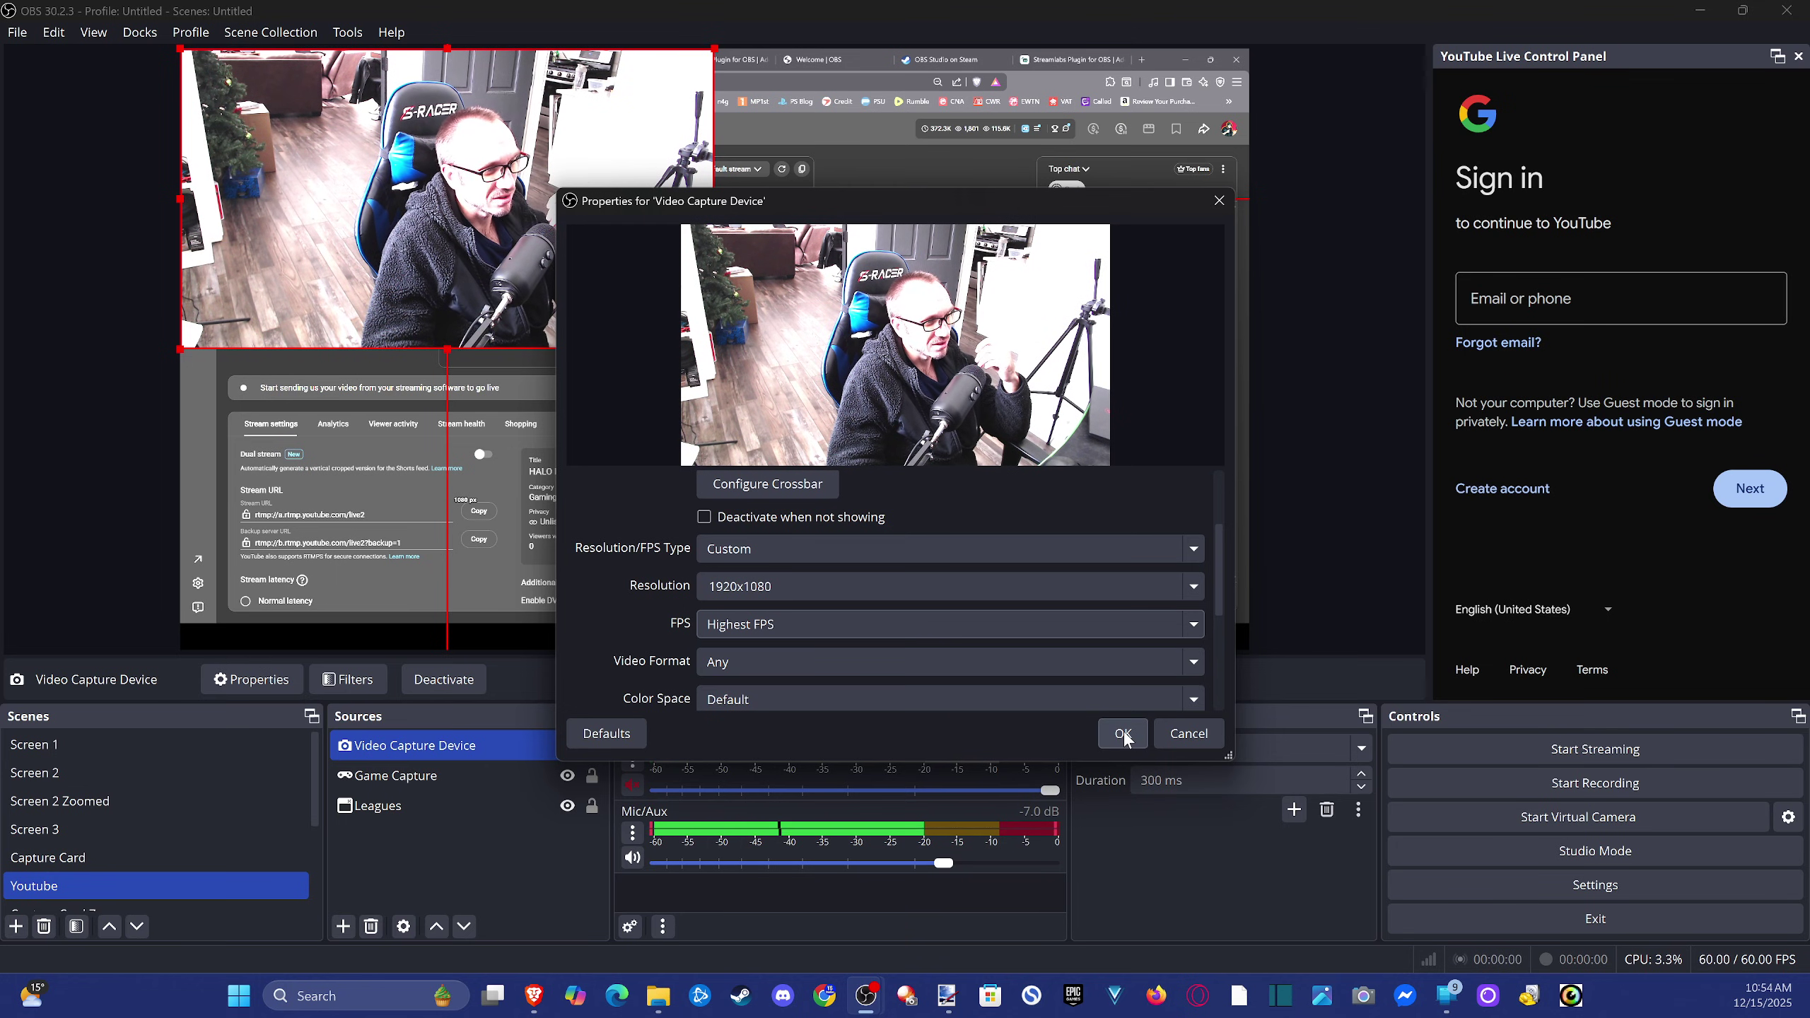
left_click(1193, 663)
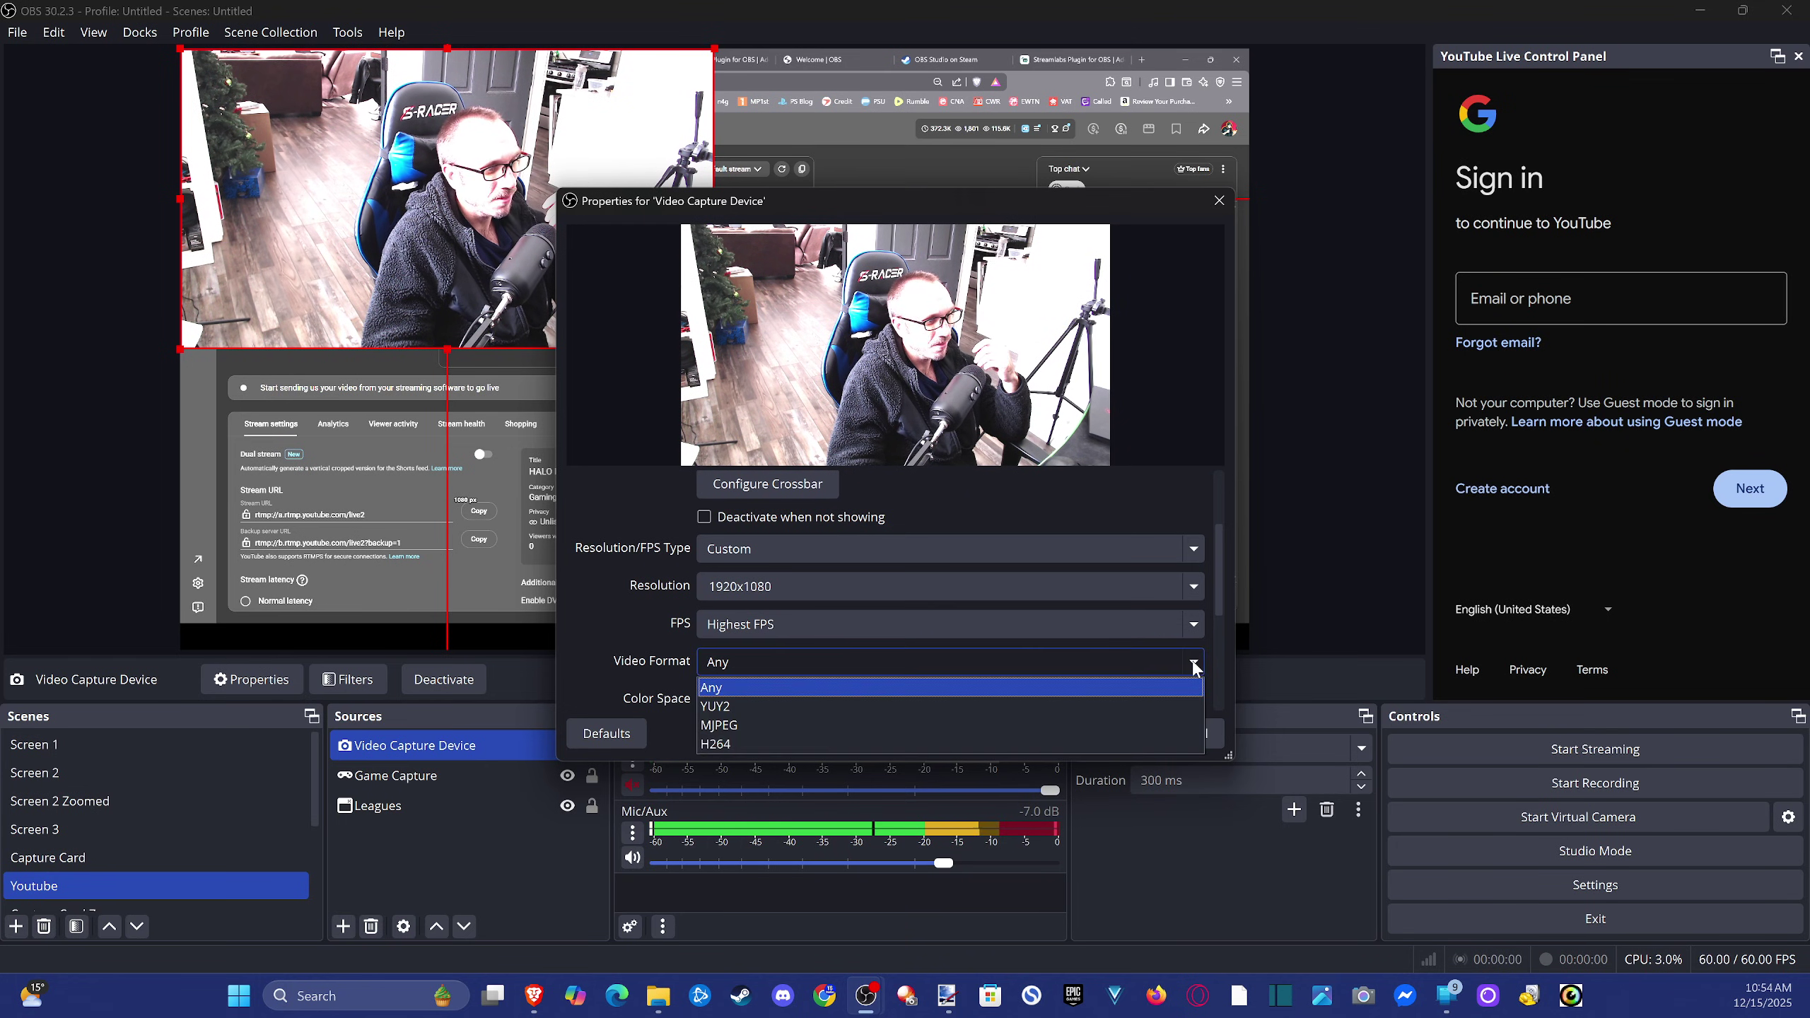
left_click(1194, 665)
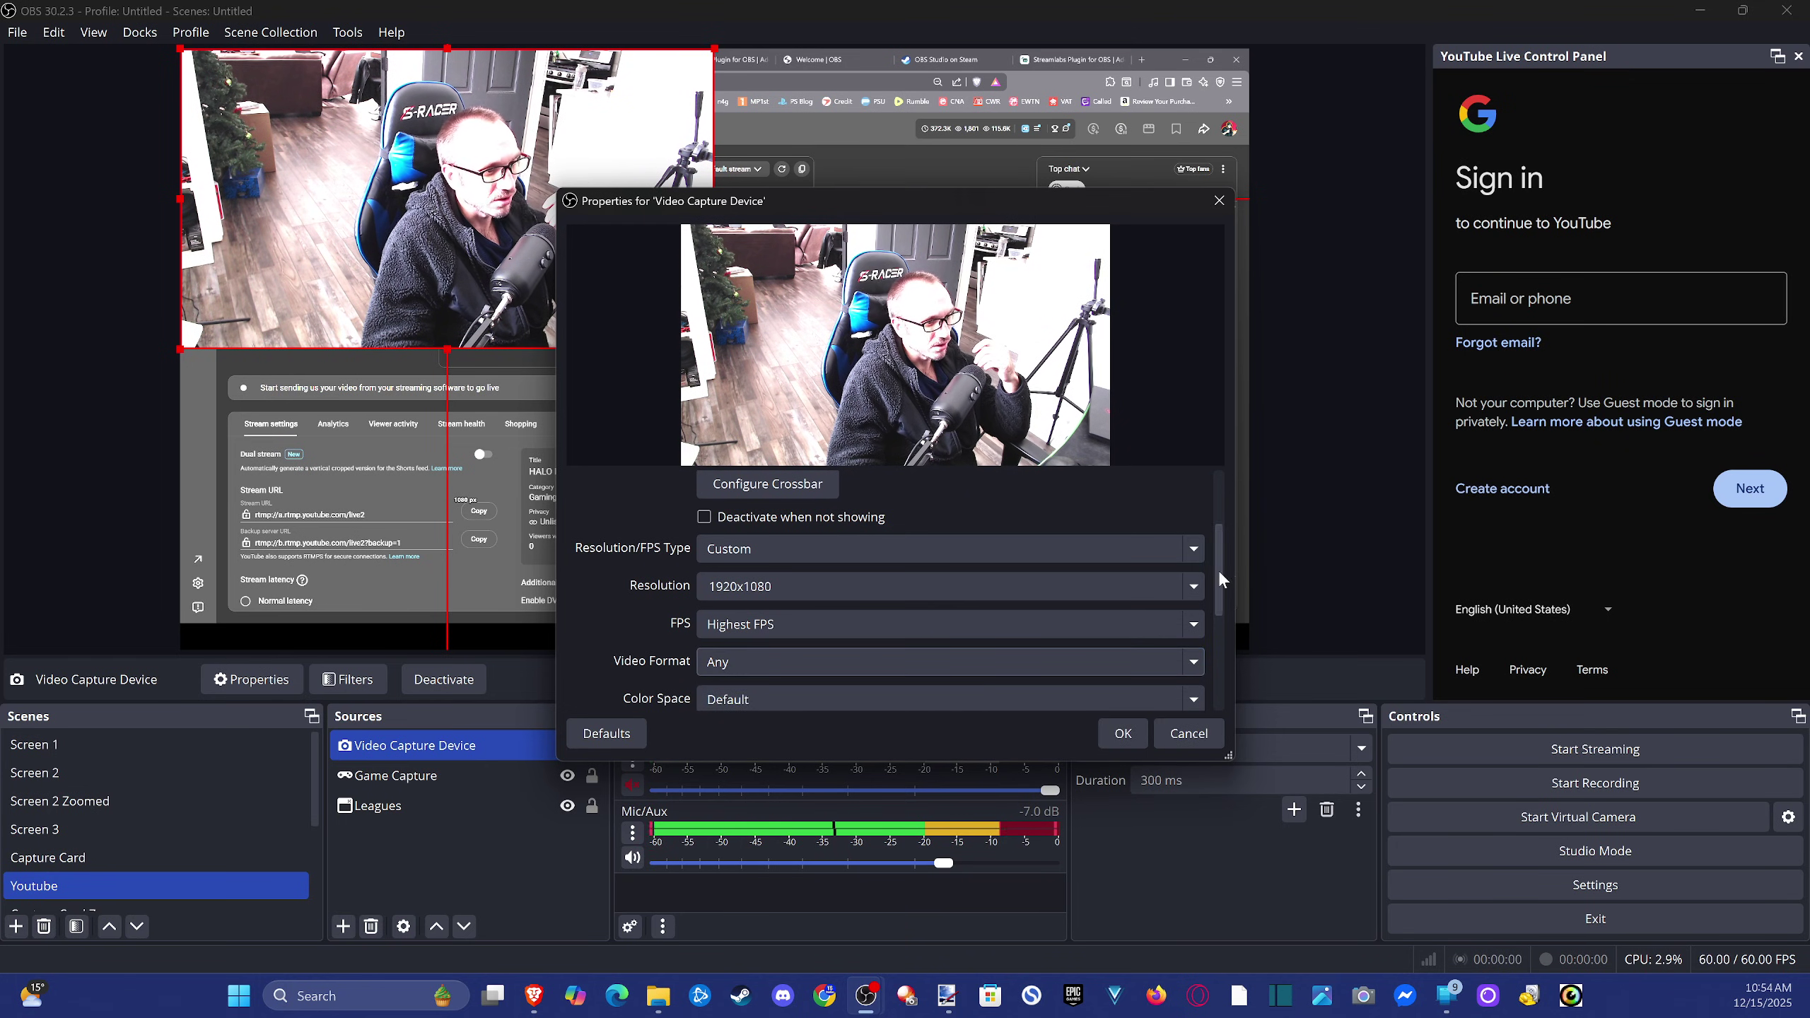
left_click_drag(1216, 567, 1213, 614)
Set the webcam color range to Full and turn off Flip Vertically.
left_click(1168, 635)
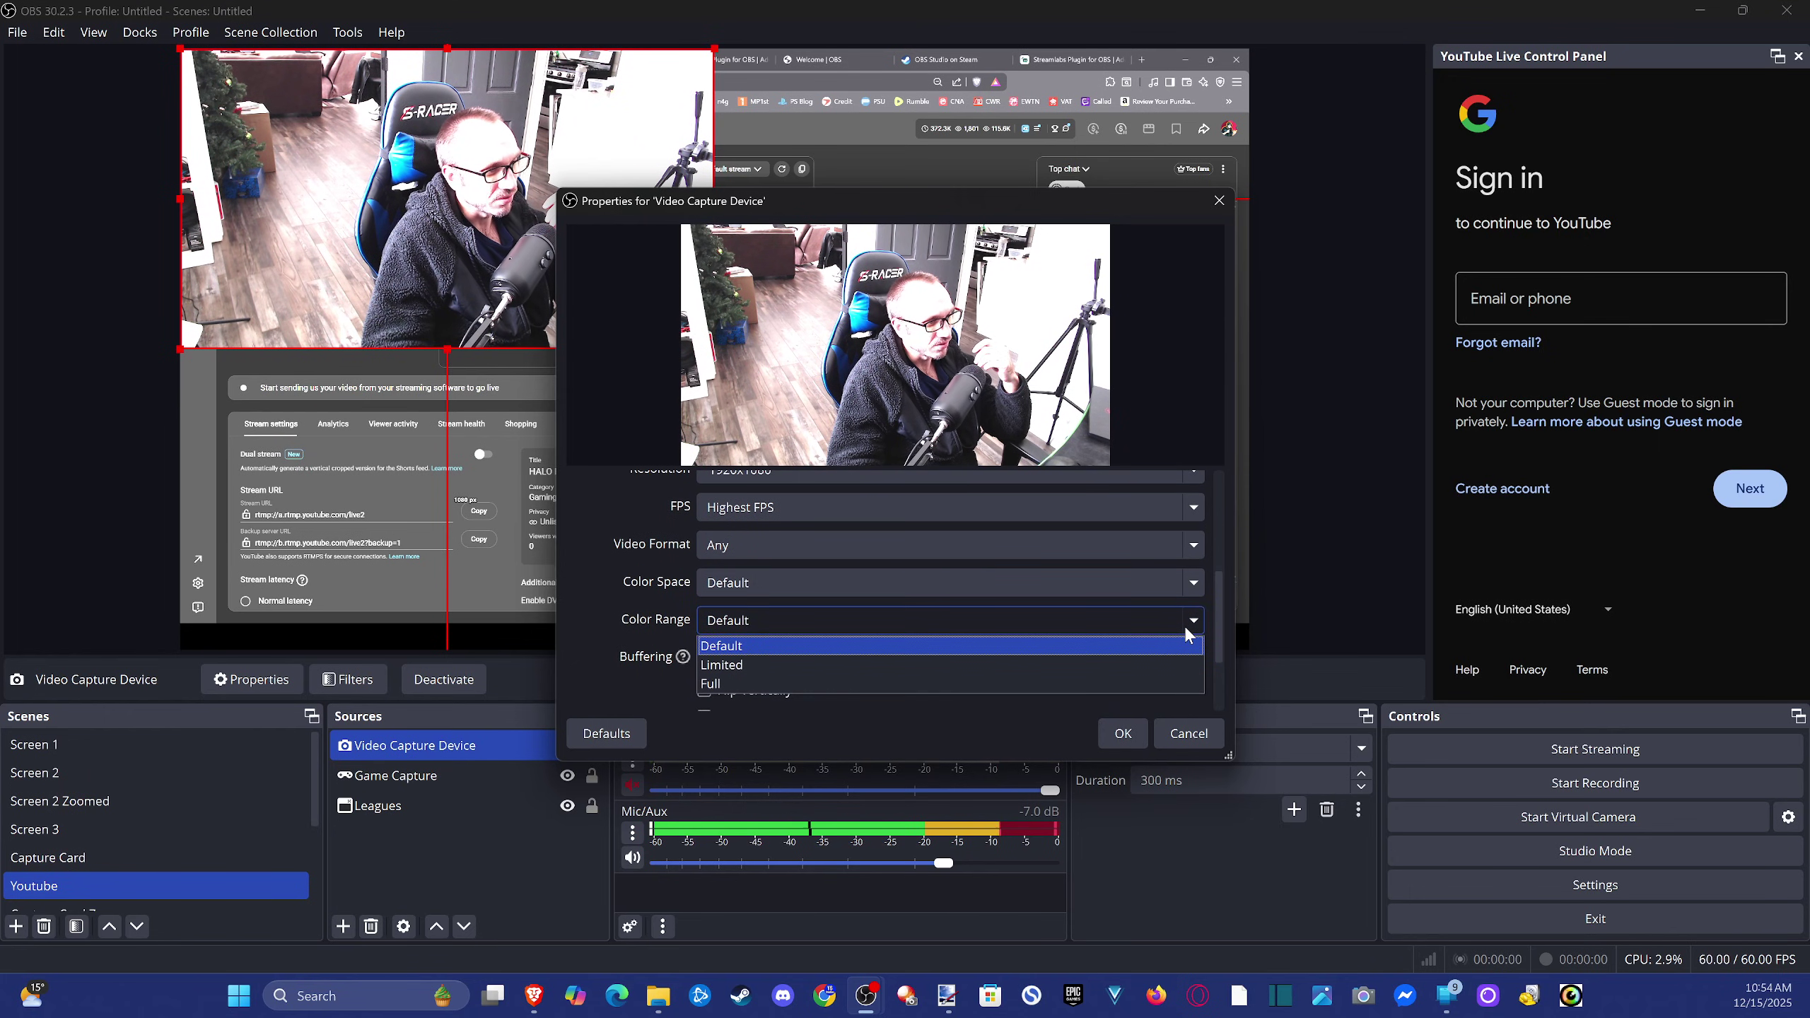
left_click(1168, 659)
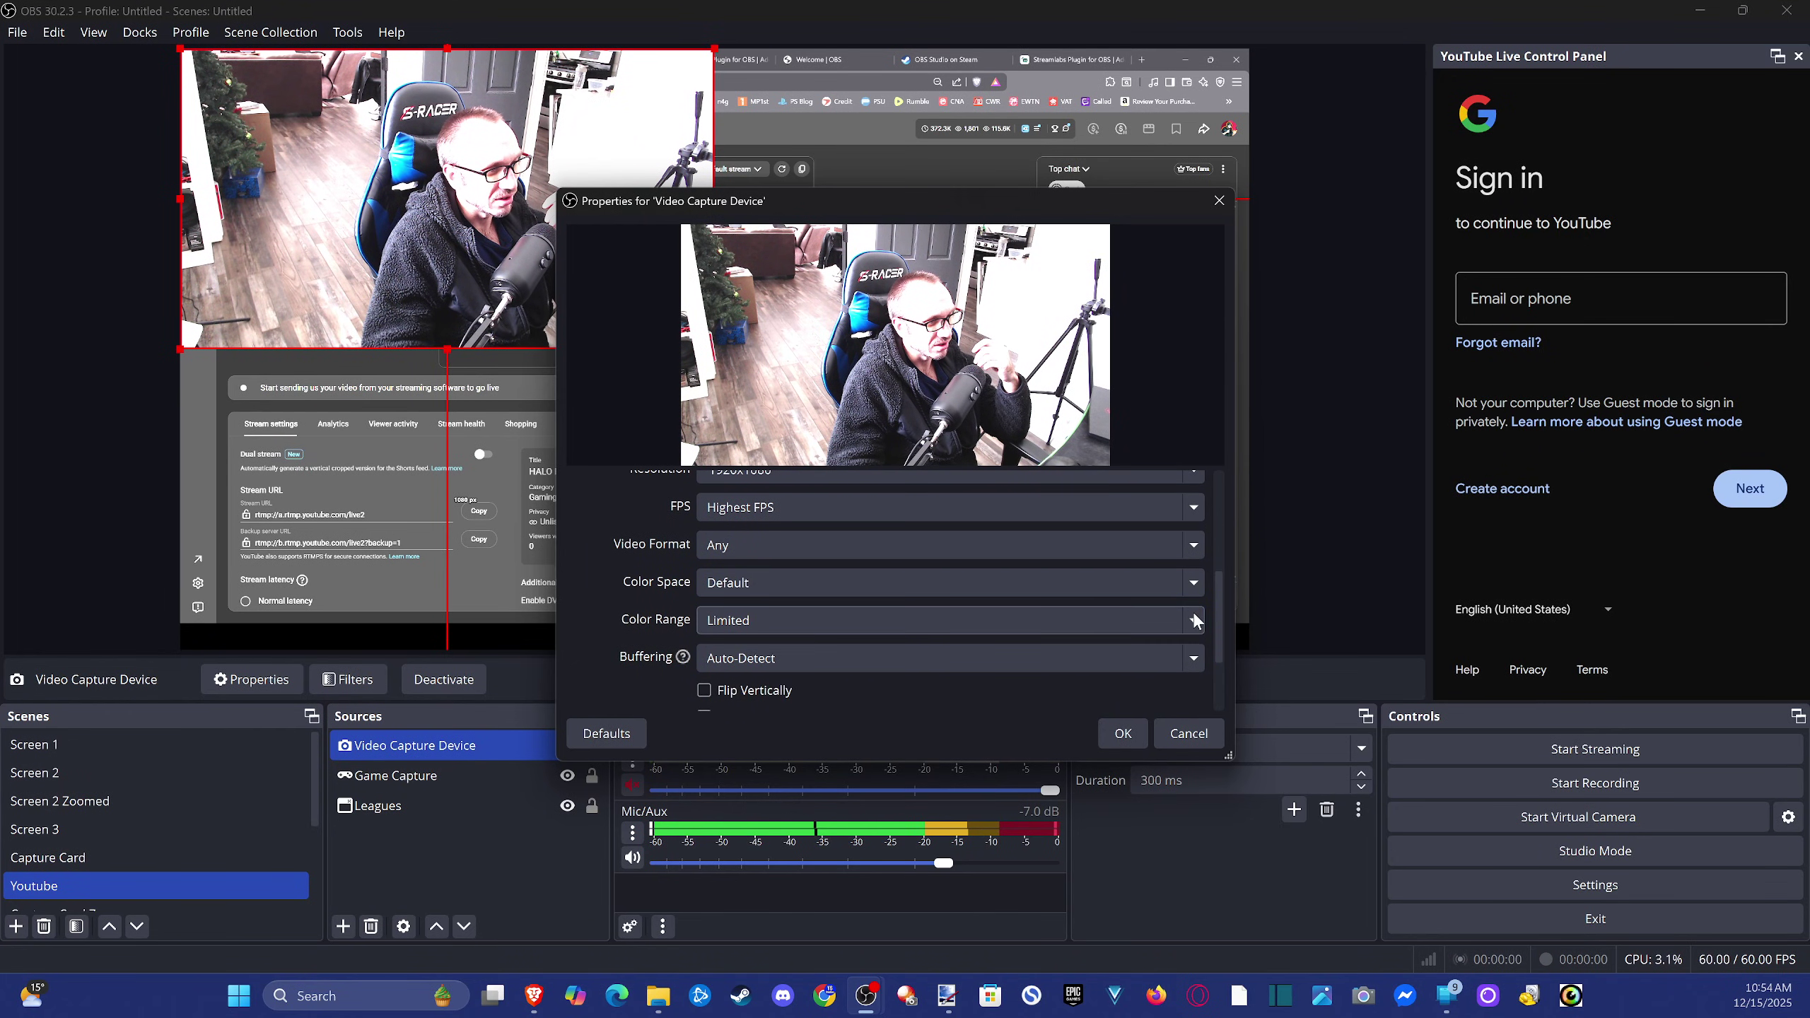
left_click(1161, 626)
left_click(1123, 688)
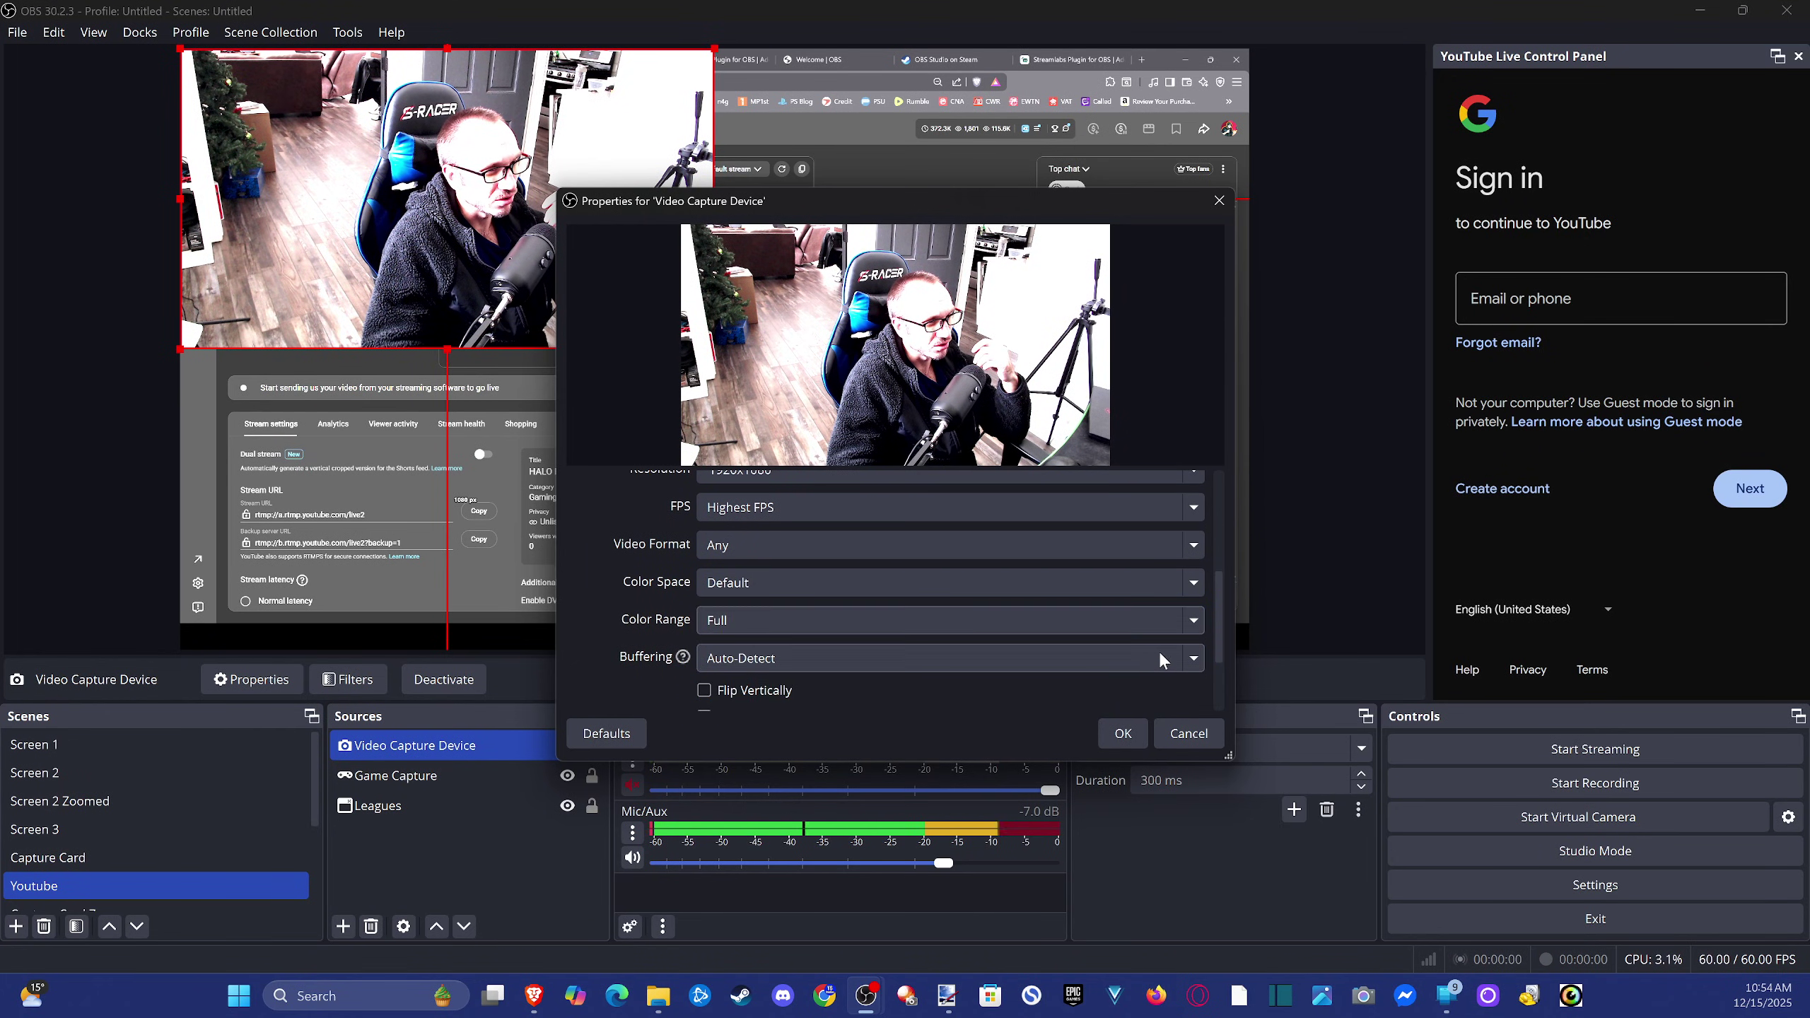
left_click_drag(1211, 585, 1207, 640)
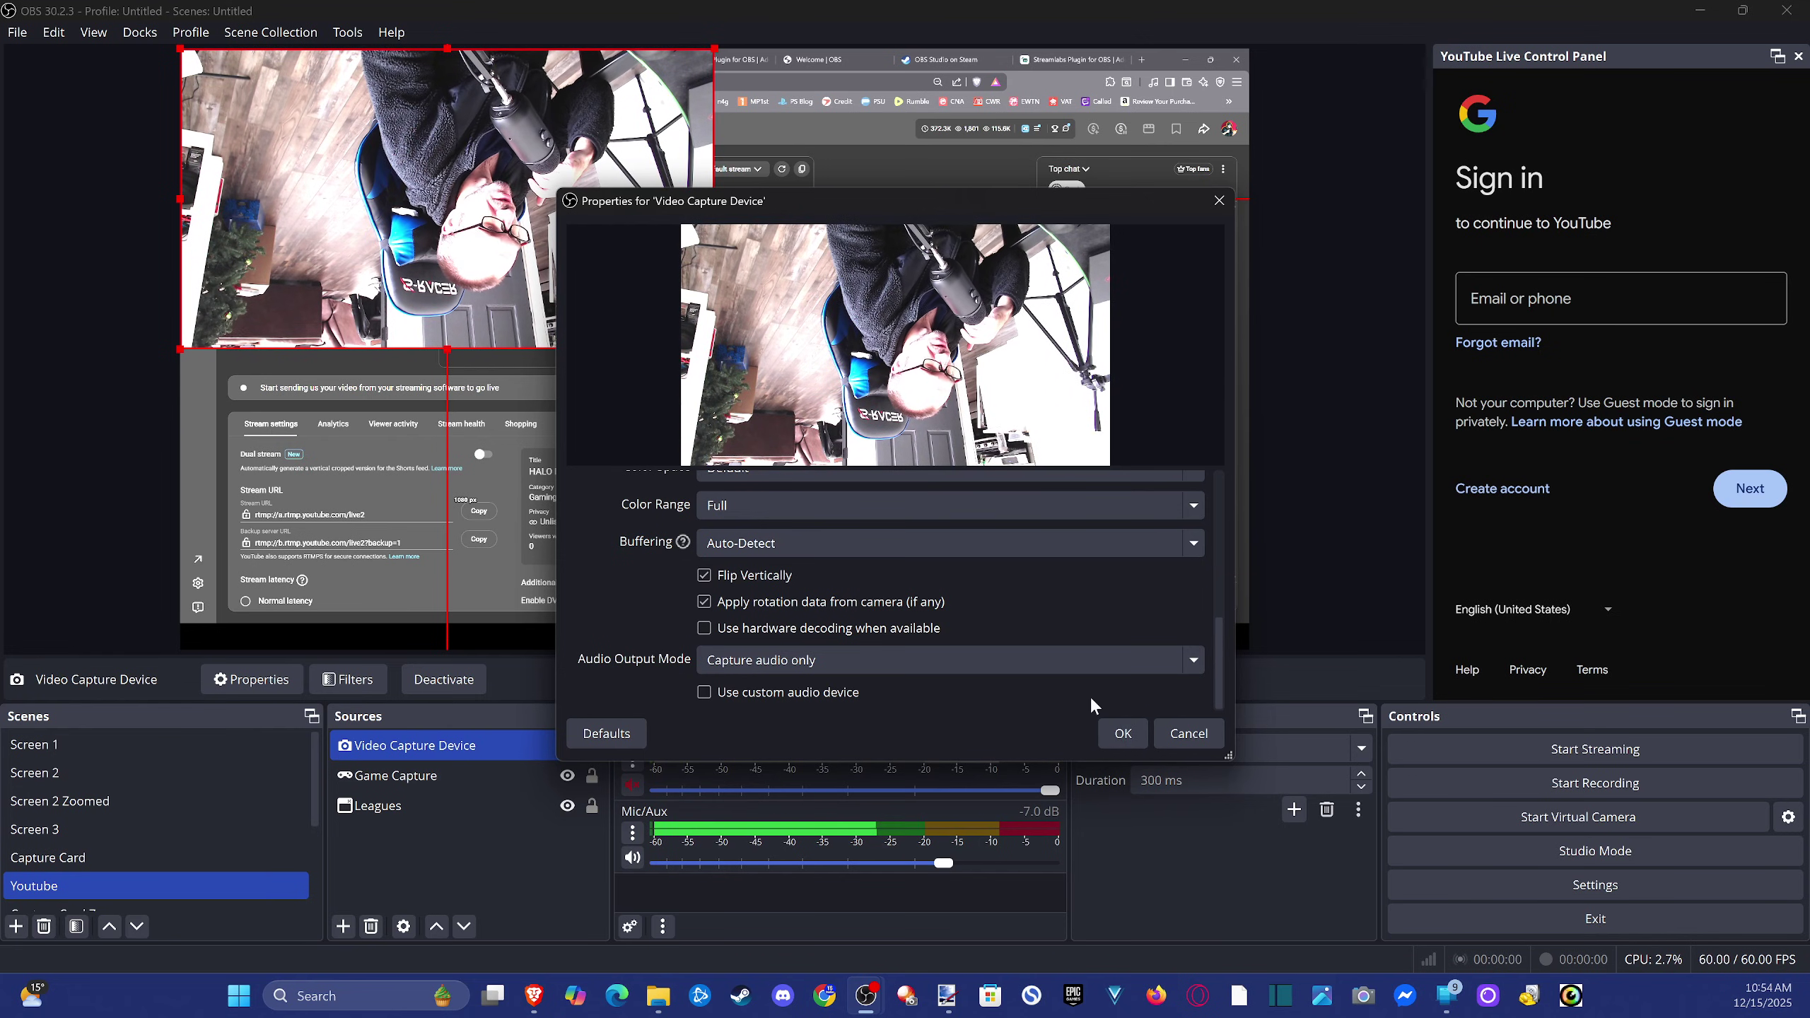
left_click(775, 576)
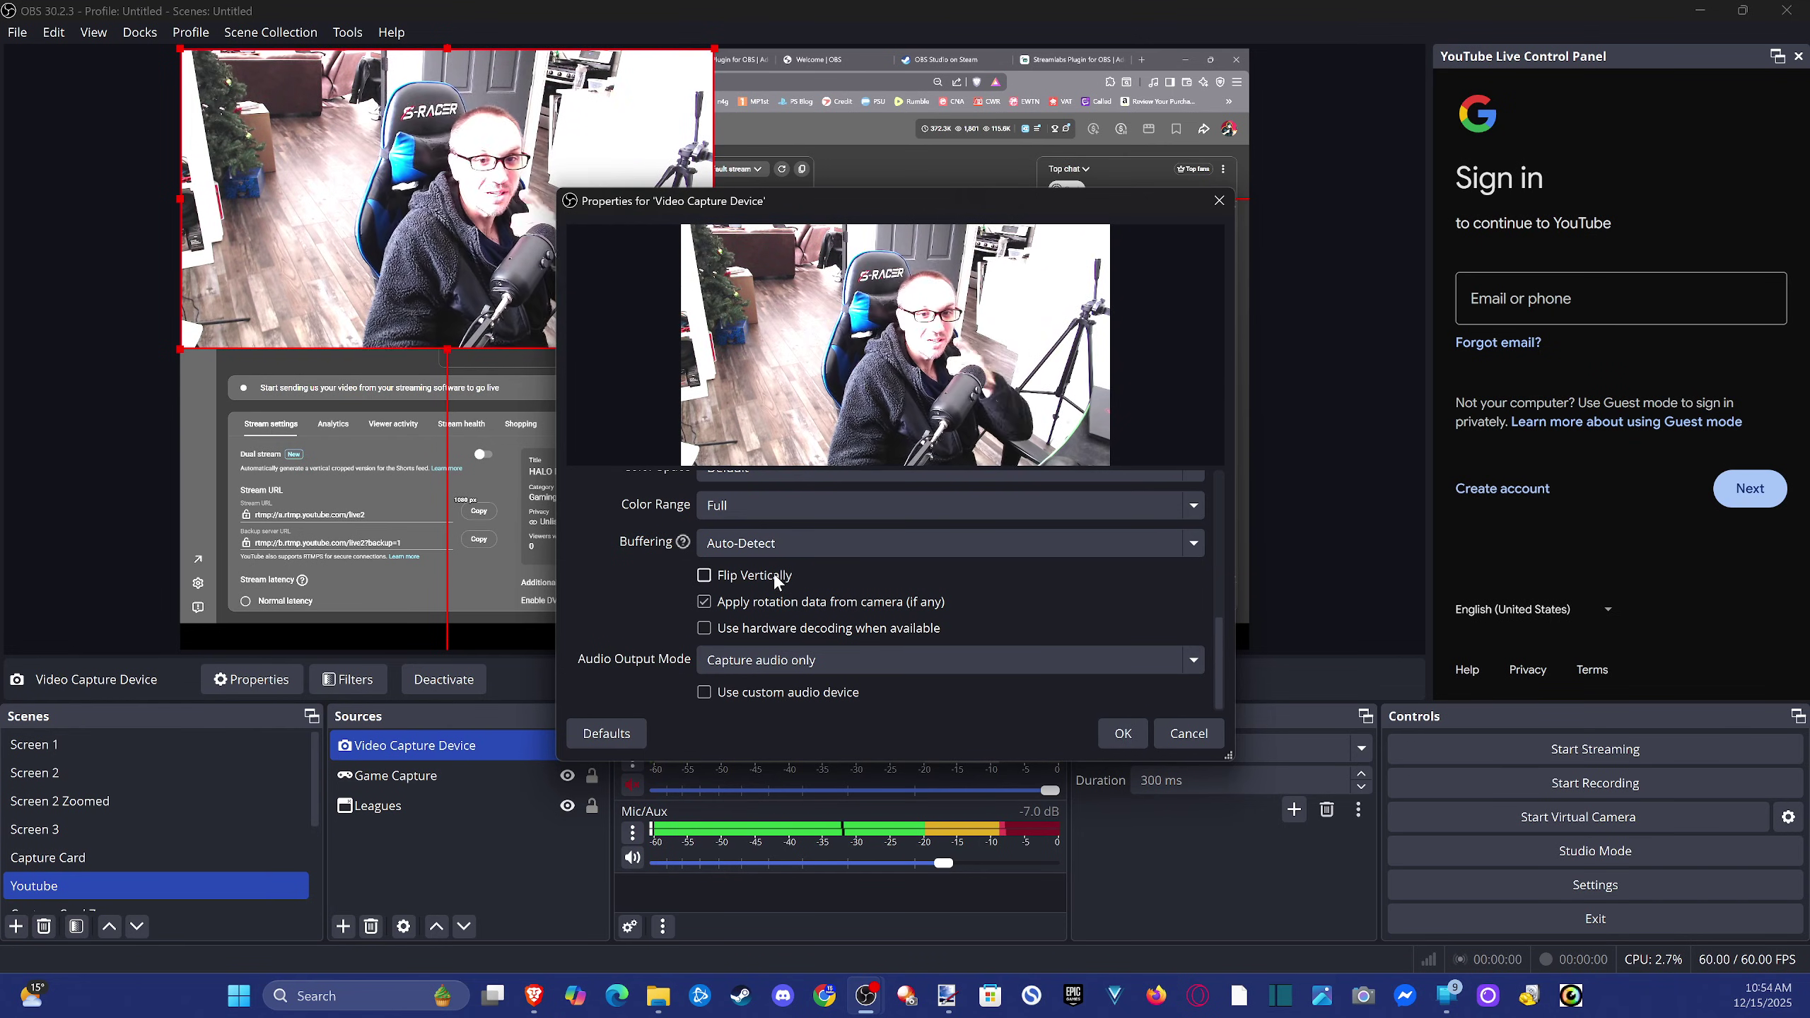
Apply the webcam settings, then shrink the webcam feed and place it at the right edge beside the chat.
left_click(1121, 735)
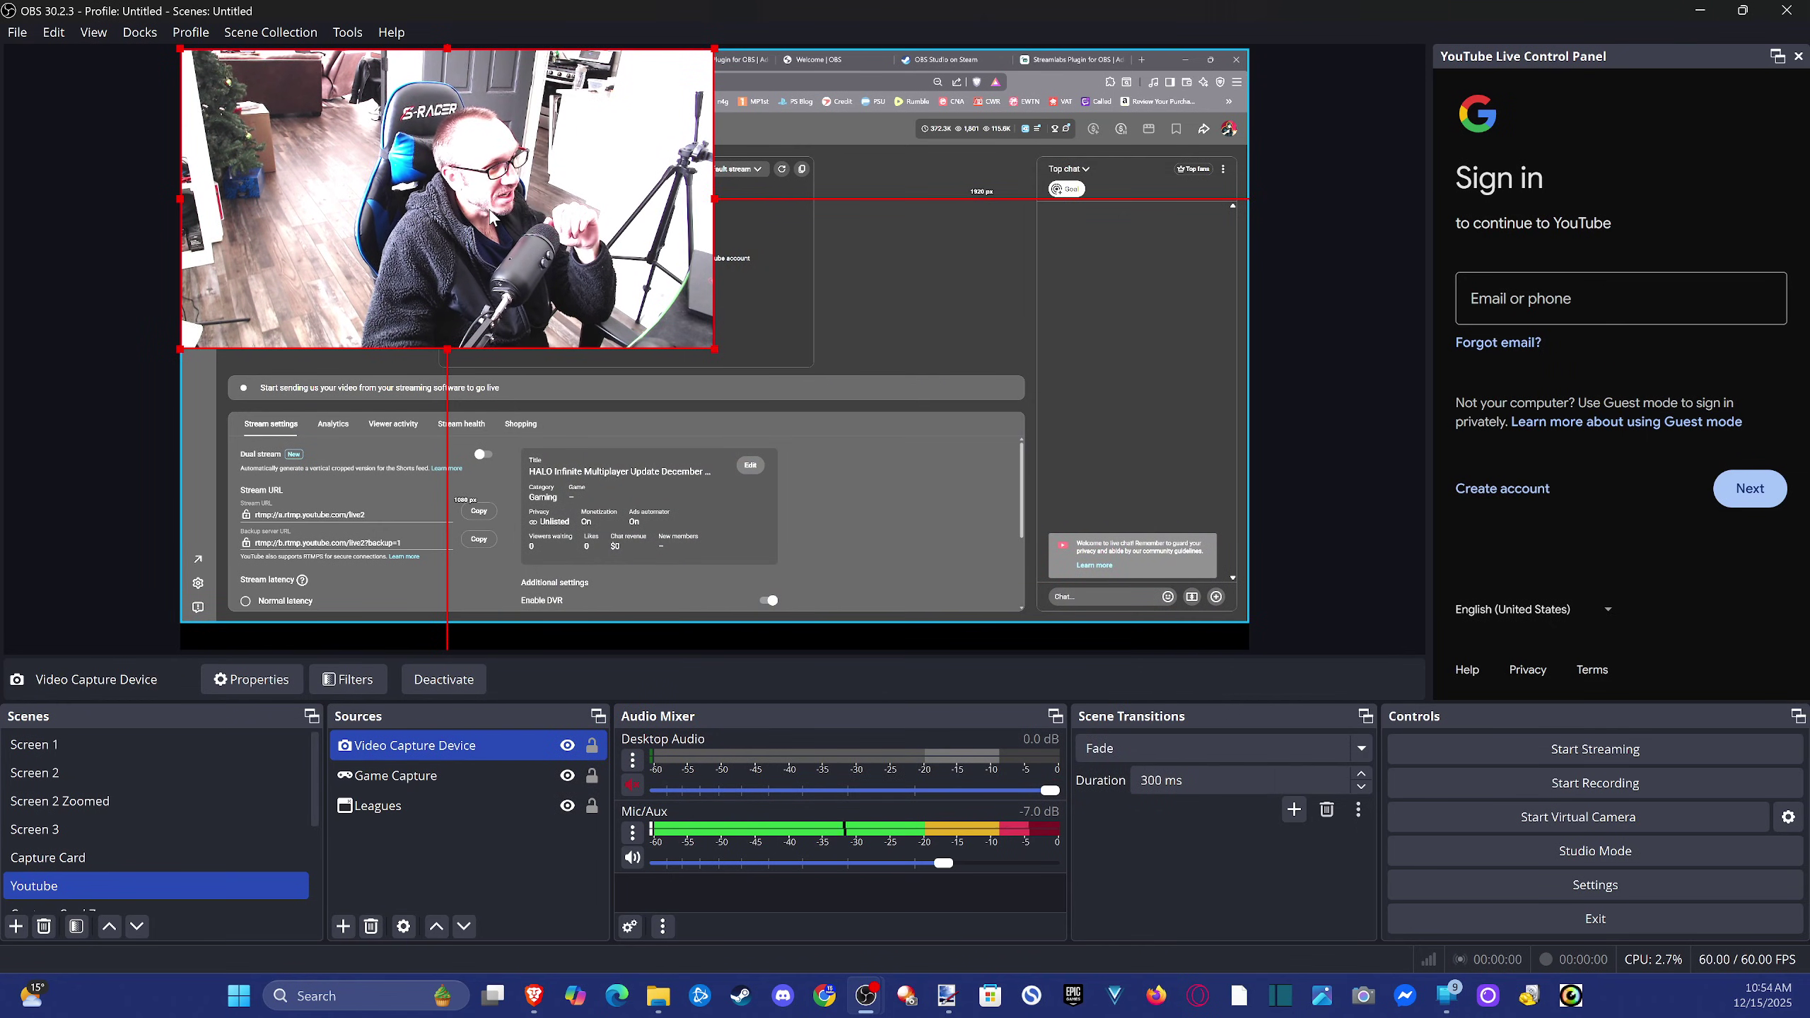
left_click_drag(488, 208, 845, 404)
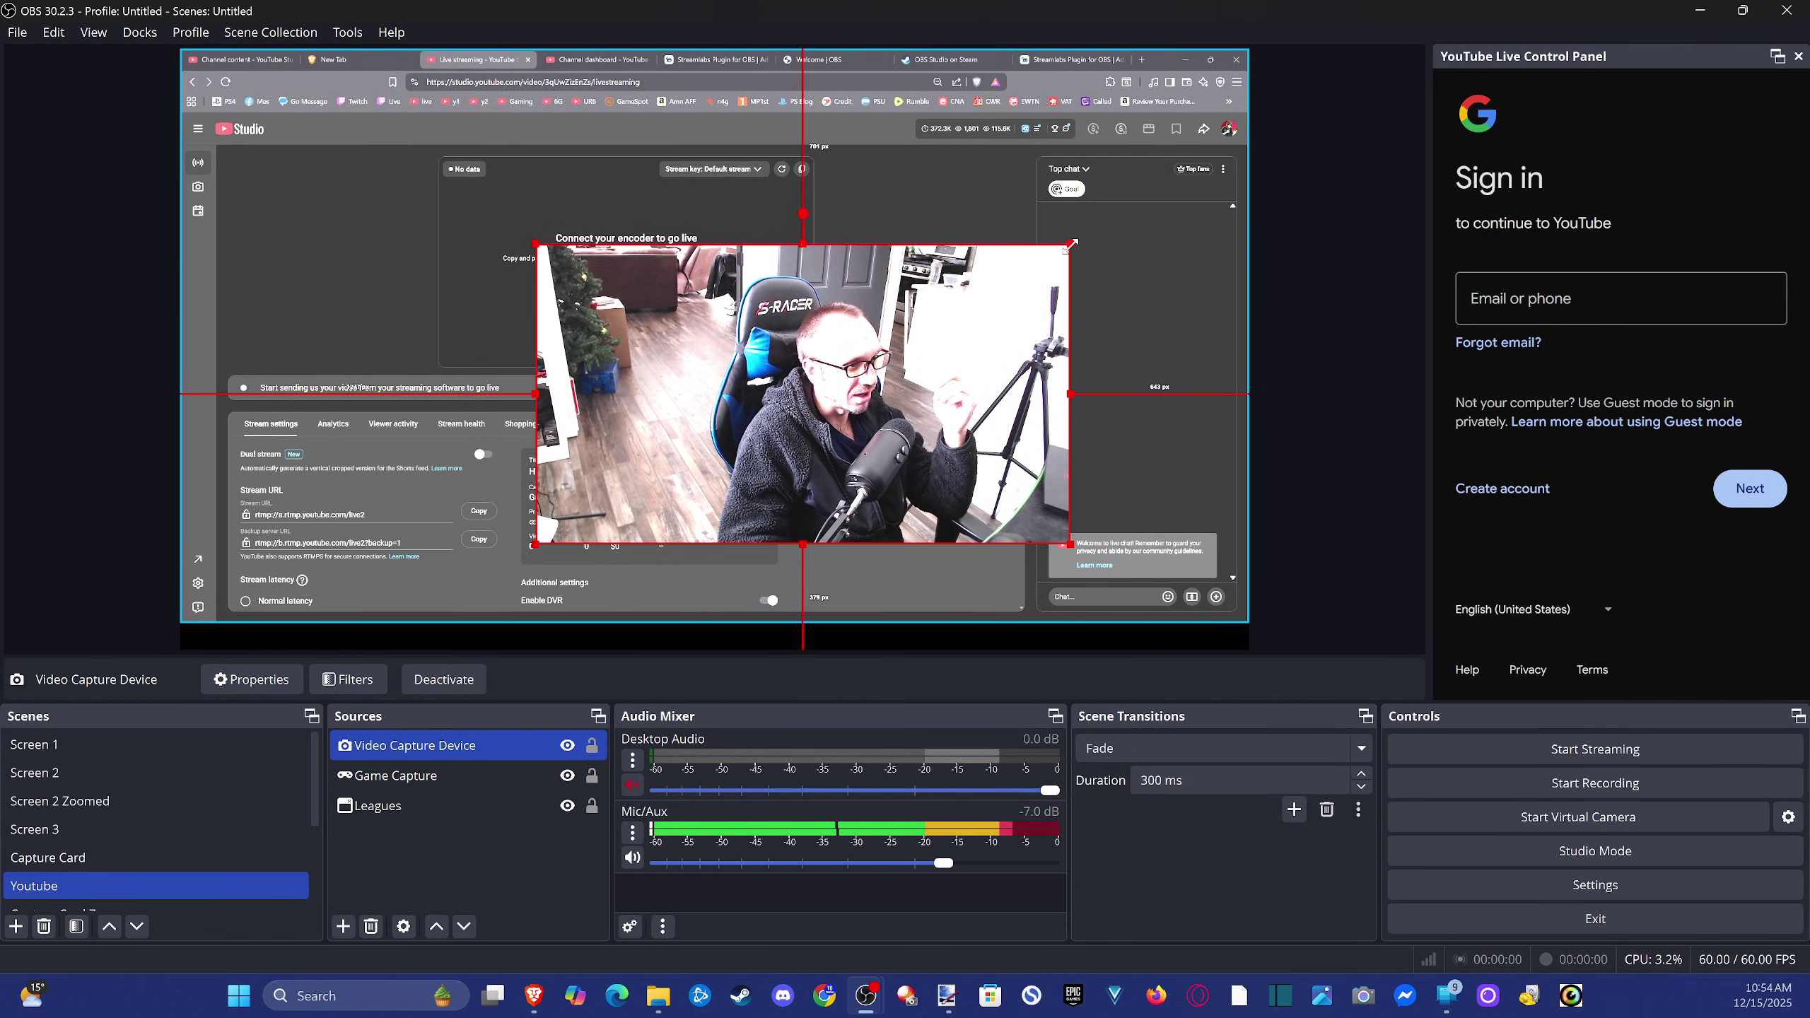
left_click_drag(1060, 251, 758, 419)
left_click_drag(672, 502, 1156, 343)
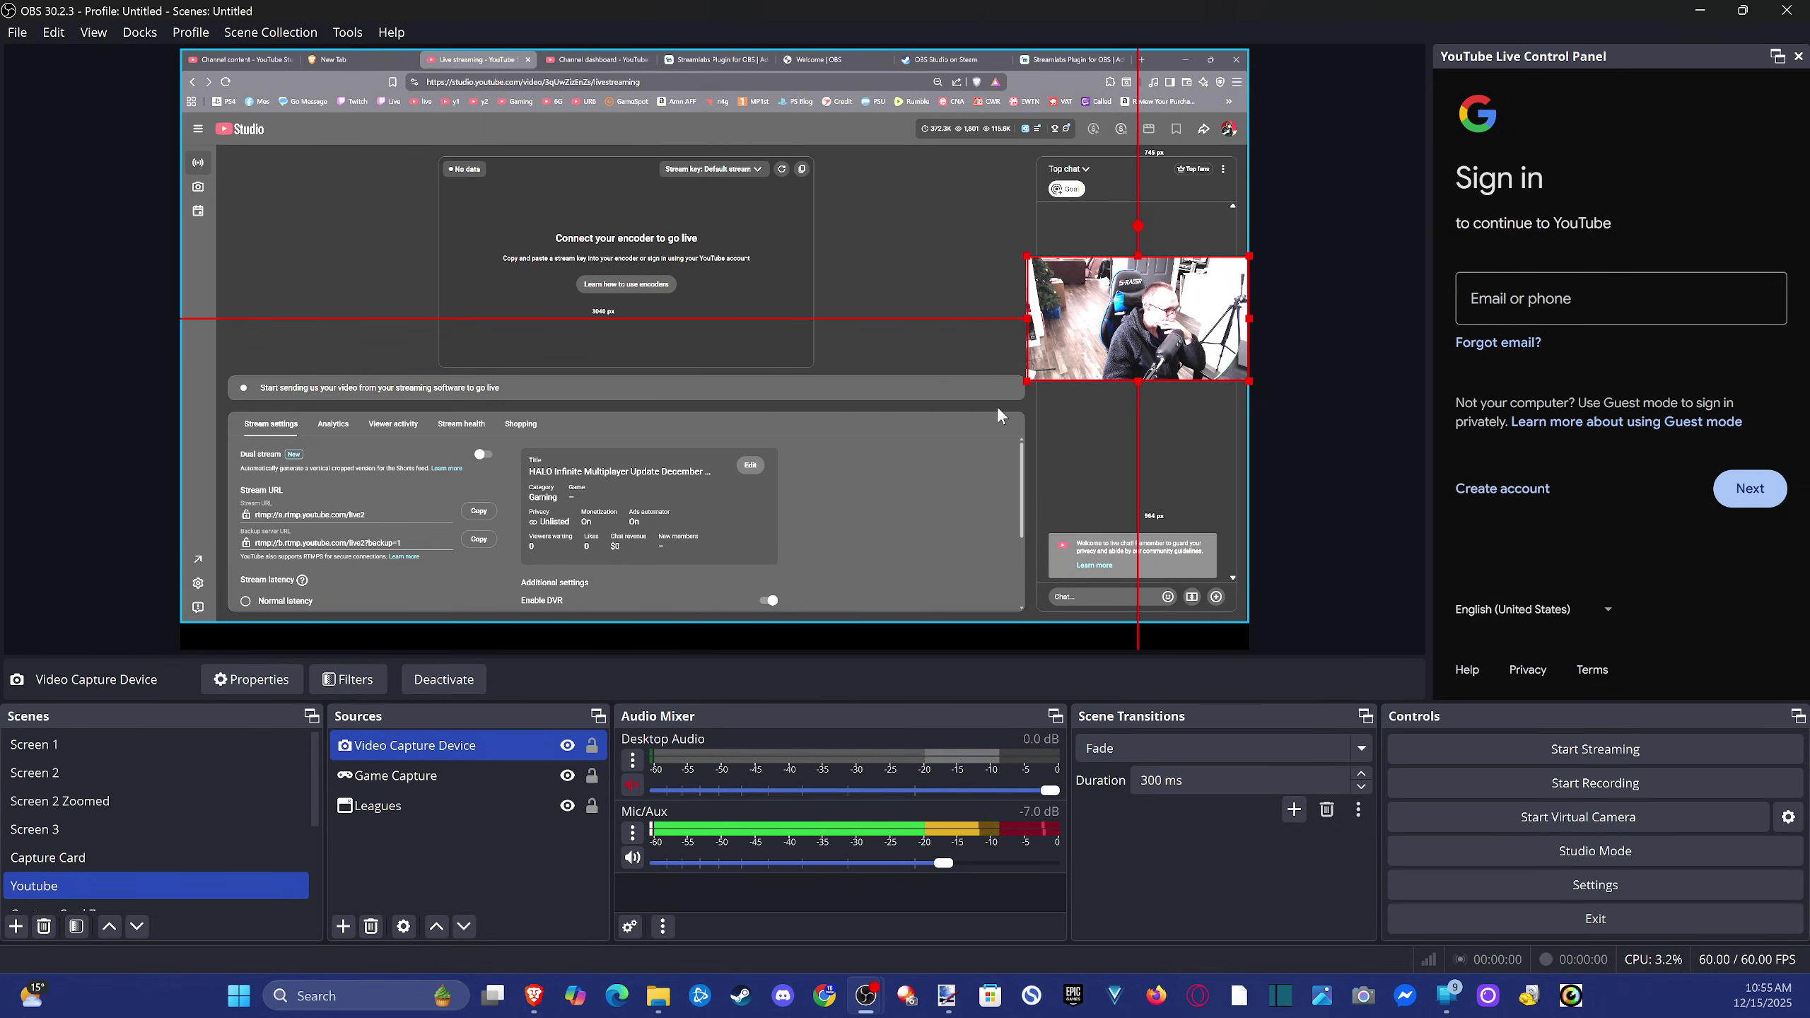
left_click_drag(1026, 380, 963, 417)
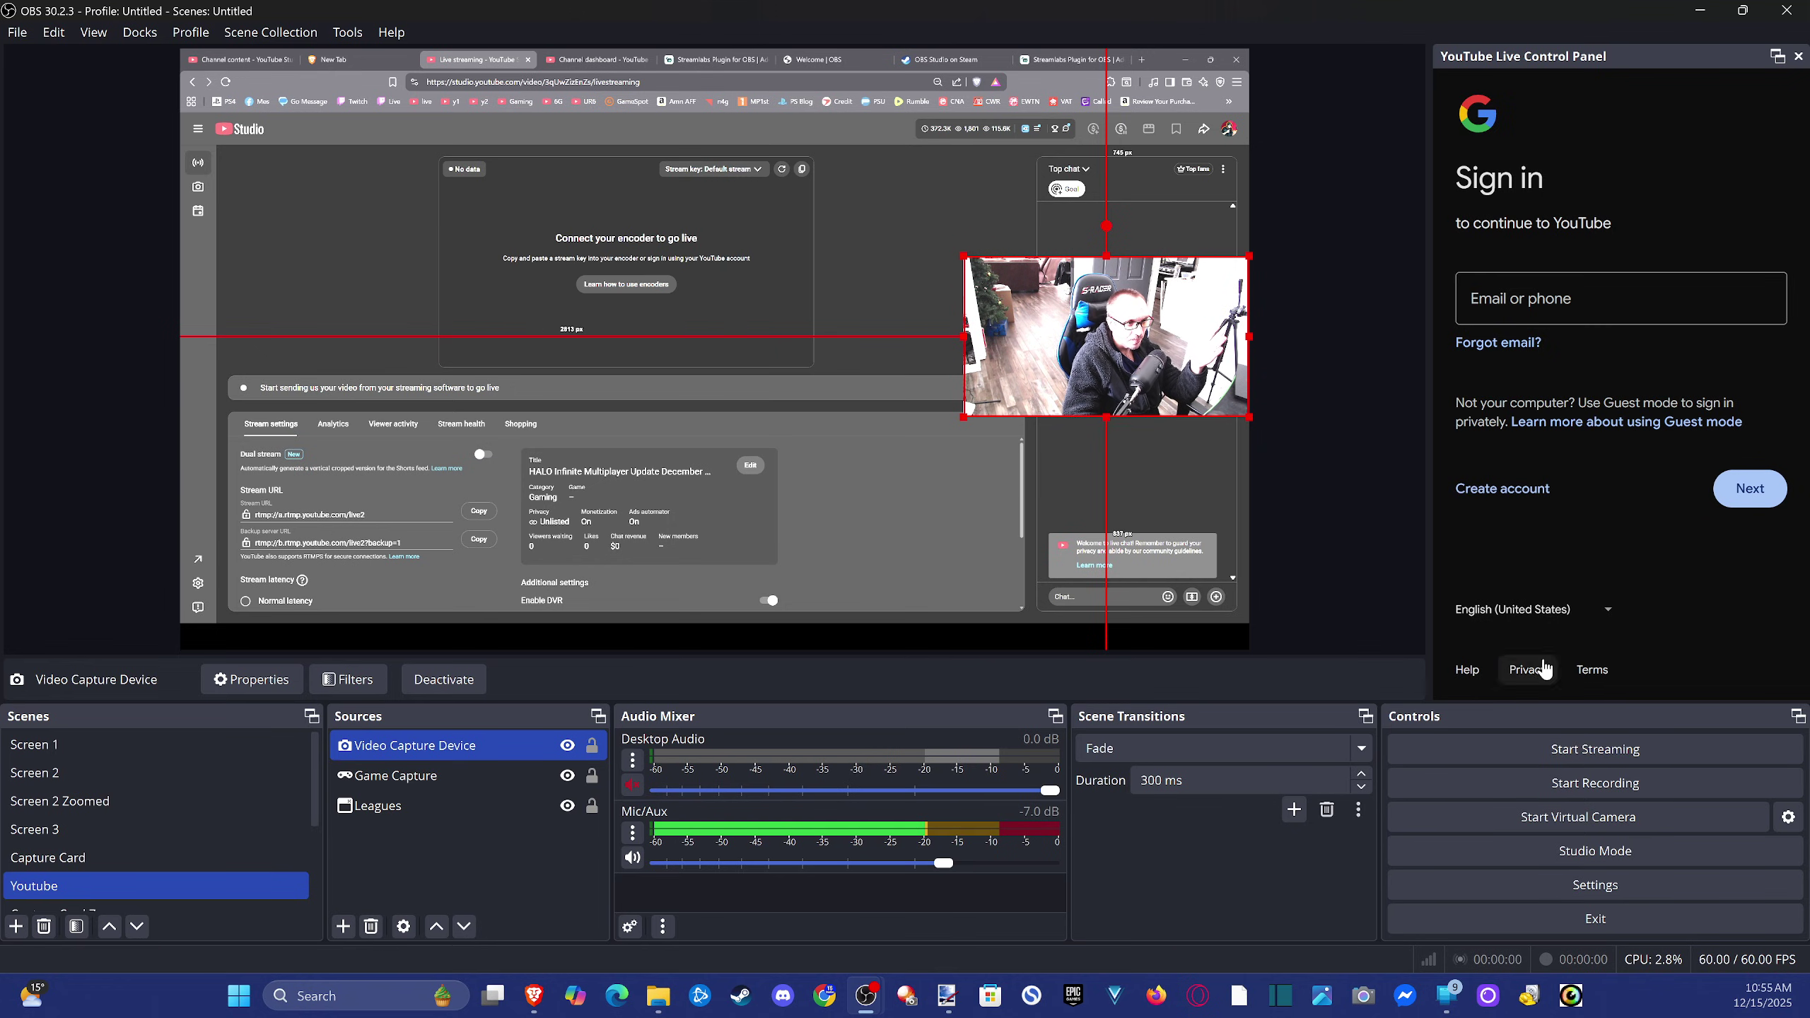
Minimize OBS to check the YouTube Studio Live page still awaiting the encoder, then restore OBS.
left_click(1700, 14)
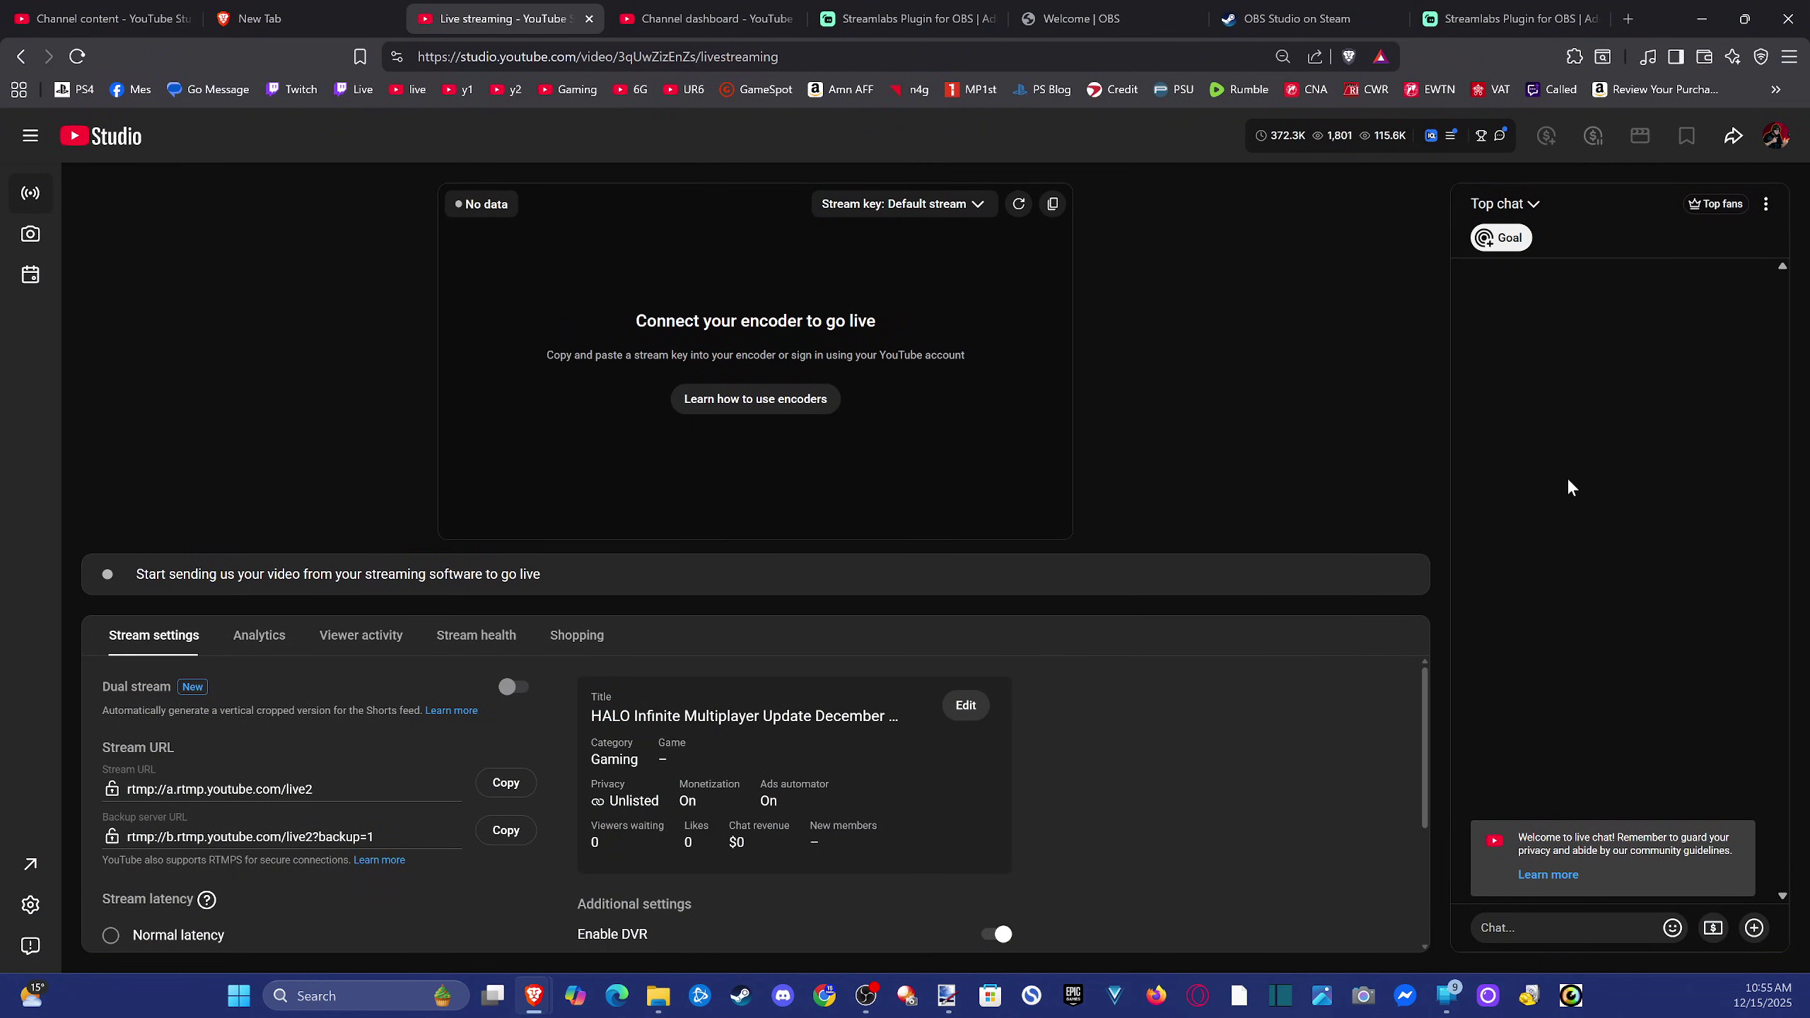
mouse_move(862, 994)
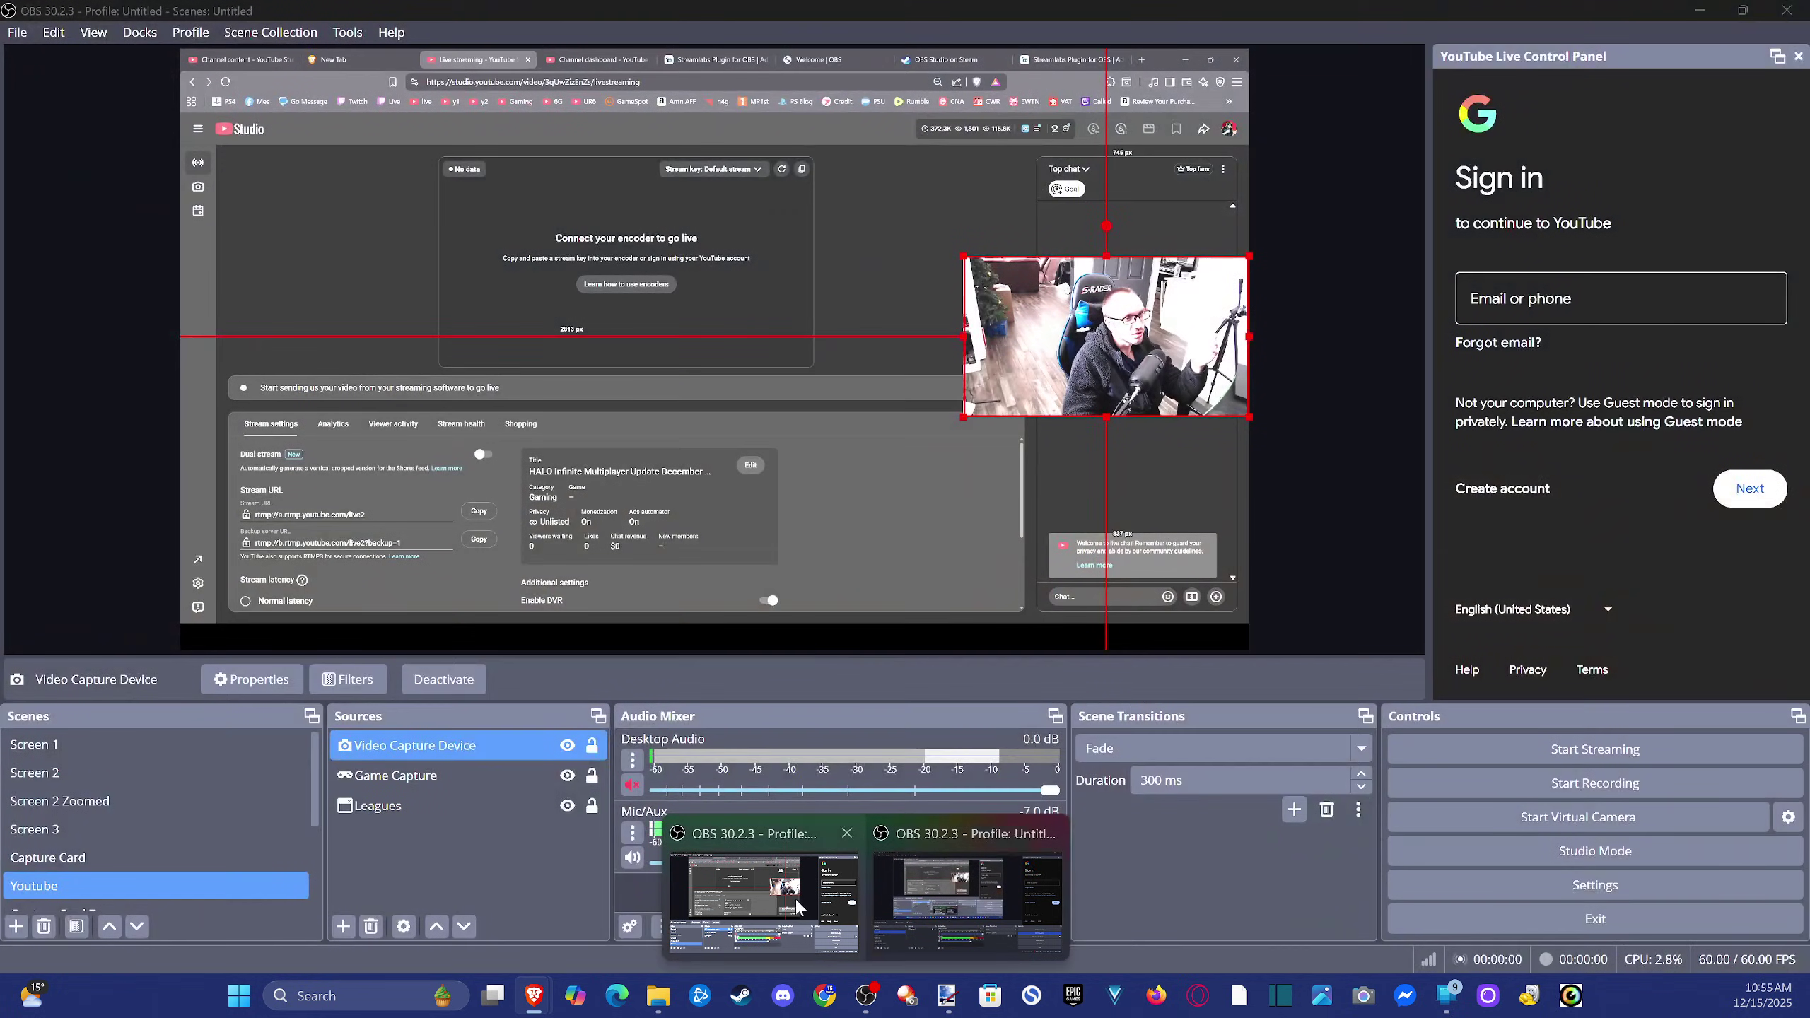
left_click(947, 921)
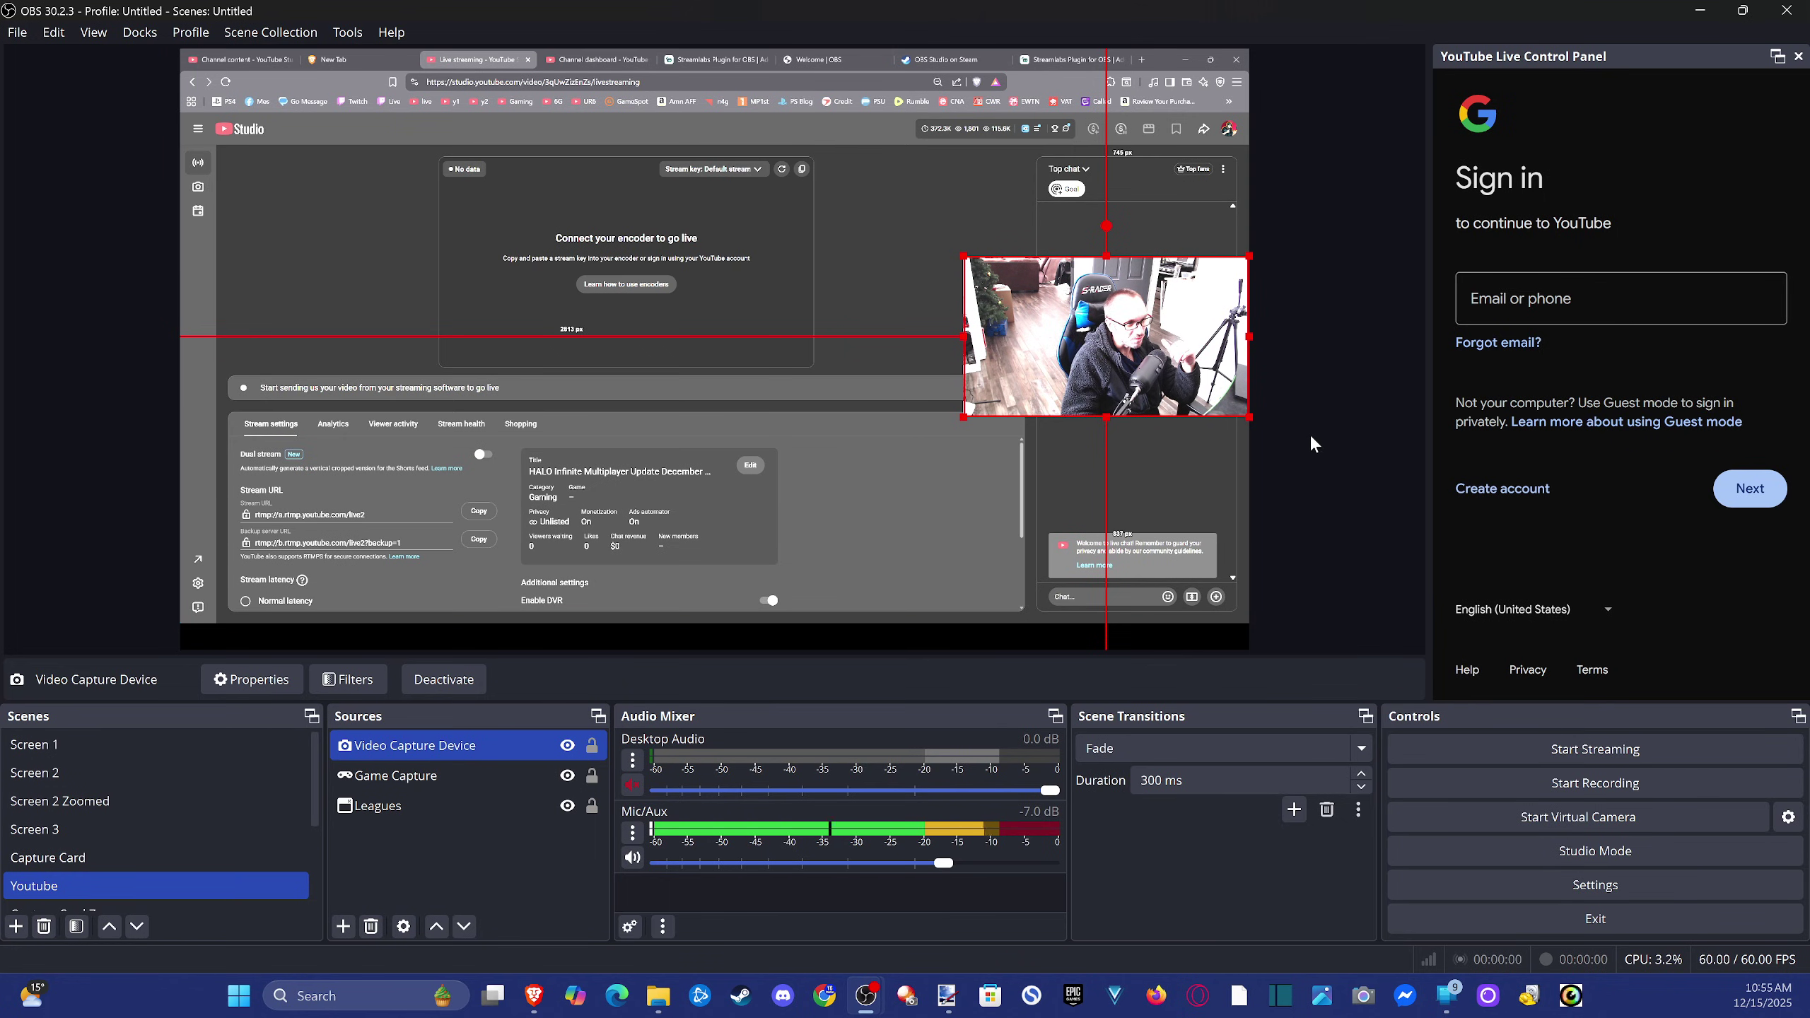
scroll(65, 848, "down", 1)
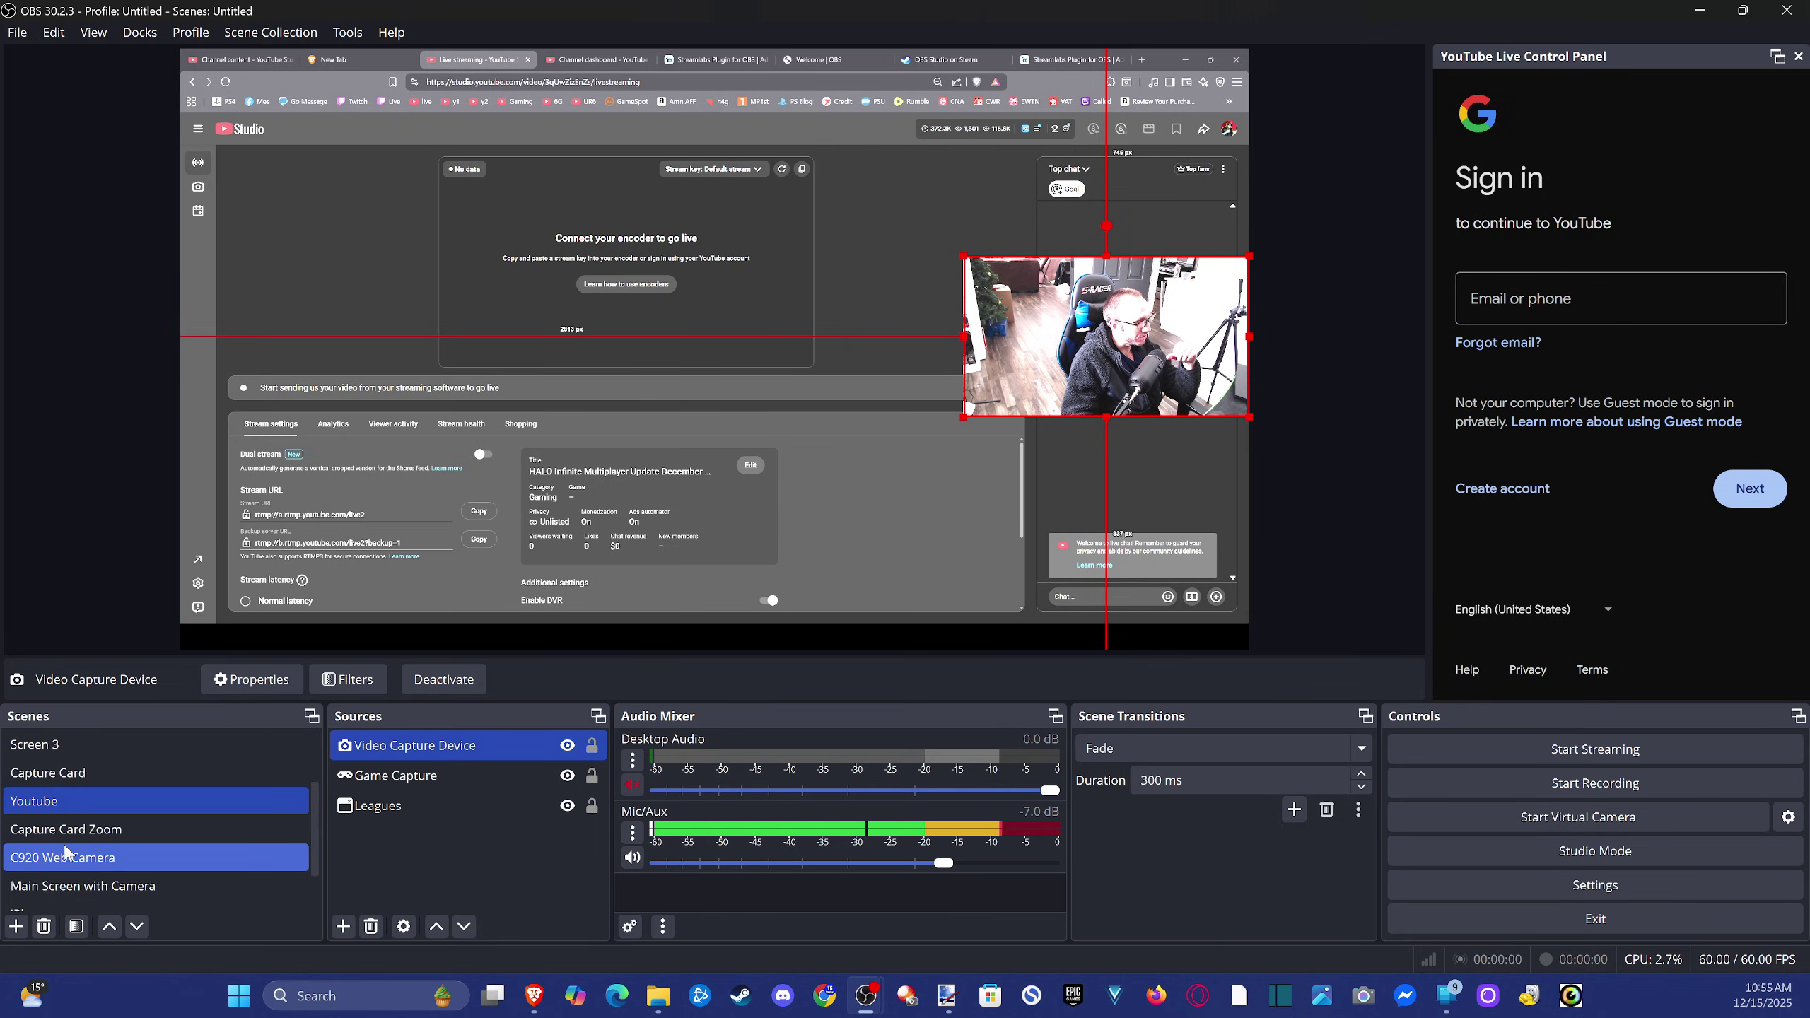
left_click(110, 862)
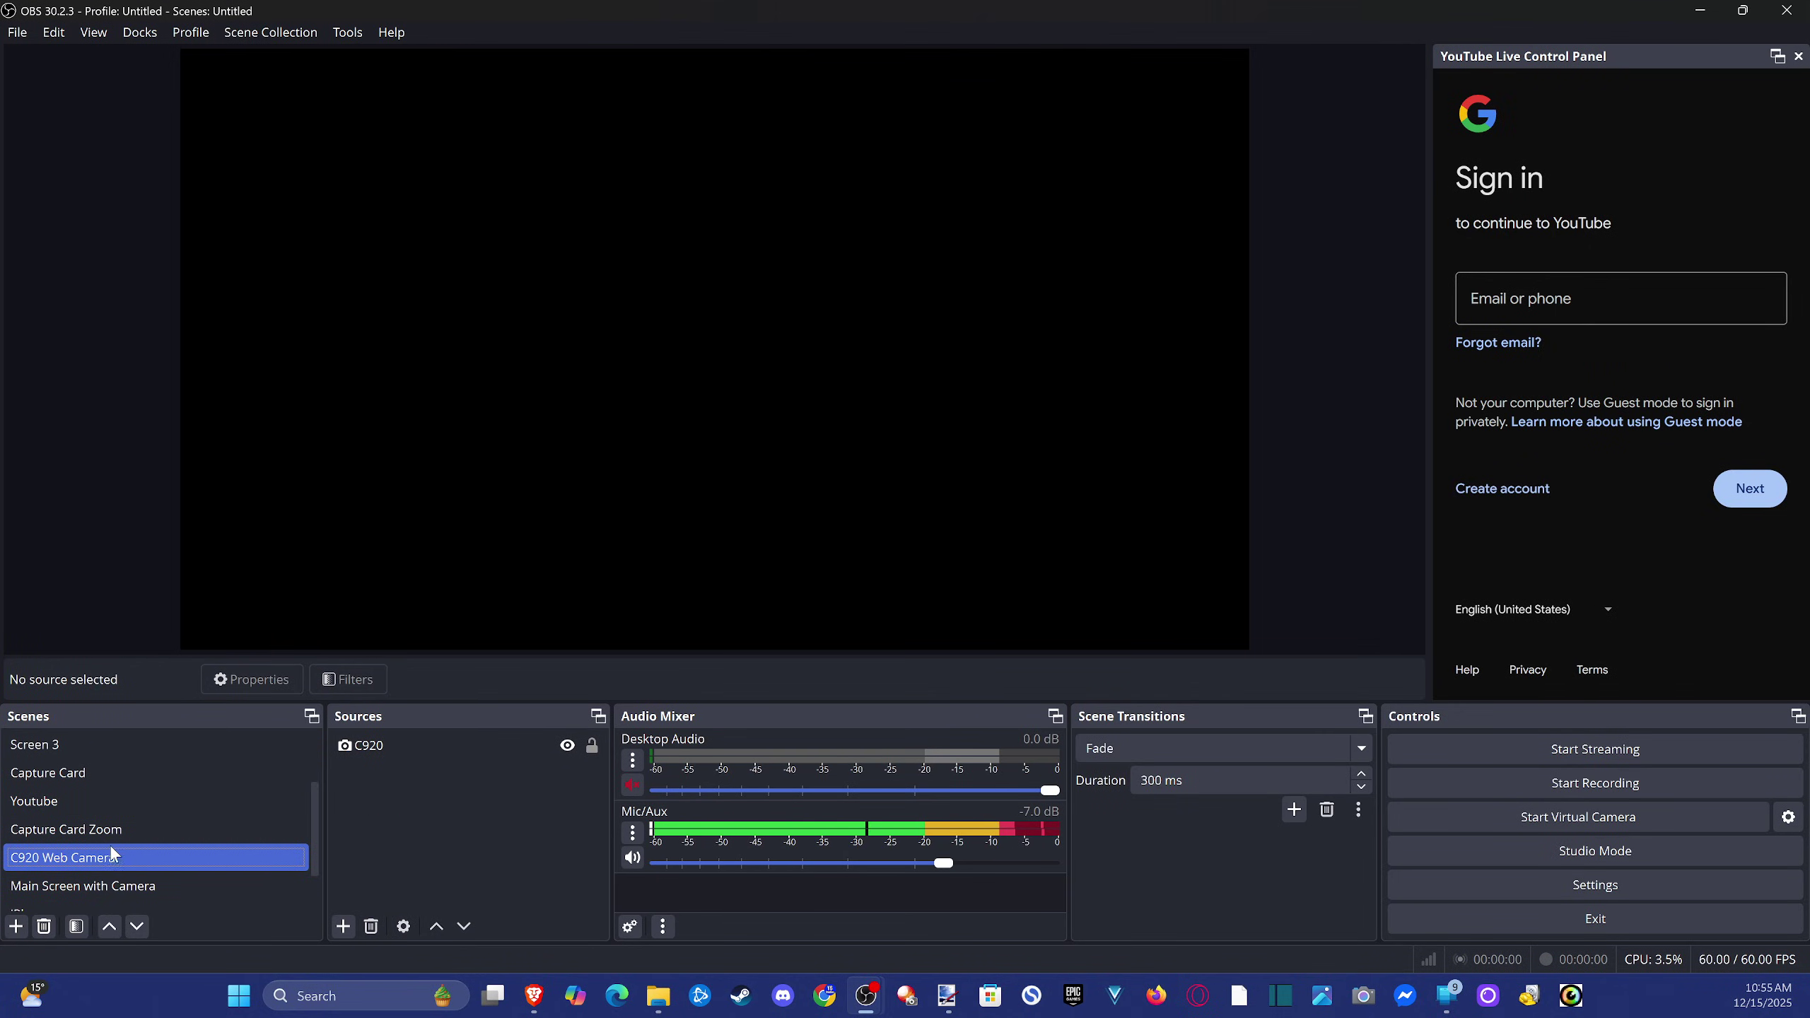
scroll(105, 770, "up", 1)
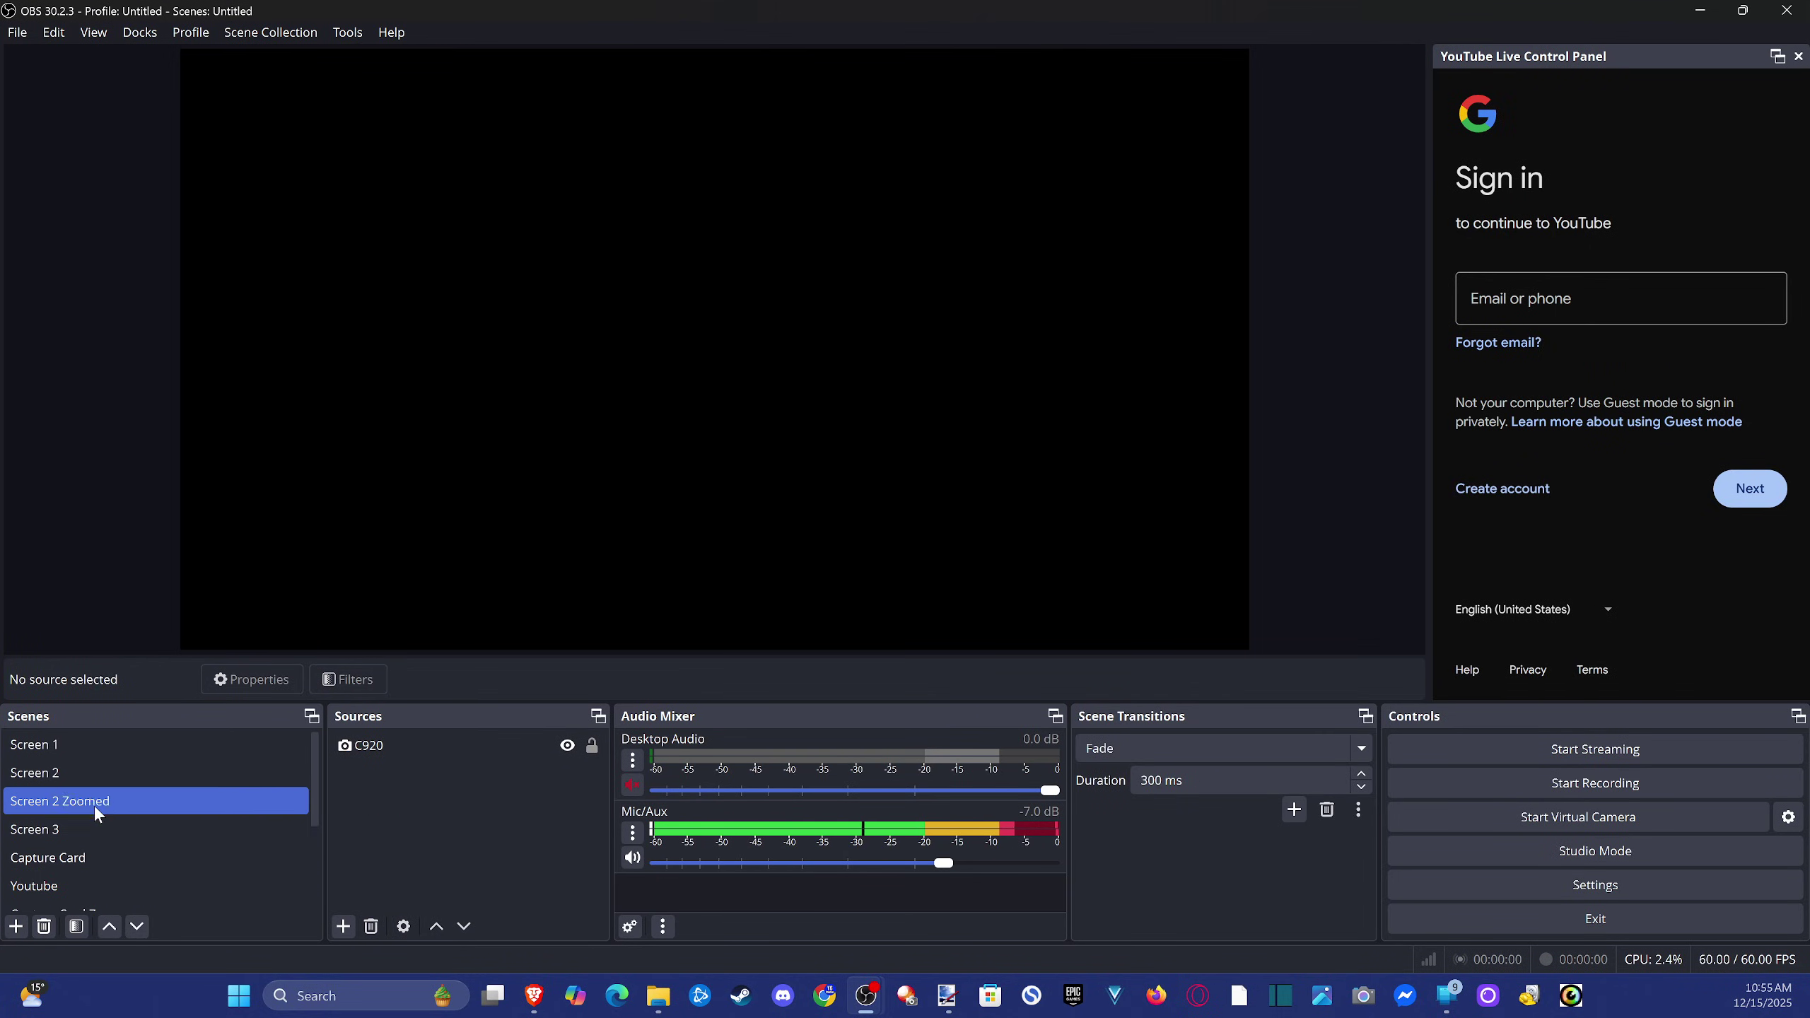
scroll(99, 841, "down", 2)
left_click(62, 767)
left_click(65, 739)
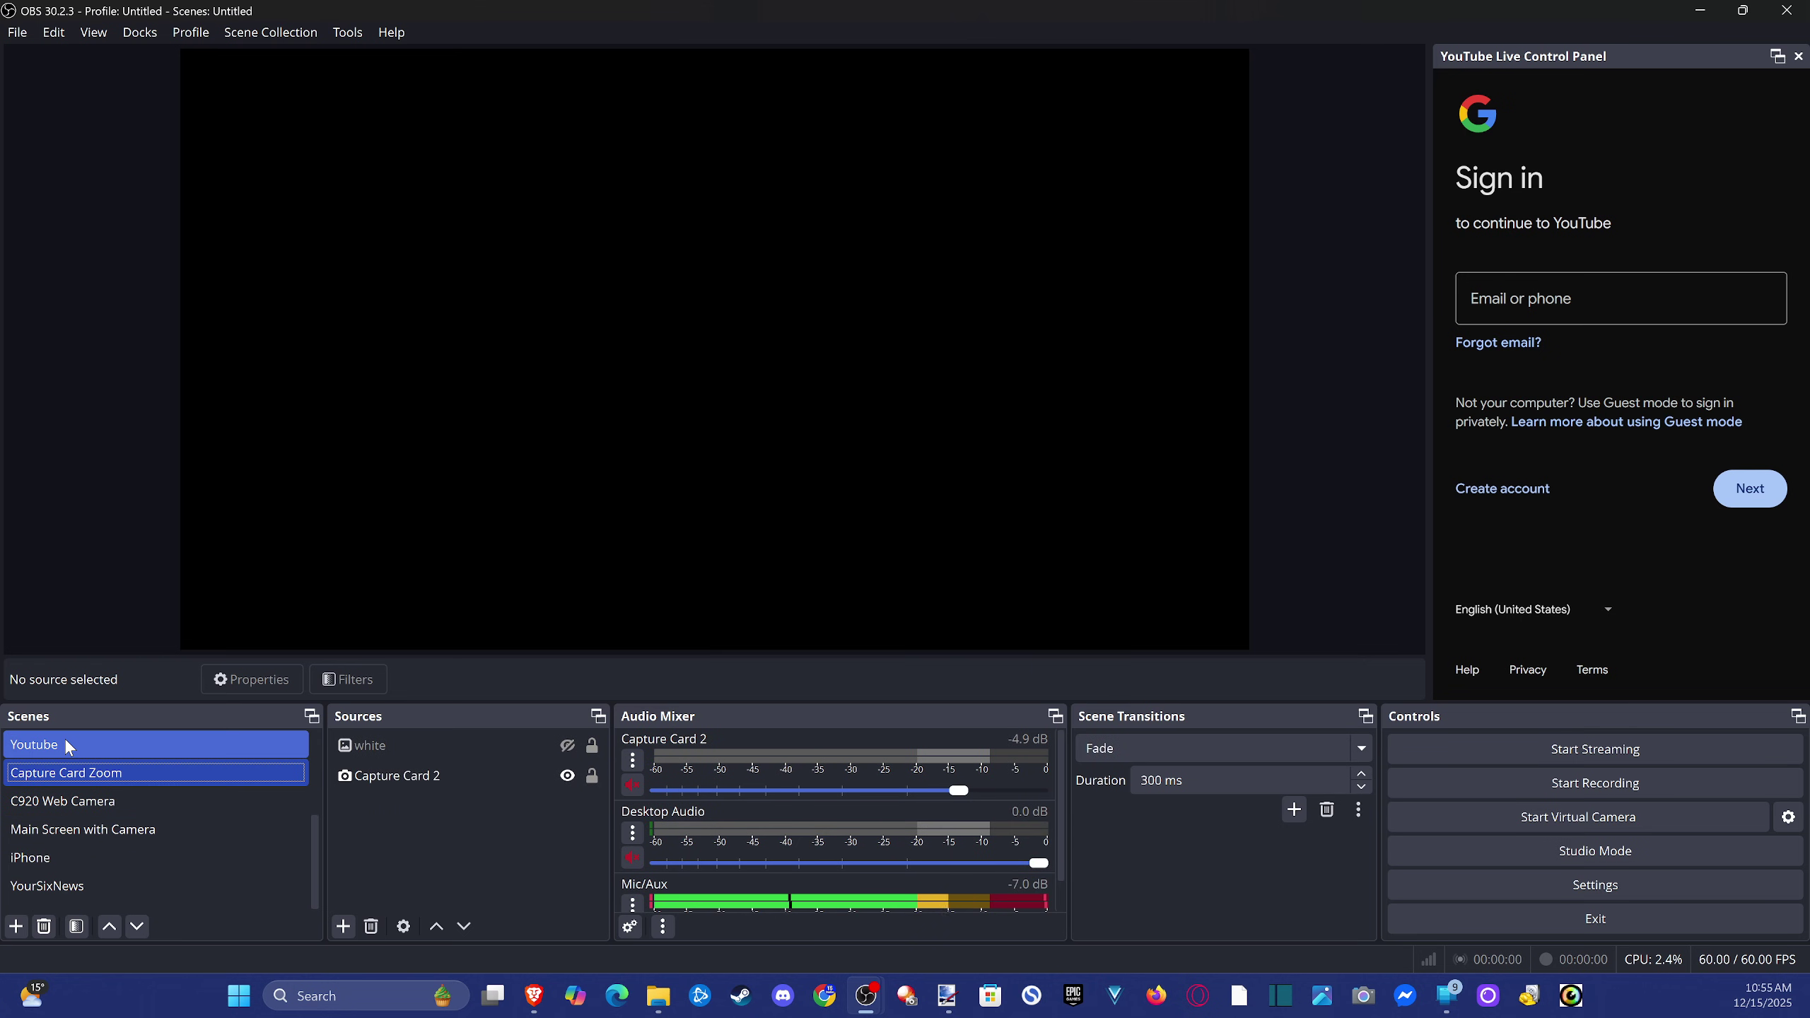